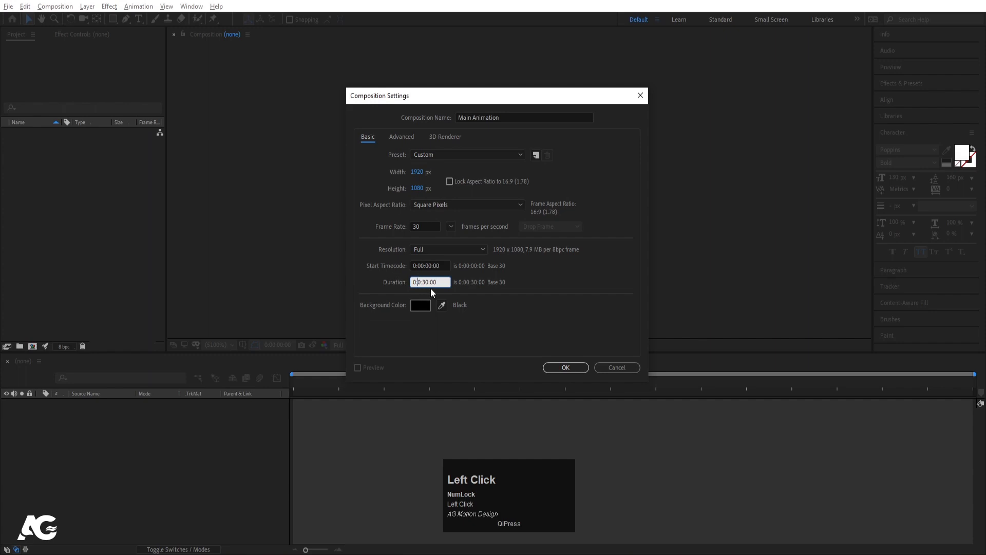
- Create the Main Animation composition at 1920 × 1080, 30 fps and 30 seconds, and show its title/action safe guides
left_click(539, 333)
left_click(563, 367)
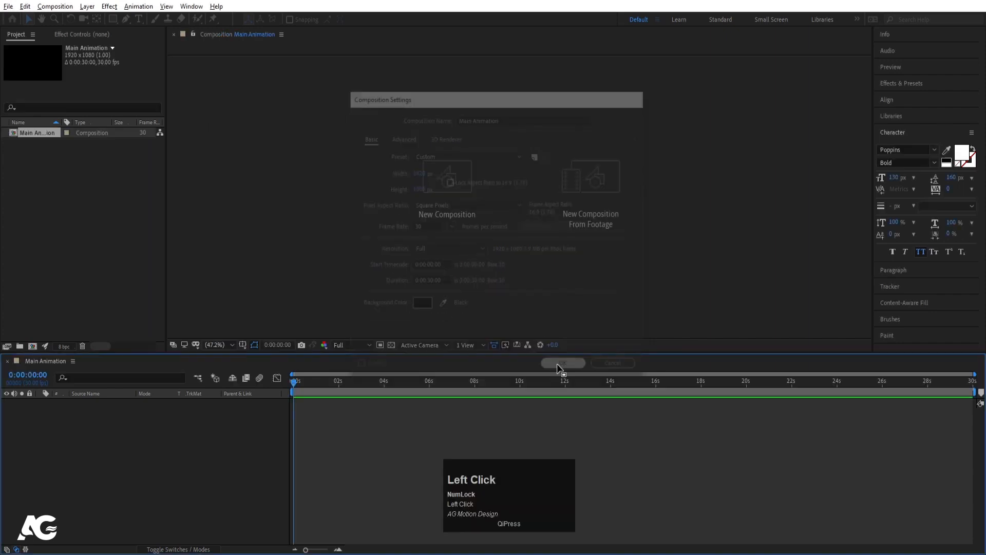
left_click(245, 344)
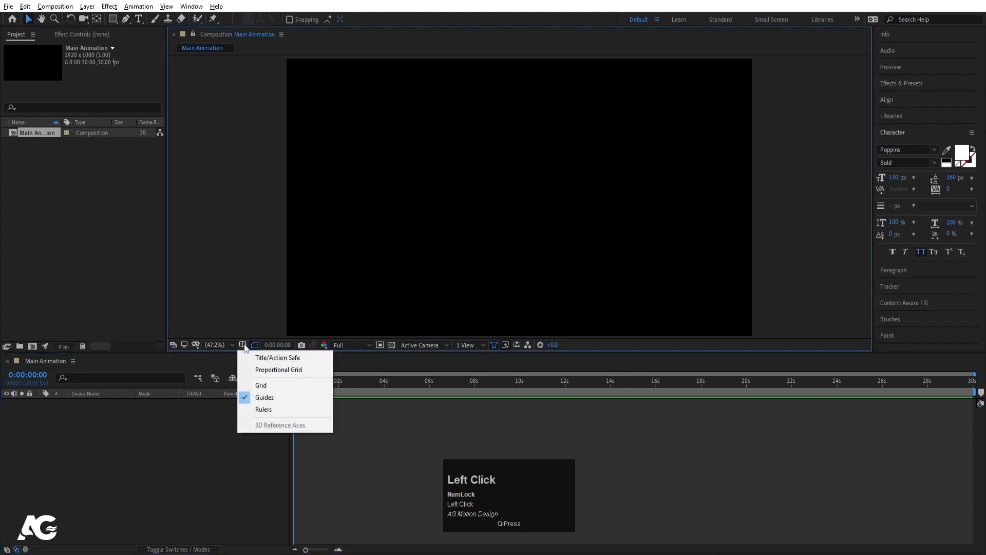
left_click(259, 358)
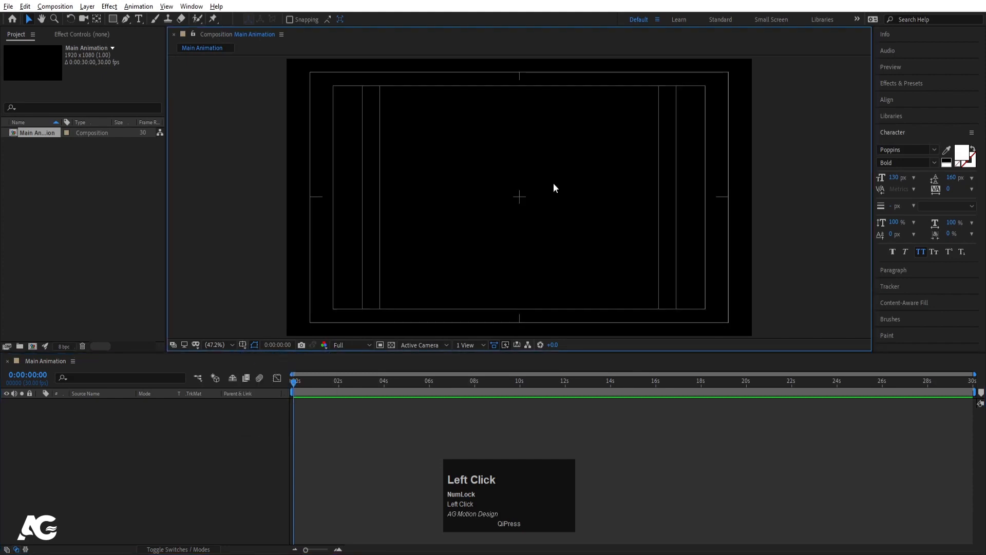
- Add a text layer reading "T" near the composition's centre in the Poppins Black font style
left_click(140, 19)
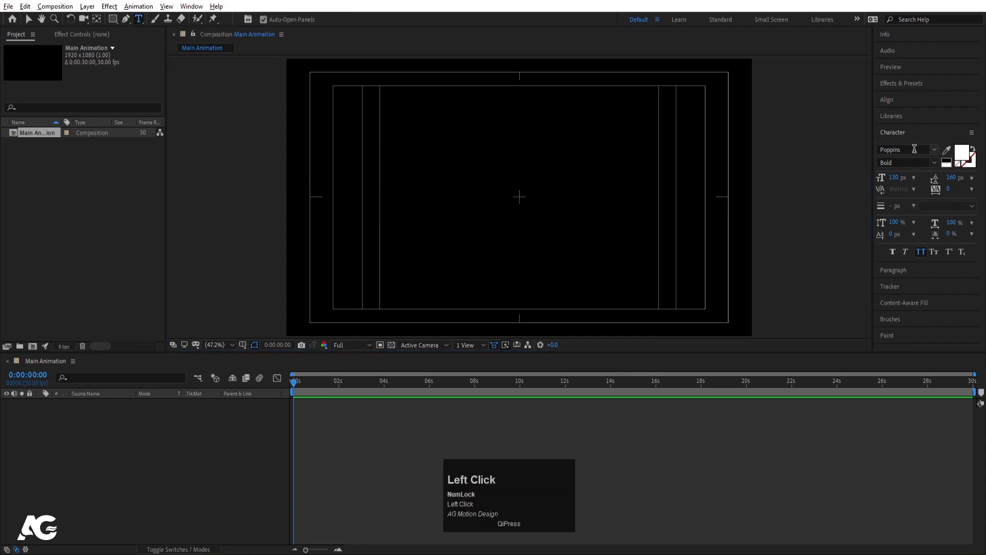
left_click(933, 164)
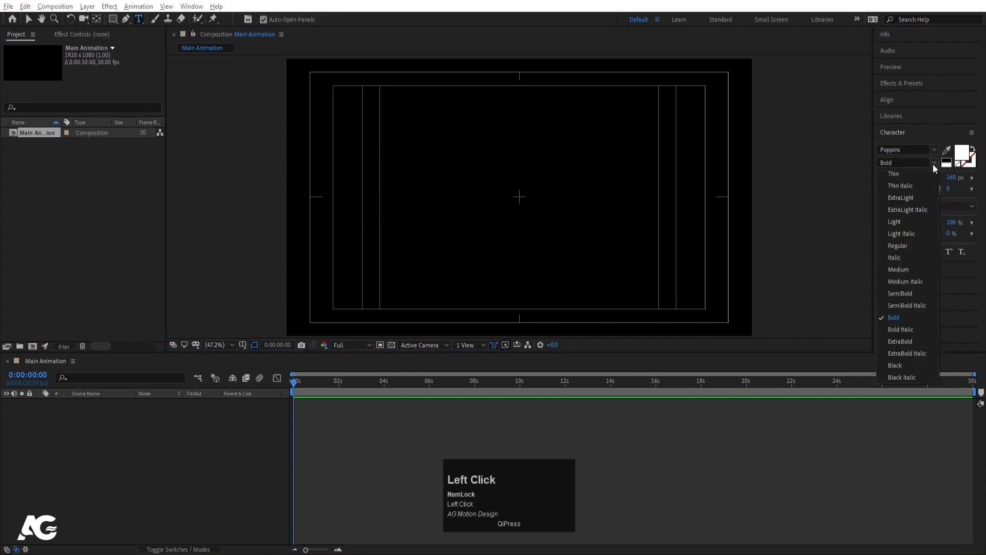
left_click(895, 364)
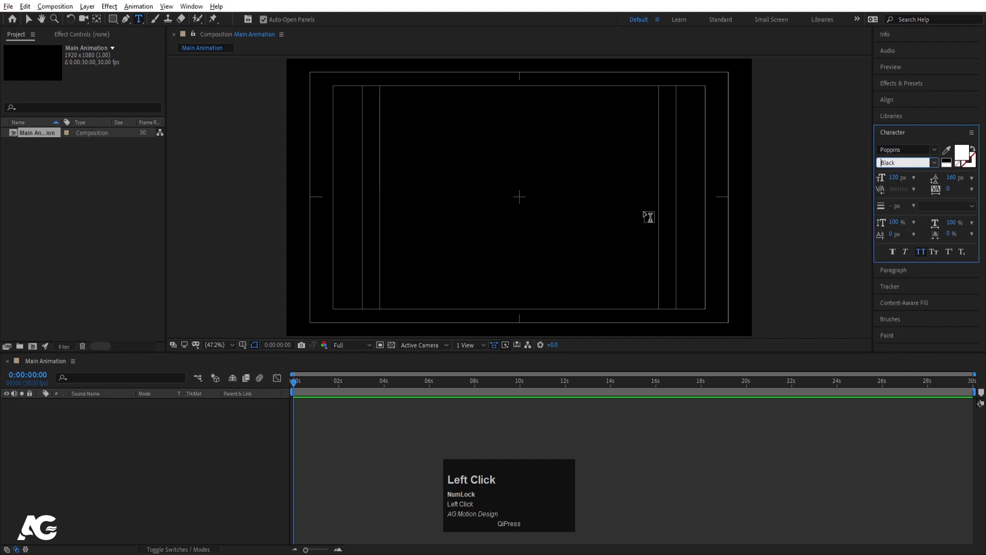
left_click(516, 202)
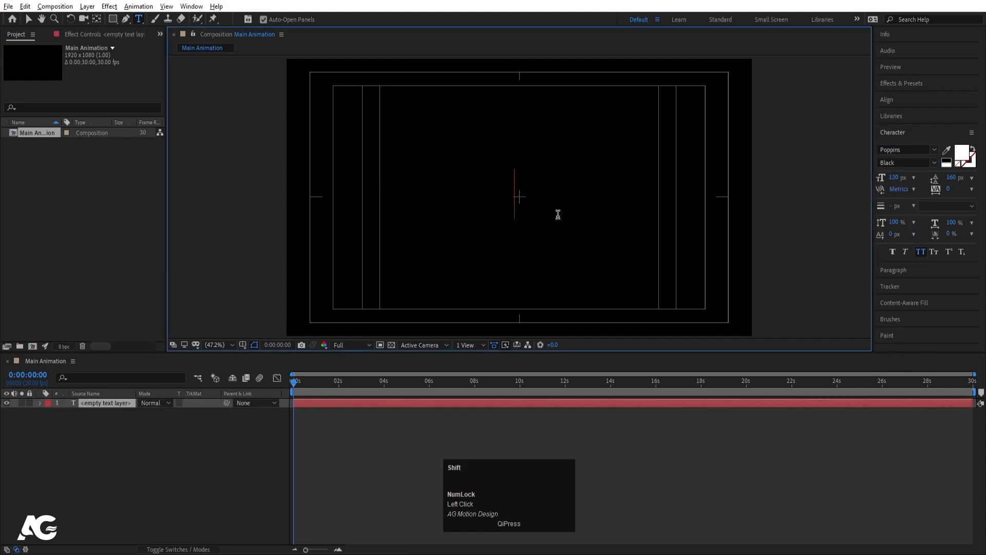
type("T")
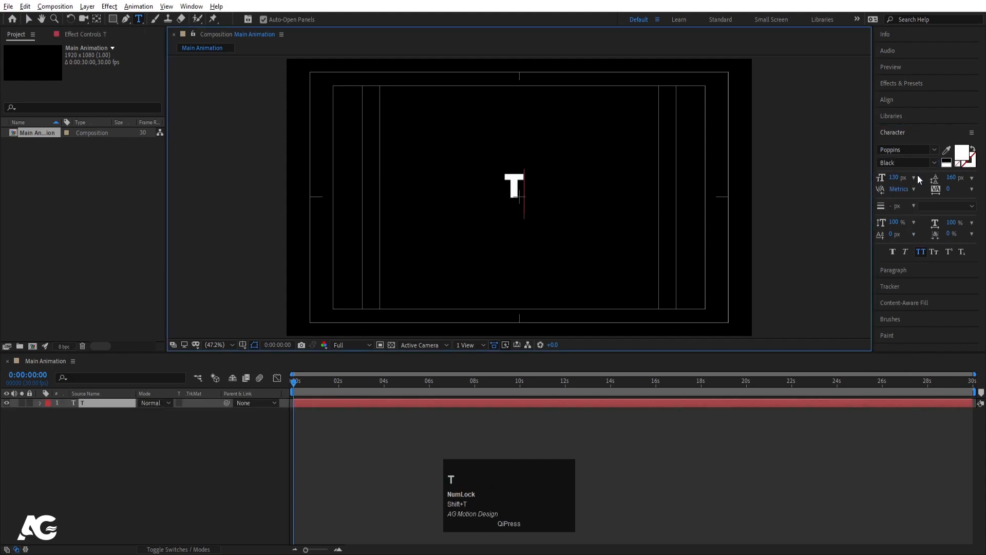
- Set the font size of the letter T to 200 px
key("ctrl+a")
left_click_drag(894, 177, 975, 161)
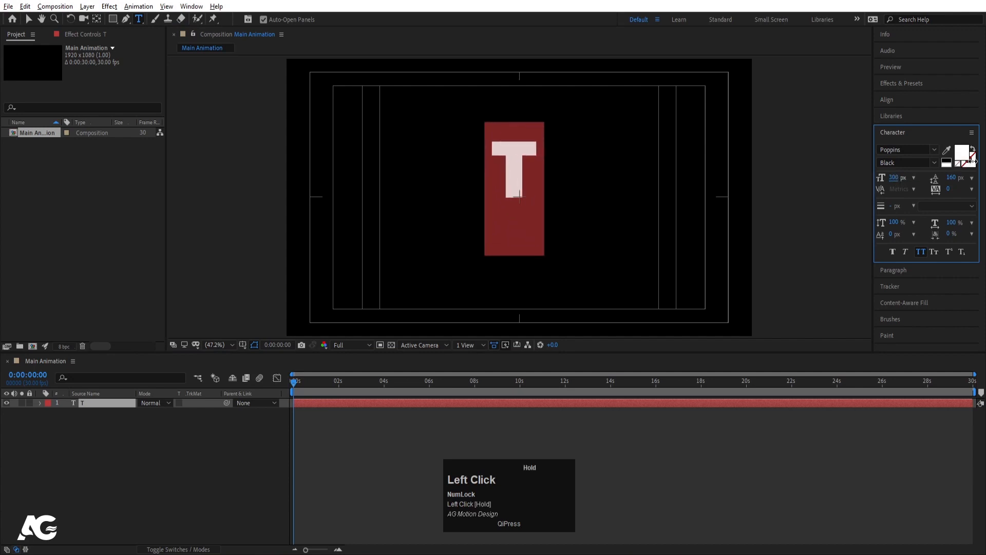
left_click_drag(898, 180, 872, 178)
left_click(894, 177)
type("200")
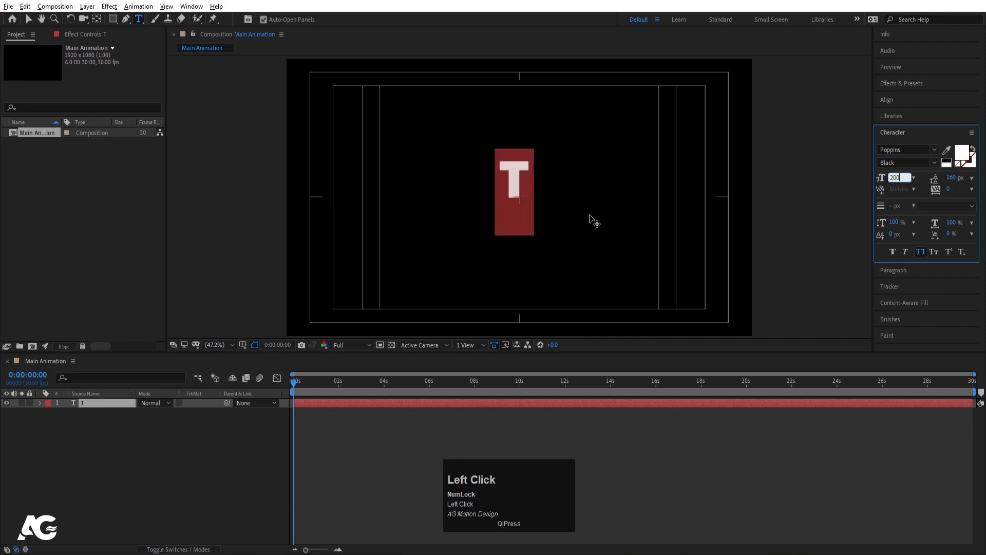
left_click(128, 438)
- Centre the T layer's anchor point on the letter and align the layer horizontally and vertically to the composition's centre
left_click(102, 404)
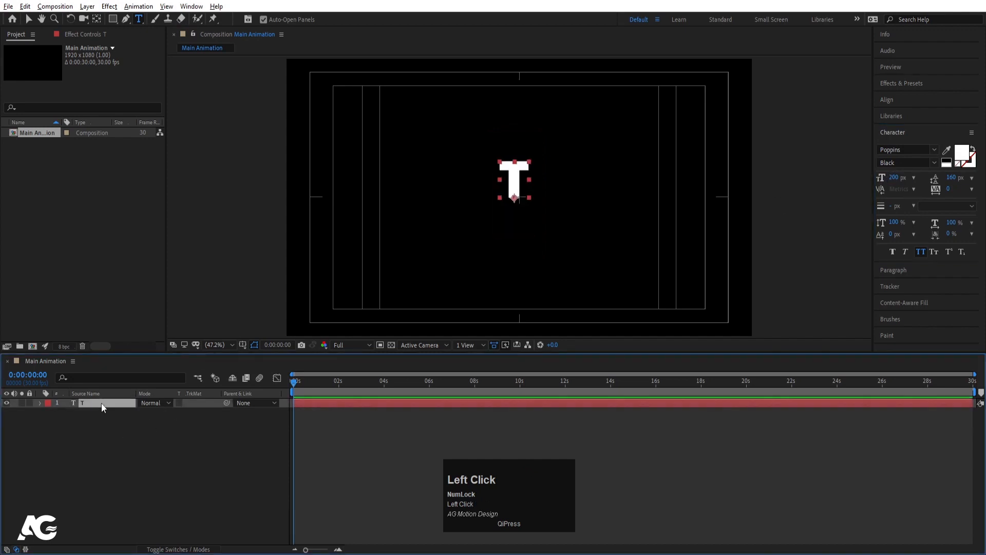
key("ctrl+alt+Home")
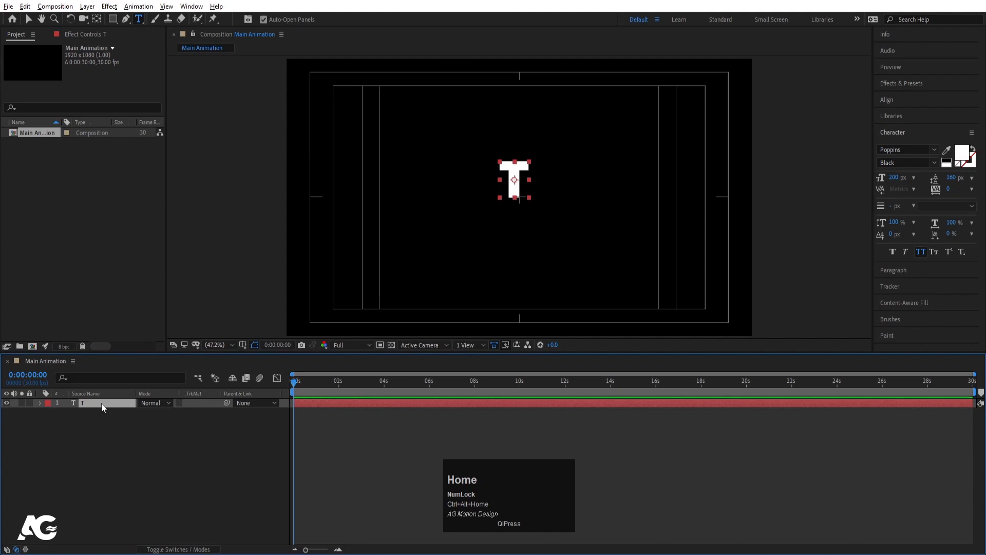
left_click(890, 99)
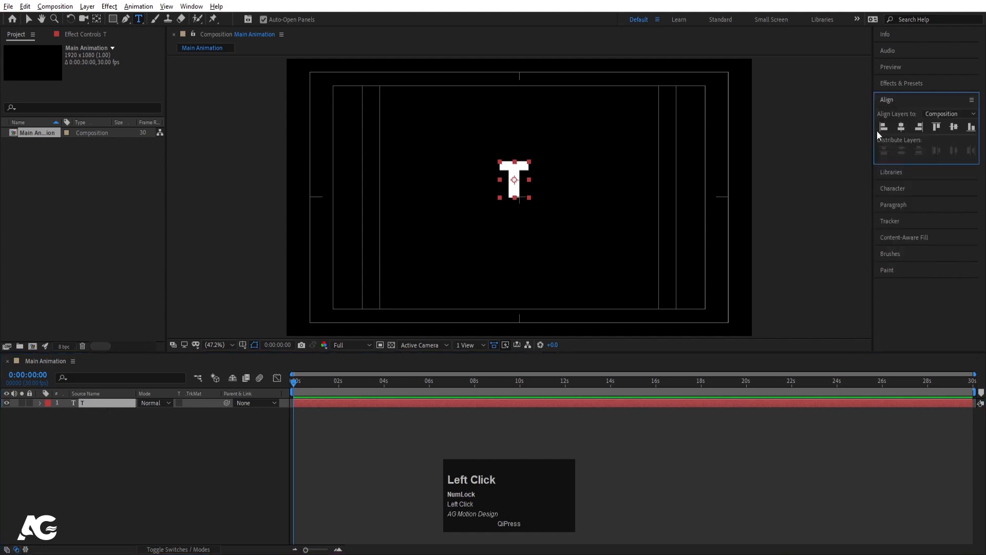
left_click(899, 126)
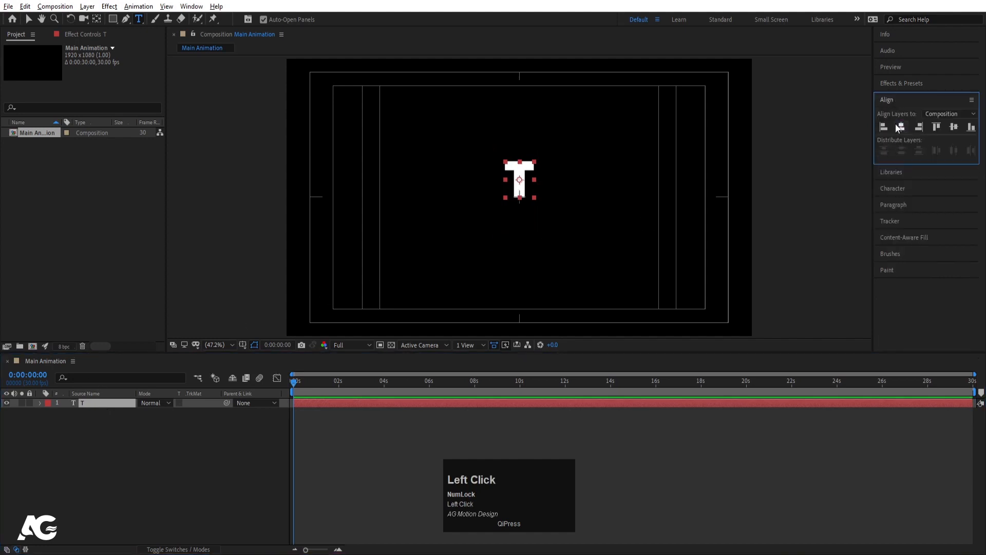
left_click(953, 128)
- Pre-compose the T text layer into a new composition named "T", moving all attributes
left_click(84, 411)
left_click(87, 405)
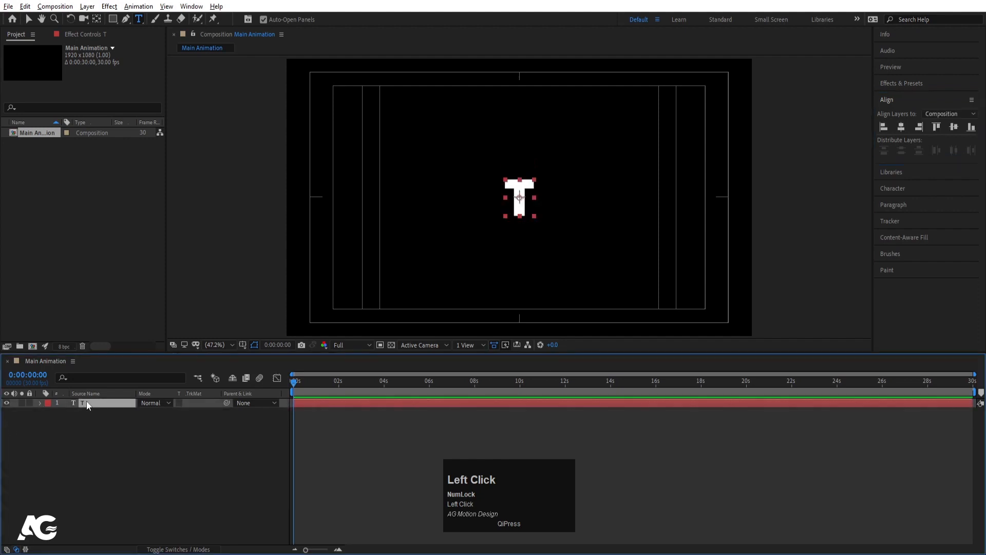
right_click(87, 405)
left_click(116, 353)
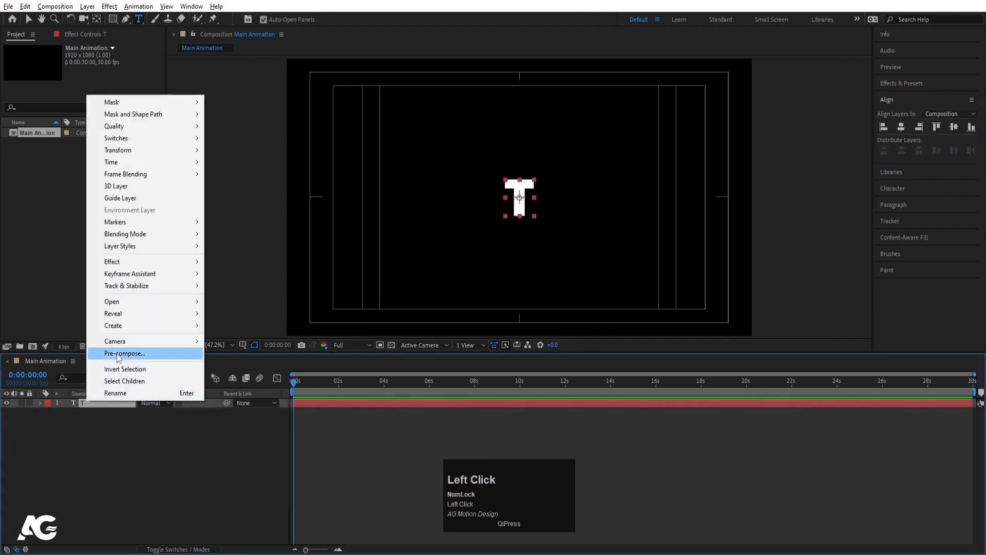
type("T")
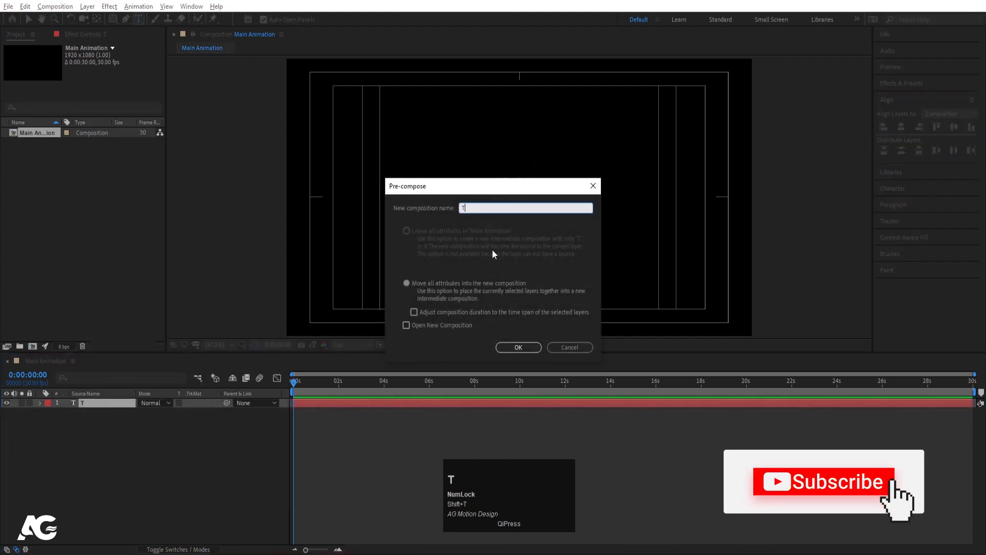
left_click(517, 347)
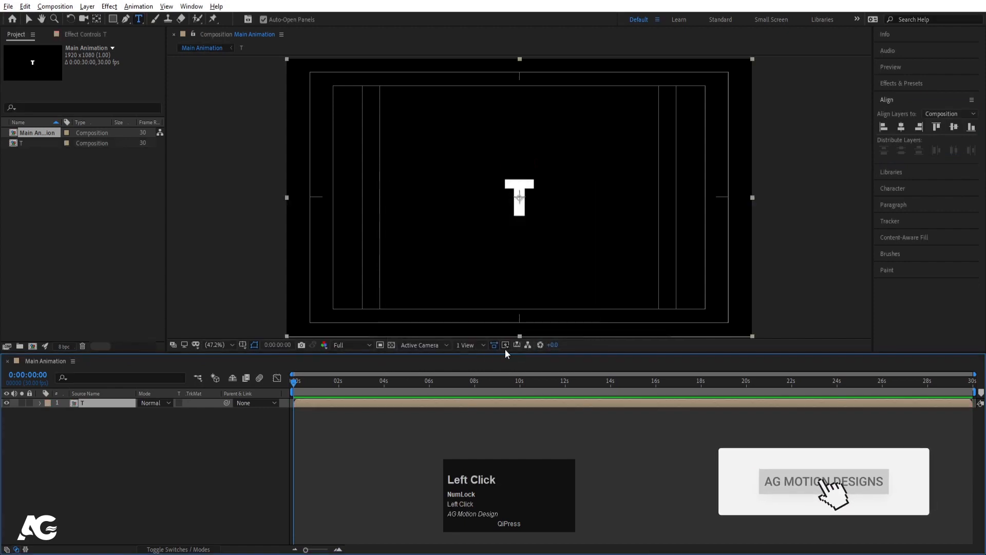
- Duplicate the T composition in the project and rename the copy "Y"
left_click(29, 146)
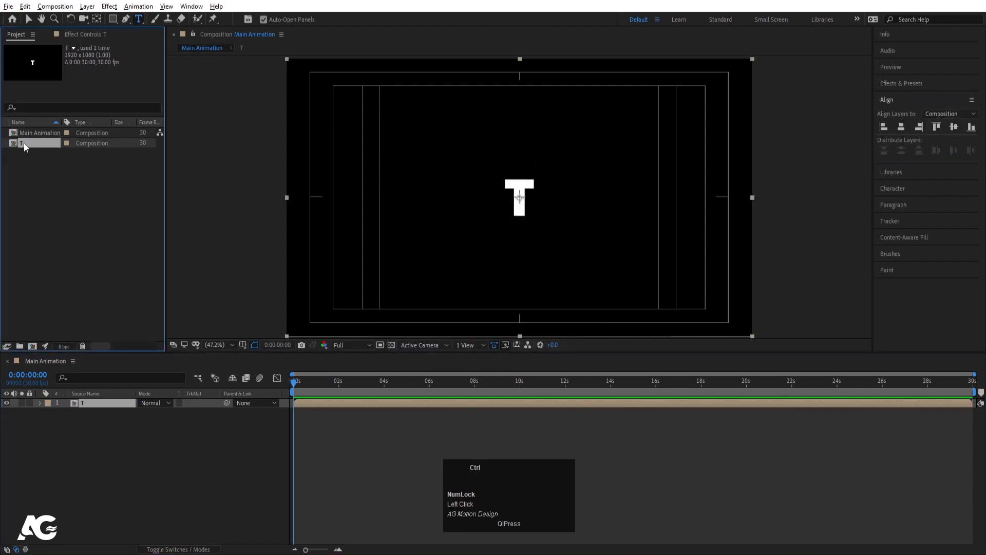
key("ctrl+d")
key("Return")
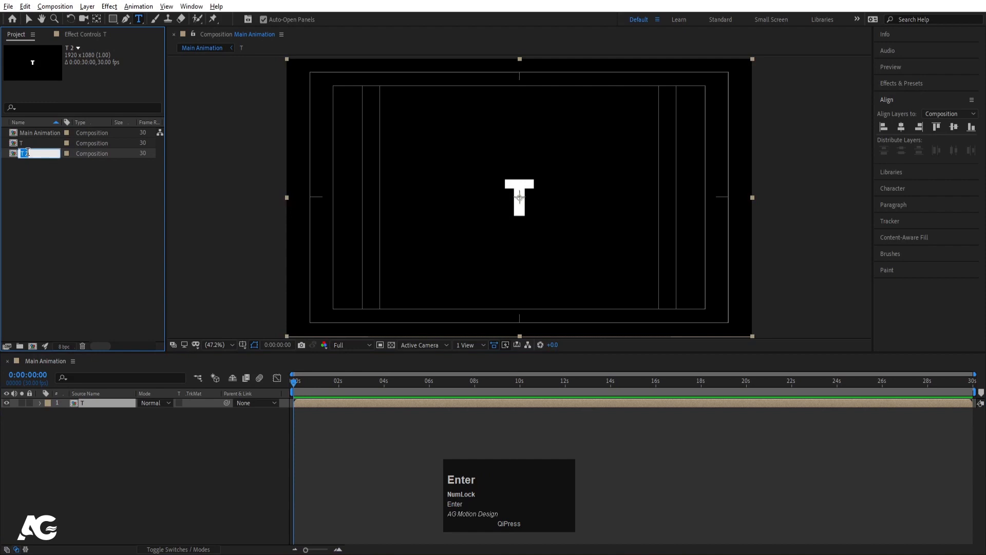
type("Y")
key("Return")
- Open the Y composition and replace its text with the letter "Y"
double_click(28, 153)
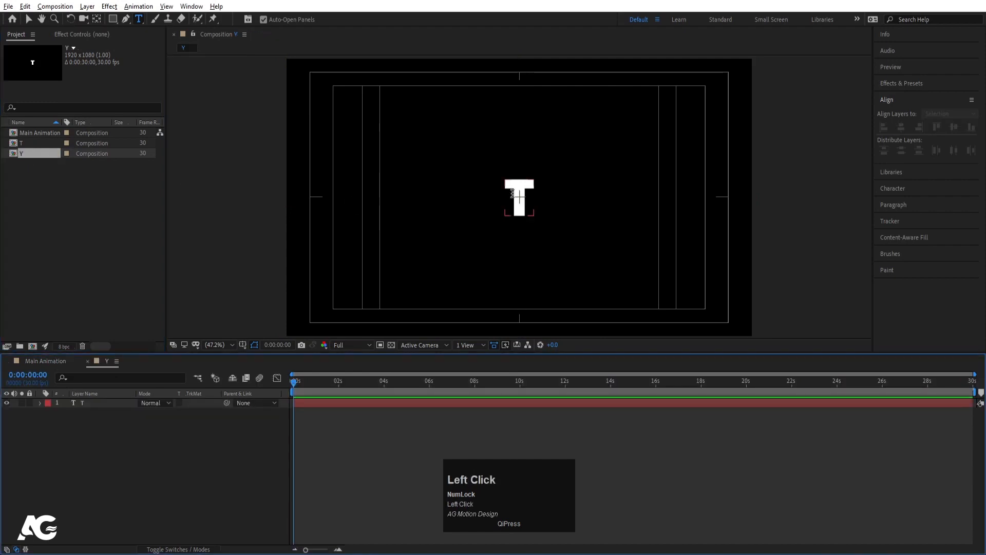
left_click(514, 194)
key("ctrl+a")
type("Y")
left_click(31, 189)
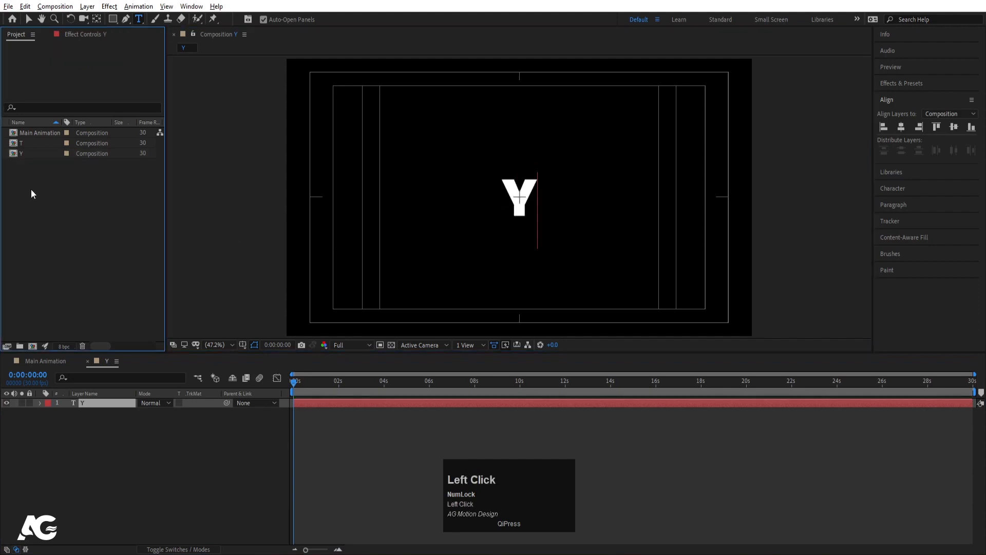
- Duplicate the Y composition in the project and rename the copy "P"
left_click(26, 153)
key("ctrl+d")
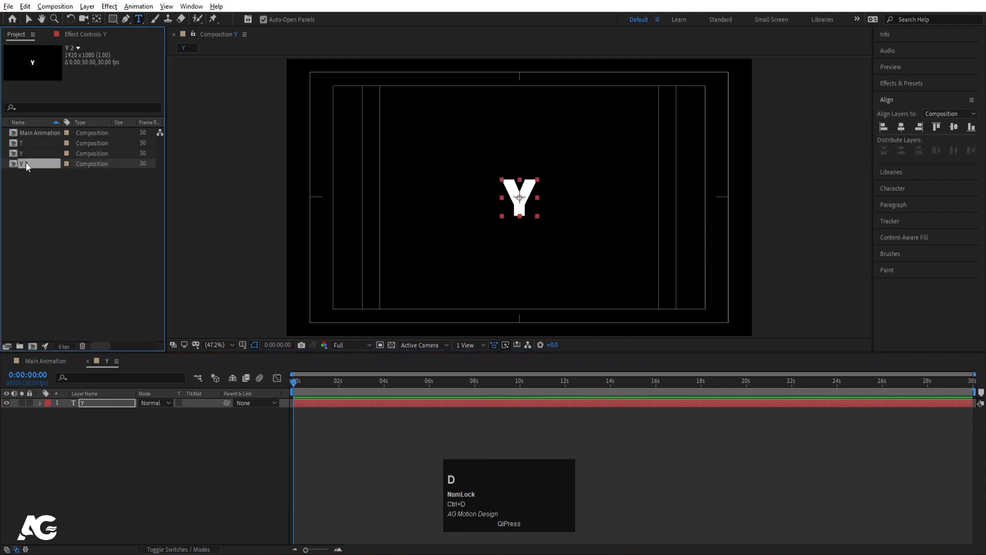
key("Return")
type("P")
key("Return")
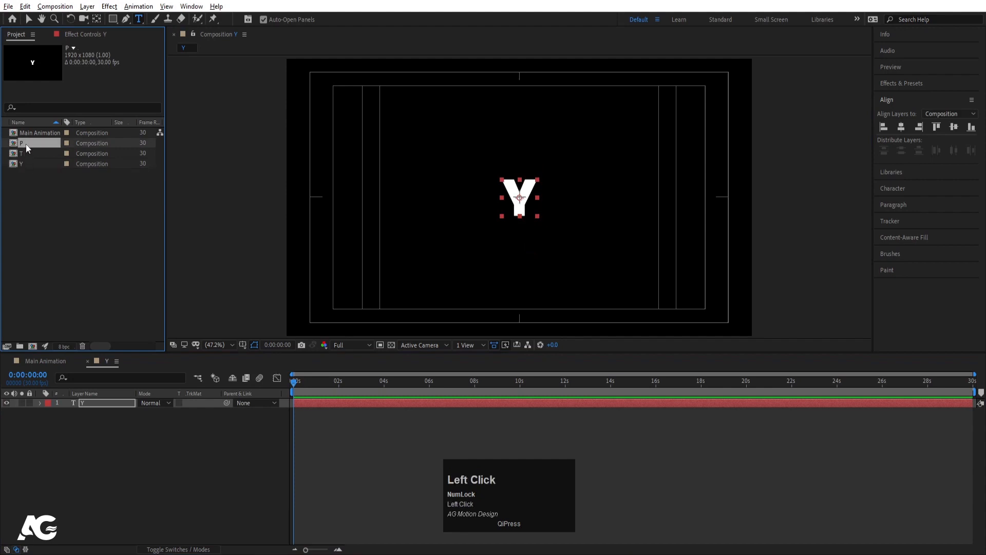
- Open the P composition and replace its text with the letter "P"
double_click(25, 144)
left_click(529, 198)
key("ctrl+a")
type("P")
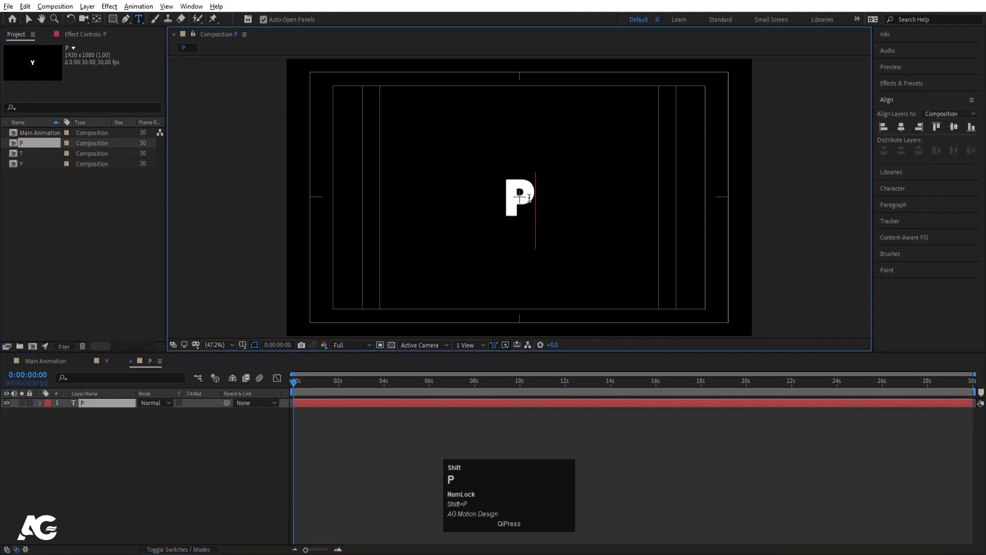
left_click(94, 445)
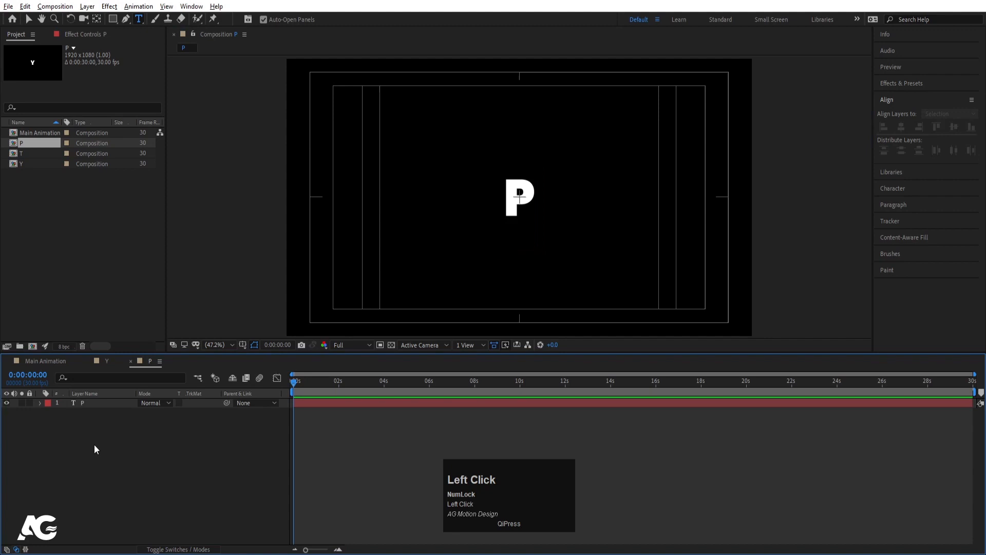
- Open the T composition from Main Animation and arrange the open letter timelines in the order T, Y, P
left_click(63, 366)
double_click(82, 405)
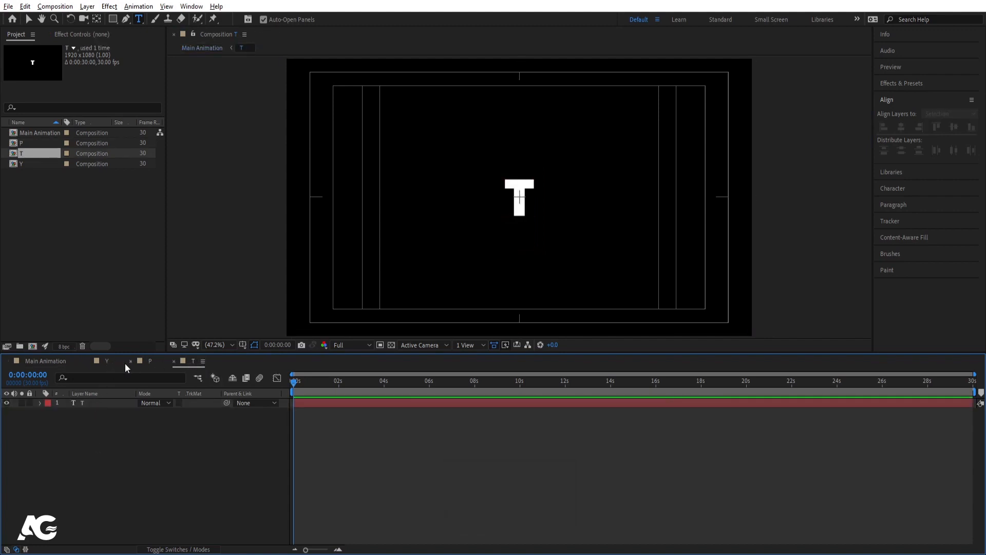
left_click_drag(125, 362, 198, 366)
left_click(169, 361)
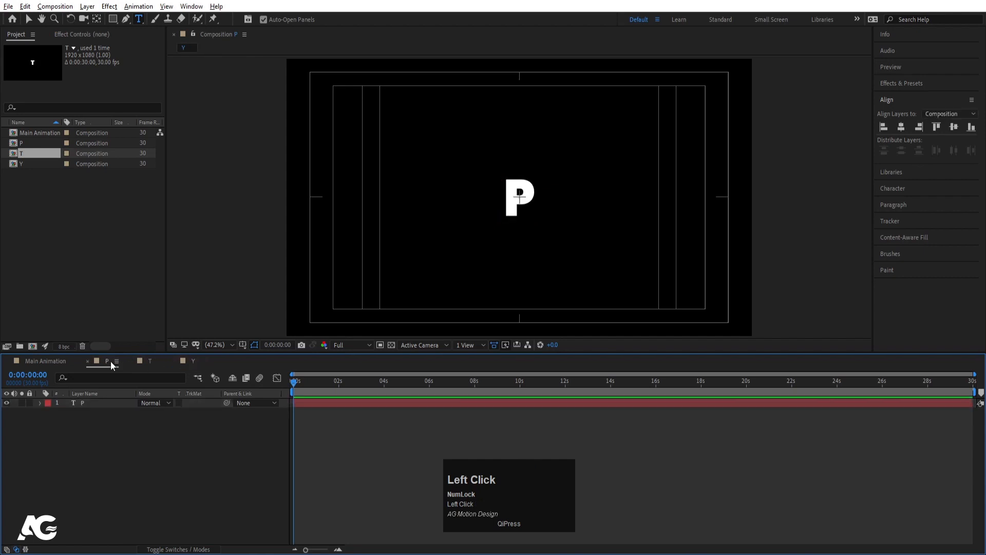
left_click_drag(108, 360, 201, 360)
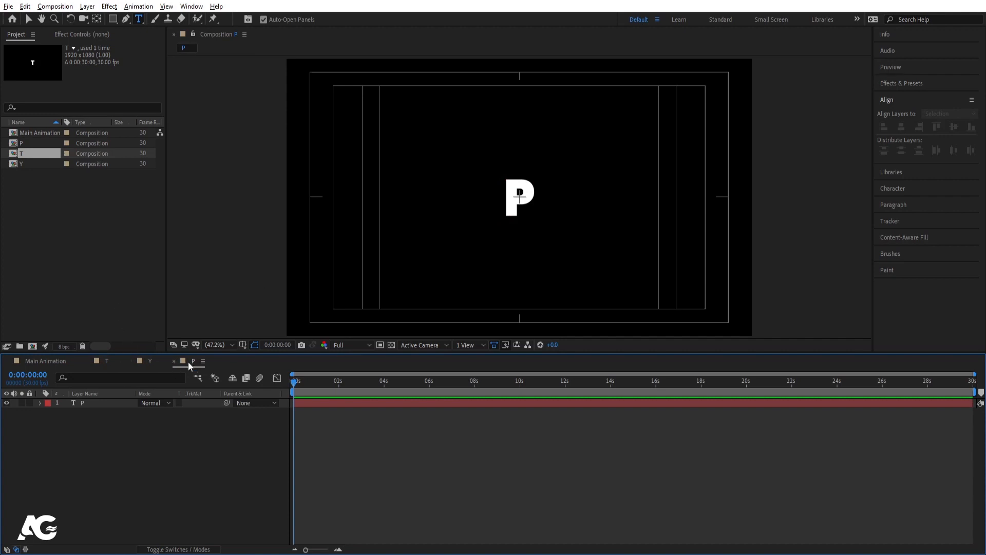
- Change the font style of the text in the T composition to Poppins Bold
left_click(106, 361)
left_click(87, 403)
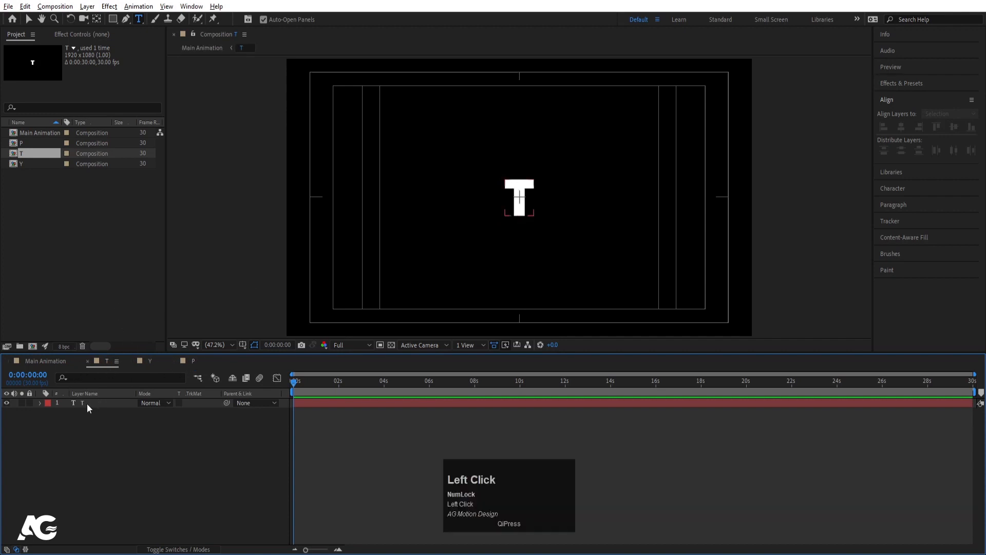
left_click(902, 189)
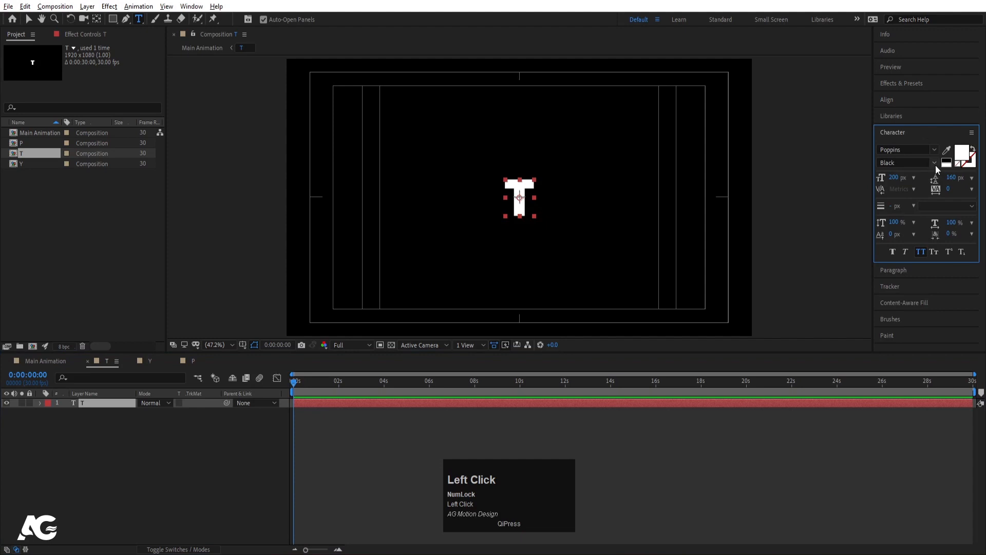
left_click(934, 162)
left_click(893, 316)
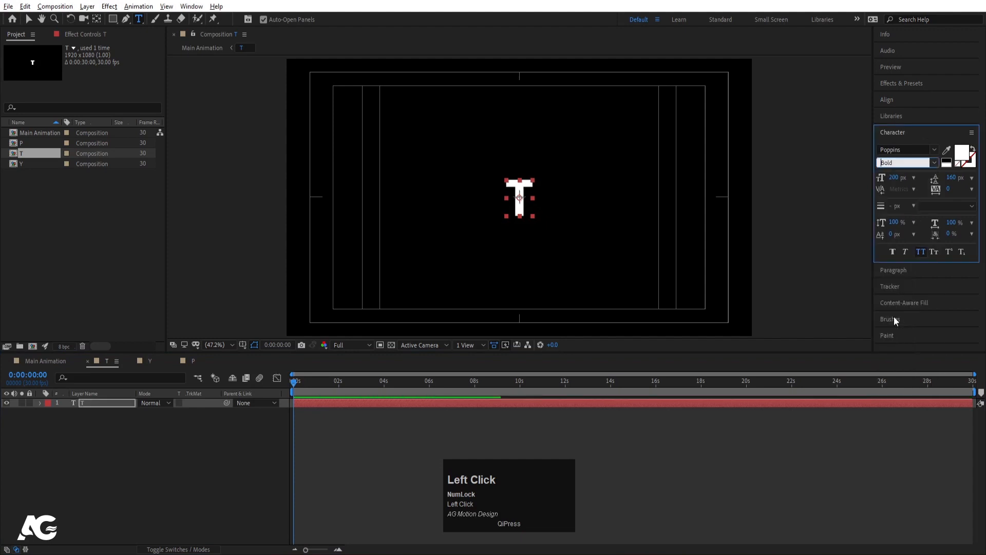
- Change the font style of the text in the Y composition to Poppins Bold
left_click(150, 361)
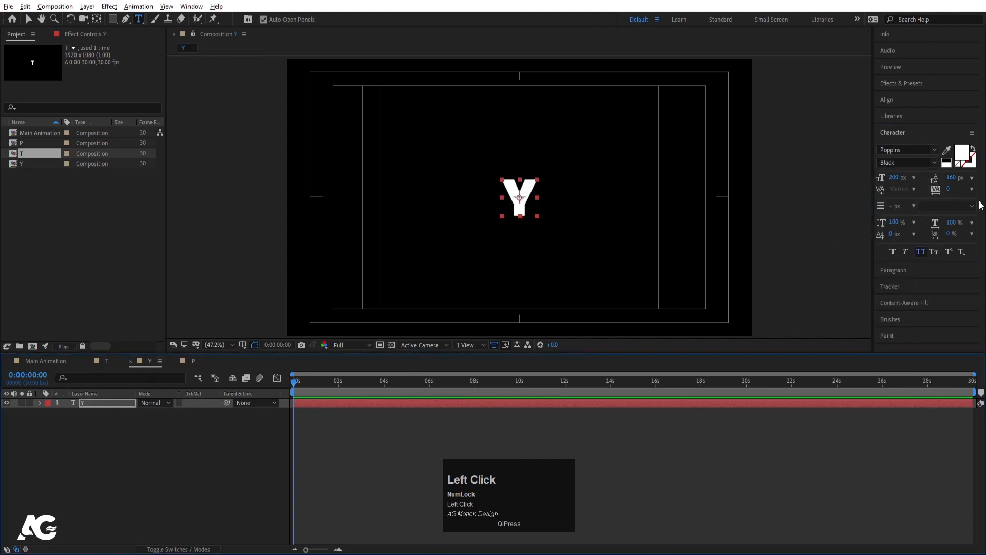
left_click(934, 163)
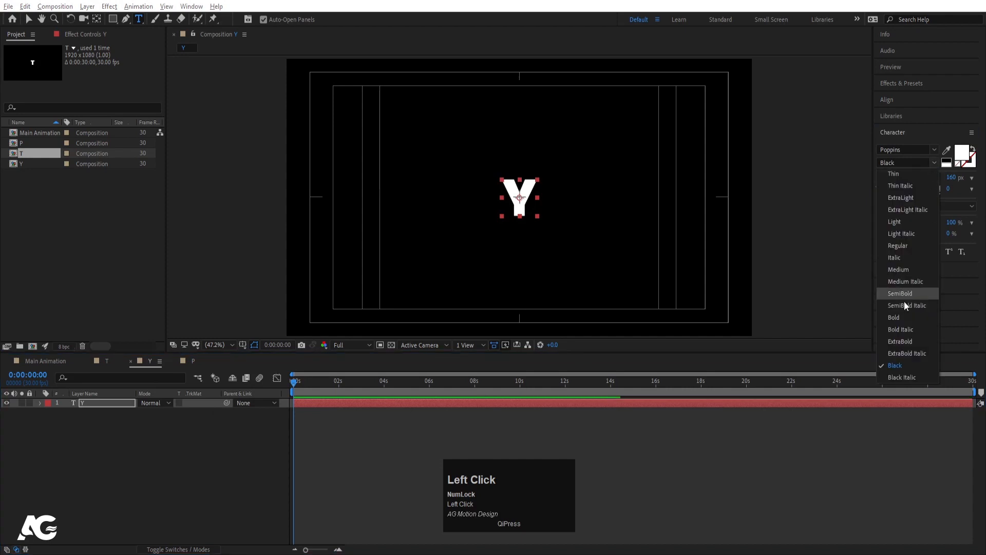
left_click(894, 317)
- Change the font style of the text in the P composition to Poppins Bold
left_click(195, 361)
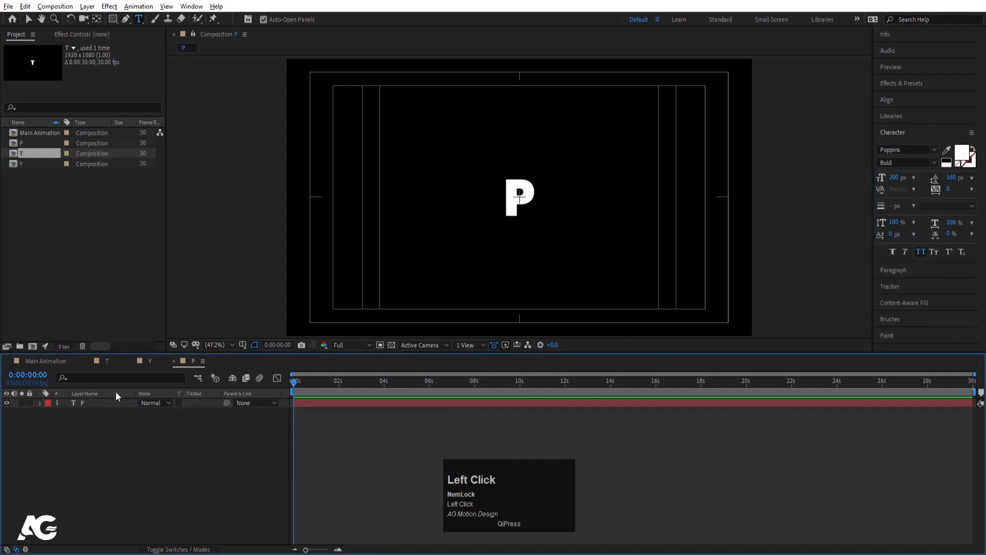
left_click(94, 403)
left_click(934, 163)
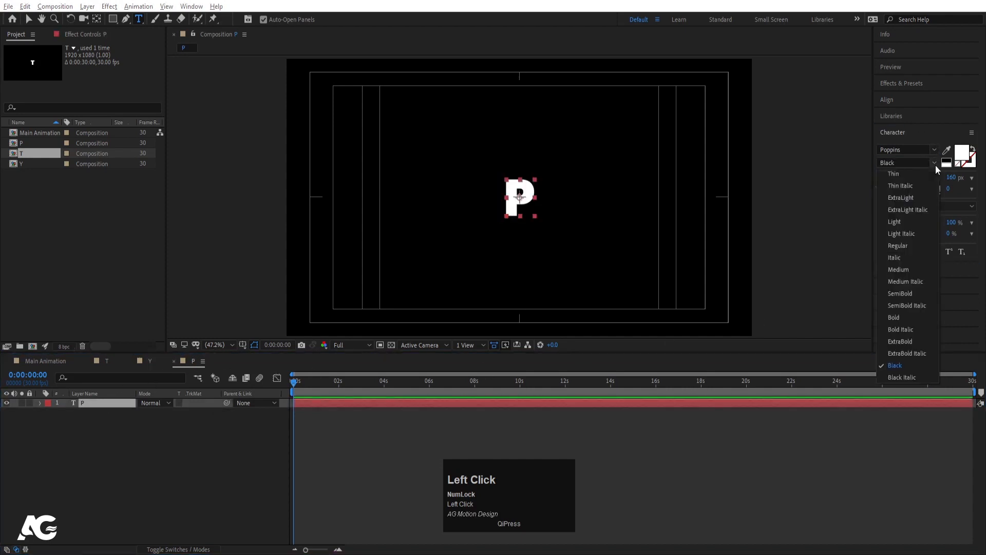
left_click(899, 317)
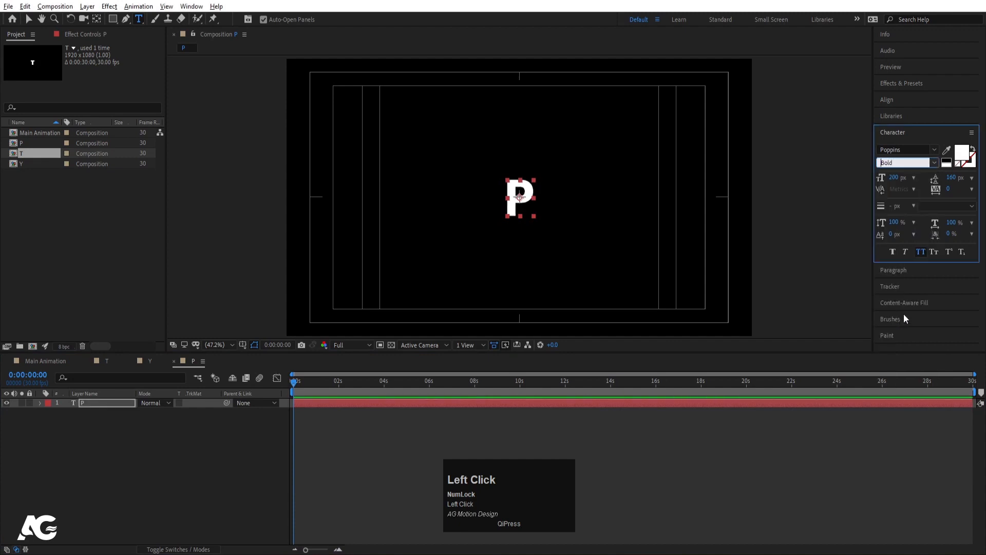
left_click(136, 432)
- Duplicate the P composition in the project and name the copy "O"
left_click(28, 144)
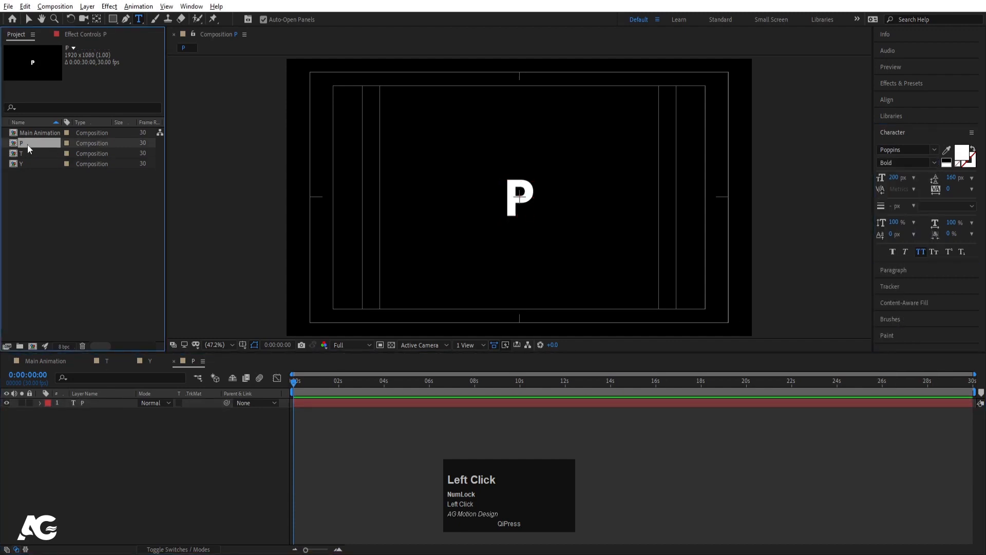
key("ctrl+d")
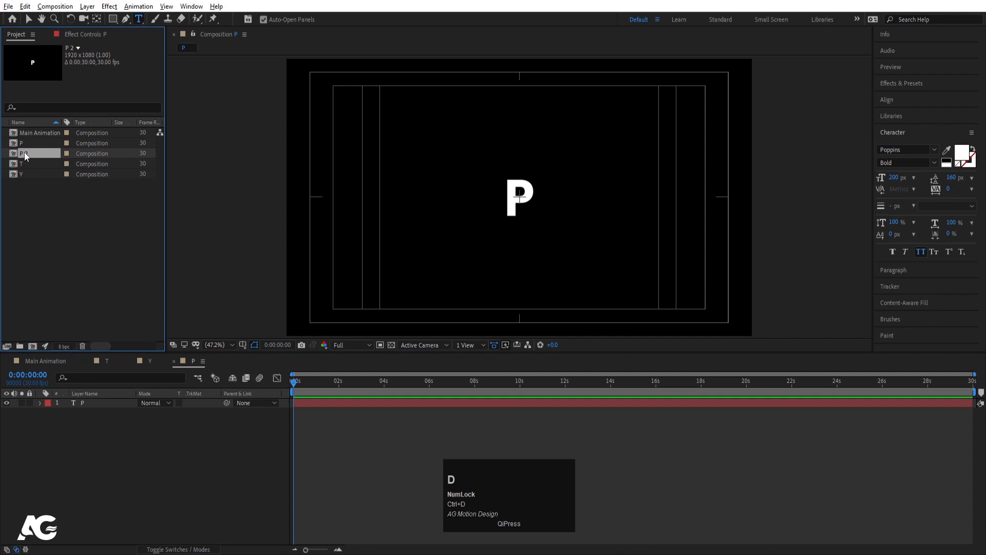
key("Return")
type("O")
key("Return")
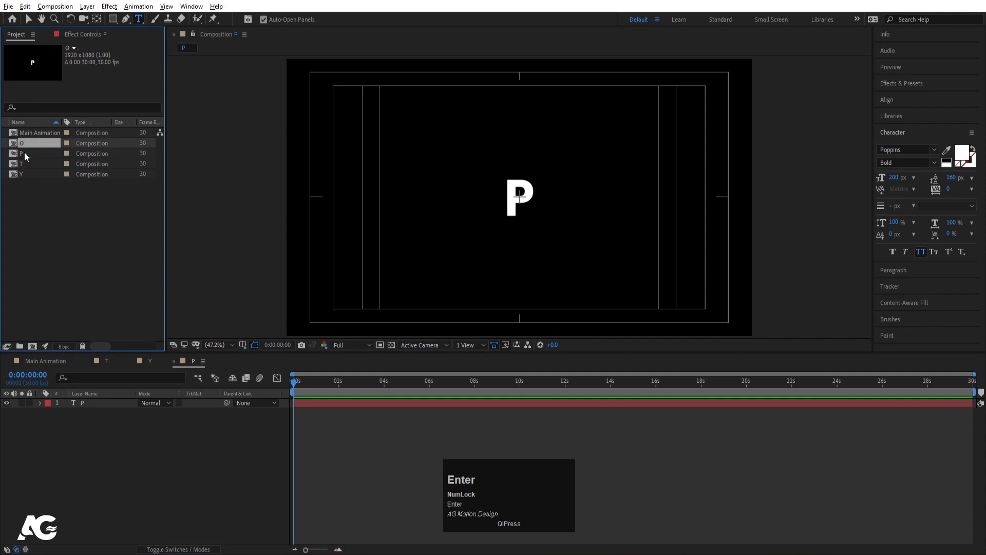
- Open the O composition and replace its text with the letter "O"
double_click(24, 146)
left_click(507, 199)
key("ctrl+a")
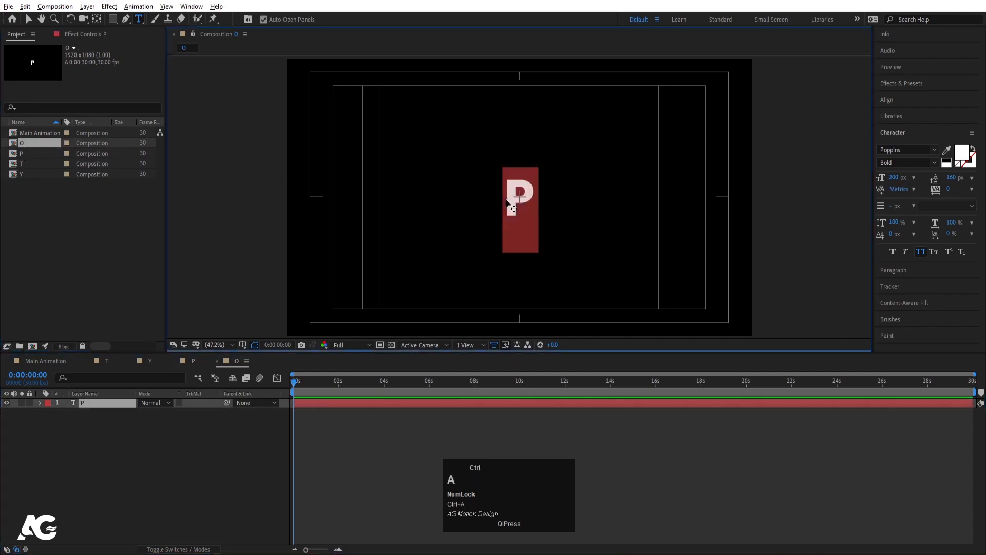
type("O")
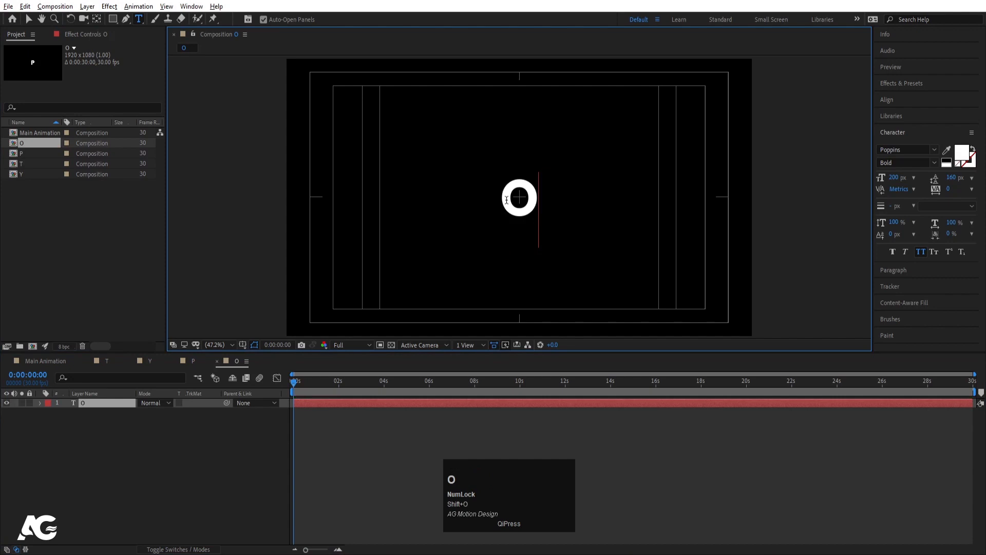
left_click(153, 480)
- Duplicate the O composition in the project and name the copy "G"
left_click(41, 144)
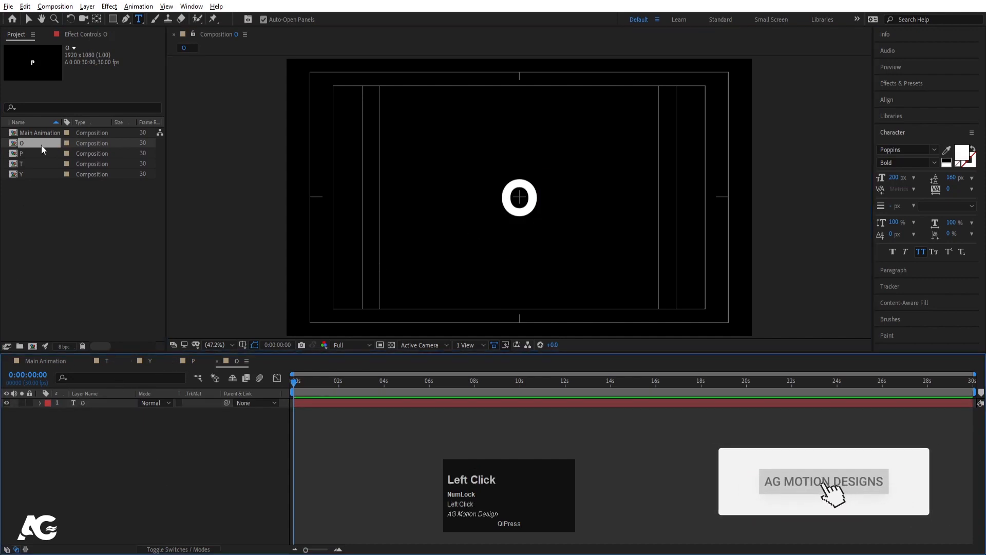
key("ctrl+d")
key("Return")
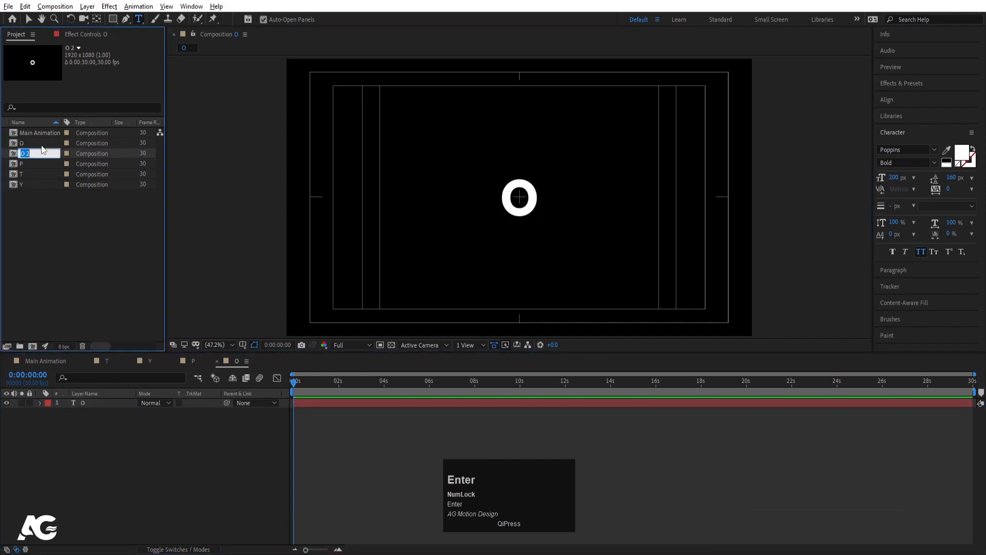
type("G")
key("Return")
- Open the G composition and replace its text with the letter "G"
double_click(29, 134)
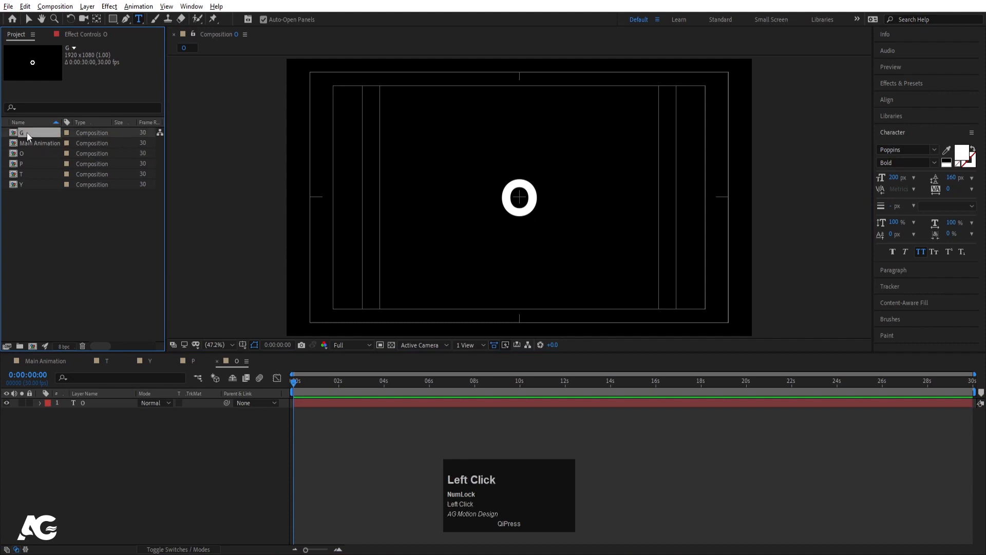
key("ctrl+a")
type("G")
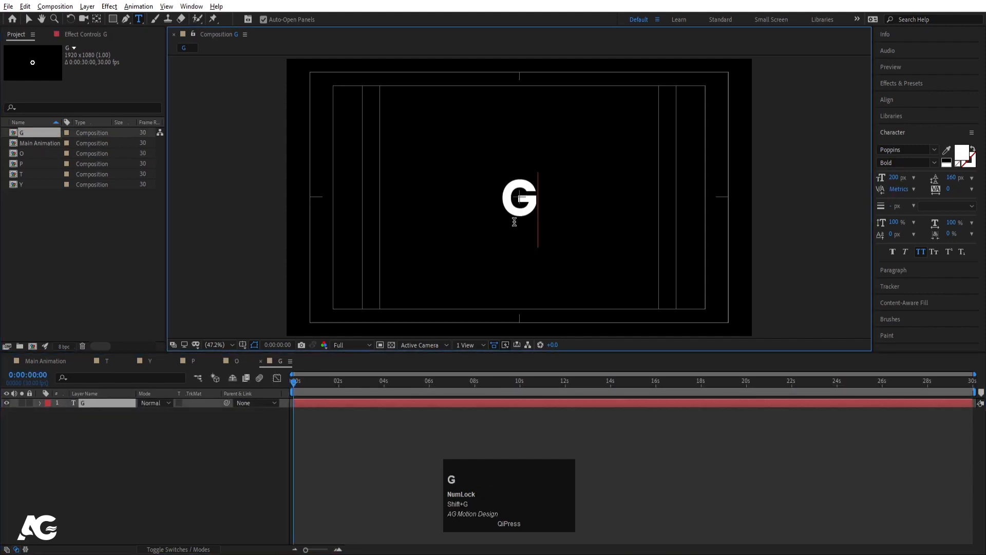
left_click(200, 435)
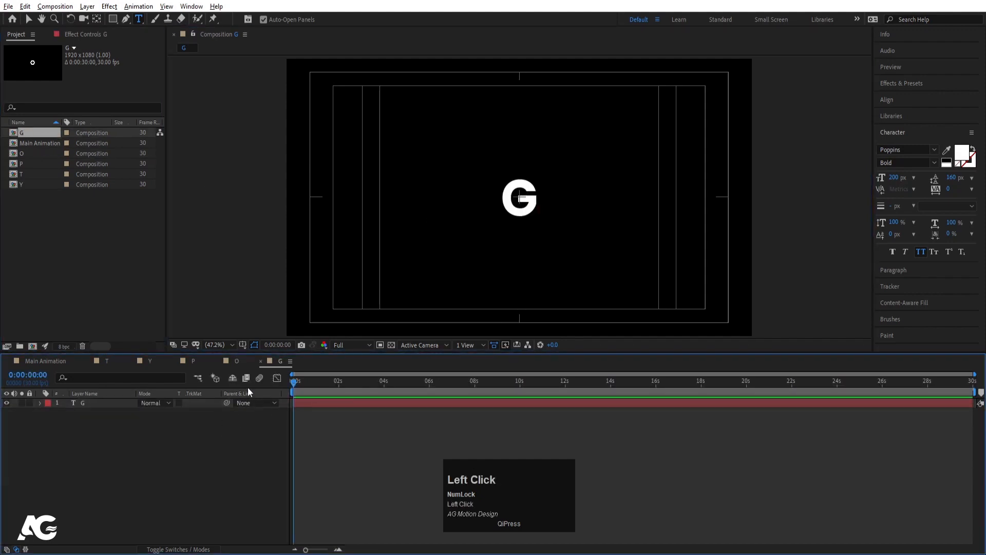
- Duplicate the G composition in the project and name the copy "R"
left_click(47, 133)
key("ctrl+d")
key("Return")
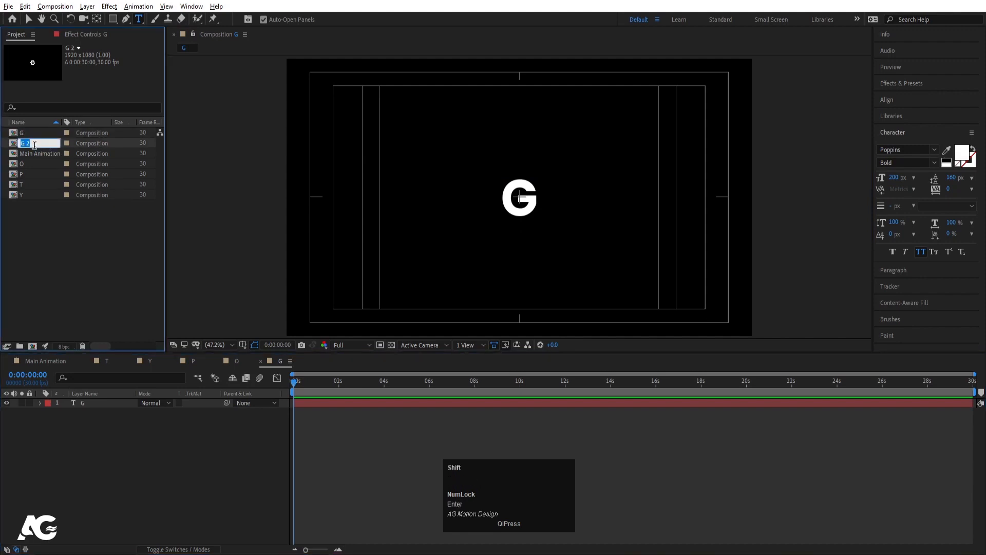
type("R")
key("Return")
- Open the R composition and replace its text with the letter "R"
double_click(32, 175)
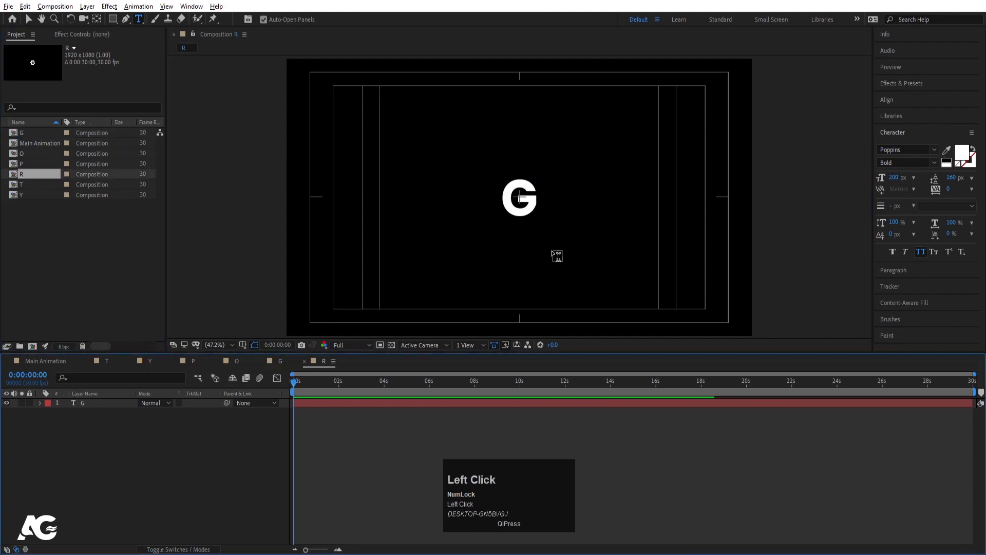
double_click(508, 201)
type("A")
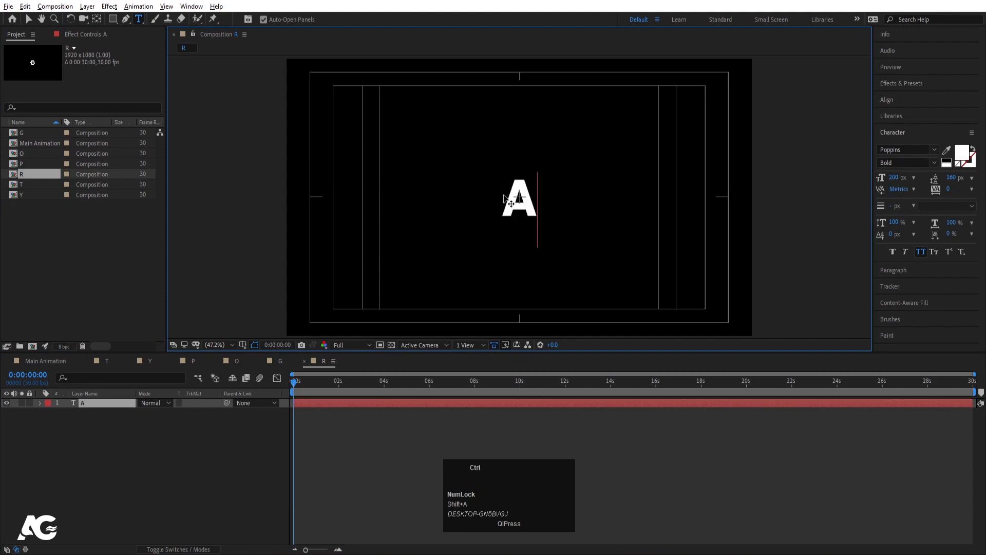
key("ctrl+a")
type("R")
left_click(181, 442)
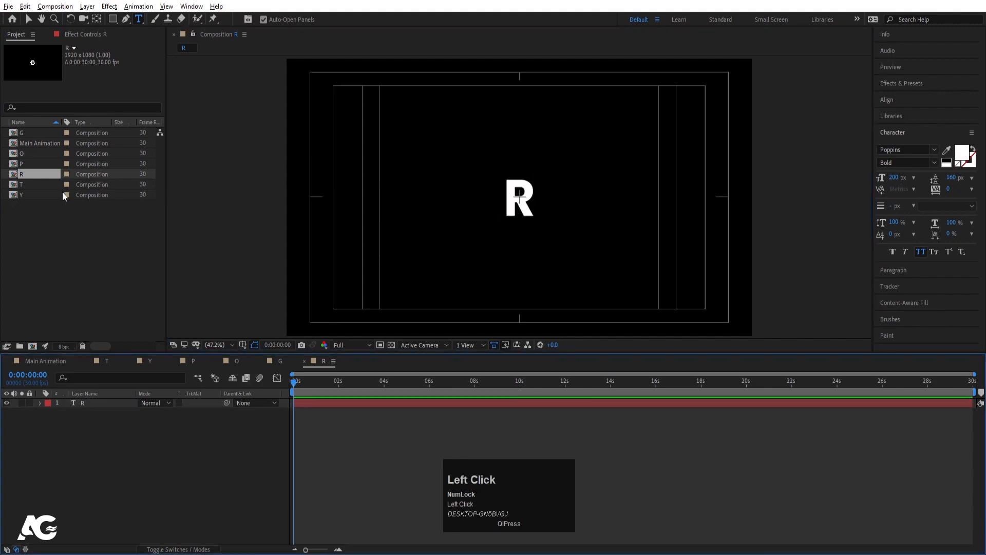
- Duplicate the R composition in the project and name the copy "A"
left_click(35, 175)
key("ctrl+d")
key("Return")
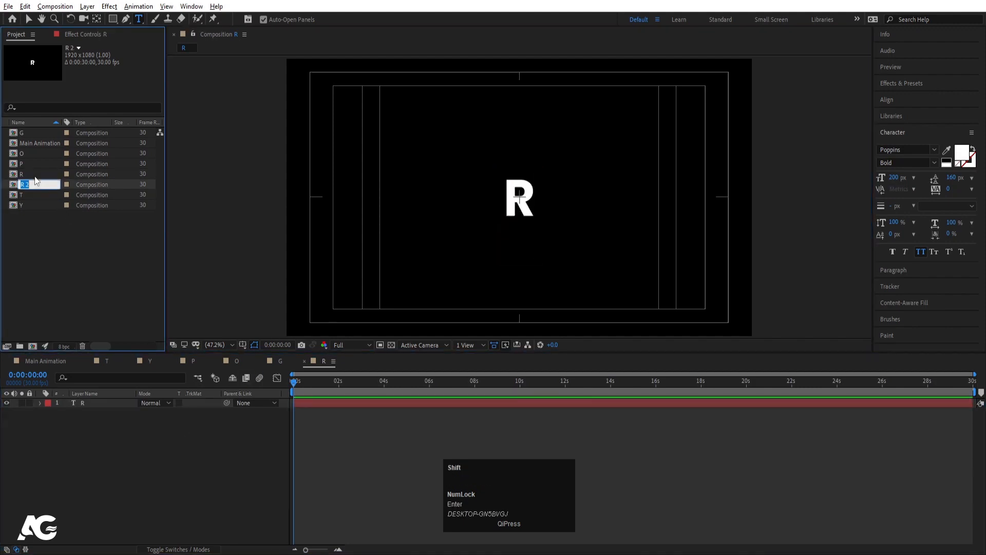
type("A")
key("Return")
- Open the A composition and replace its text with the letter "A"
double_click(38, 134)
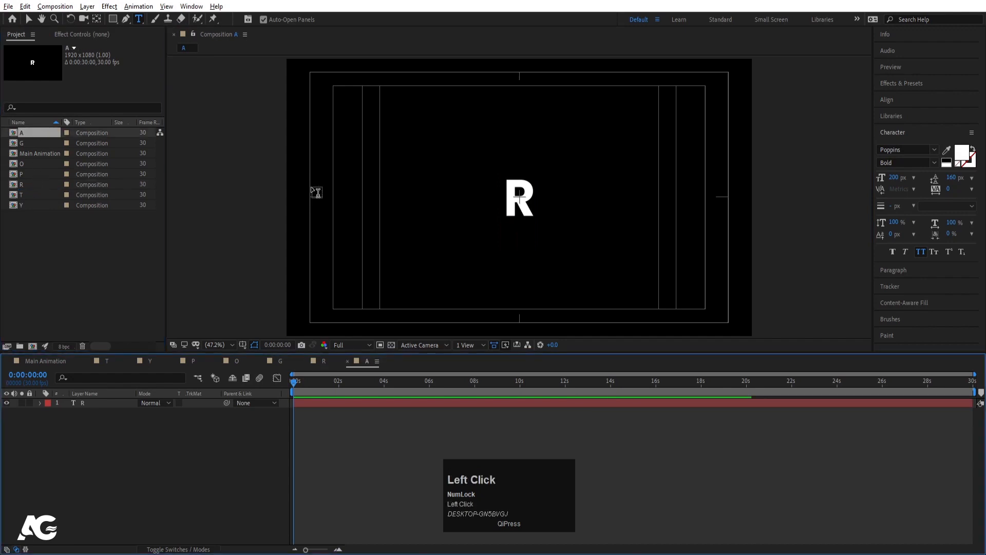
left_click(519, 200)
key("ctrl+a")
type("A")
left_click(146, 440)
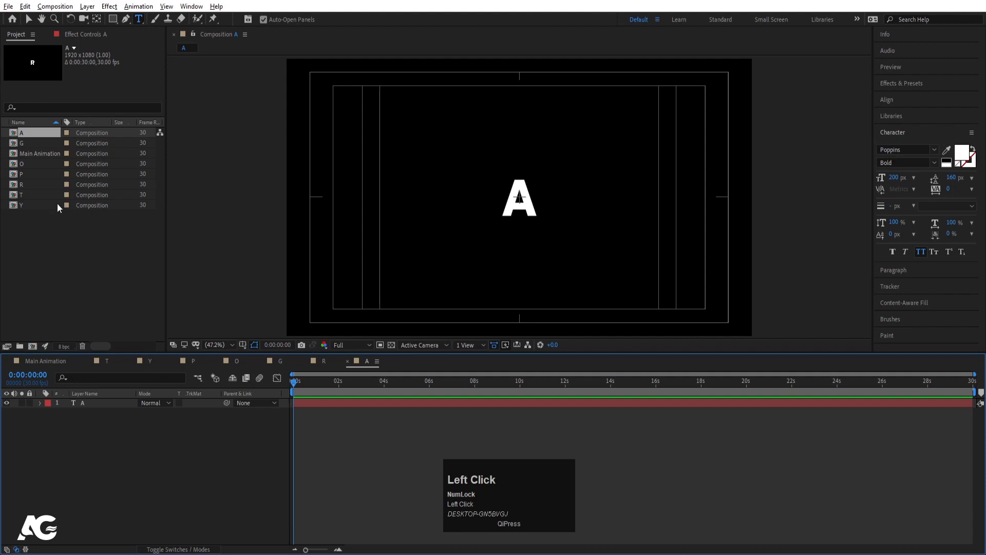
- Duplicate the P composition for the word's second P and open the copy in the timeline
left_click(22, 175)
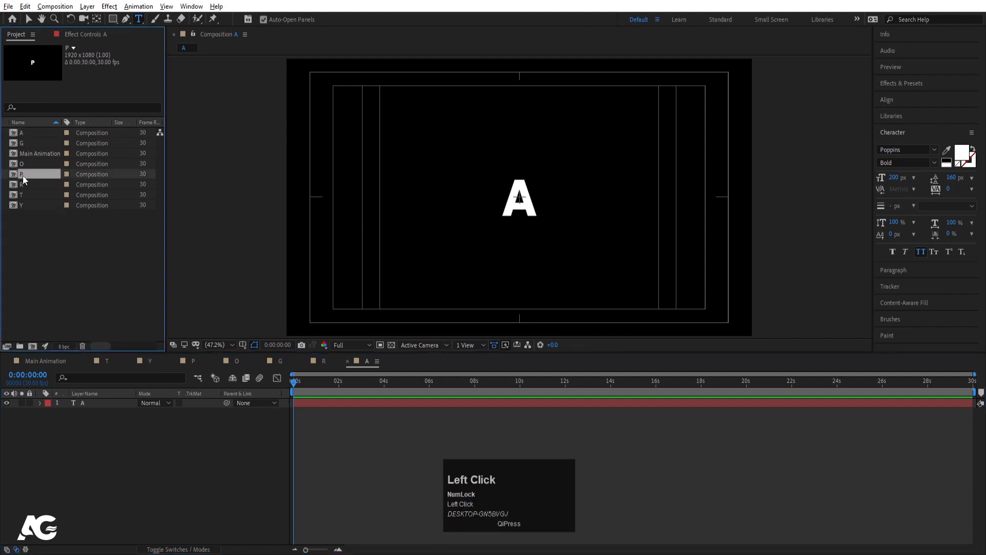
key("ctrl+d")
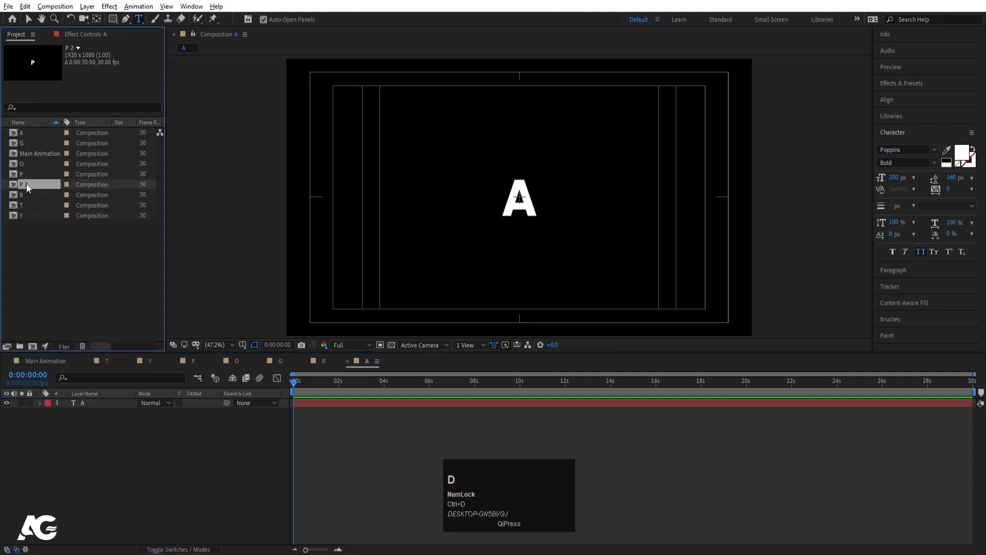
double_click(26, 184)
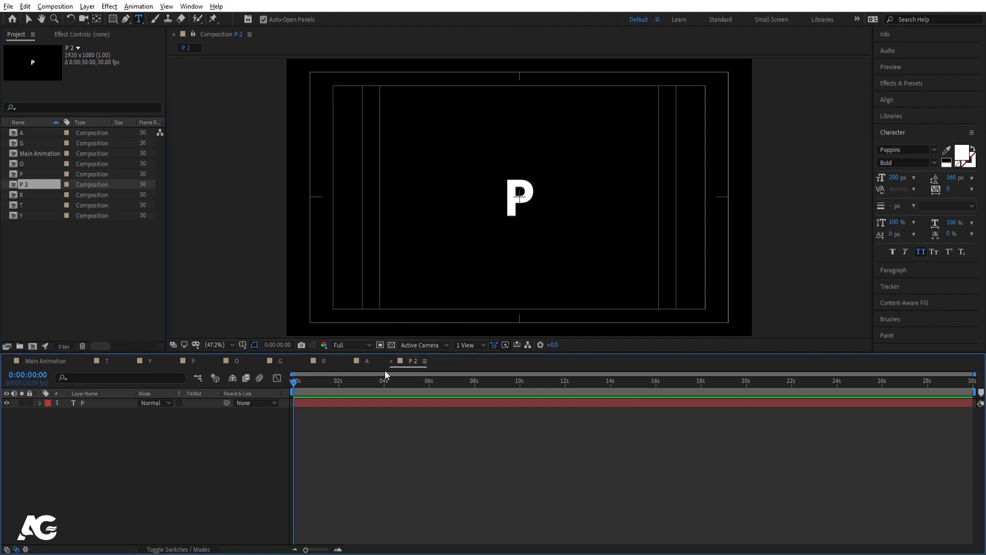
- Duplicate the second P composition in the project and name the copy "H"
left_click(28, 187)
key("ctrl+d")
key("Return")
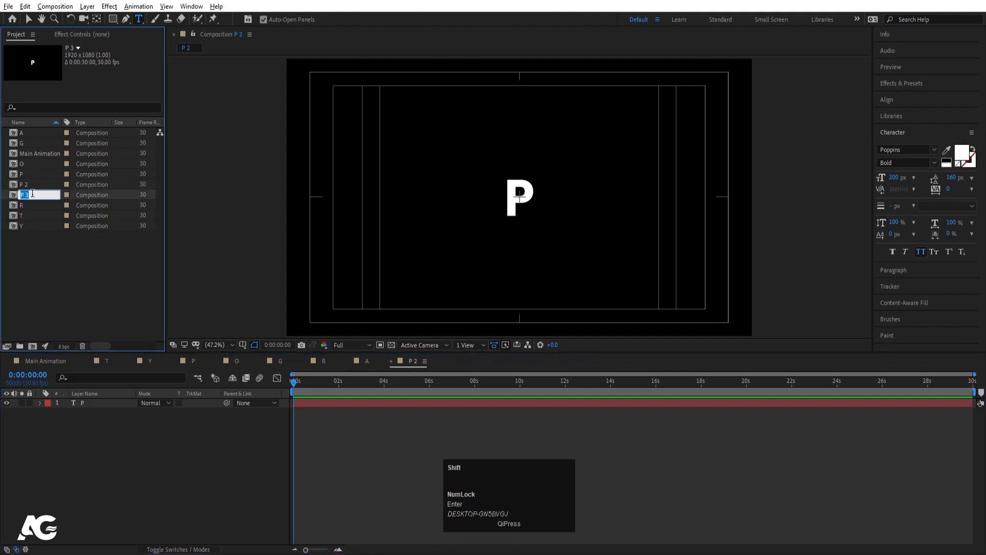
type("H")
key("Return")
- Open the H composition and replace its text with the letter "H"
double_click(23, 153)
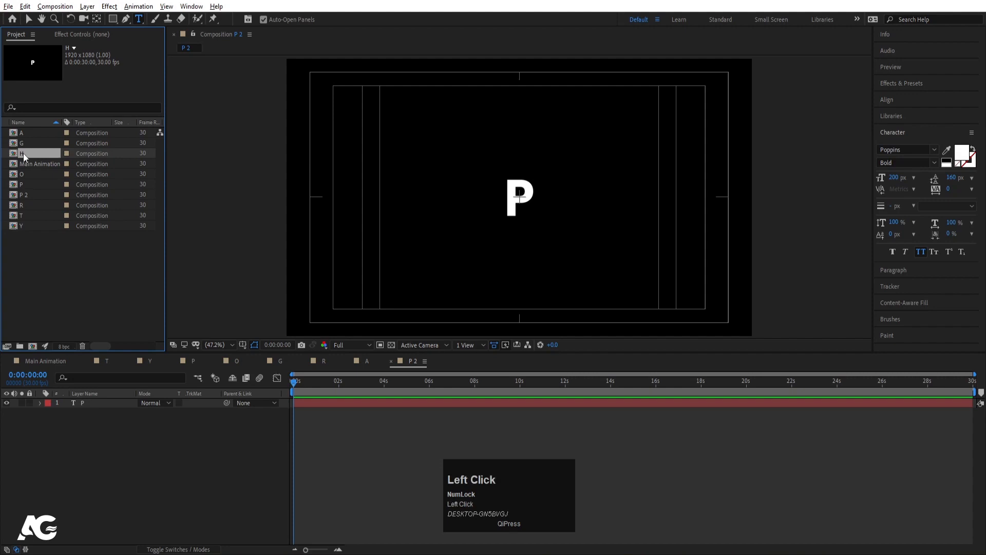
key("ctrl+a")
type("G")
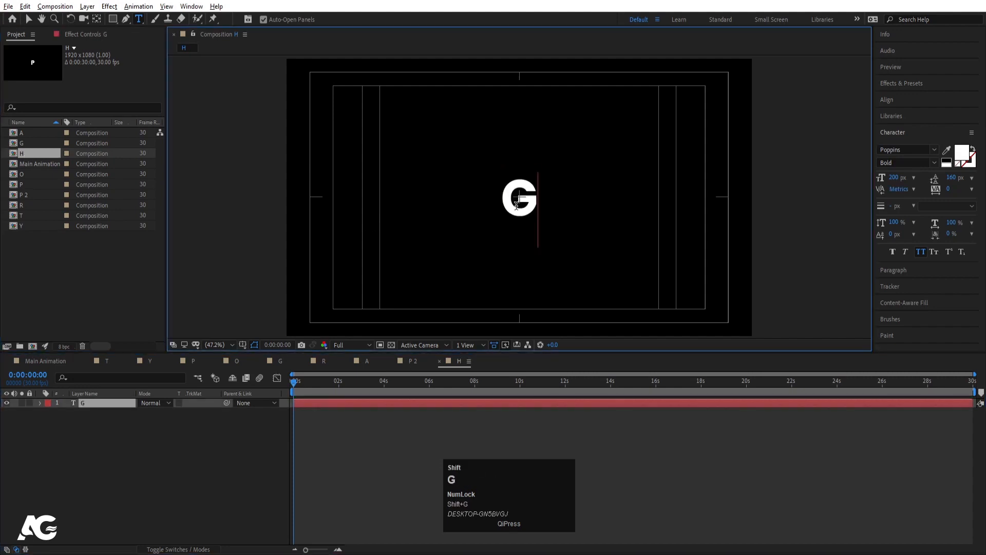
key("ctrl+a")
type("H")
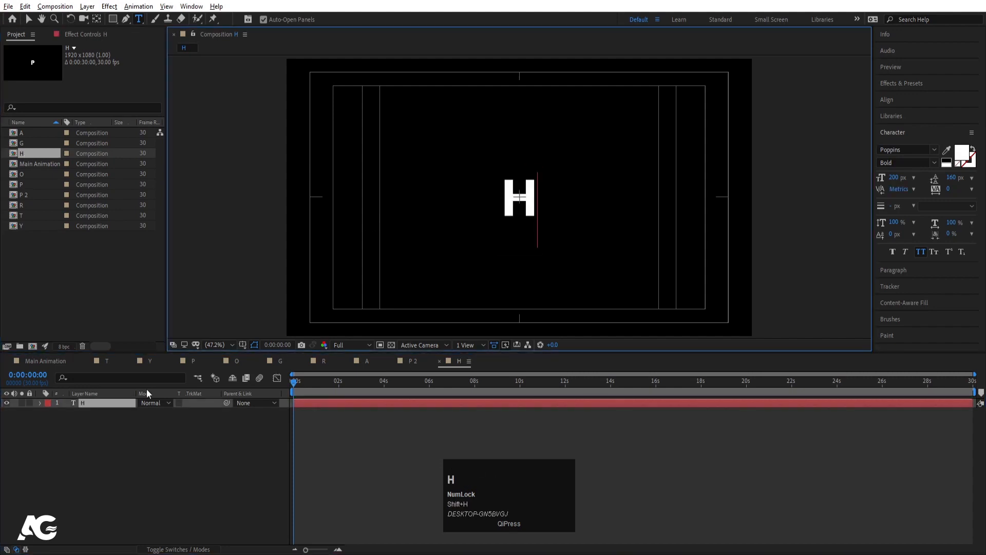
left_click(139, 431)
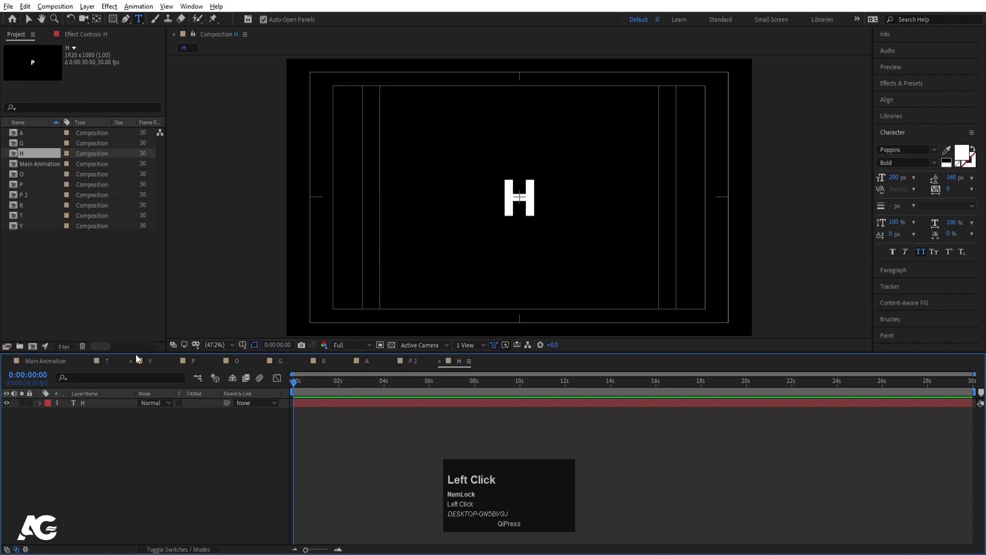
- Duplicate the Y composition for the word's last letter and open the copy in the timeline
left_click(23, 227)
key("ctrl+d")
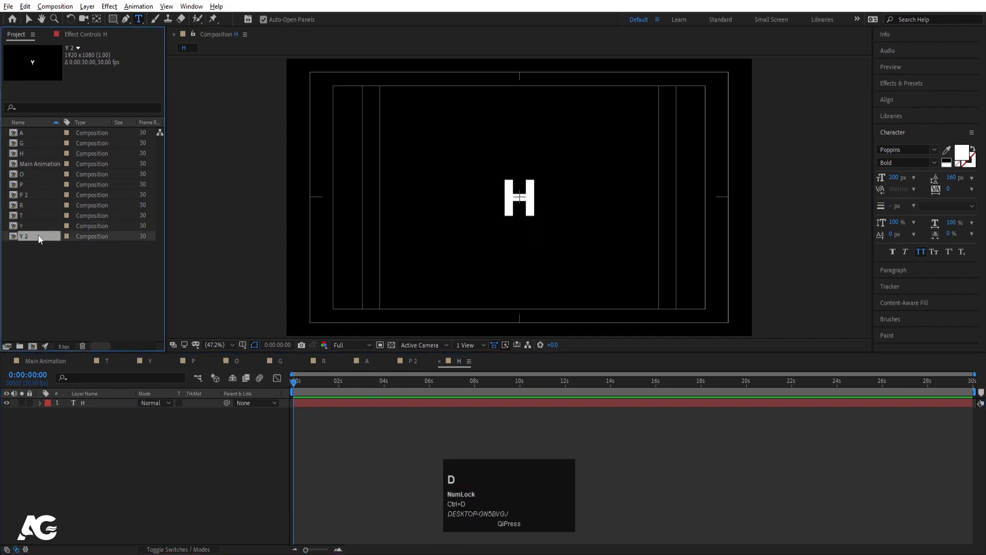
left_click(39, 238)
double_click(38, 237)
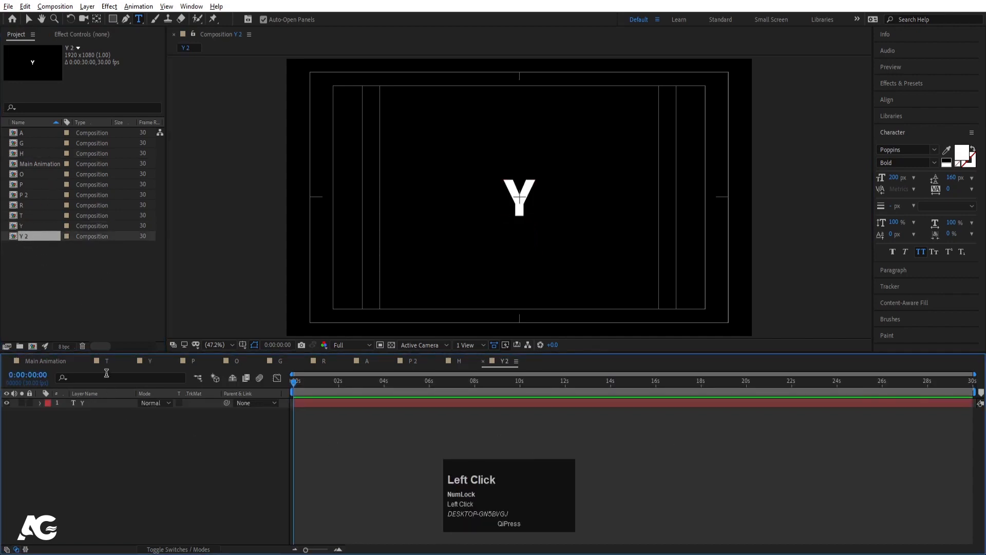
- Add a text layer reading "TYPOGRAPHY" across the middle of the Main Animation composition
left_click(54, 362)
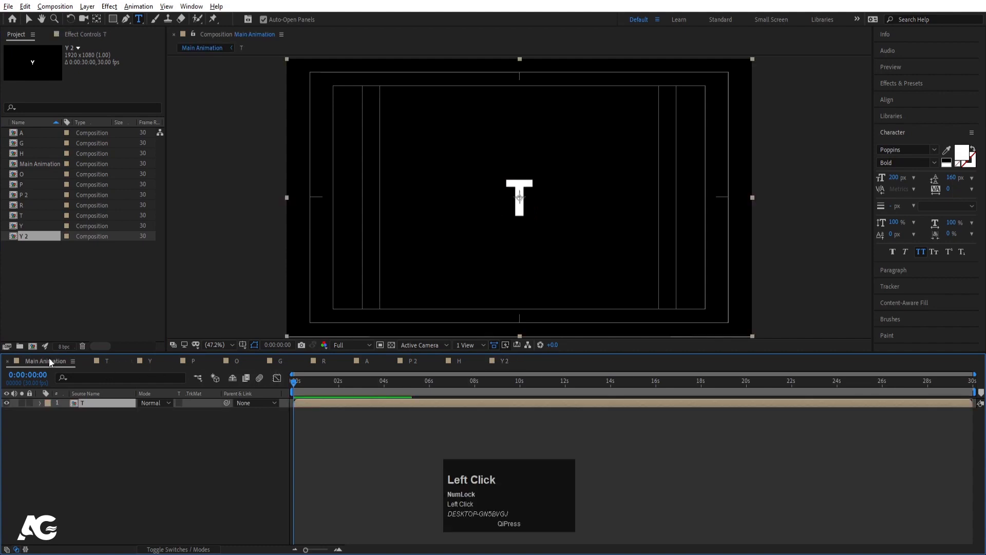
left_click(120, 435)
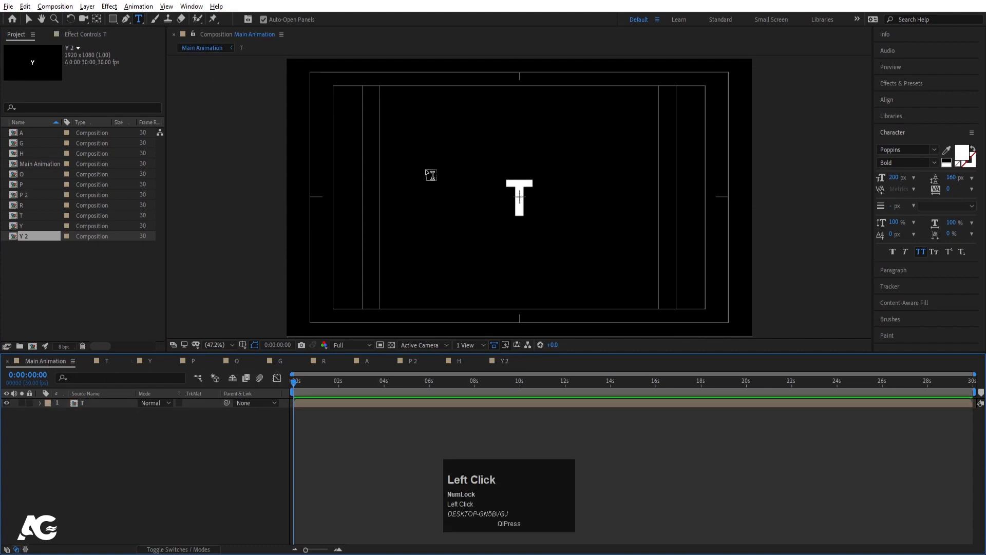
left_click(460, 217)
type("T")
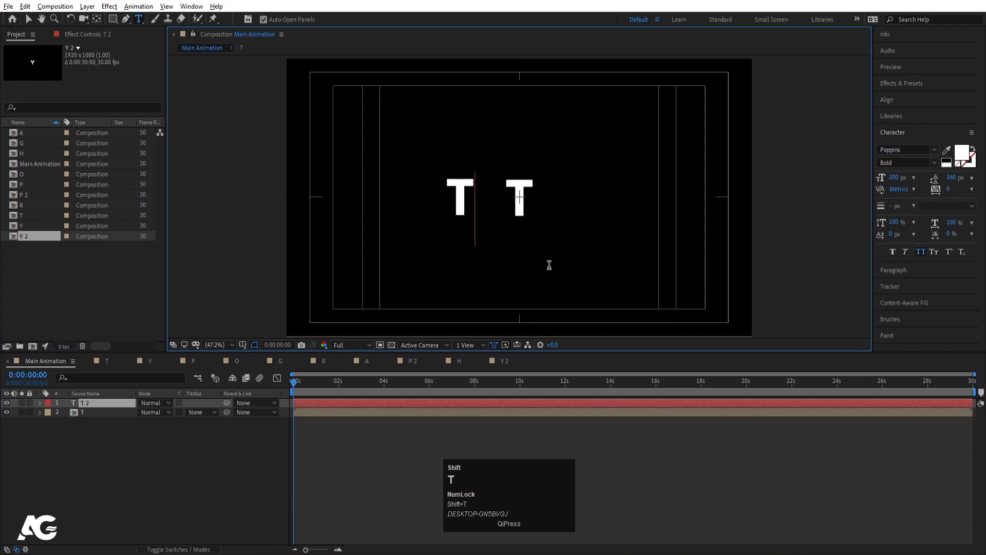
type("YPOGRAPHY")
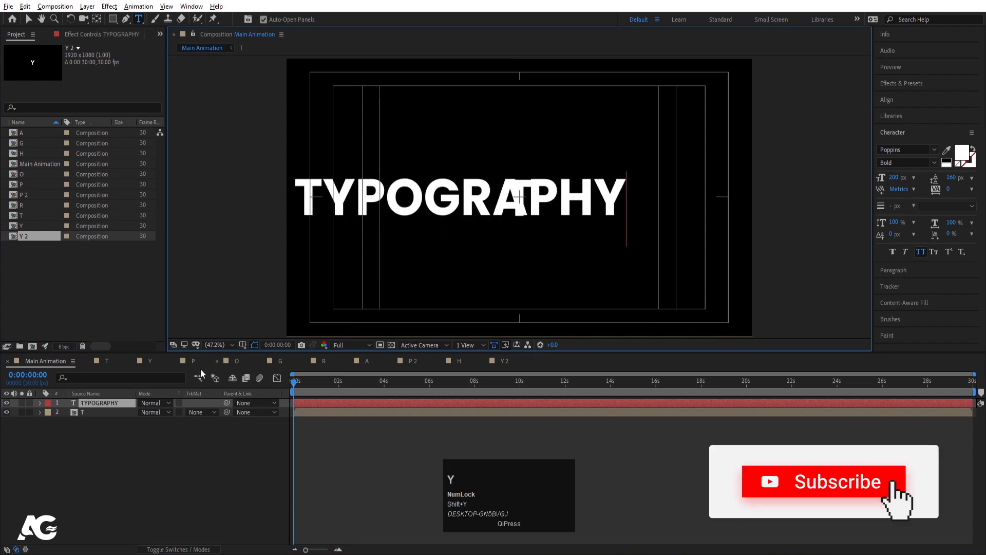
left_click(106, 441)
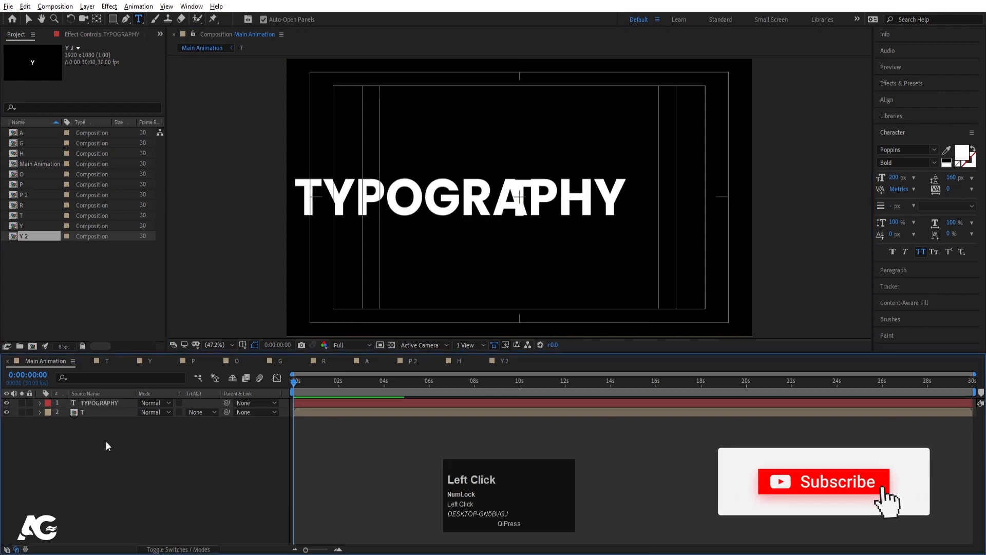
- Centre the TYPOGRAPHY layer's anchor point and align the layer horizontally and vertically to the centre of the composition
left_click(99, 403)
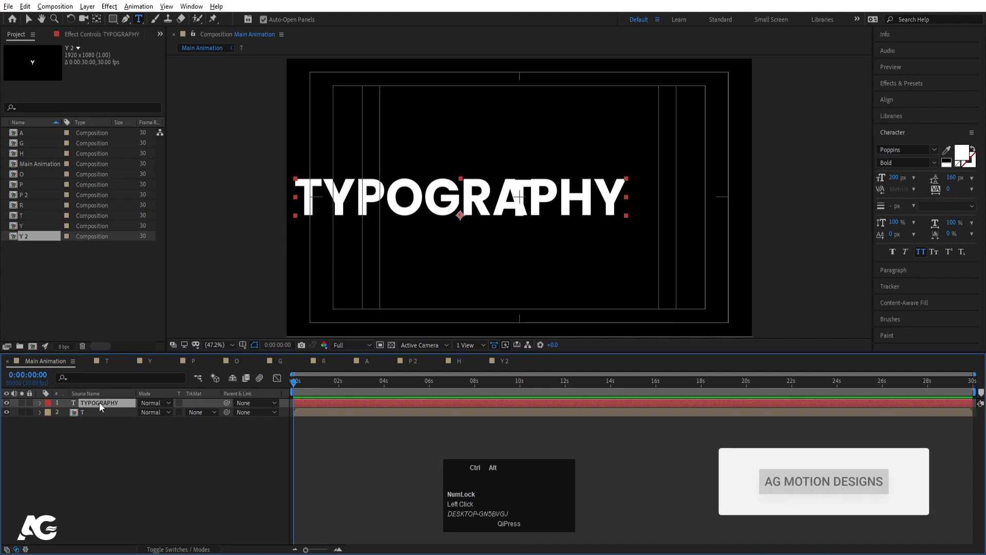
key("ctrl+alt+Home")
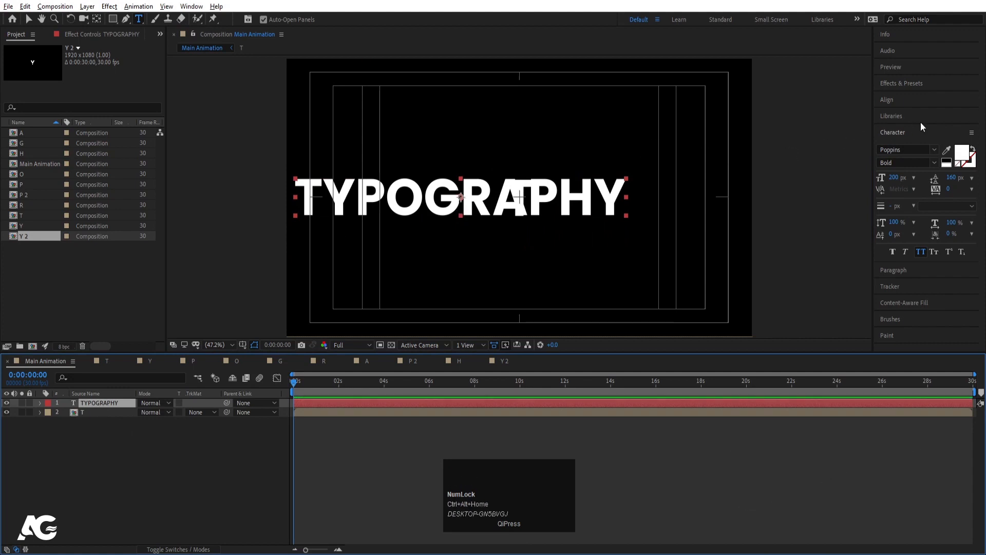
left_click(893, 100)
left_click(899, 131)
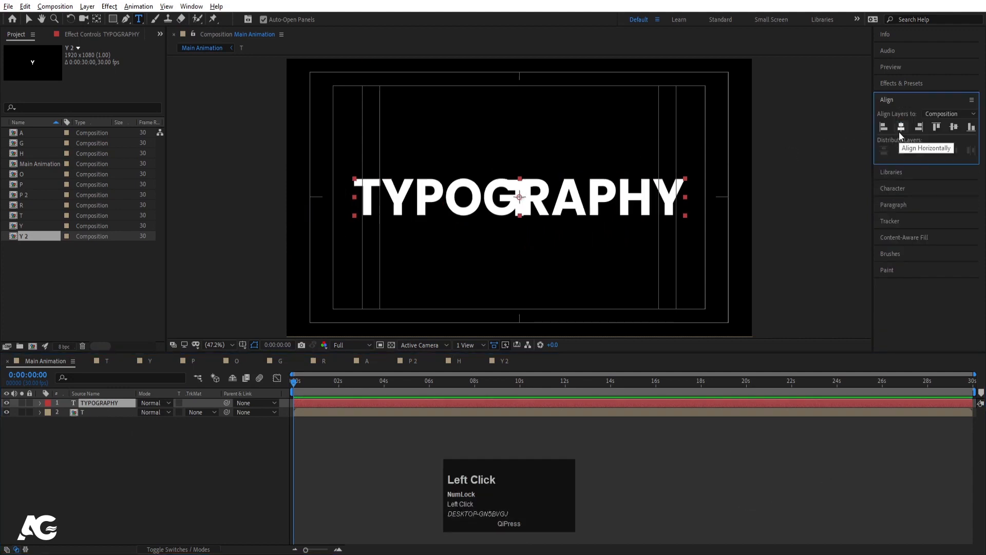
left_click(953, 128)
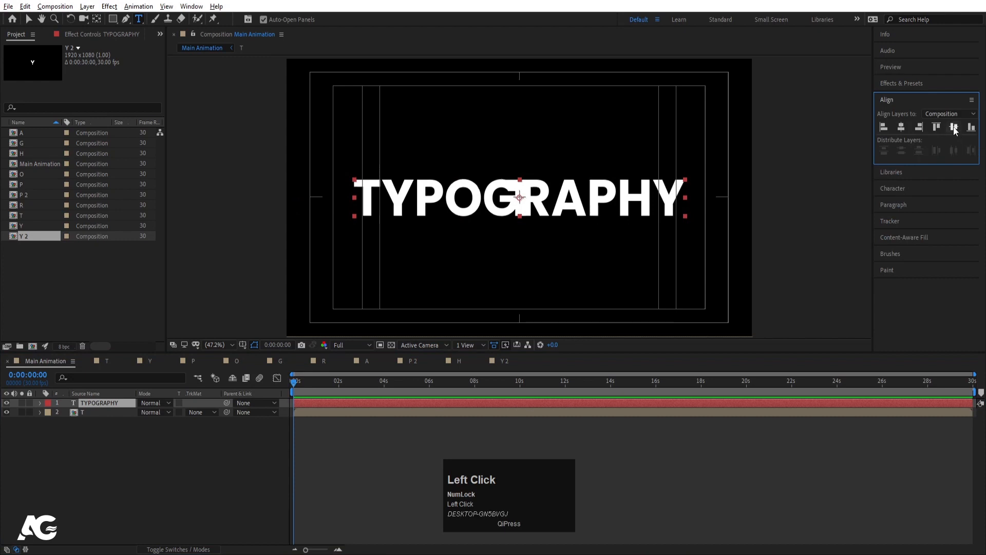
- Change the fill colour of the TYPOGRAPHY text layer to pure red
left_click(97, 403)
left_click(892, 188)
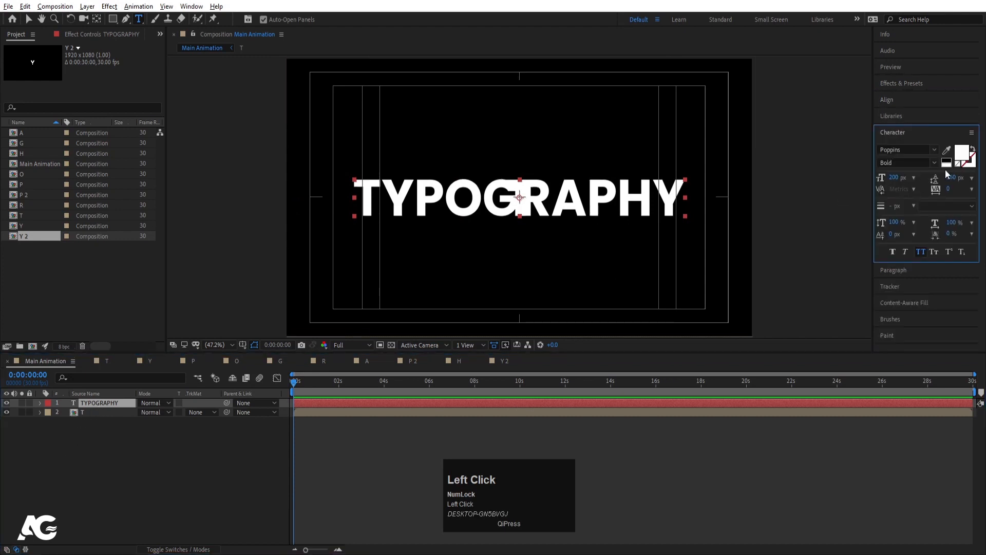
left_click(959, 155)
left_click(756, 233)
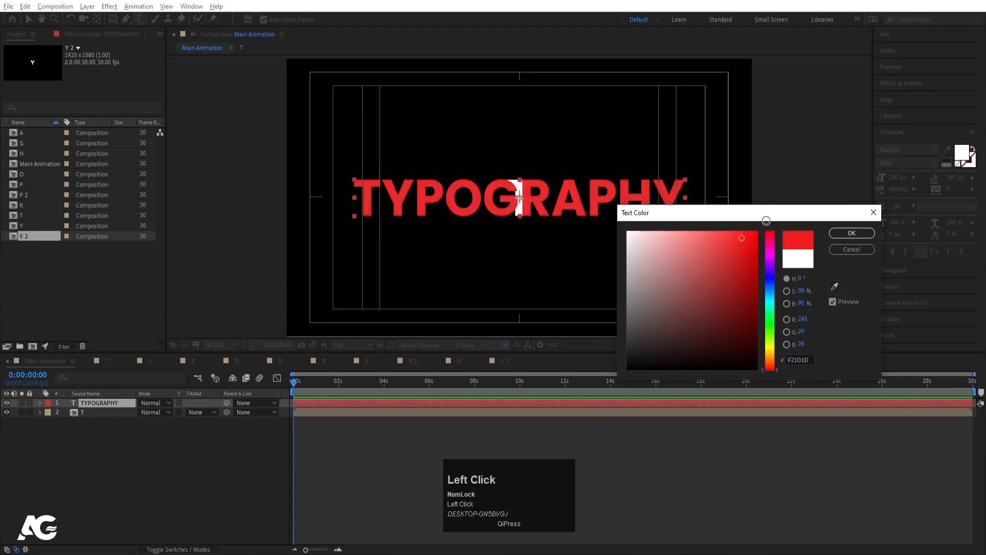
key("Return")
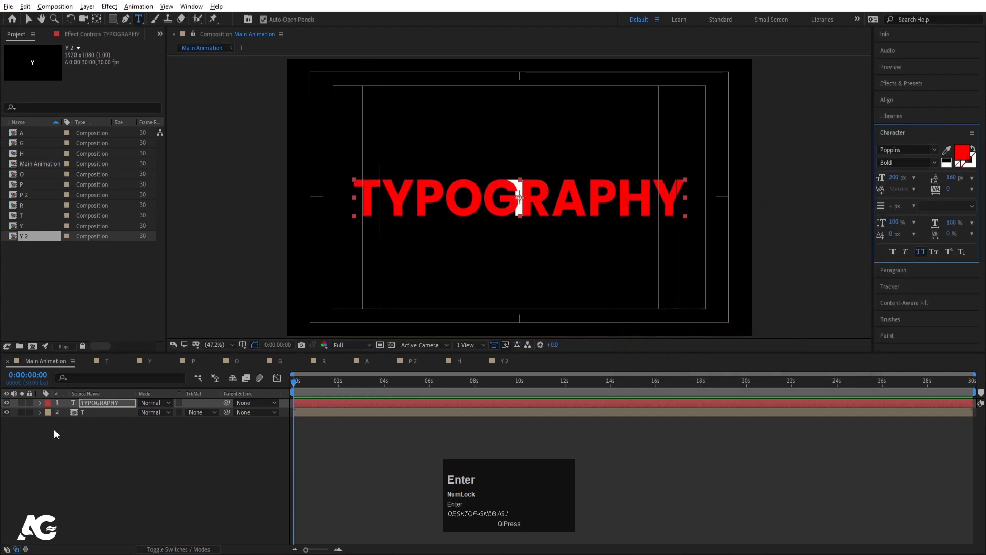
- Move the TYPOGRAPHY layer below the T layer and lock it as a placement guide
left_click(97, 403)
left_click_drag(97, 403, 60, 425)
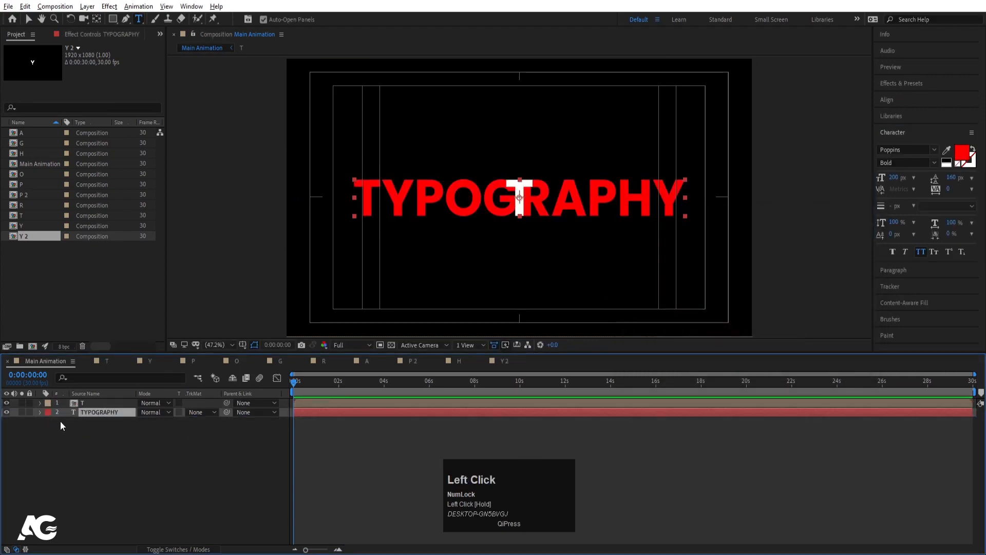
left_click(29, 412)
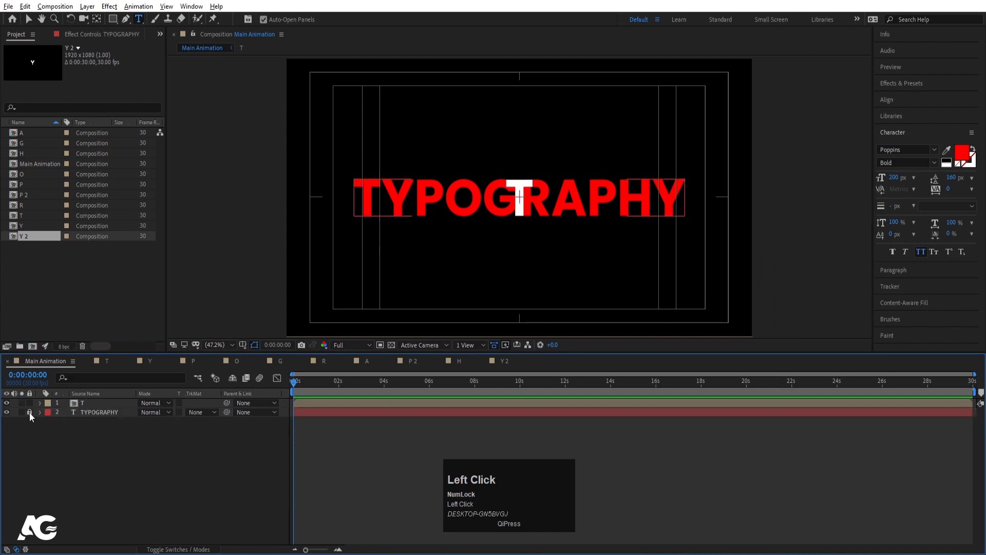
- Position the white T layer exactly over the first letter of the red TYPOGRAPHY guide
left_click(99, 403)
key("v")
left_click_drag(506, 206, 362, 205)
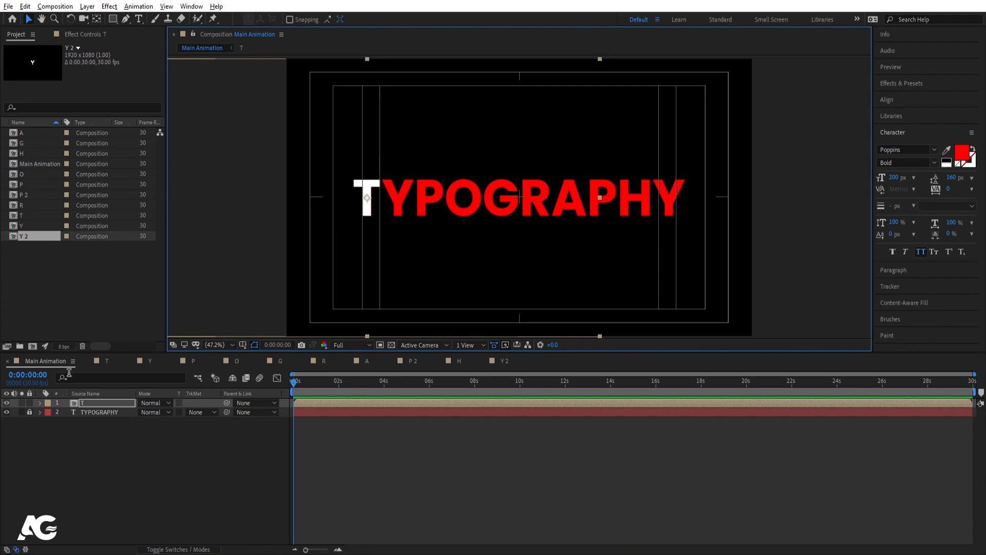
- Add the Y and P compositions as top layers and align them over the guide's second and third letters
left_click_drag(23, 226, 112, 401)
left_click_drag(500, 218, 386, 218)
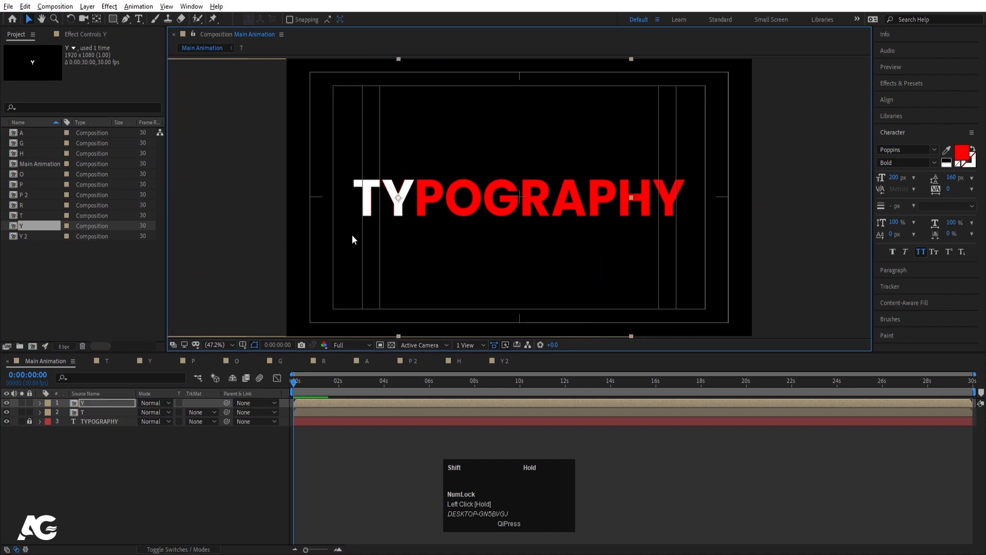
left_click(27, 185)
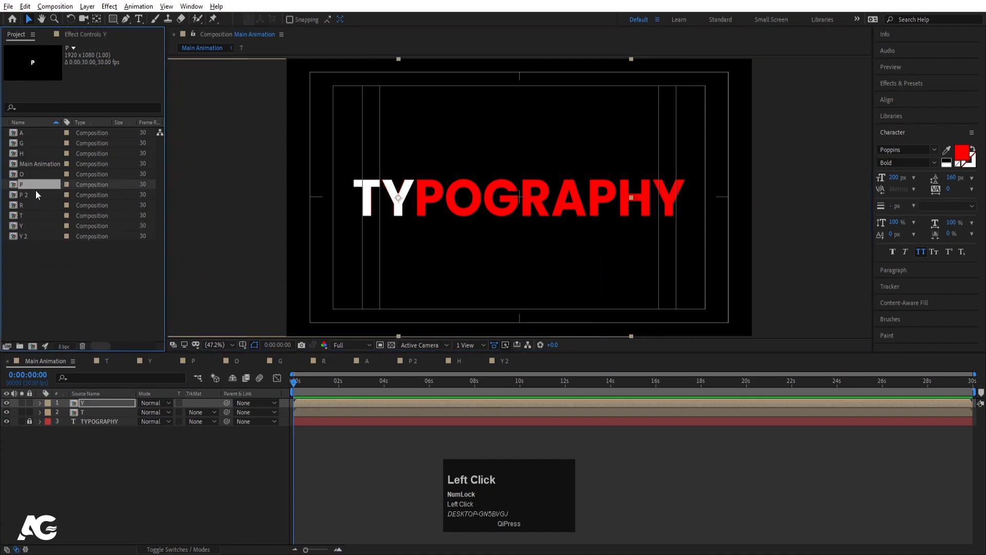
left_click_drag(32, 184, 125, 404)
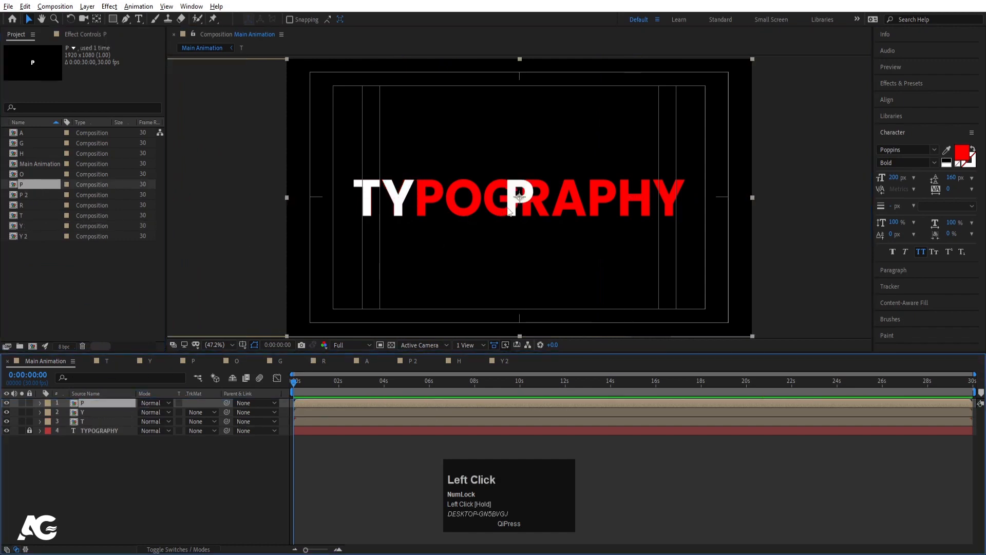
left_click_drag(508, 208, 419, 210)
key("Right")
key("Right")
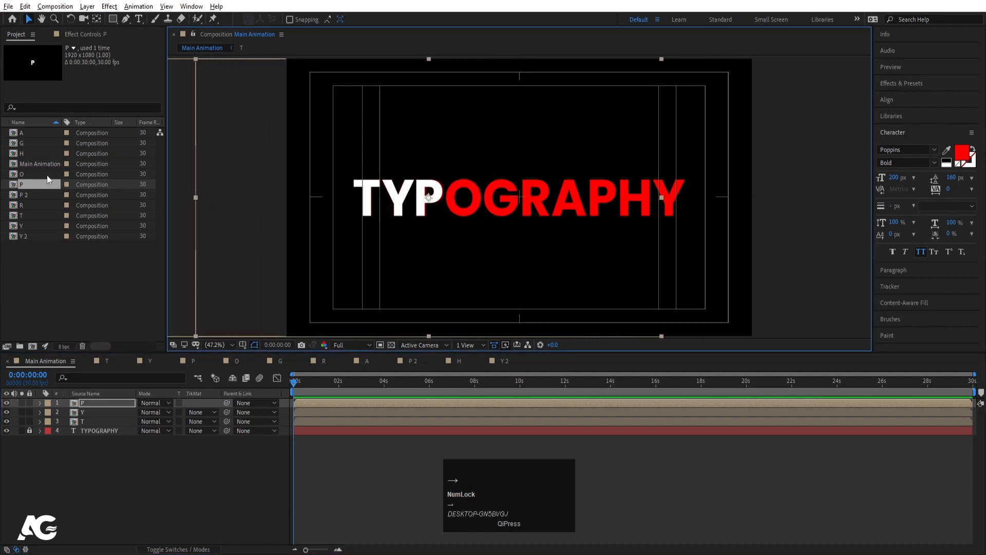
- Add the O and G compositions above the other layers and align each over its matching guide letter
left_click_drag(27, 172, 110, 399)
left_click_drag(527, 201, 471, 202)
left_click(22, 144)
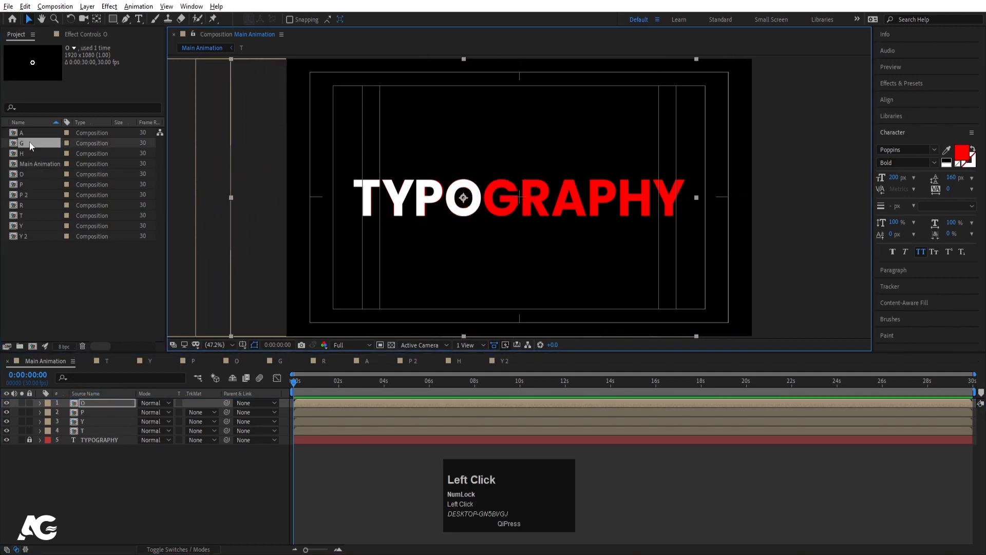
left_click_drag(21, 146, 105, 403)
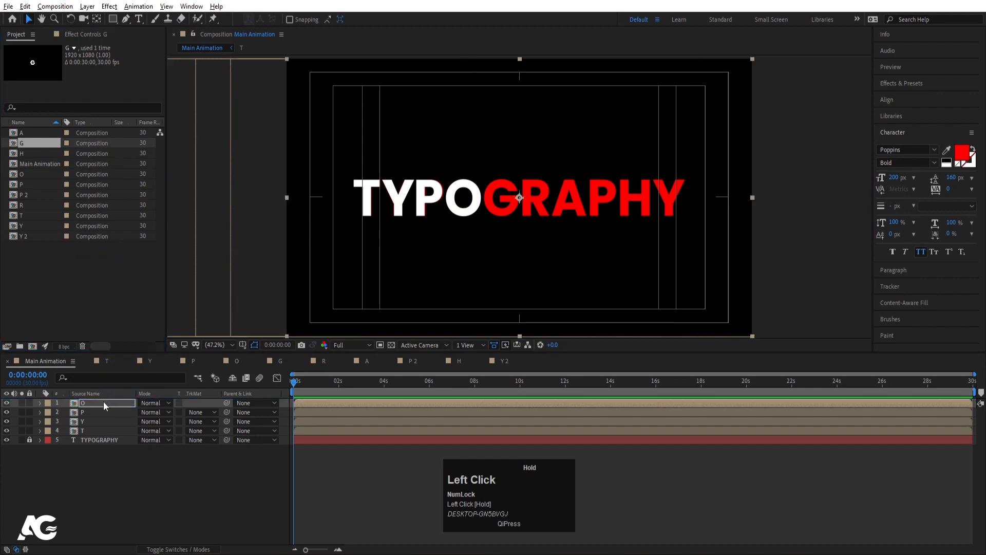
left_click_drag(500, 202, 490, 204)
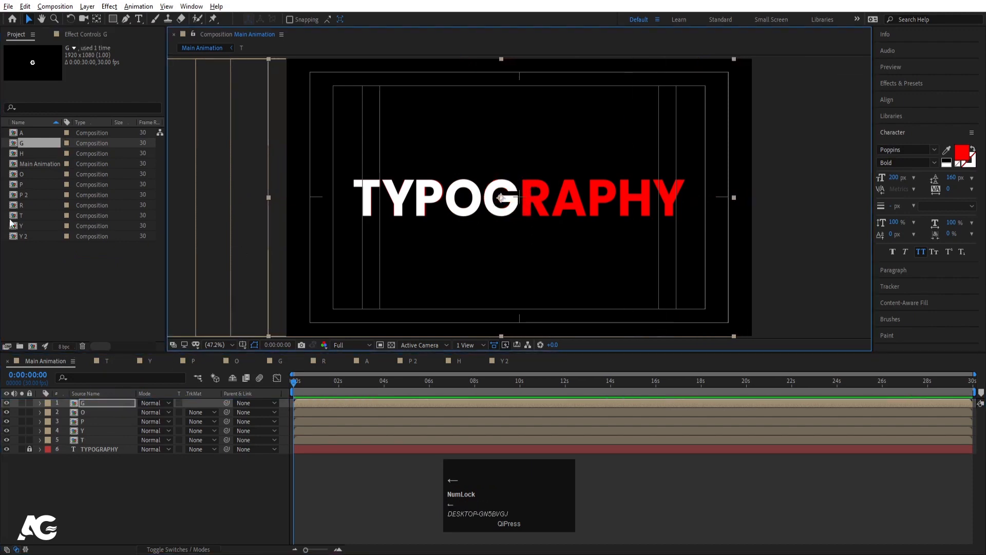
- Add the R and A compositions to the layer stack and align each over its matching red letter
left_click(23, 205)
left_click_drag(26, 205, 45, 261)
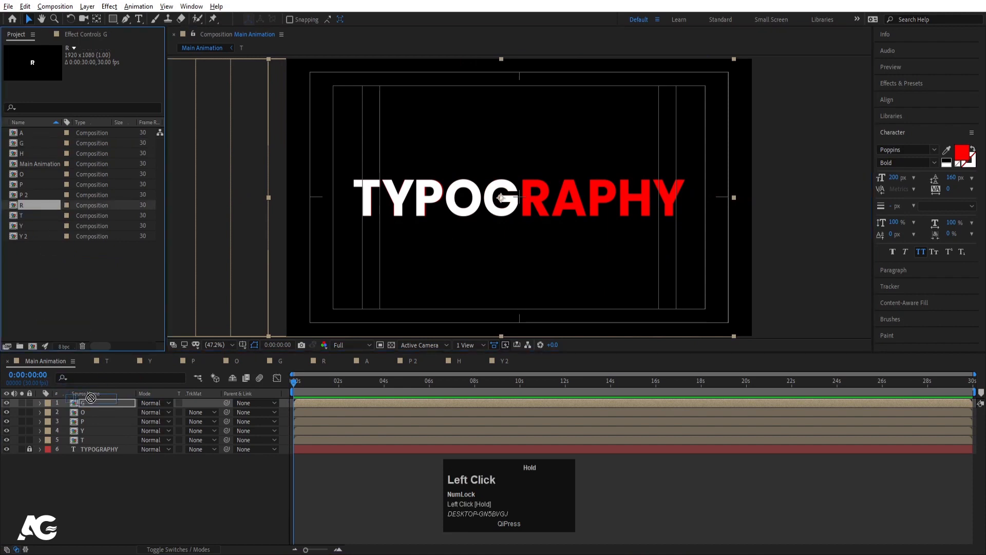
left_click_drag(90, 397, 105, 405)
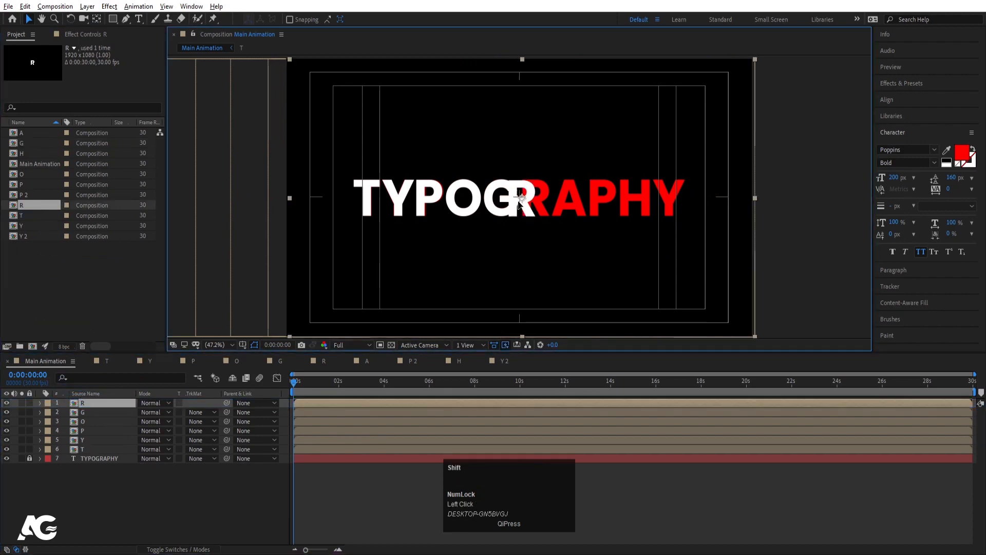
left_click_drag(520, 201, 532, 201)
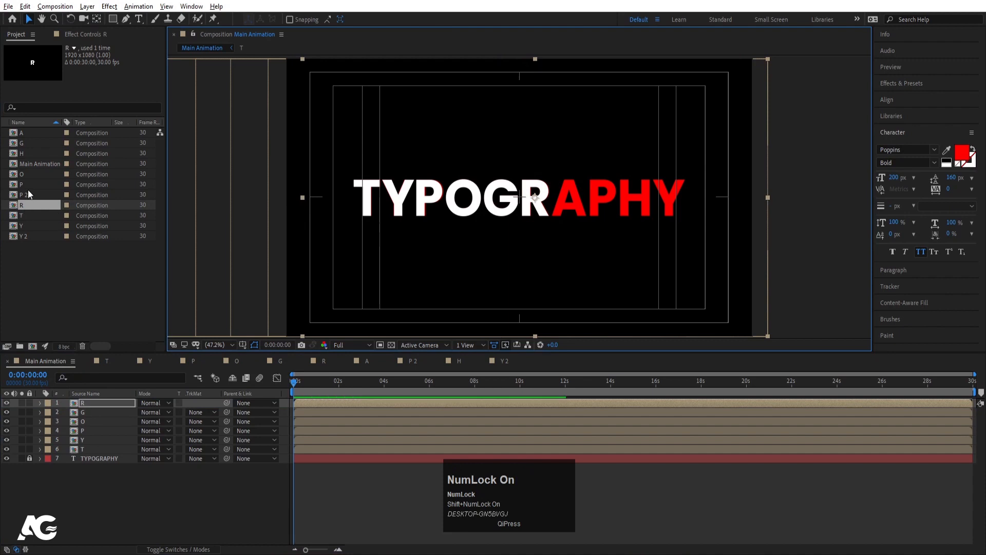
left_click_drag(26, 135, 88, 404)
left_click_drag(528, 210, 562, 210)
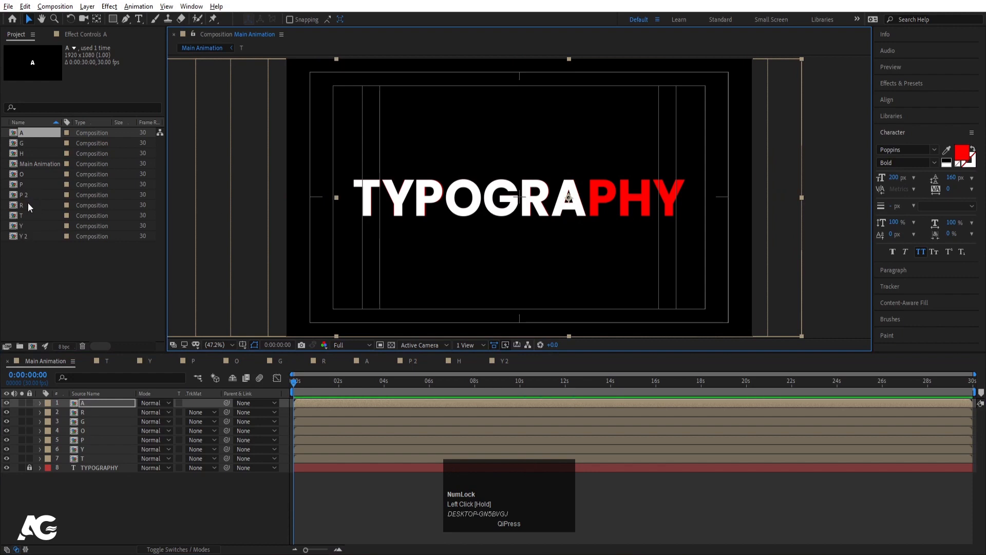
- Add the P 2 and H compositions as layers and align them over the guide's second P and its H
left_click_drag(27, 196, 104, 402)
left_click_drag(539, 198, 617, 199)
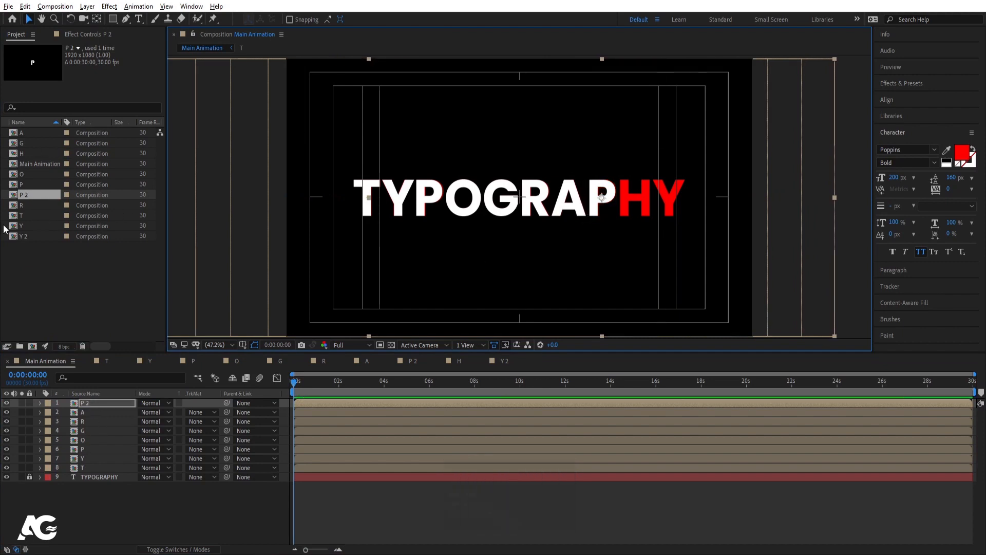
left_click(23, 153)
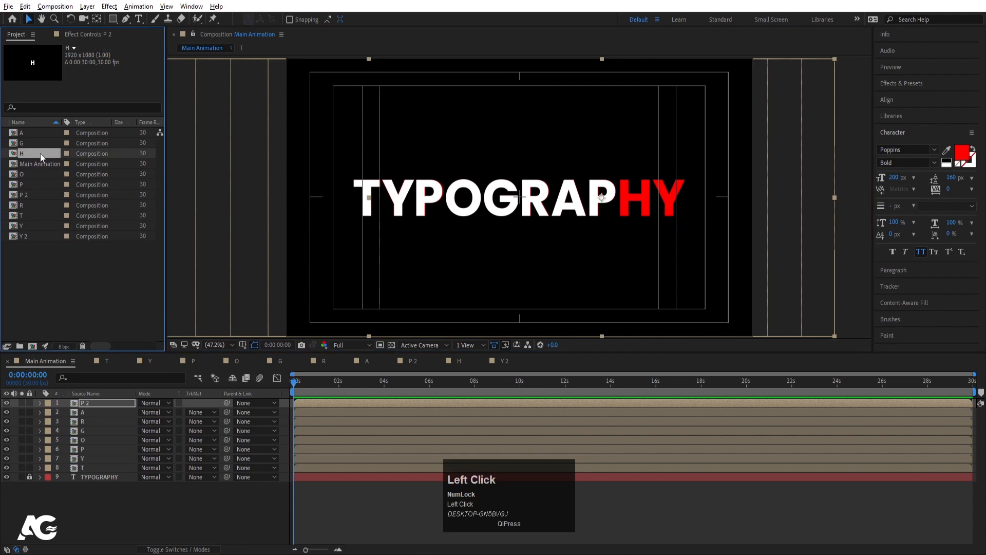
left_click_drag(40, 153, 108, 403)
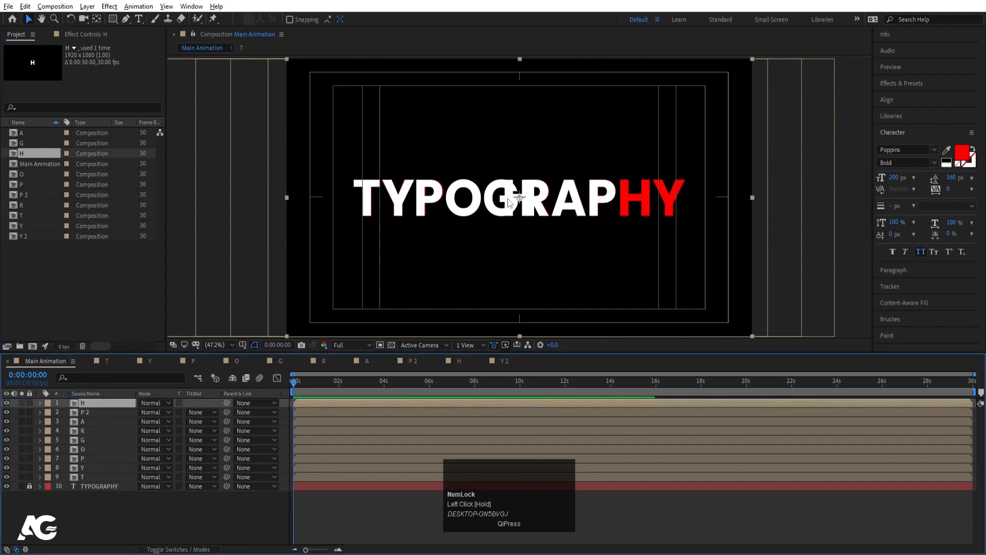
left_click_drag(514, 199, 625, 198)
- Add the Y 2 composition as the top layer and align it over the guide's last letter
left_click(23, 236)
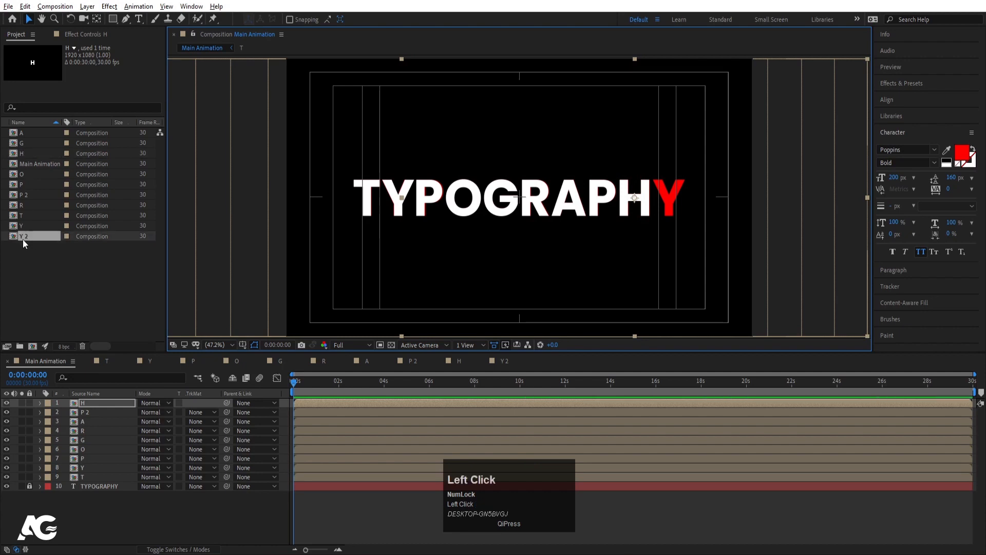
left_click_drag(33, 236, 101, 400)
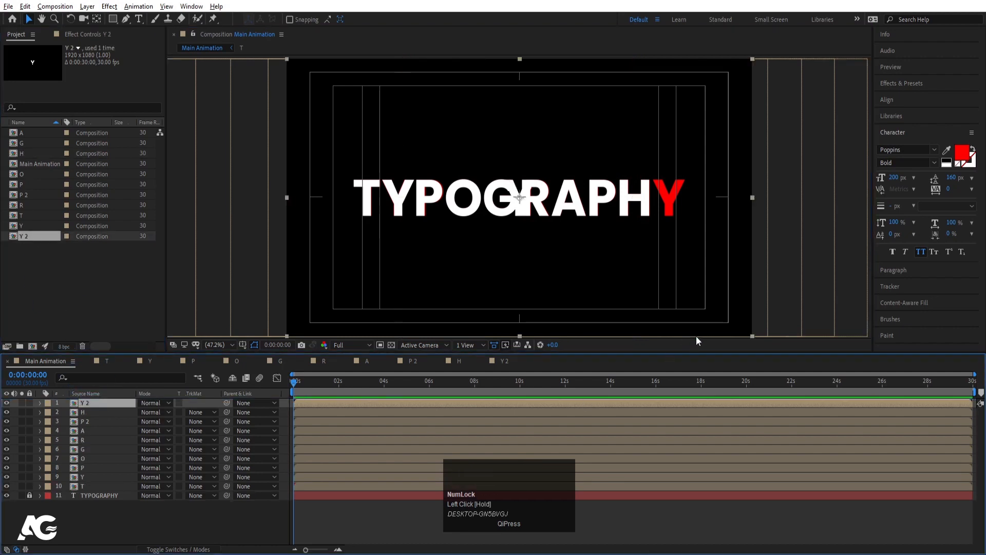
left_click_drag(507, 214, 678, 211)
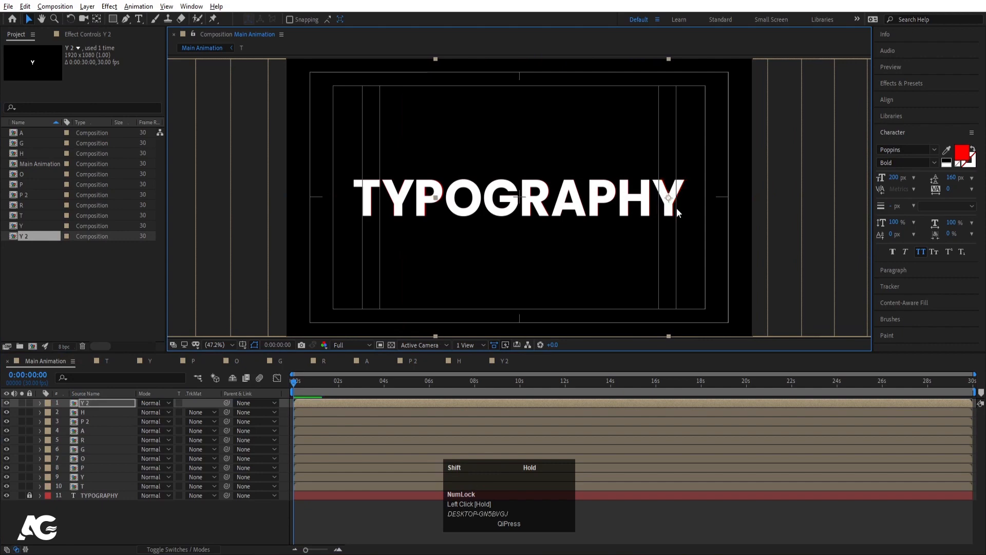
- Unlock the red TYPOGRAPHY guide layer and delete it from the Main Animation composition
left_click(29, 494)
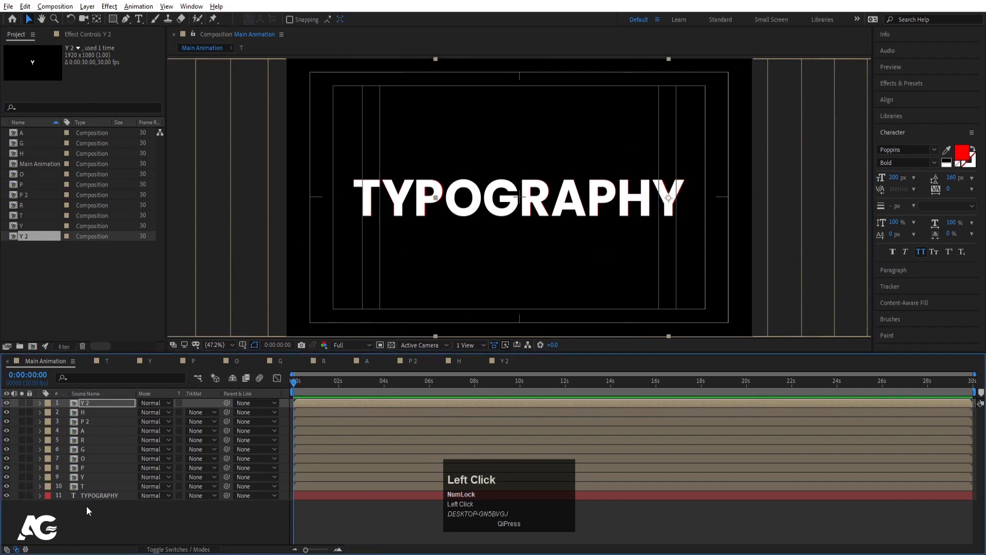
left_click(90, 492)
key("Delete")
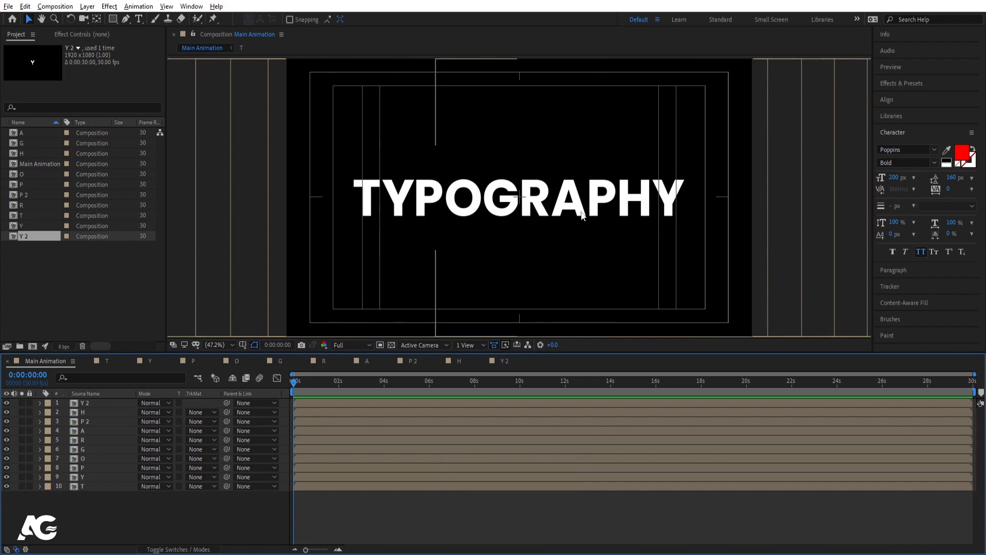
- In the T composition, create shapes from the T text layer, delete the original text layer and select the outlines layer
left_click(107, 361)
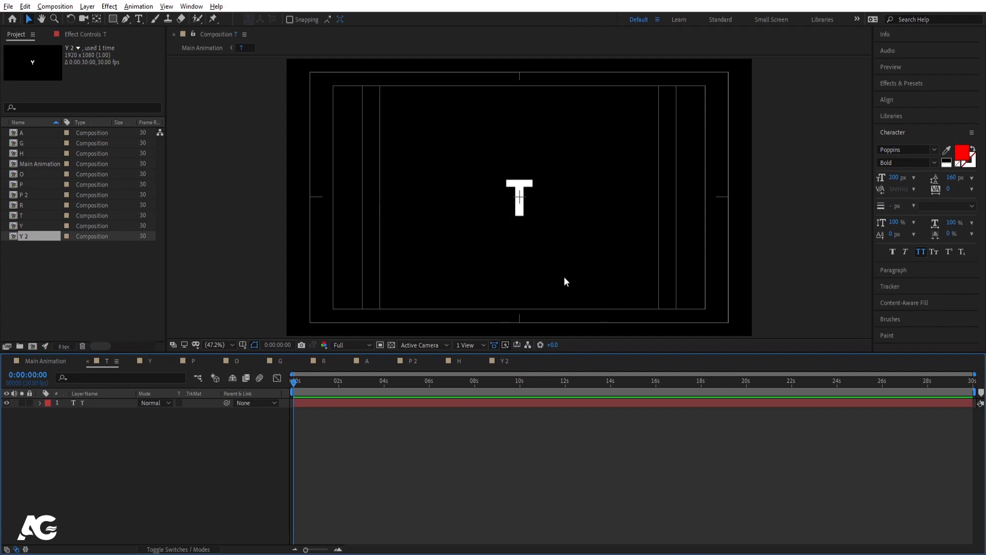
left_click(511, 207)
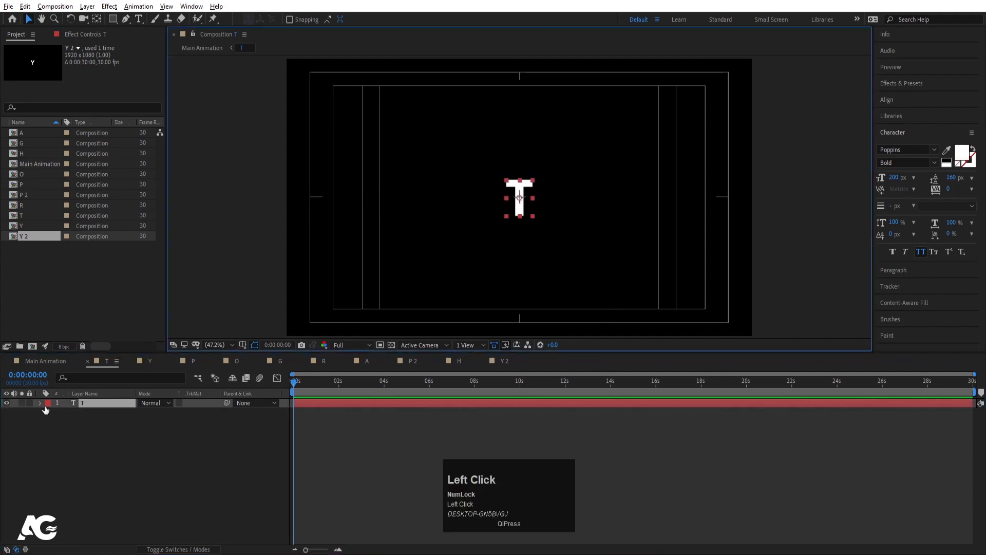
left_click(85, 406)
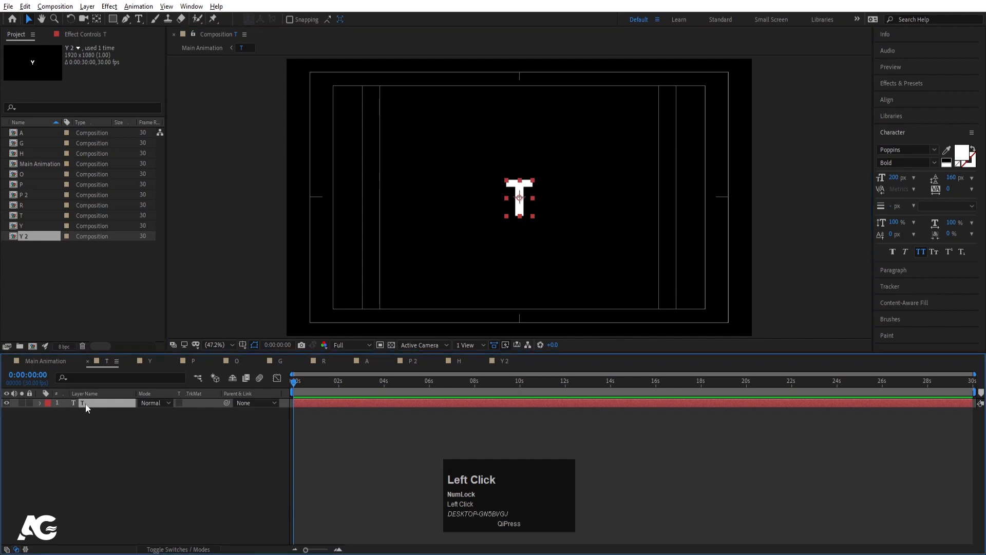
right_click(85, 407)
mouse_move(115, 329)
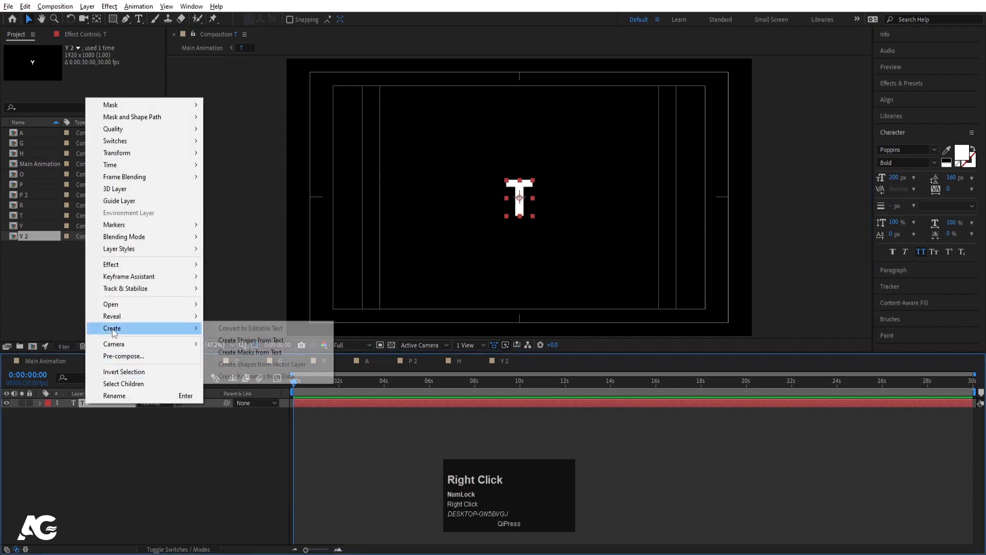
left_click(241, 341)
left_click(85, 412)
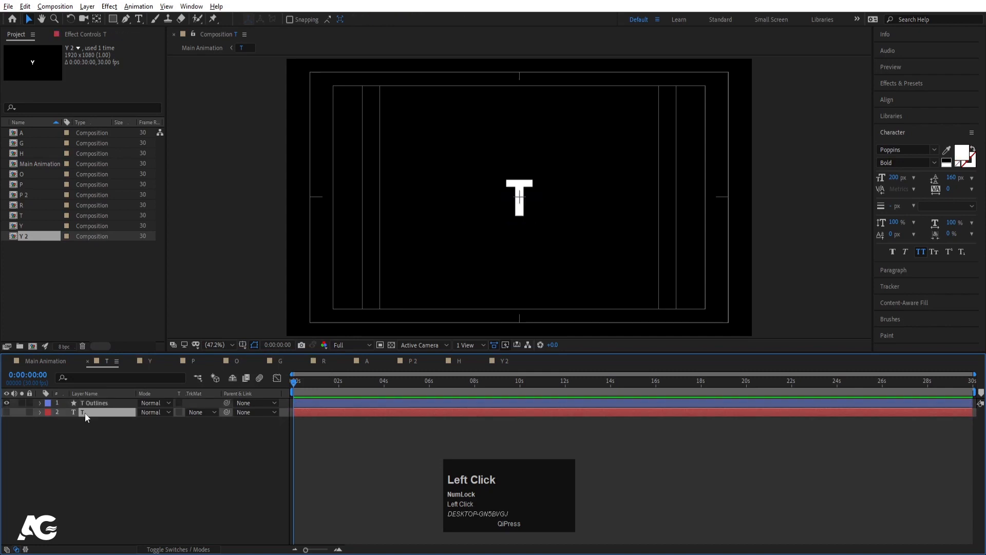
key("Delete")
left_click(90, 403)
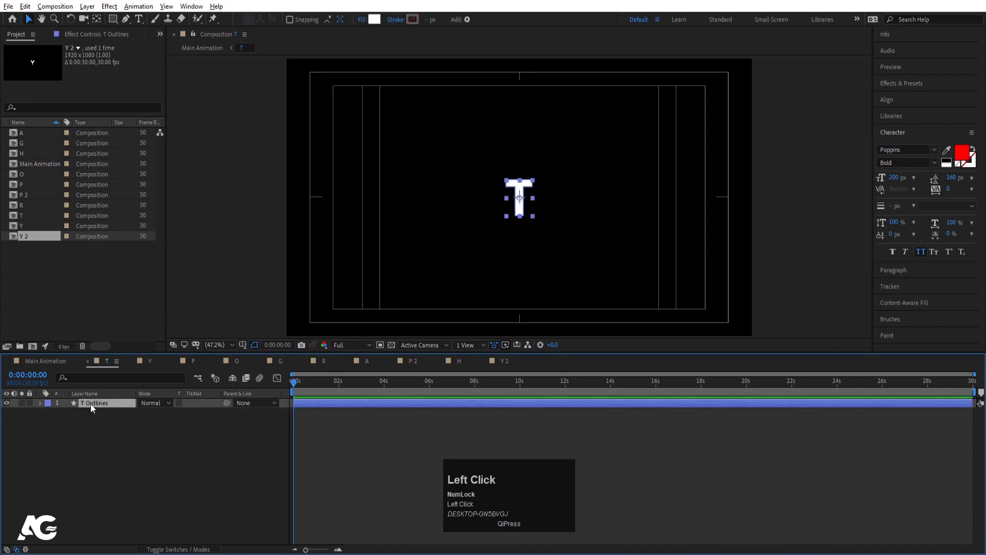
- Filter the T Outlines layer's properties by "path" and enable Path keyframing at 0:00:00:00
left_click(79, 377)
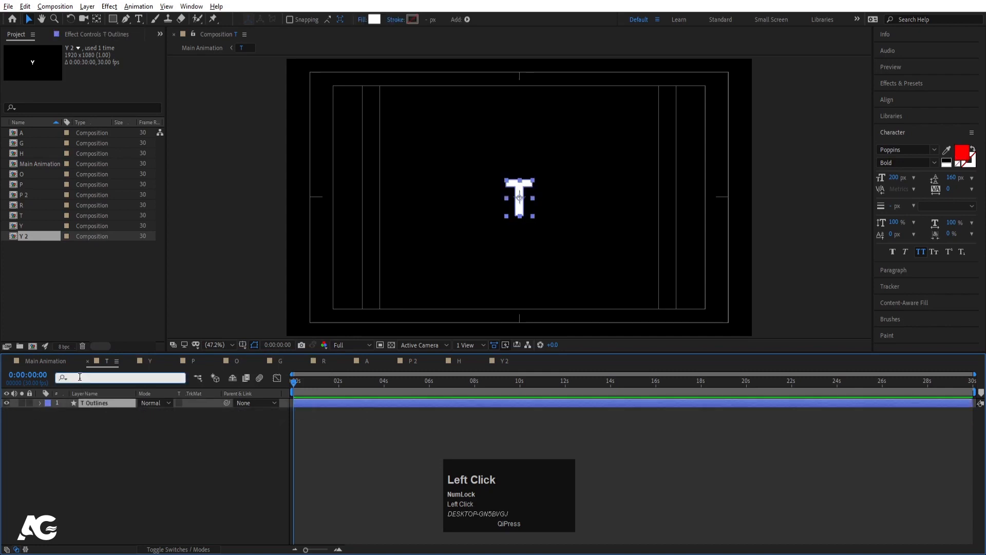
type("path")
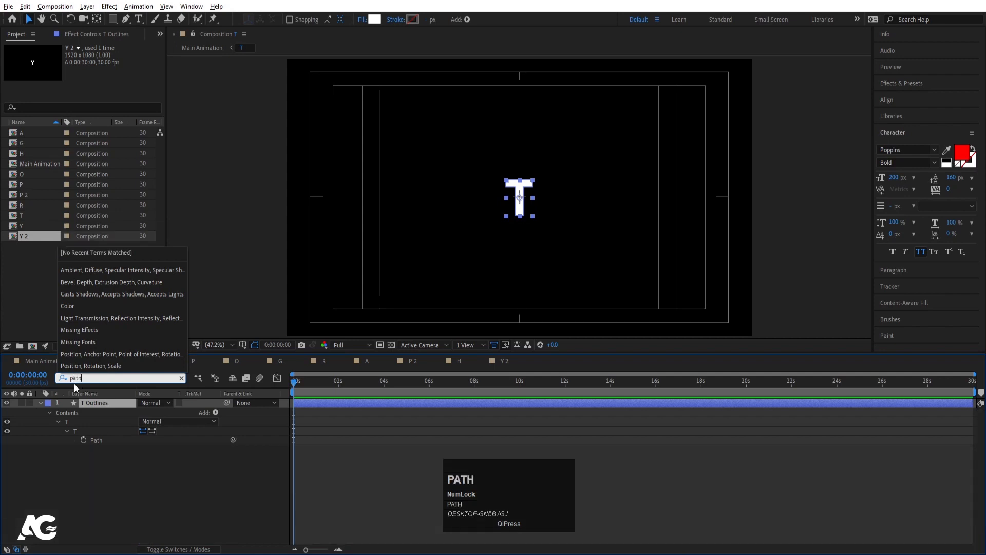
left_click(100, 457)
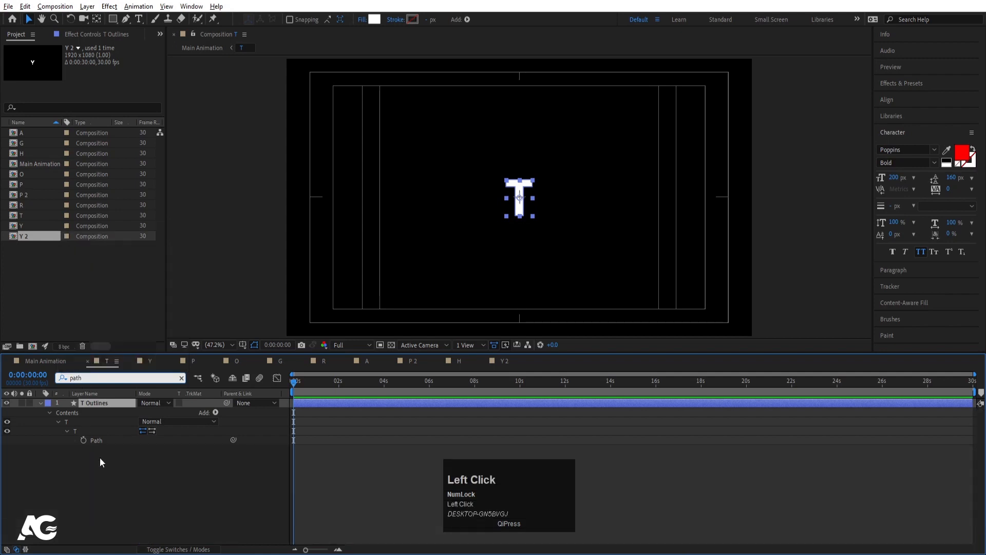
left_click(98, 401)
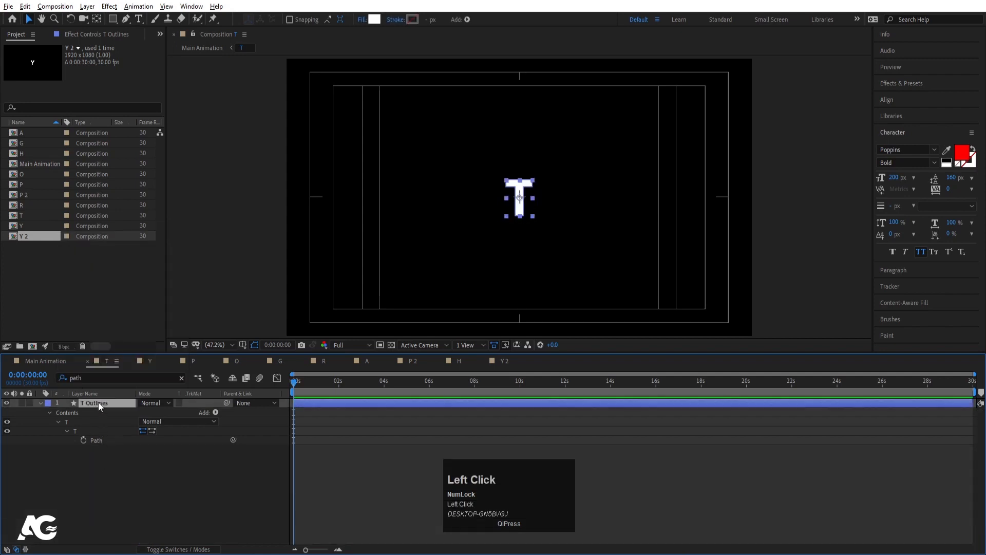
left_click(83, 440)
key("equal")
key("equal")
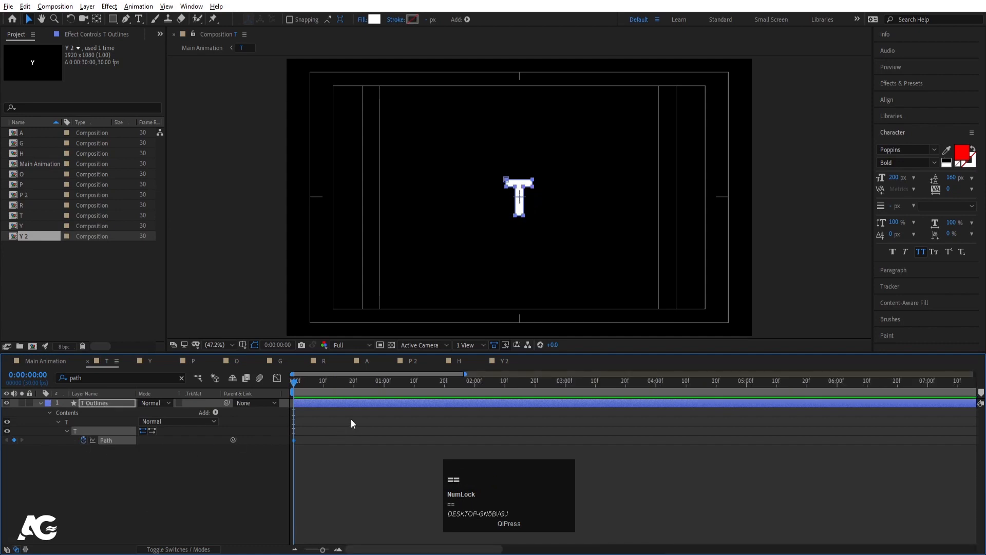
- Add a Path keyframe at 0:00:01:00 and delete the Path keyframe at the start of the composition
left_click(382, 381)
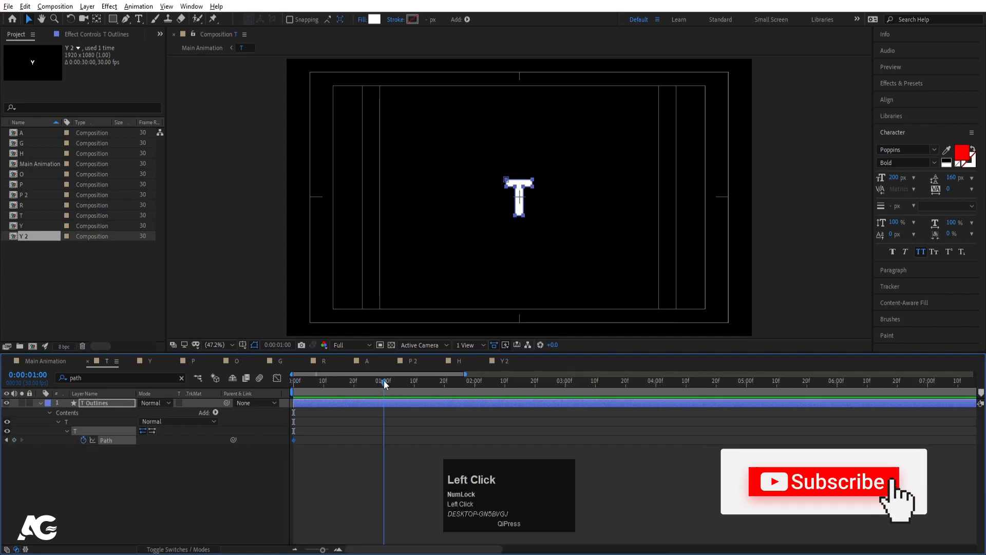
left_click(14, 439)
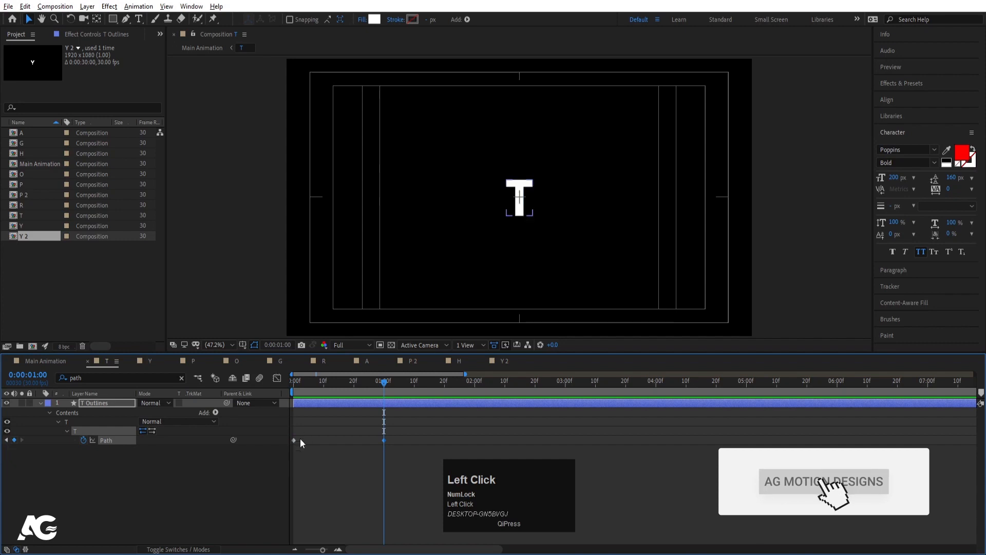
key("Delete")
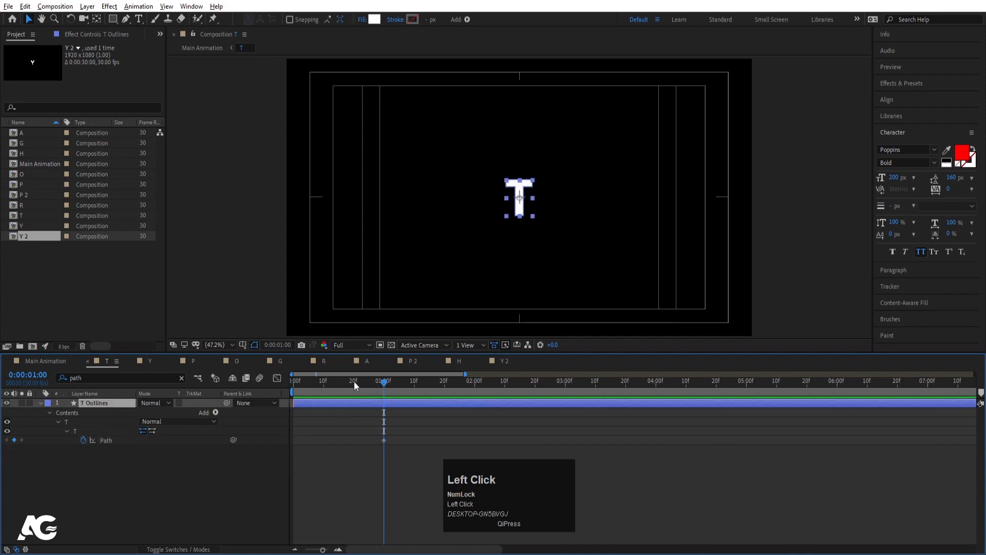
- Add a Path keyframe at 0:00:00:20 and stretch the T's top points straight up beyond the composition's upper edge
left_click_drag(350, 381, 354, 381)
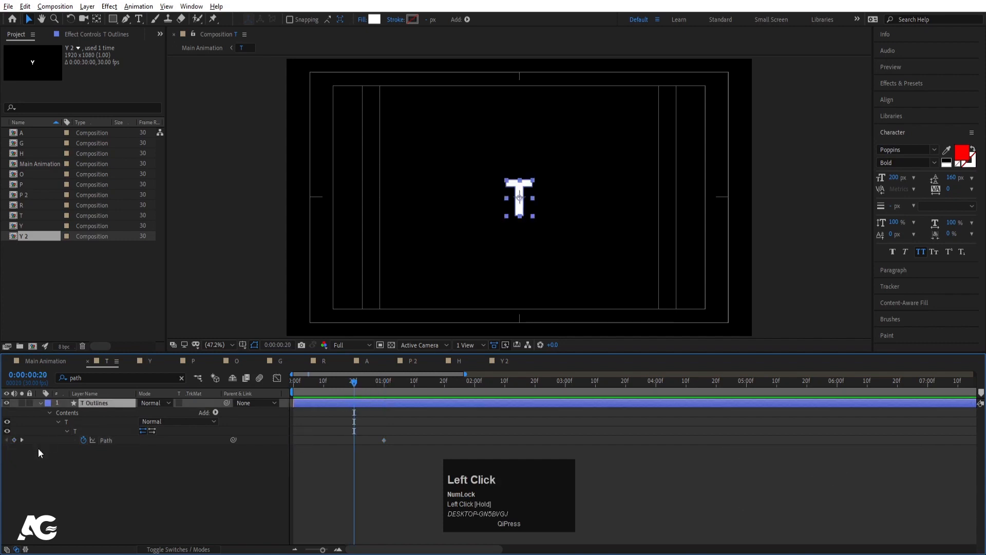
left_click(15, 440)
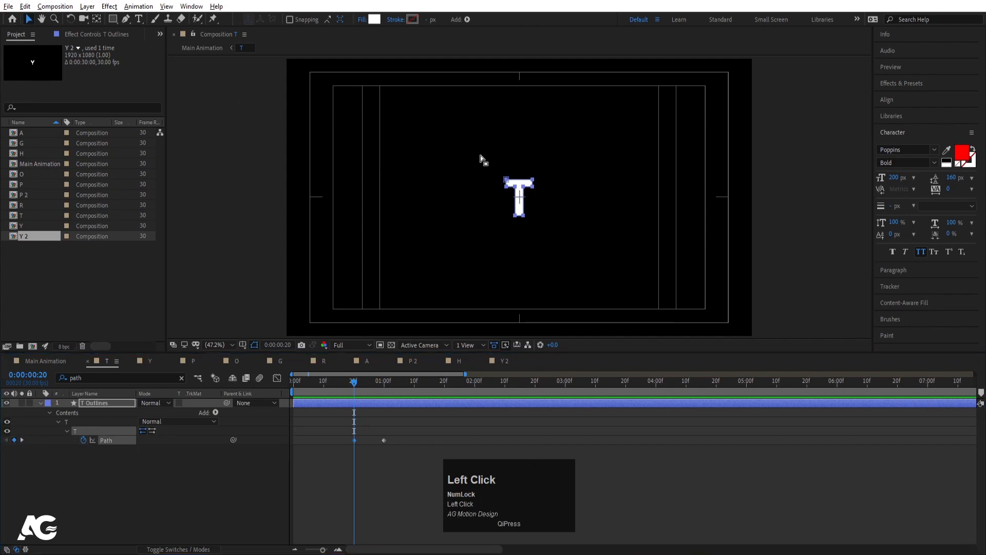
left_click_drag(480, 156, 533, 56)
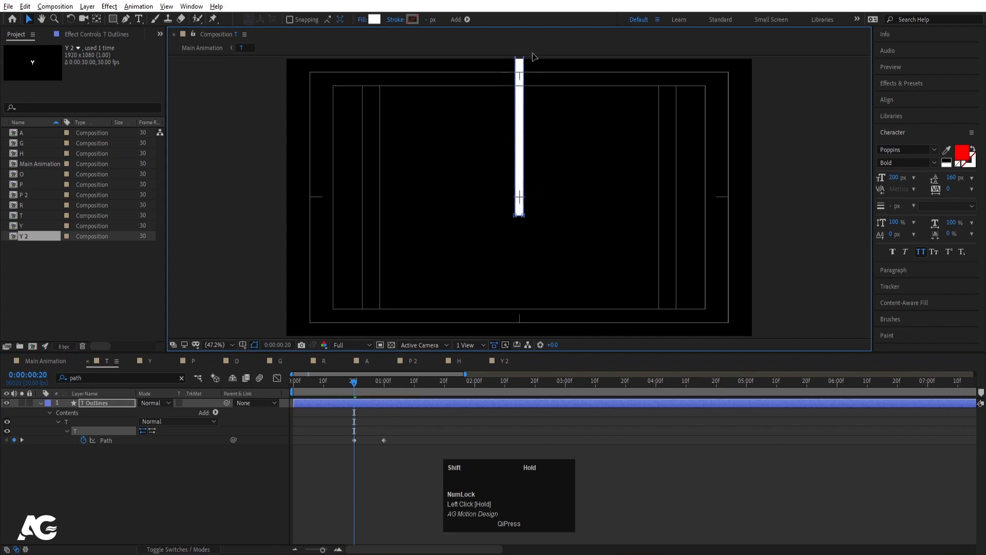
scroll(525, 134, "down", 2)
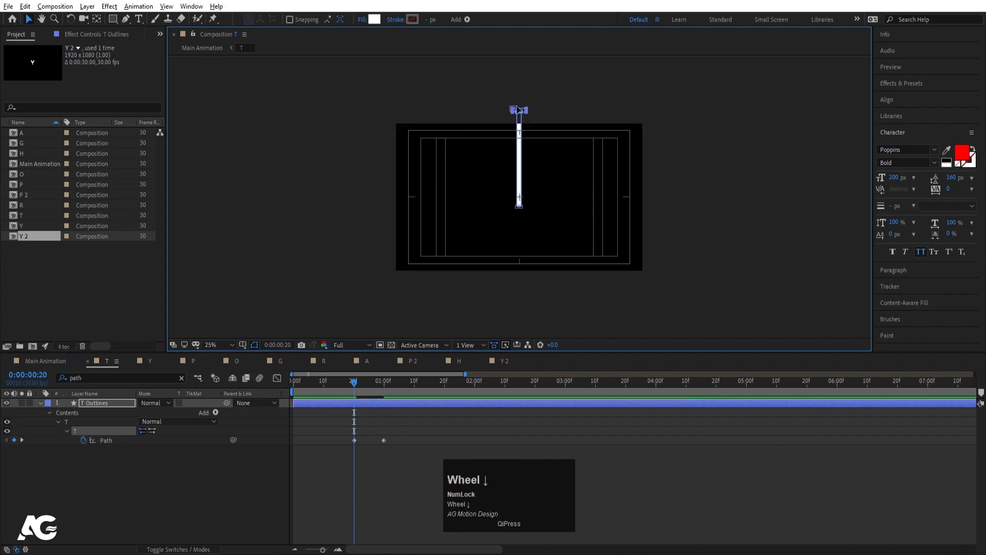
- At 0:00:00:10, raise the T's bottom points above the composition's upper edge, and preview the motion
left_click_drag(322, 382, 324, 382)
left_click_drag(497, 187, 531, 135)
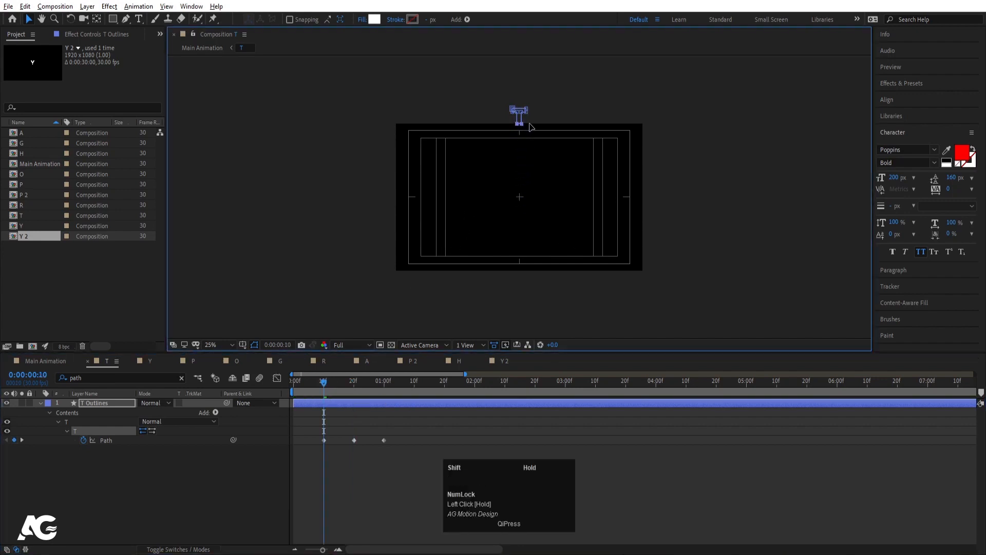
left_click_drag(412, 478, 309, 407)
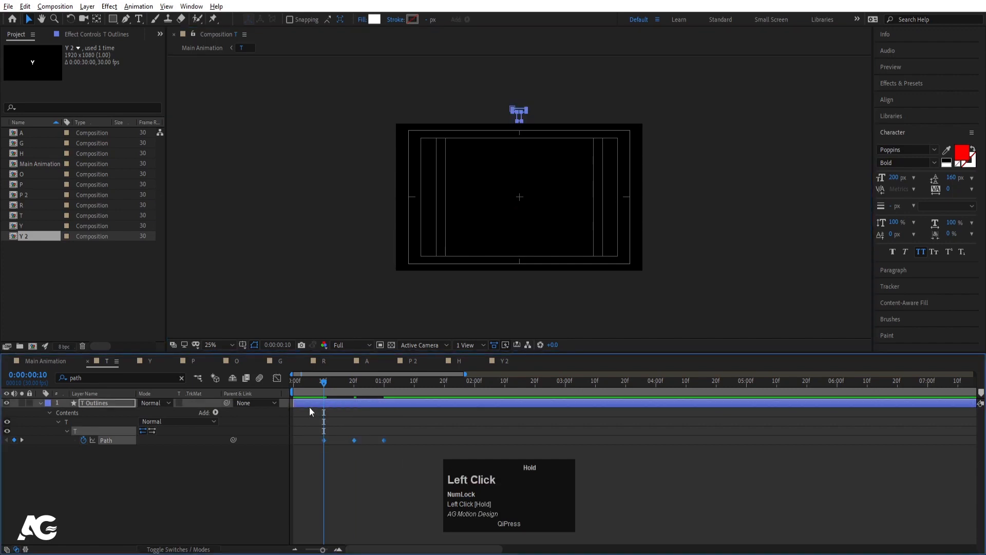
key("space")
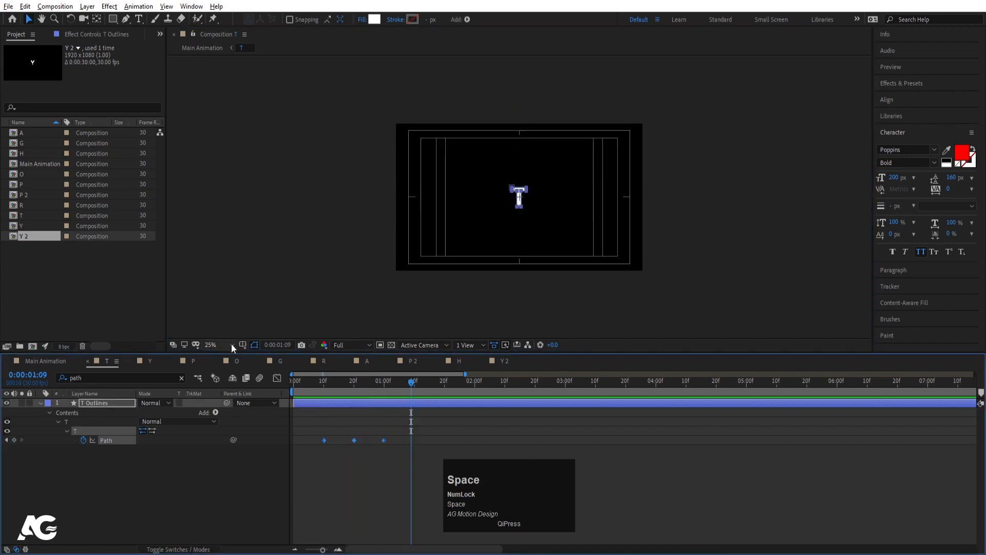
left_click(226, 344)
left_click(217, 356)
- Add a Path keyframe at 0:00:01:07 that holds the T's normal shape
left_click(384, 381)
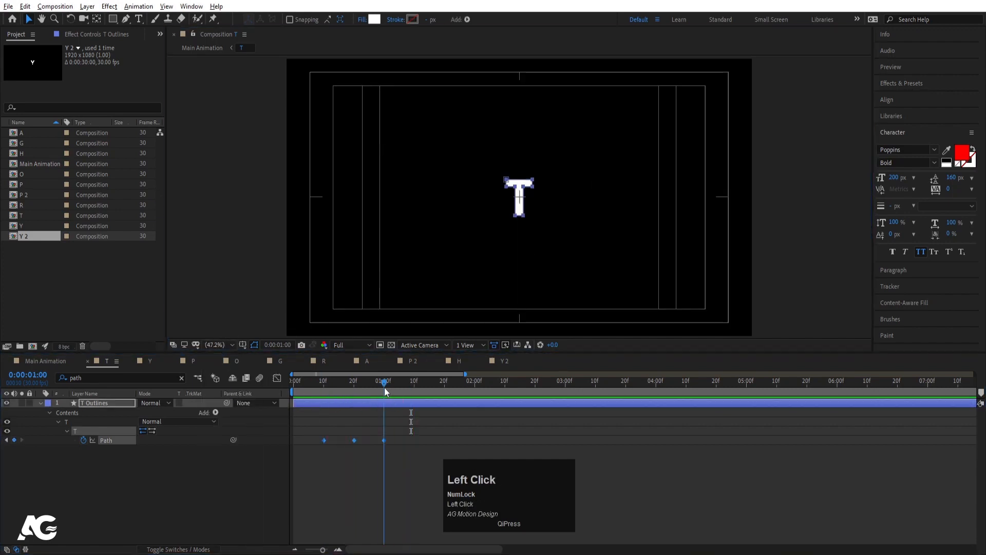
left_click(390, 401)
left_click_drag(386, 389, 407, 393)
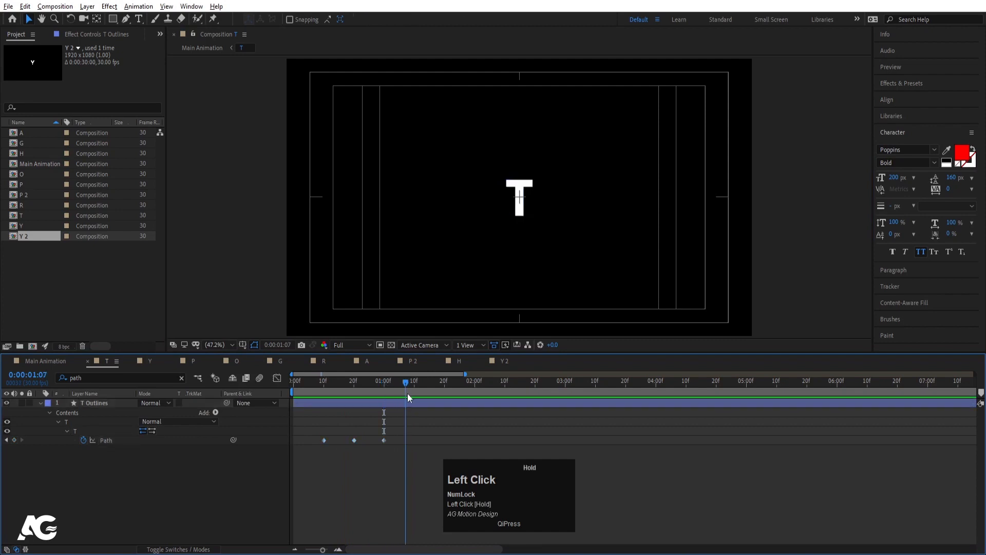
left_click(15, 441)
- At the 0:00:01:00 Path keyframe, move the T's top points down to squash the letter, and preview the result
left_click_drag(395, 392, 387, 401)
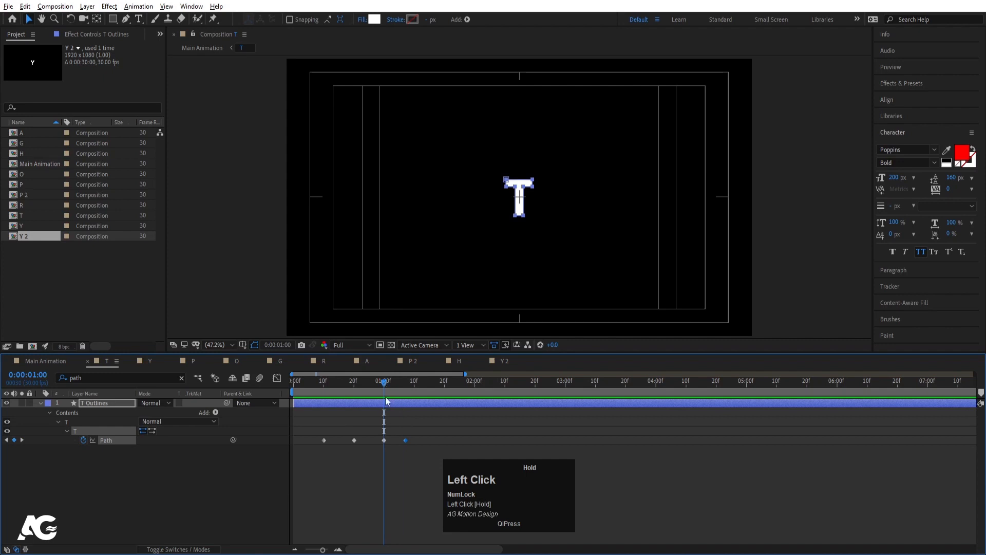
left_click(385, 440)
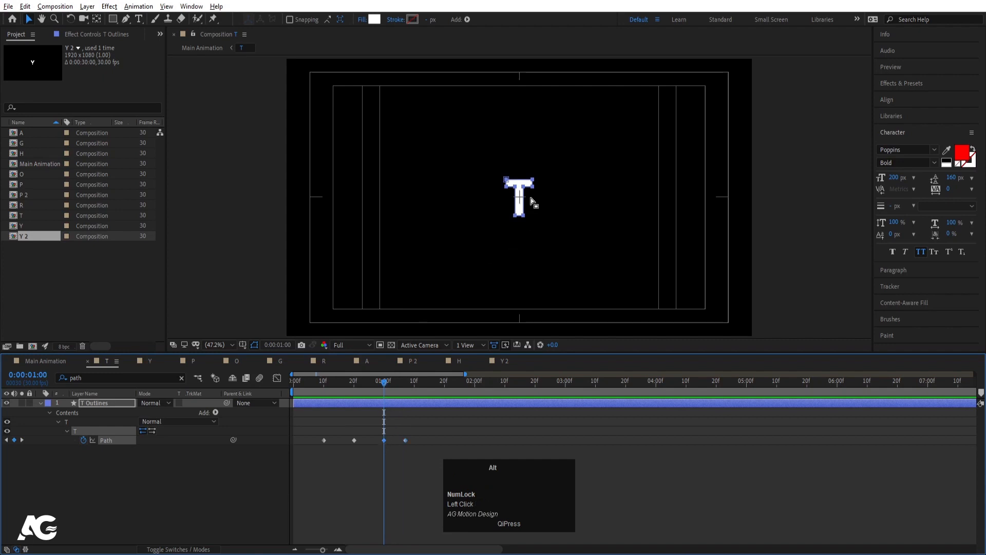
left_click_drag(481, 165, 525, 206)
scroll(524, 192, "up", 3)
left_click_drag(363, 390, 333, 389)
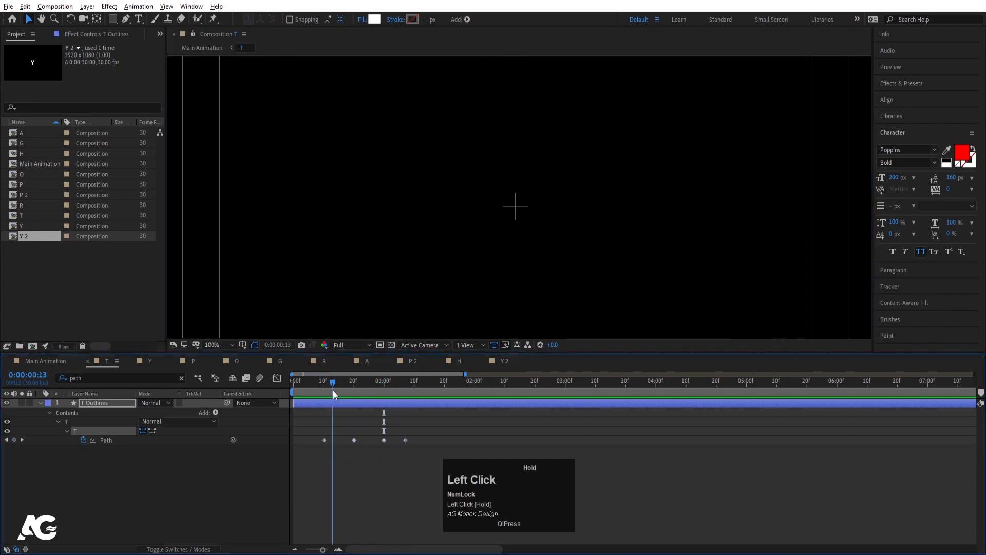
key("space")
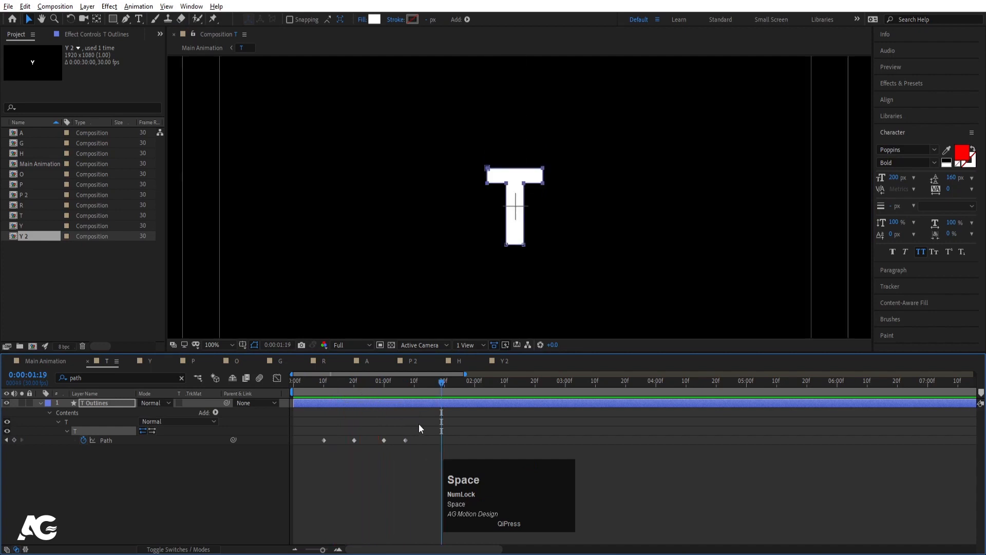
- Apply Easy Ease to all four Path keyframes and preview the eased T animation
left_click_drag(426, 423, 302, 456)
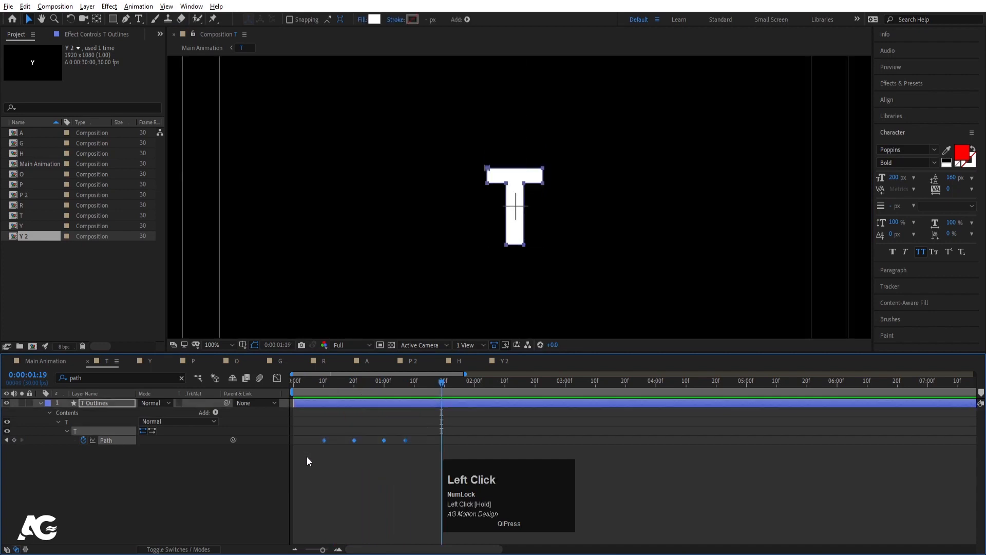
key("F9")
left_click(324, 386)
key("space")
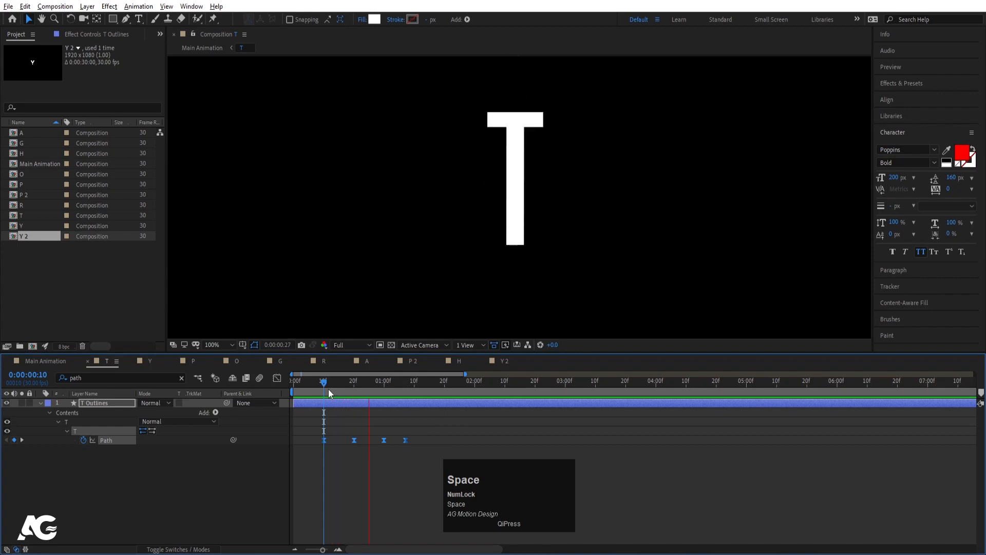
scroll(448, 232, "down", 2)
key("space")
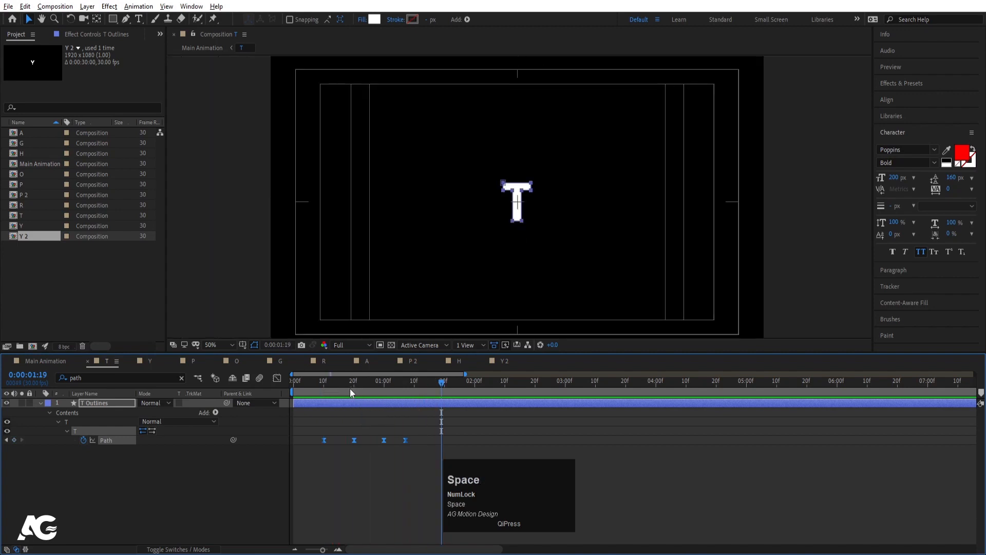
- Trim the start of T Outlines at 0:00:00:10, move the layer to begin at 0:00:00:00, and preview it
left_click(321, 385)
left_click_drag(333, 385, 323, 399)
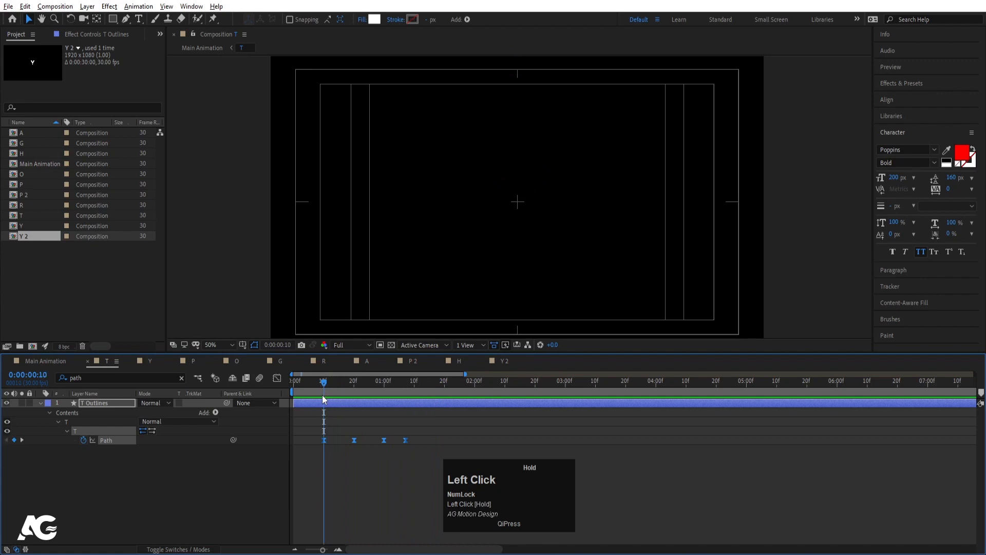
key("alt")
key("alt+bracketleft")
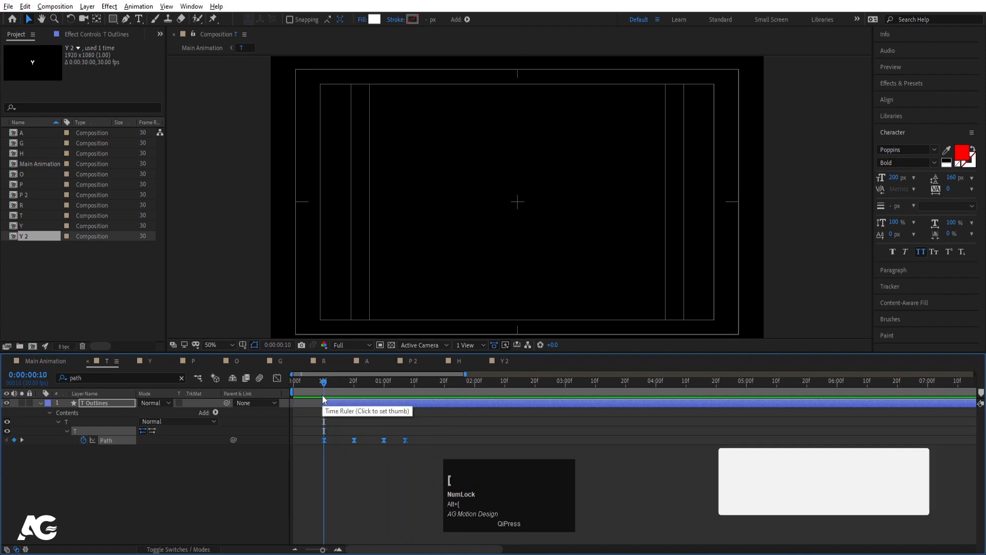
left_click_drag(311, 393, 260, 387)
key("bracketleft")
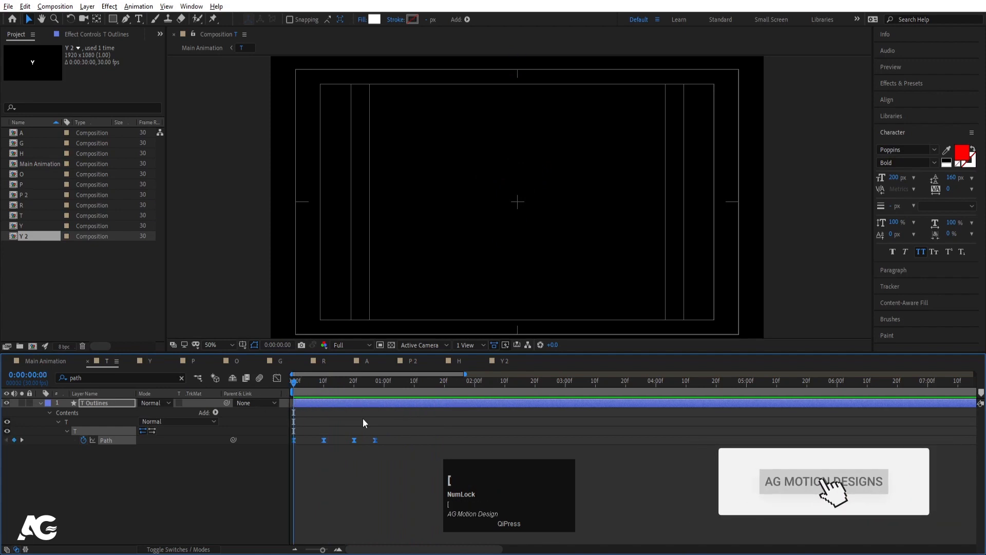
key("space")
key("space")
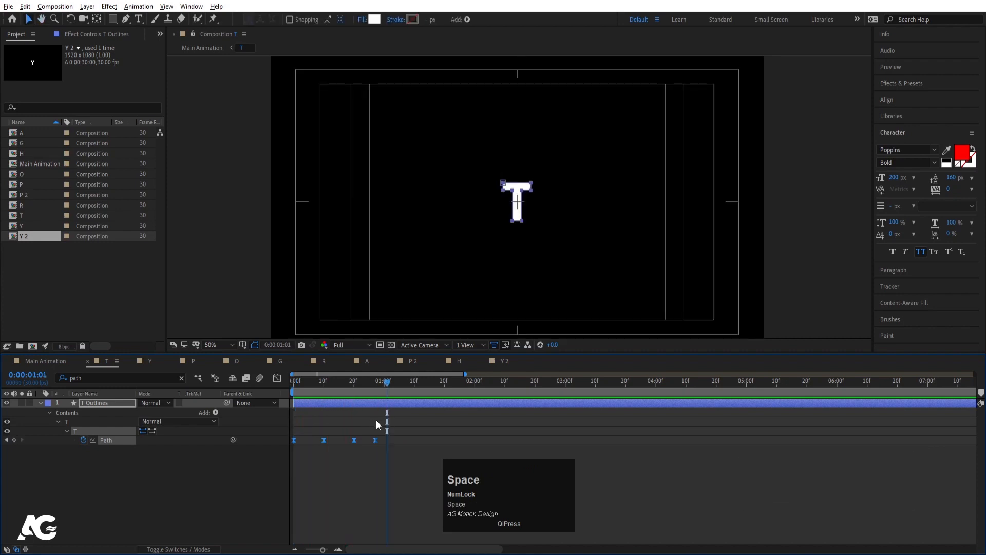
left_click(295, 382)
key("space")
left_click(337, 468)
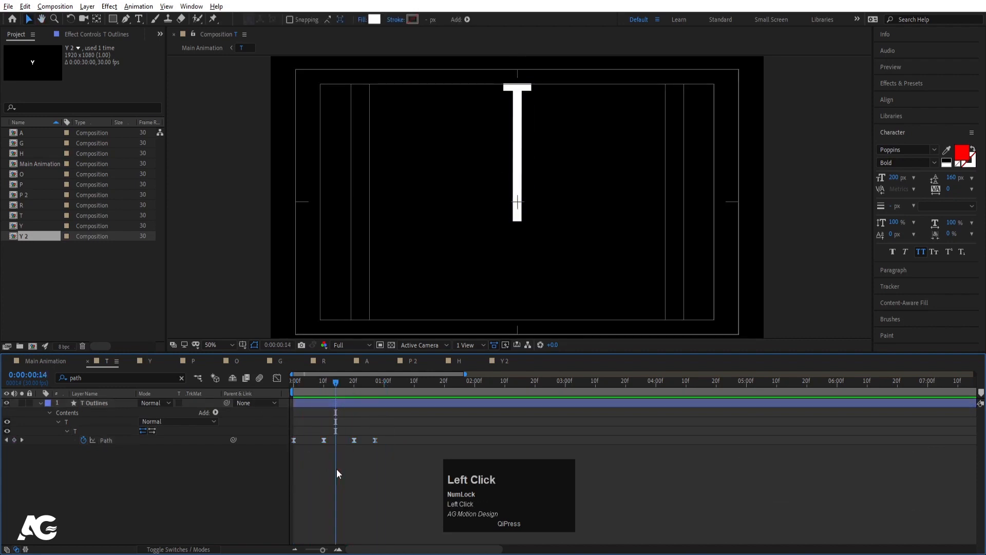
- Duplicate the T Outlines layer and move the copy to start at 0:00:00:10
left_click(104, 403)
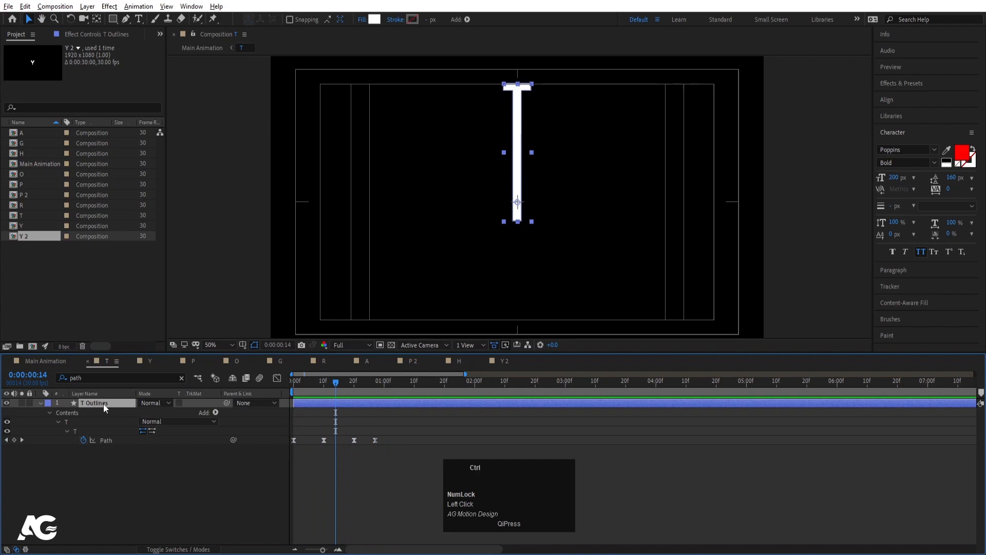
key("ctrl+d")
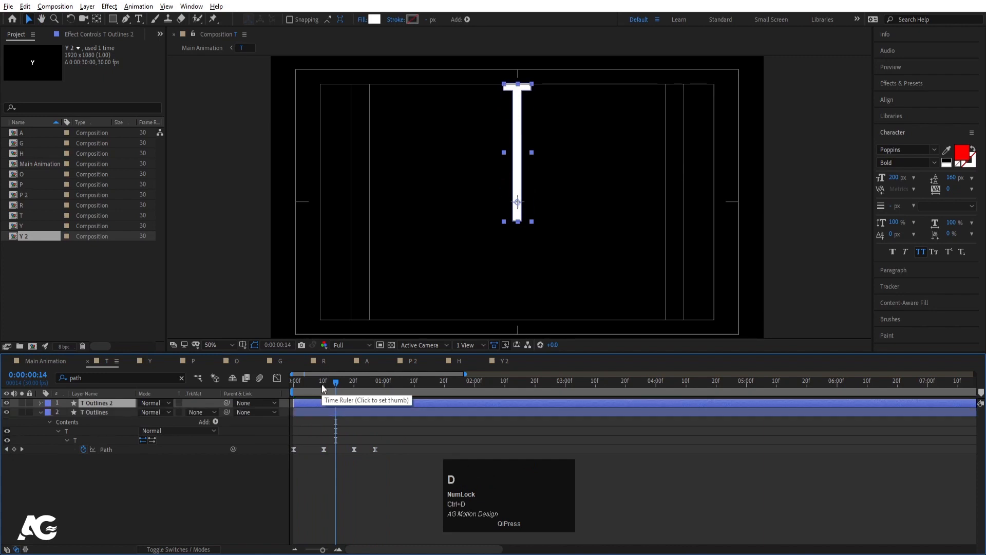
left_click(323, 385)
key("[")
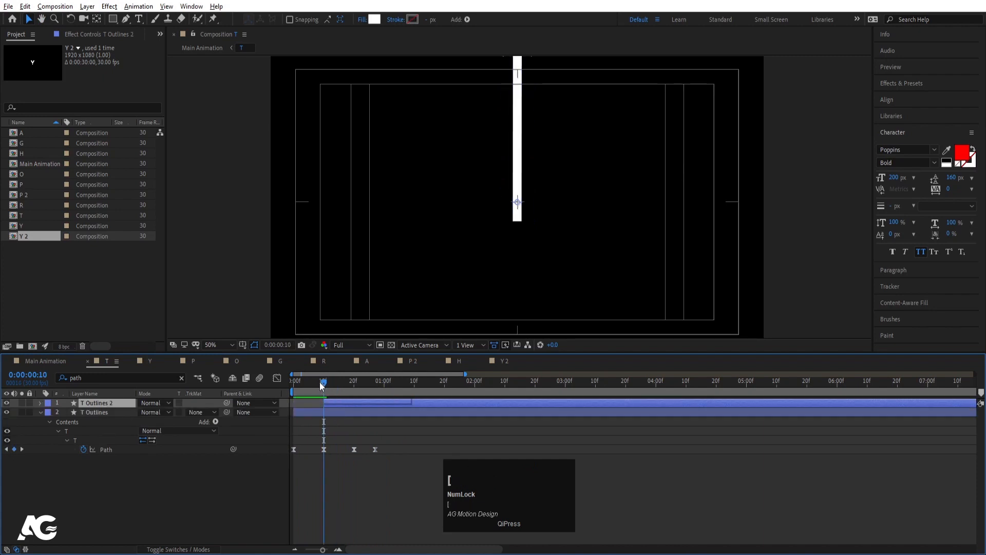
- Change the label colour of the T Outlines layer to Yellow, collapse its properties, and preview the animation from 0:00:00:00
left_click_drag(322, 384, 207, 387)
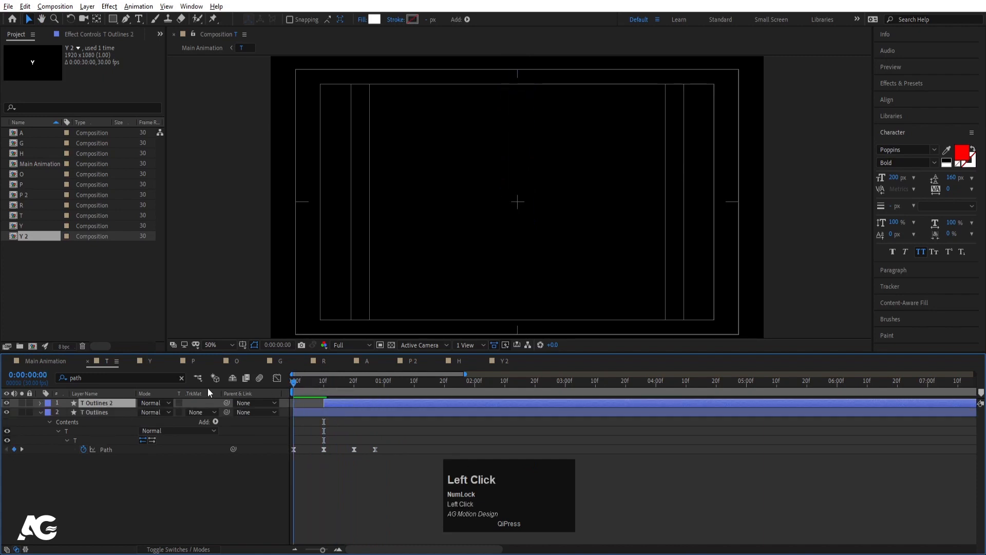
left_click(101, 411)
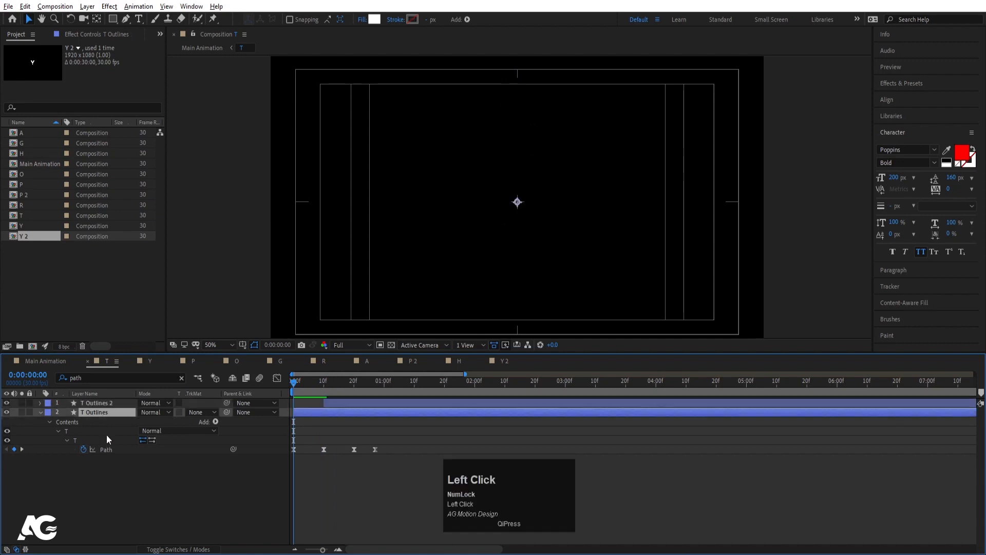
left_click(49, 413)
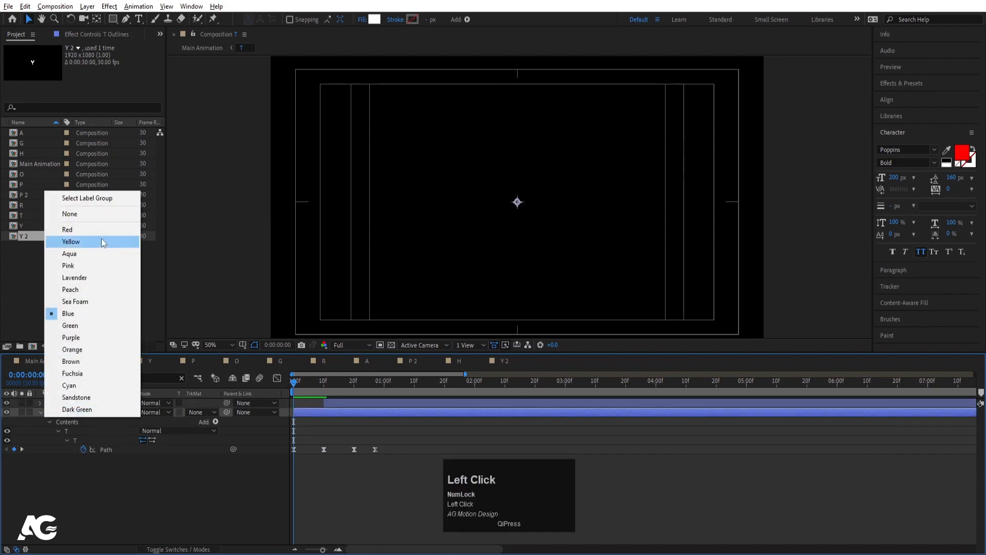
left_click(90, 242)
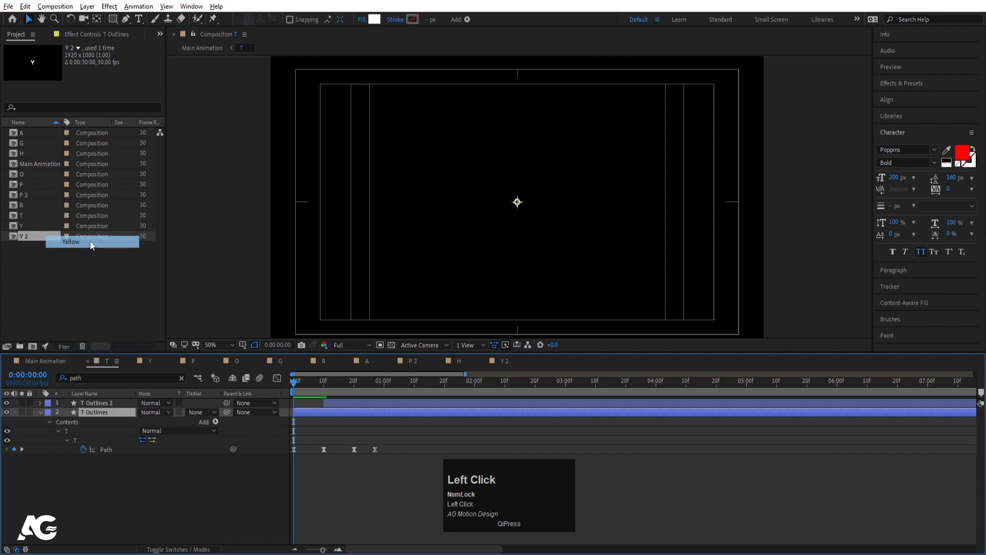
left_click(40, 412)
key("space")
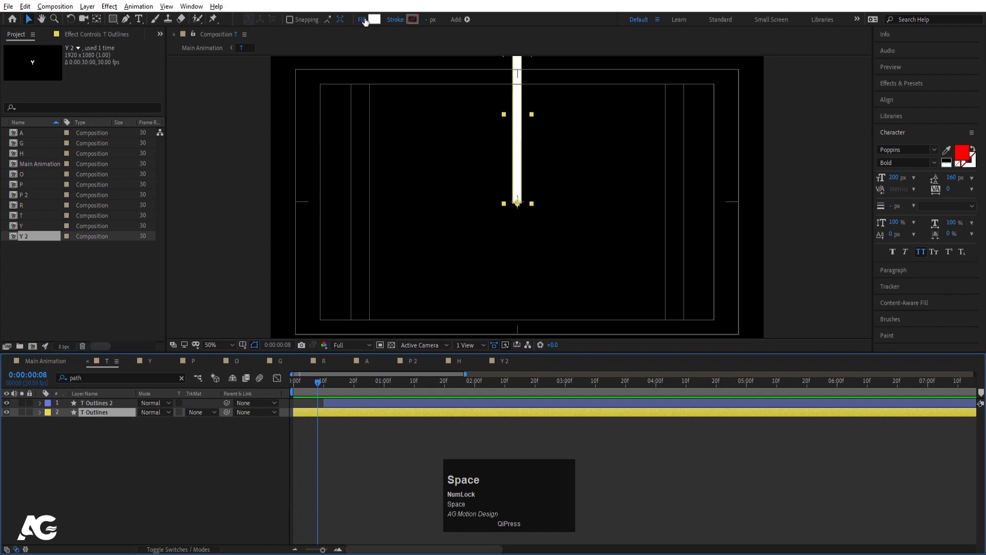
- Add a Stroke to the T Outlines contents, enable the hidden stroke inside group T, and set the stroke colour to white (FFFFFF)
left_click(39, 413)
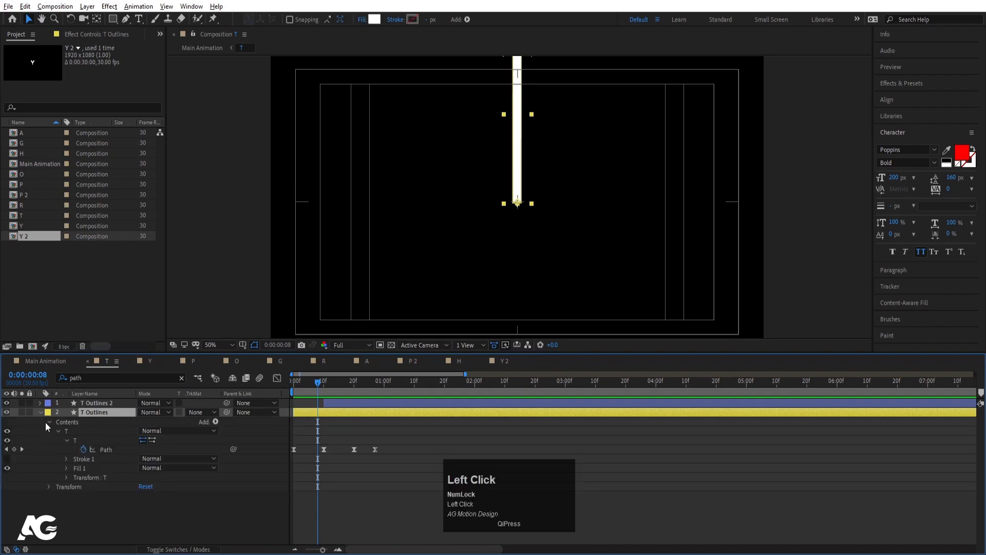
left_click(50, 421)
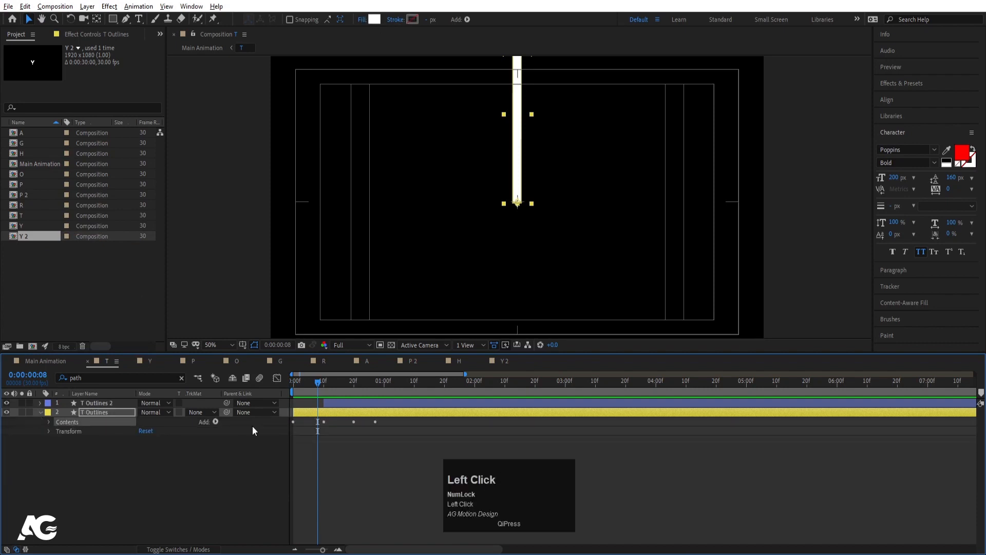
left_click(217, 423)
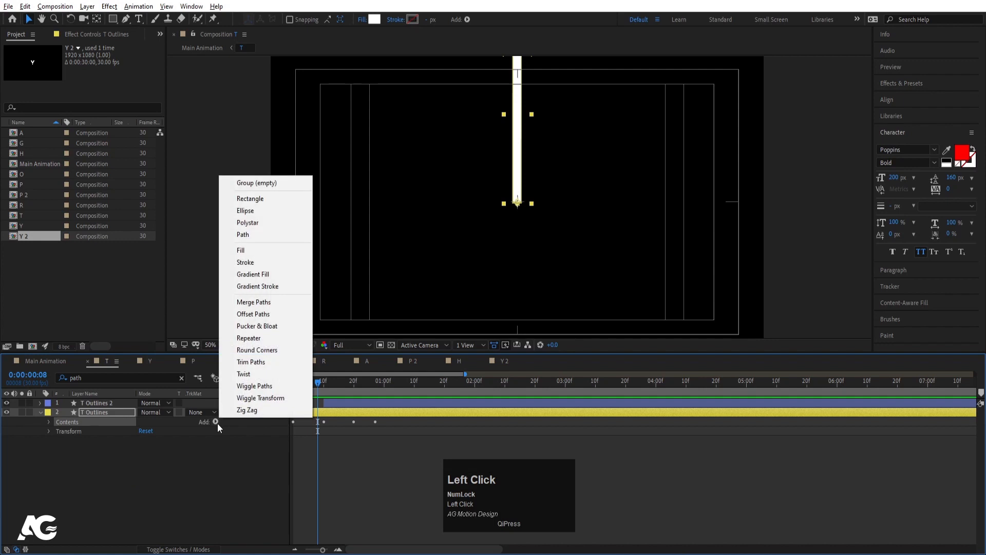
left_click(251, 262)
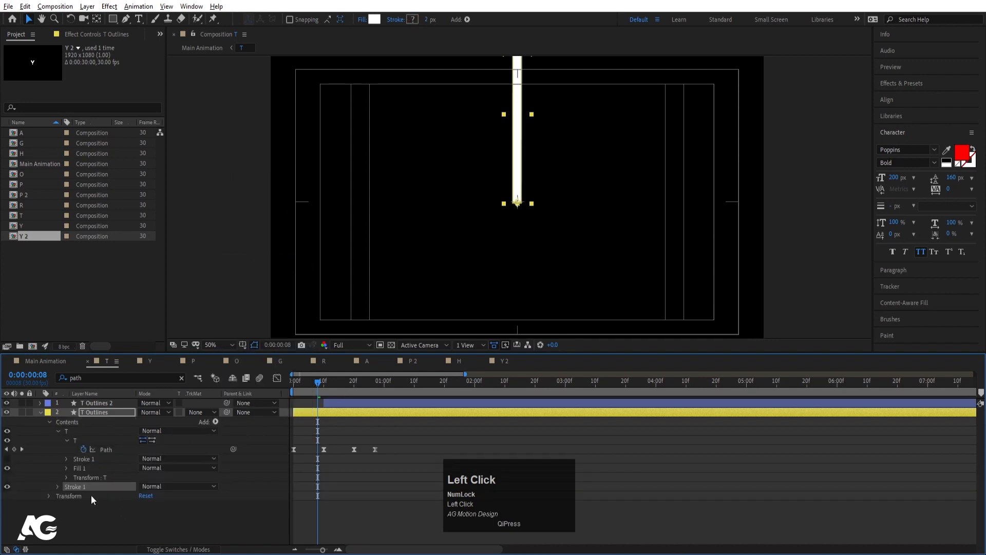
left_click(7, 459)
left_click(413, 20)
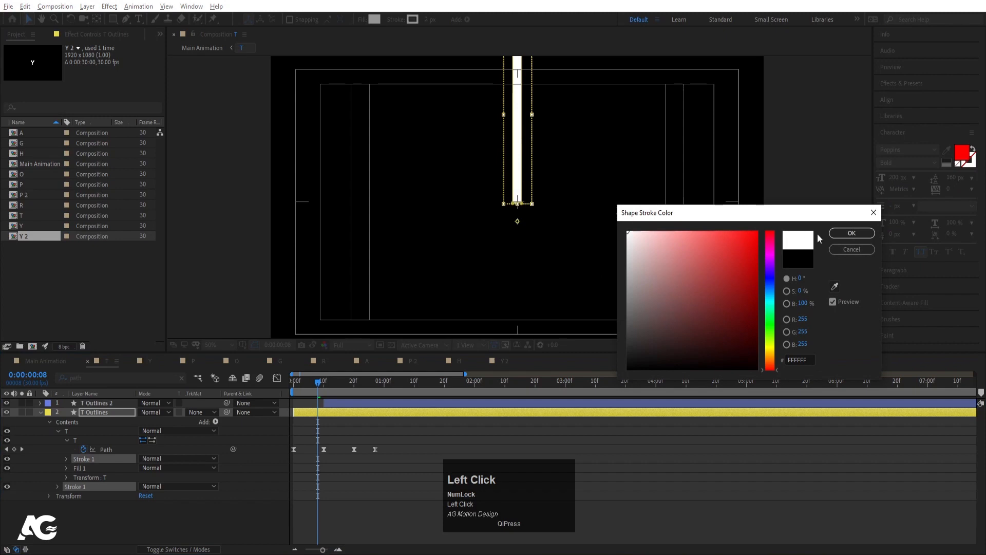
left_click(852, 233)
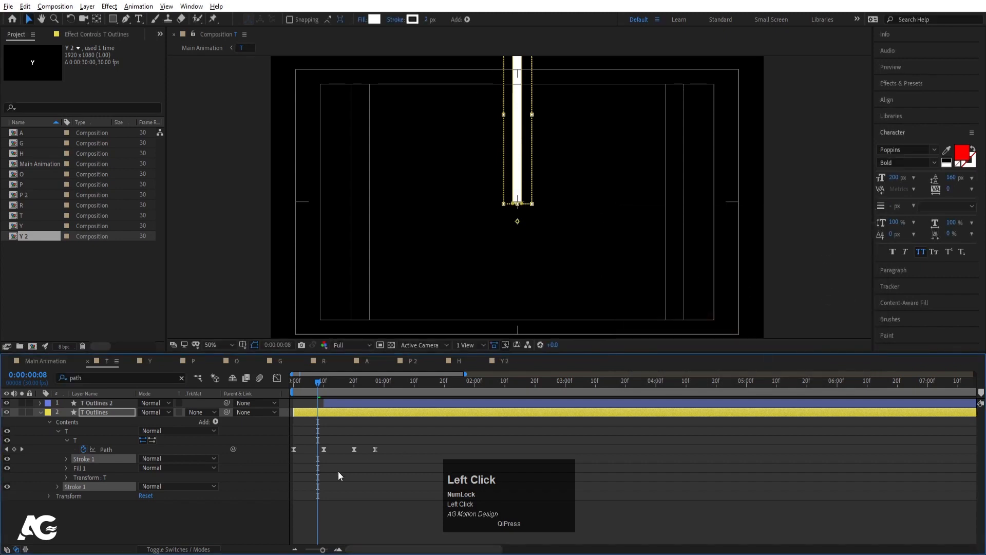
- Solo the T Outlines layer, hide its Fill 1, and preview the outline-only T animation from the start
left_click(22, 413)
left_click(67, 440)
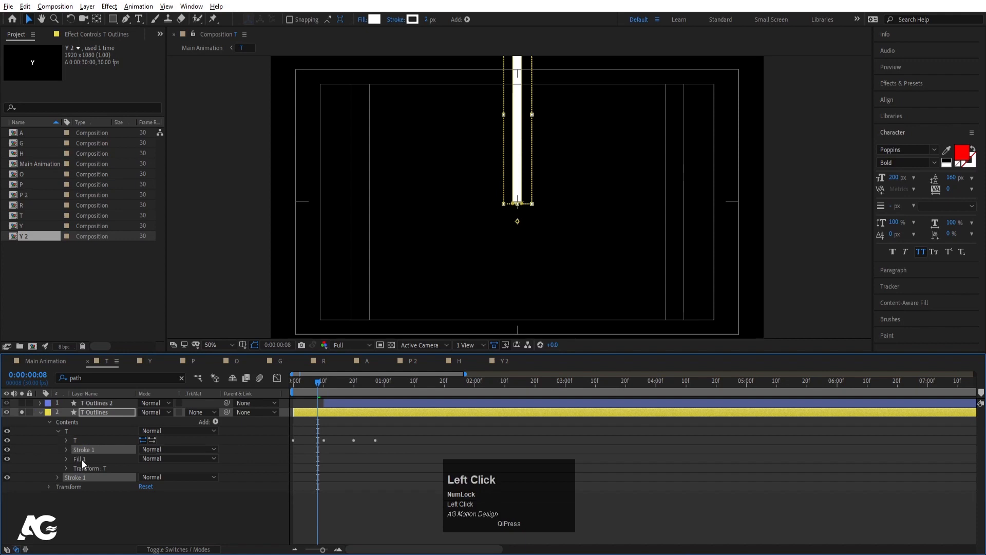
left_click(81, 459)
left_click(8, 459)
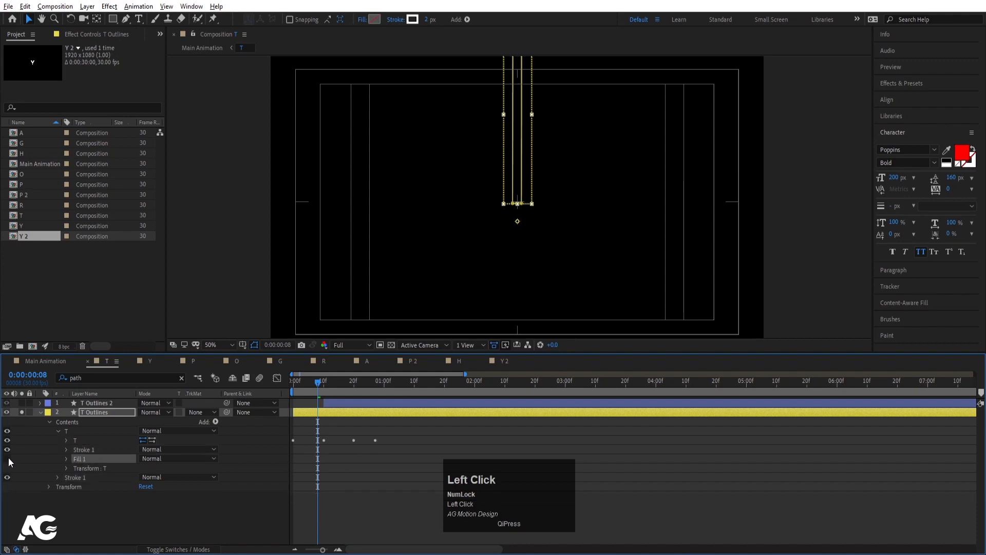
left_click(317, 456)
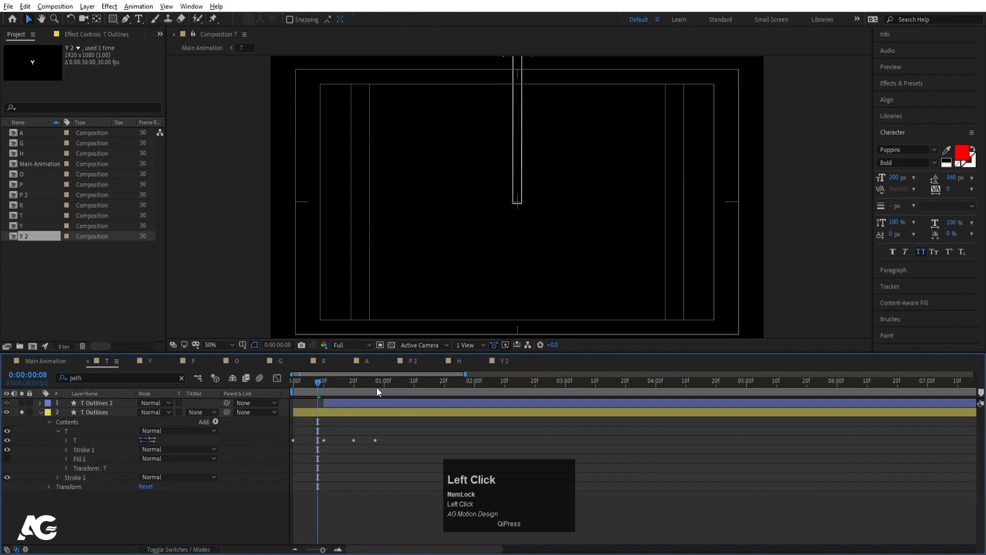
key("space")
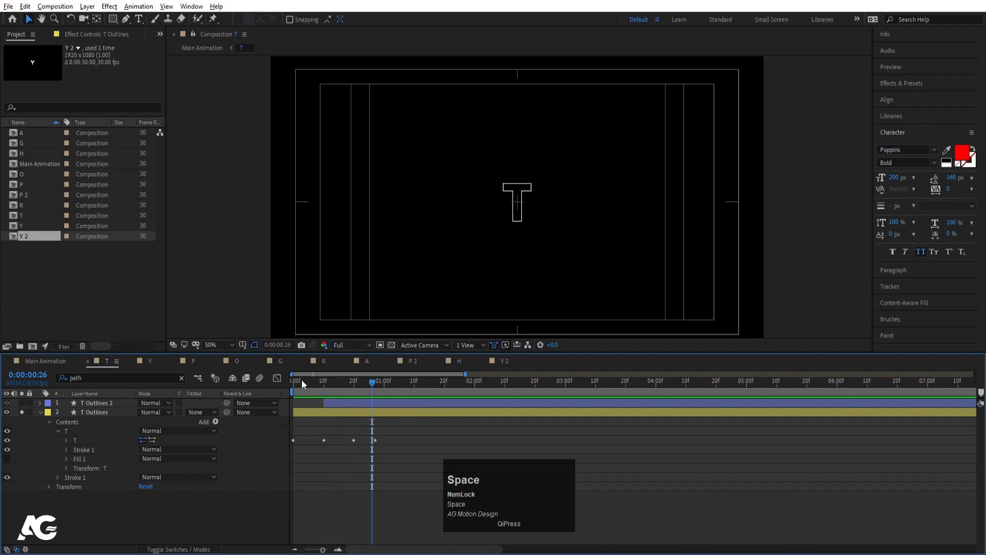
left_click_drag(301, 380, 278, 383)
left_click(311, 411)
key("space")
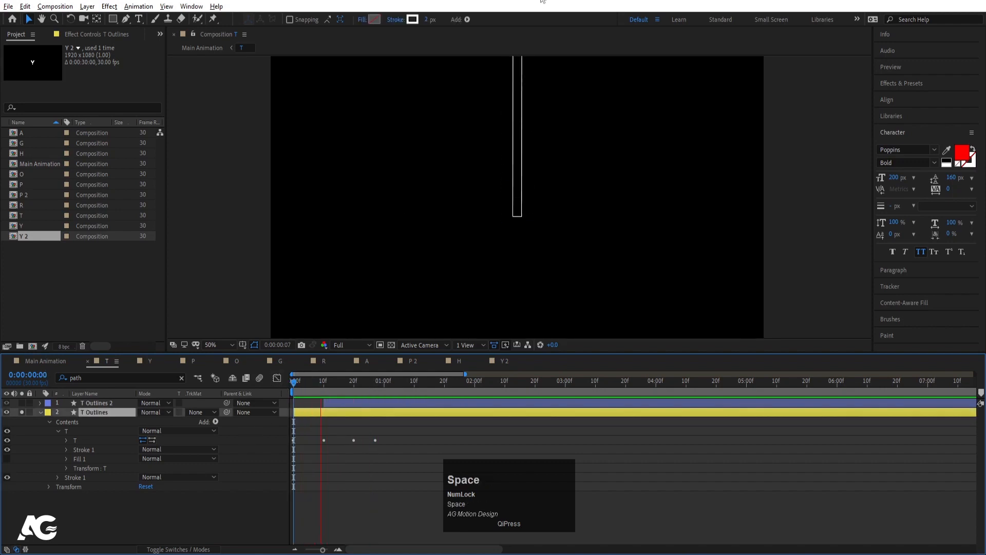
- Collapse the T Outlines properties, turn off its solo, and preview both T layers together from 0:00:00:00
left_click(427, 24)
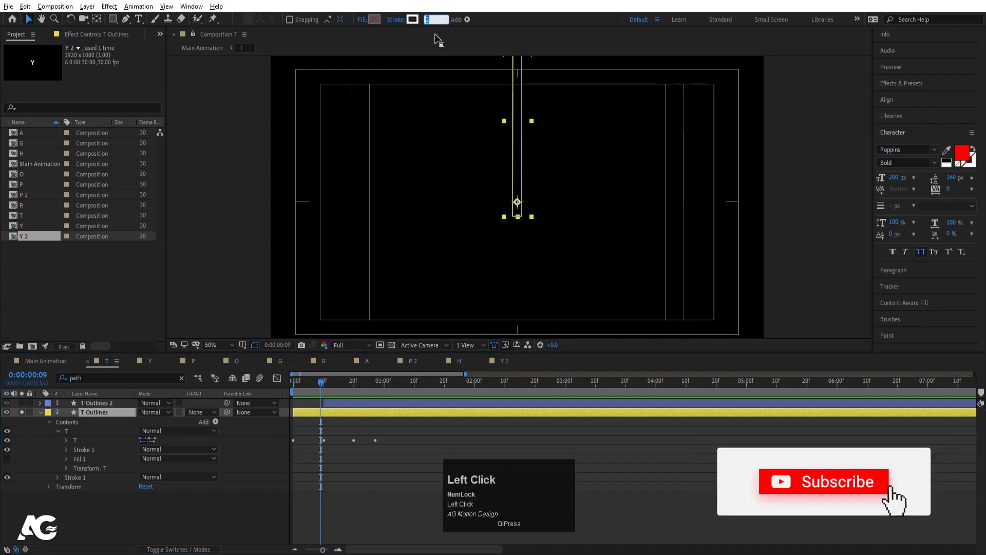
left_click(334, 448)
key("u")
key("u")
left_click_drag(327, 392, 276, 390)
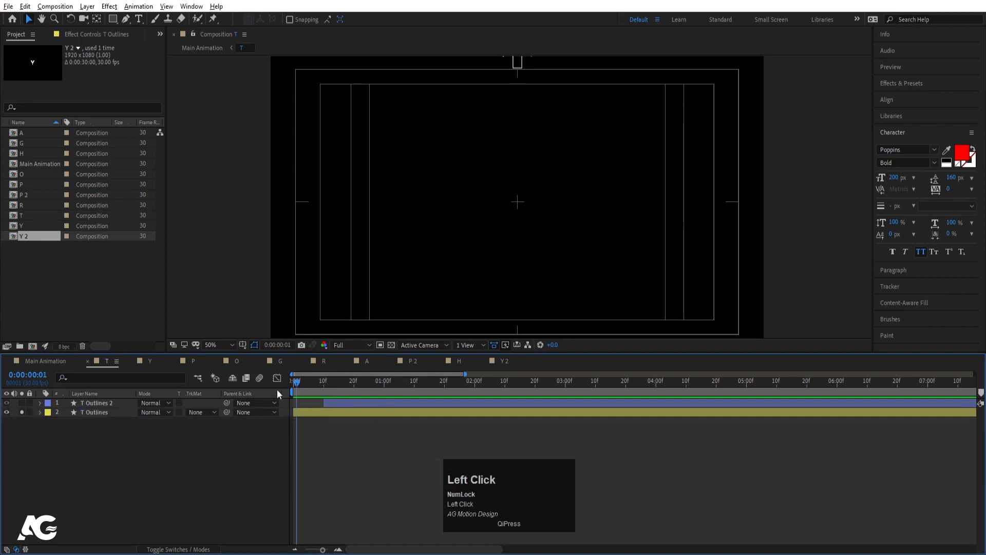
key("space")
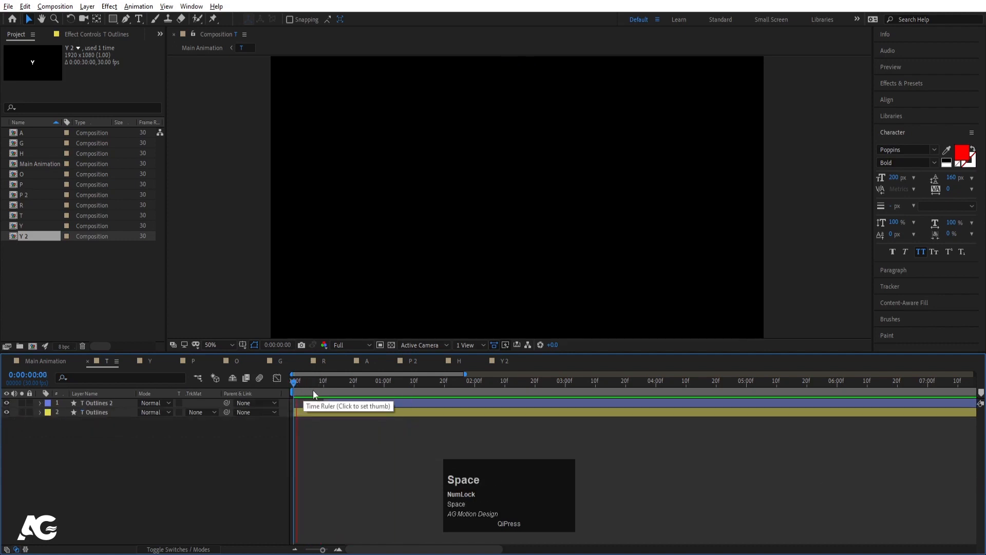
key("space")
key("space")
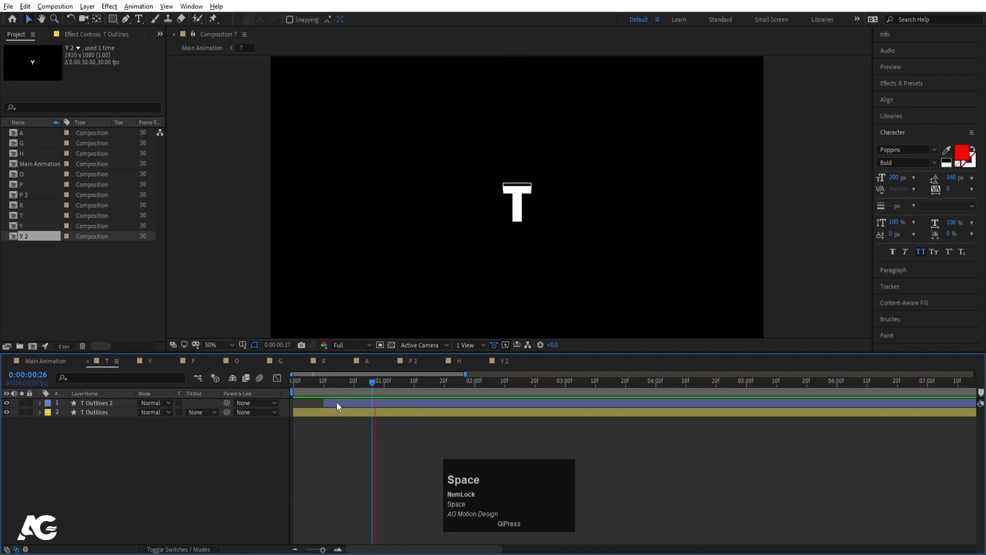
- Set Opacity keyframes on the T Outlines layer at 0:00:01:06 (100%) and 0:00:01:18
left_click(112, 415)
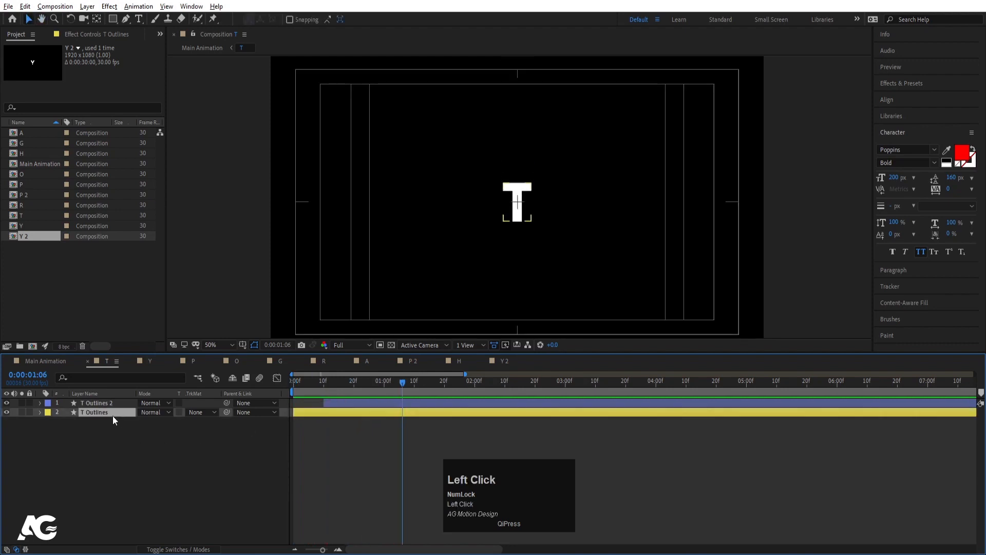
key("t")
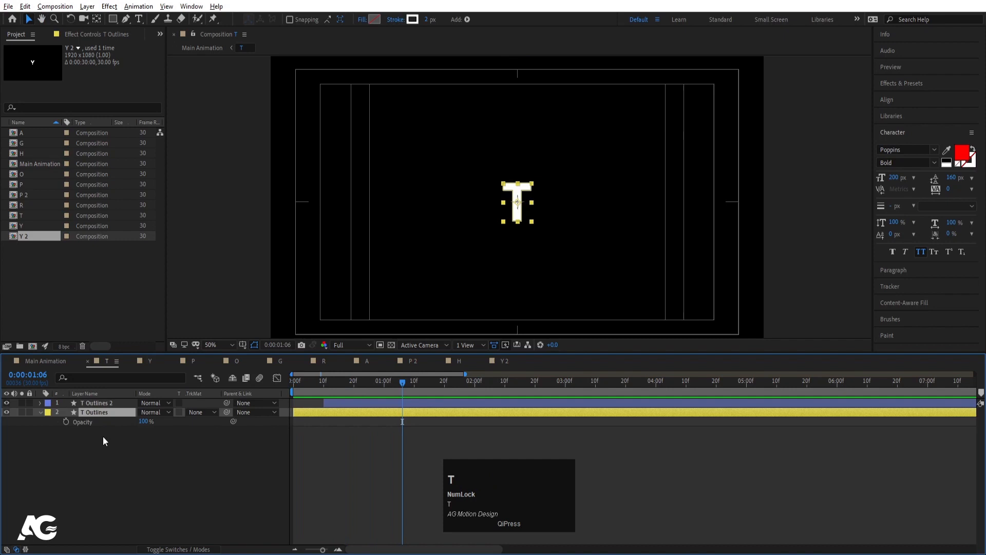
left_click(65, 421)
key("space")
key("space")
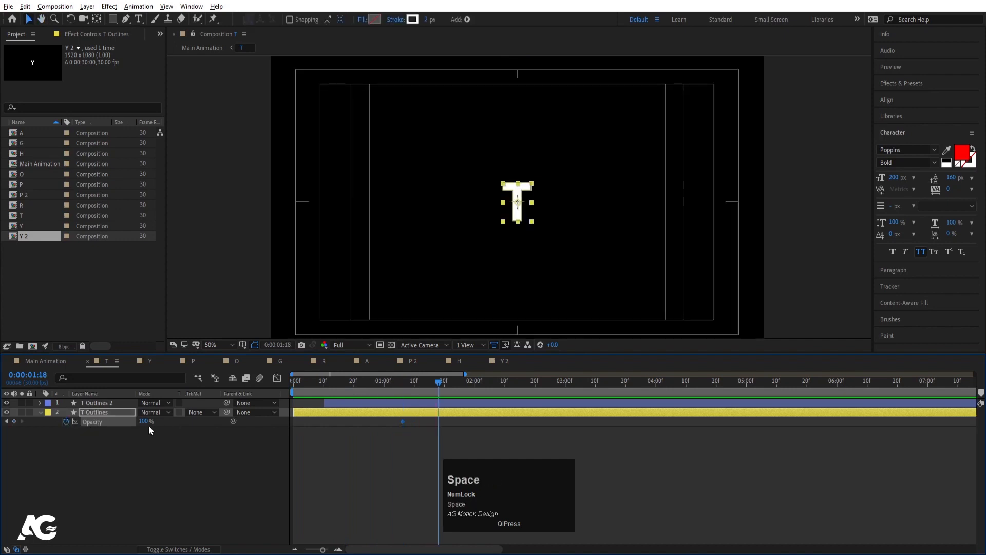
left_click(14, 421)
- Set the T Outlines stroke width to 6 px, preview the result, and collapse the layer's properties at 0:00:00:00
left_click_drag(438, 382, 373, 388)
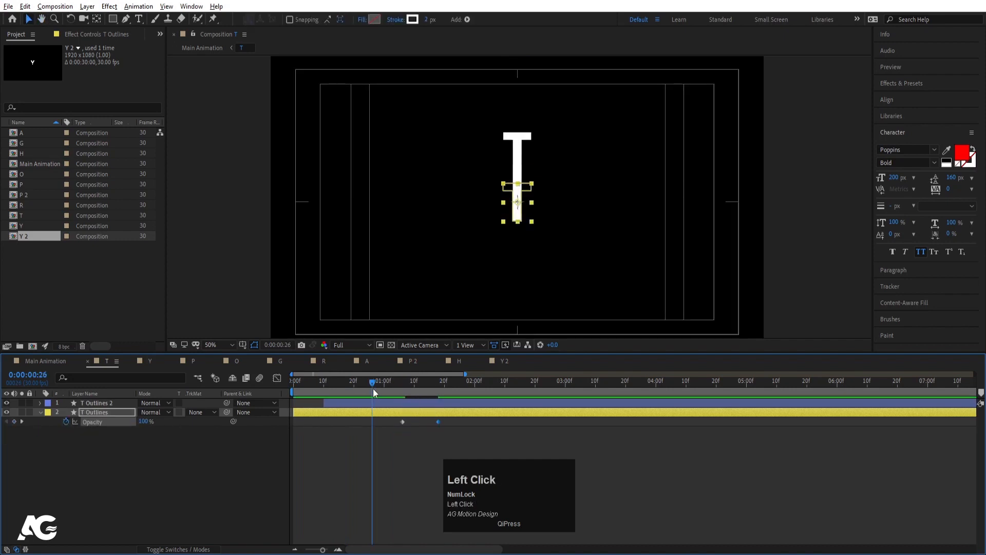
mouse_move(430, 20)
left_mouse_down()
mouse_move(448, 126)
mouse_move(451, 55)
left_mouse_up()
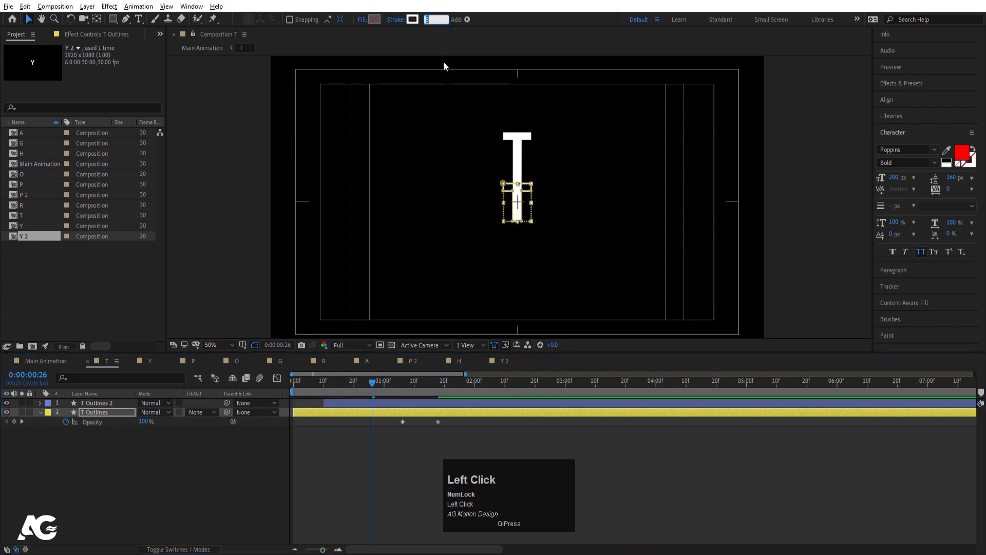
type("6")
key("Return")
left_click_drag(372, 383, 319, 385)
key("space")
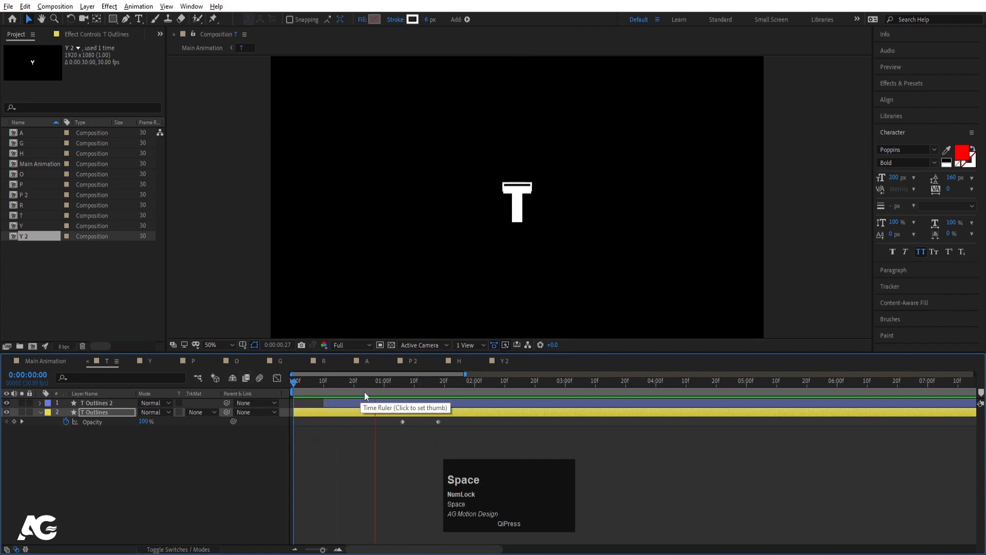
left_click(268, 419)
left_click_drag(314, 390, 106, 412)
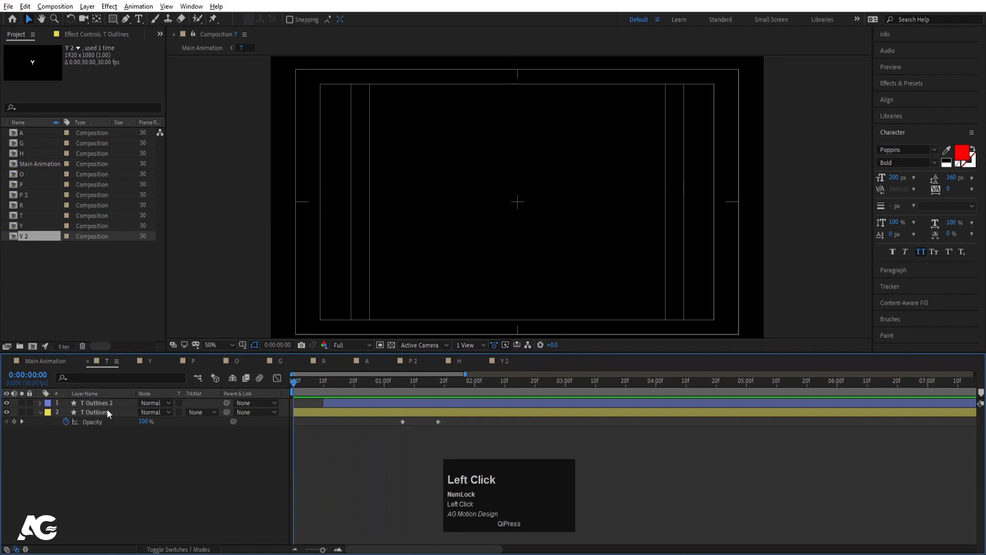
left_click(41, 412)
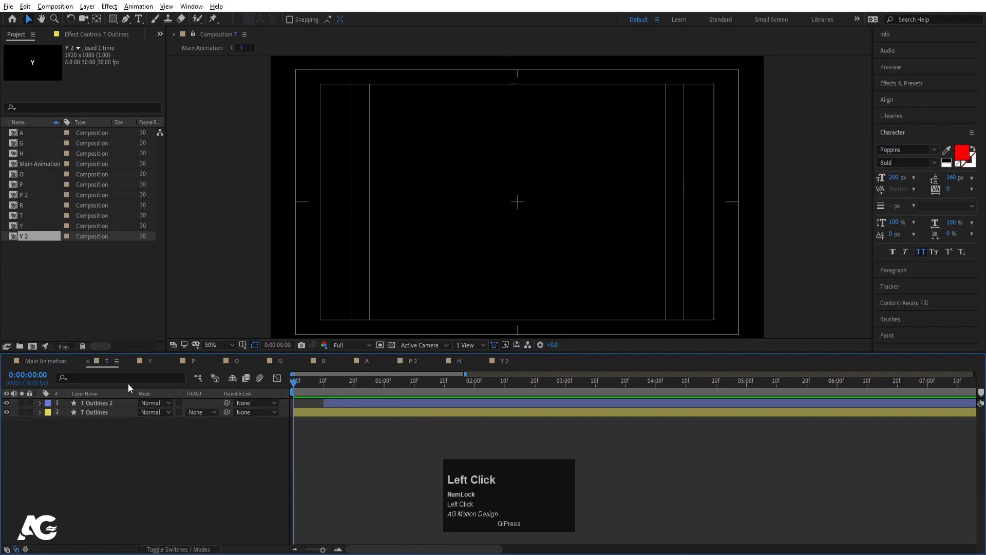
- Switch to the Y composition and make its Y text layer a 3D layer
left_click(150, 360)
left_click(242, 436)
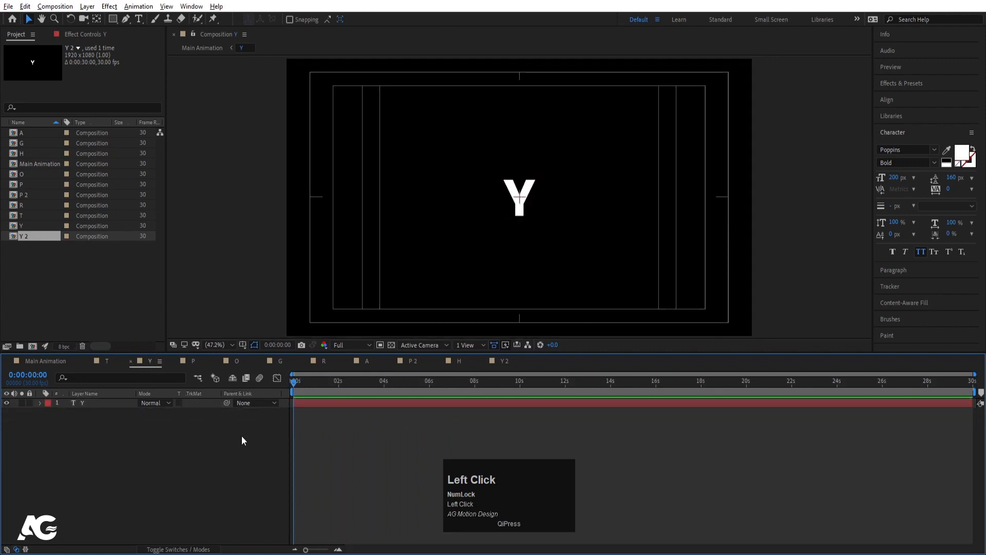
left_click(84, 402)
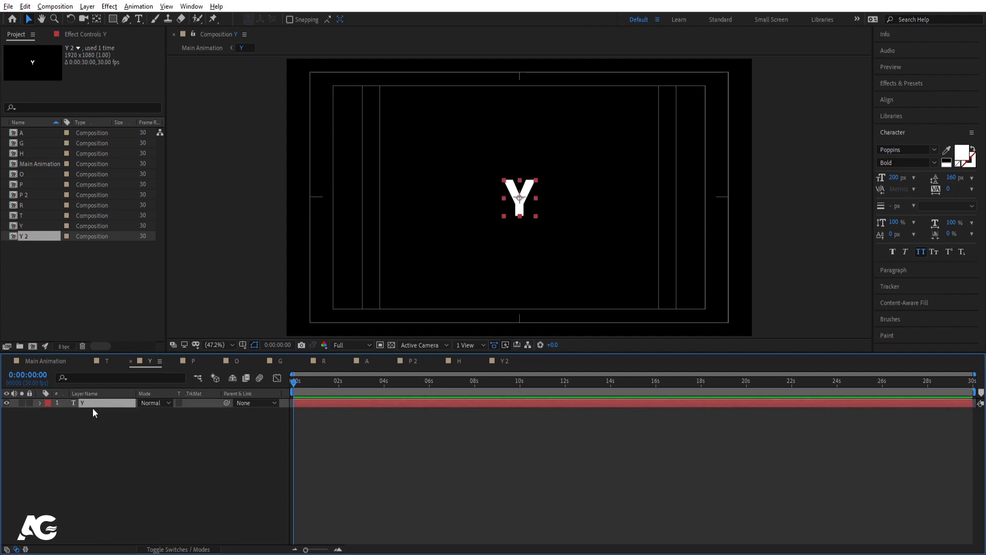
key("F4")
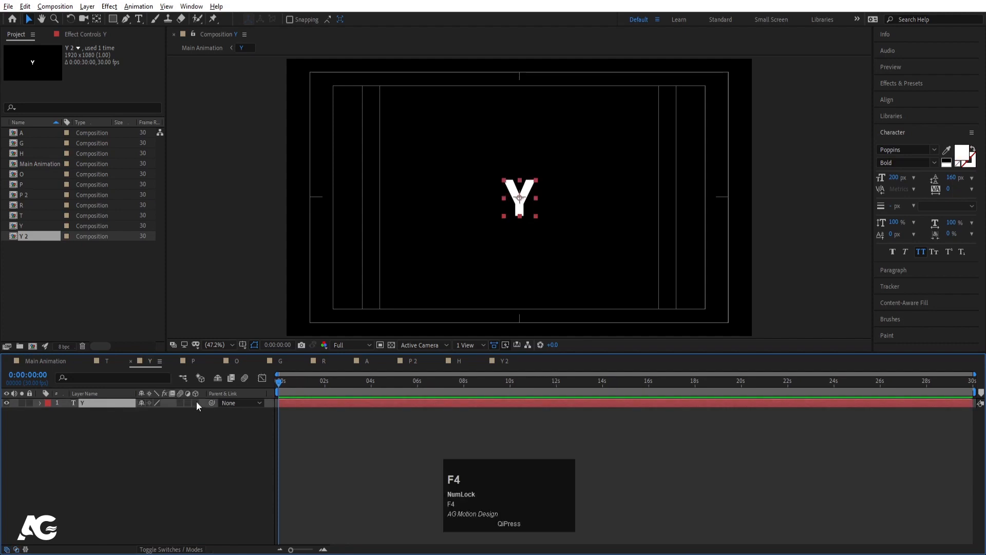
left_click(196, 402)
left_click(162, 421)
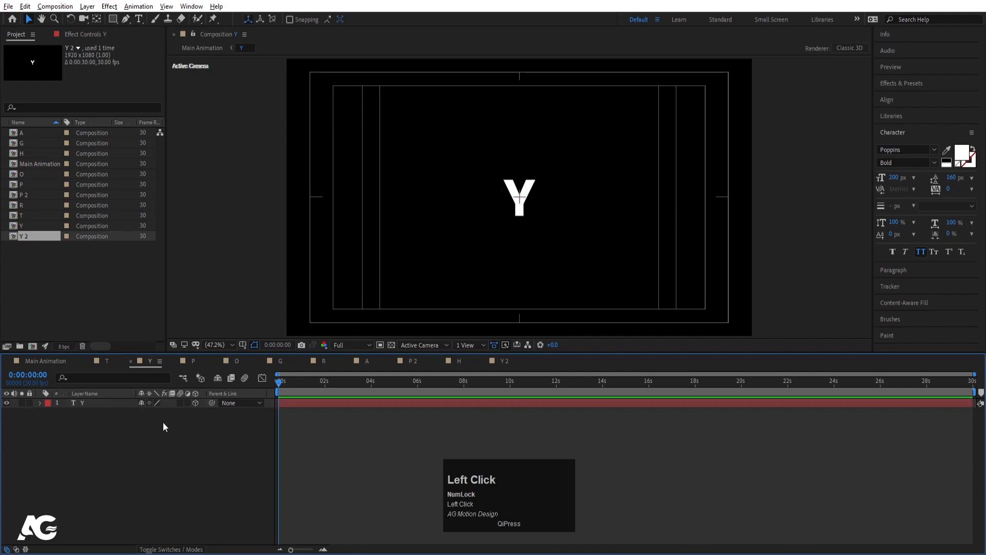
- Show the rotation properties of the Y text layer
left_click(91, 405)
key("r")
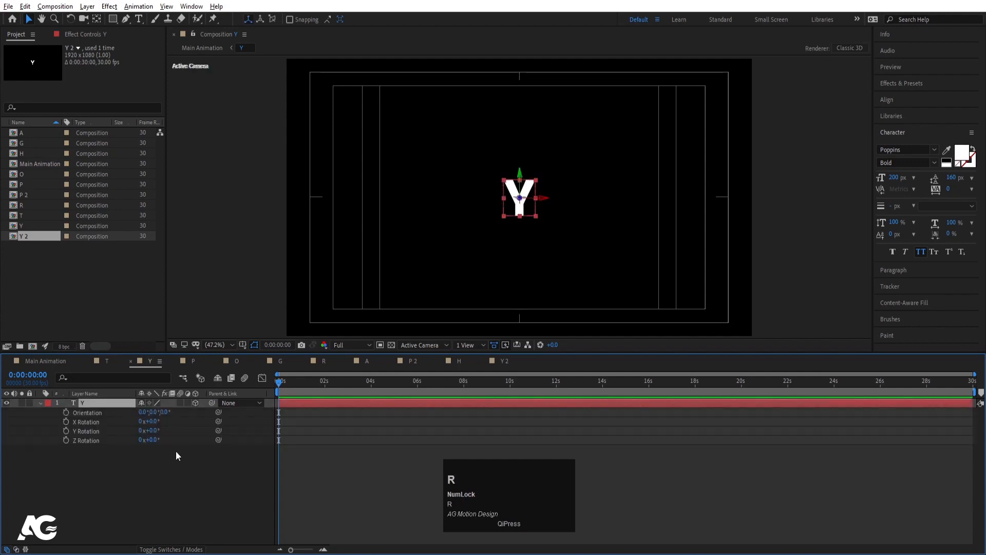
- Try Y Rotation values of -45° and 0° on the Y text layer
left_click(152, 432)
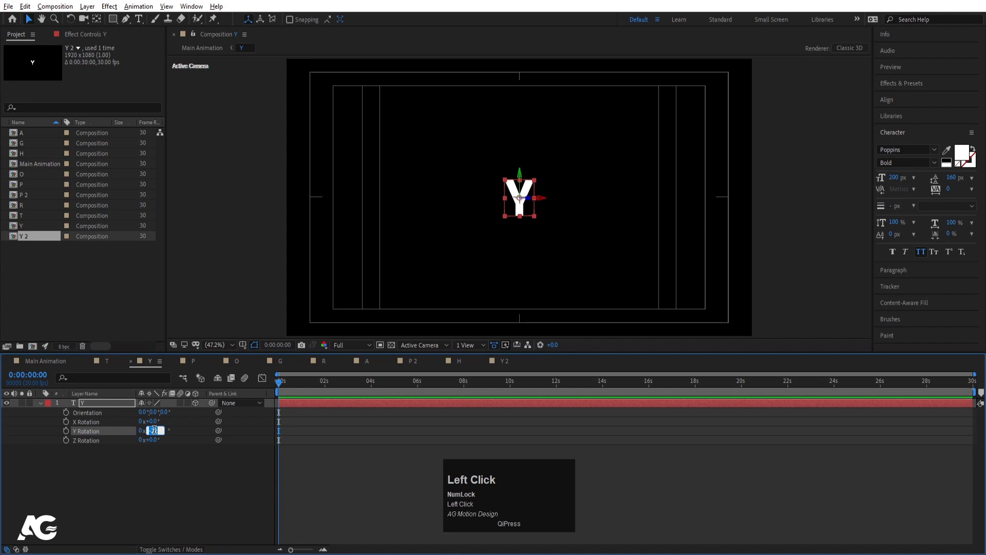
type("-45")
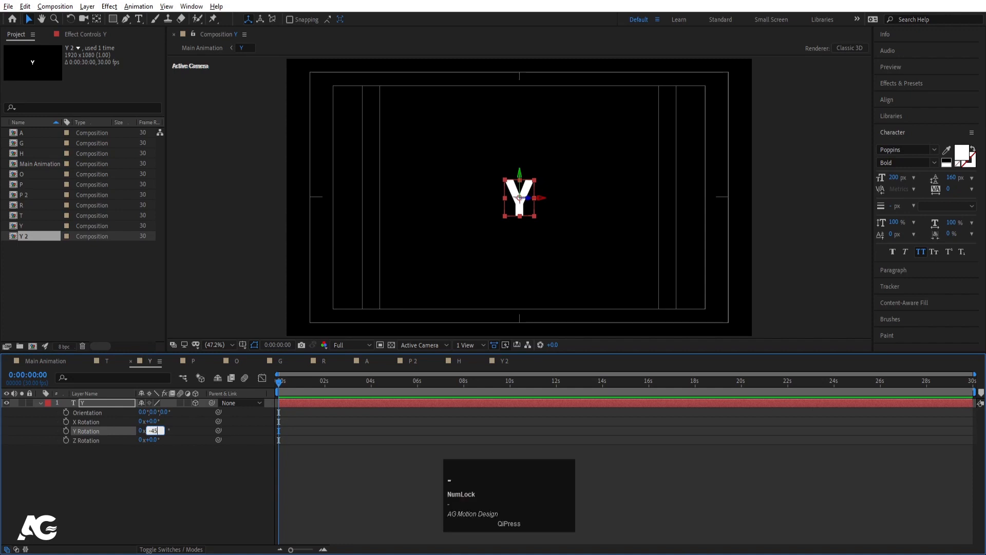
key("Return")
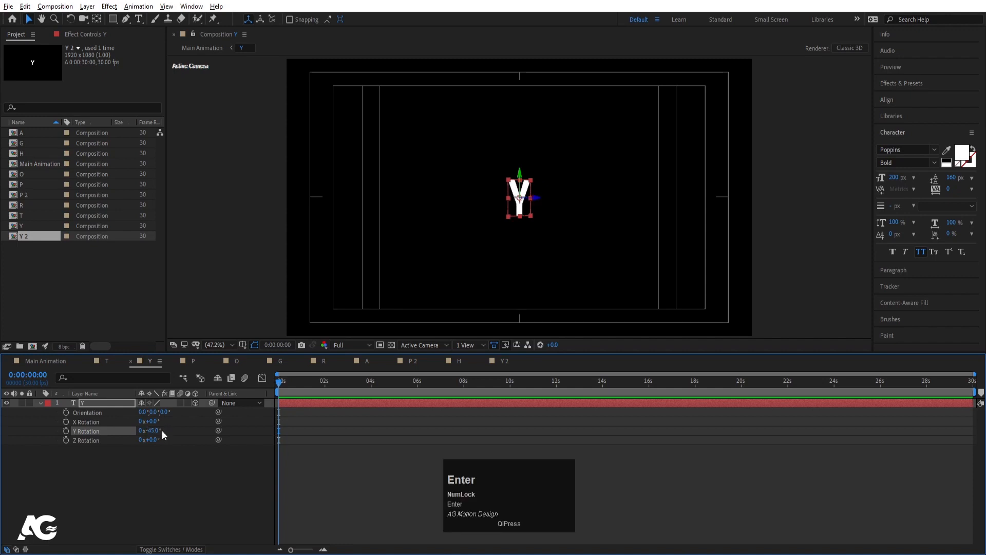
left_click_drag(152, 432, 176, 465)
key("ctrl+z")
left_click(154, 431)
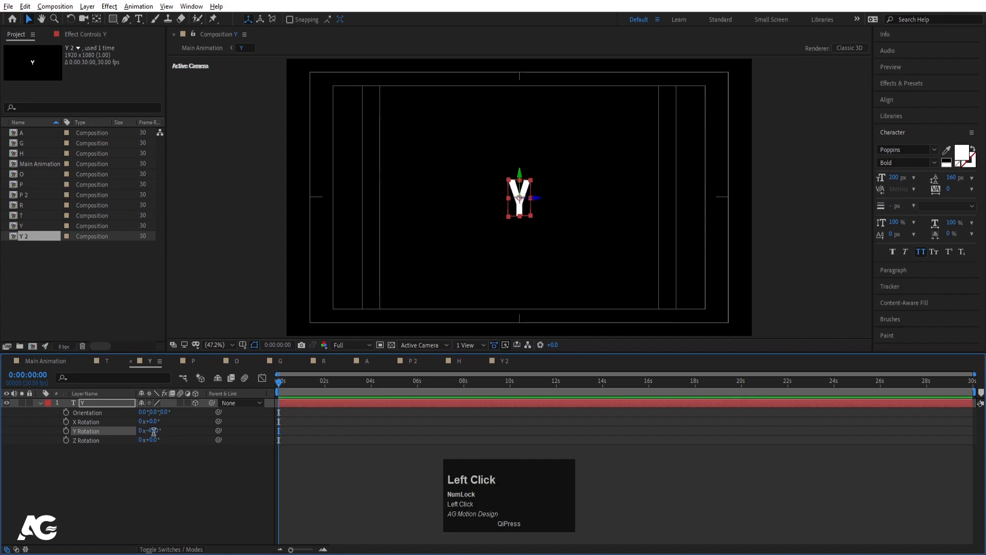
type("0")
key("Return")
left_click(174, 430)
mouse_move(153, 431)
left_mouse_down()
mouse_move(111, 430)
mouse_move(148, 433)
left_mouse_up()
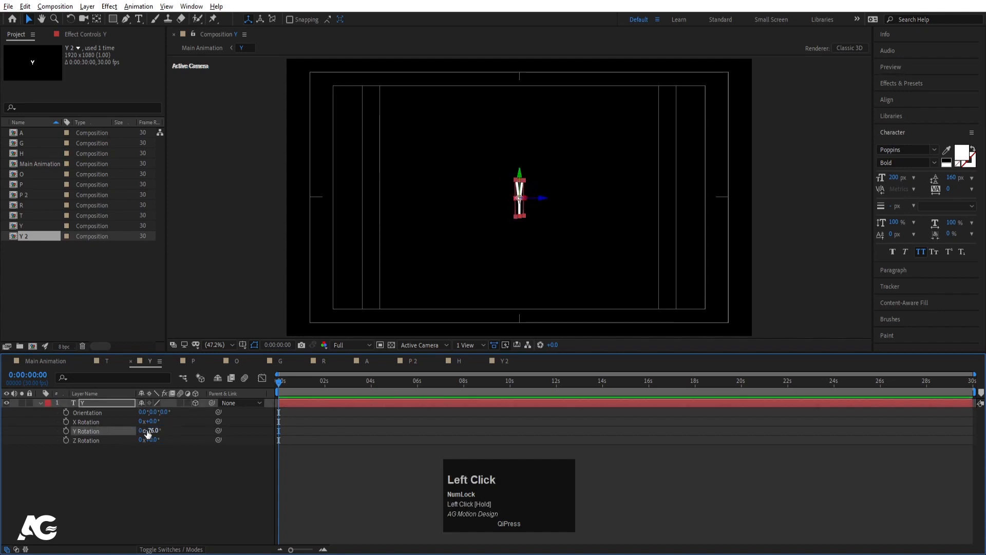
- Set the Y layer's Y Rotation to -90° and keyframe it at 0:00:00:00
type("-")
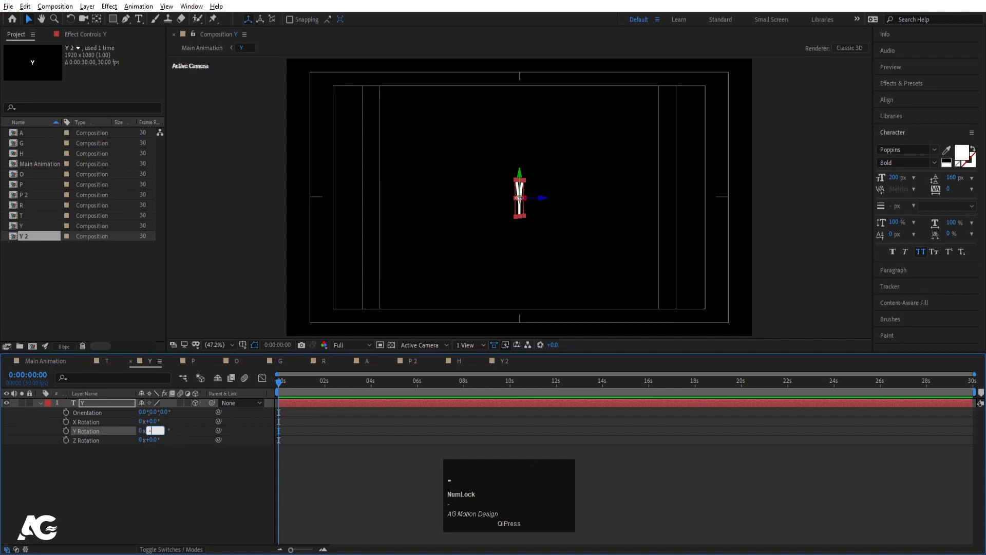
type("90")
key("Return")
left_click(221, 481)
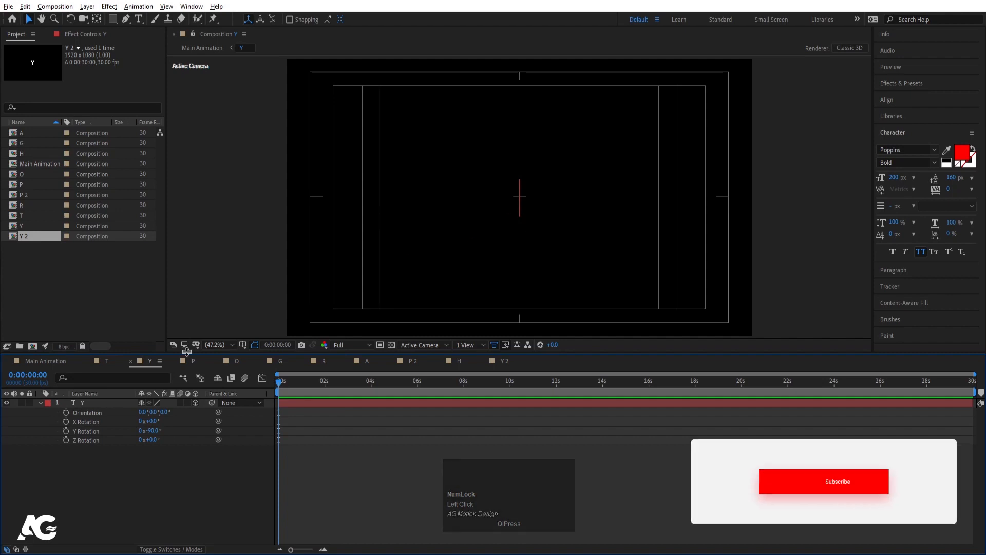
left_click(65, 430)
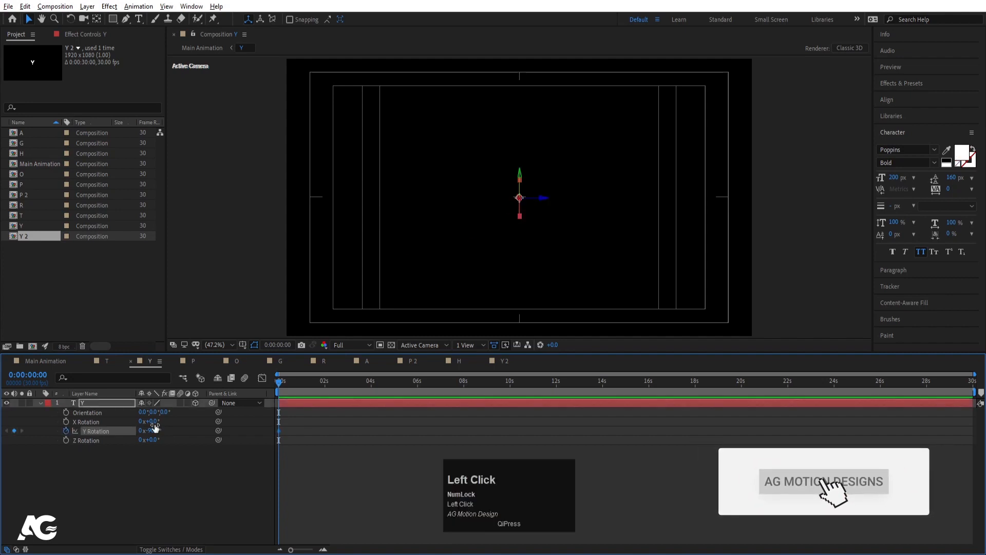
- Add a Y Rotation keyframe of 3x+0.0° at 0:00:01:20 and preview the spin from the start
key("equal")
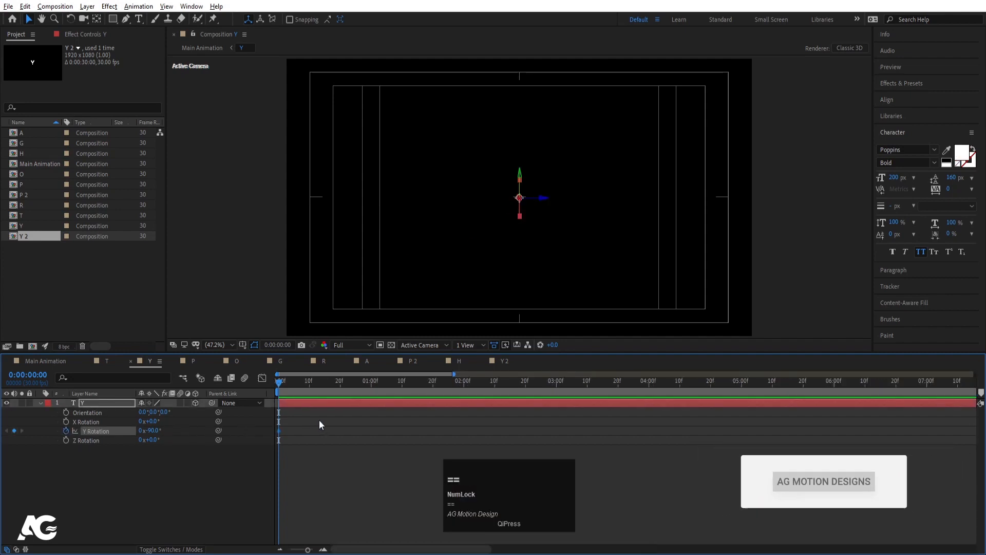
left_click(432, 383)
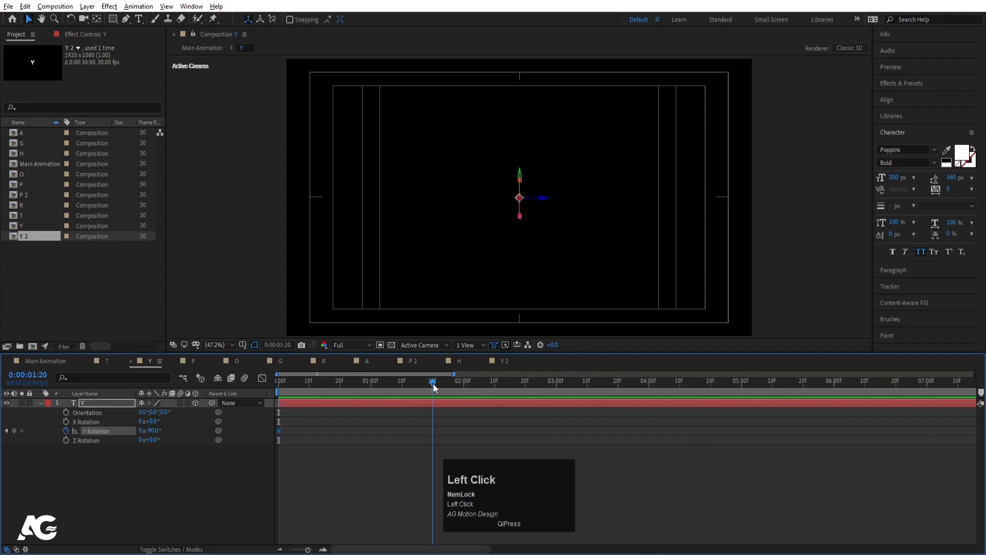
left_click(140, 431)
type("0")
key("Return")
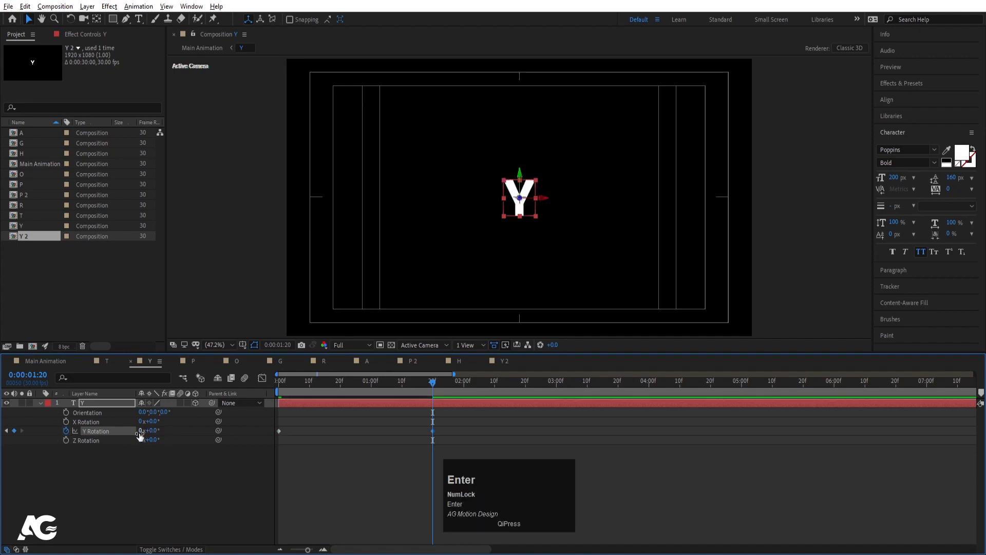
left_click(140, 432)
key("Return")
left_click_drag(489, 392, 279, 396)
key("space")
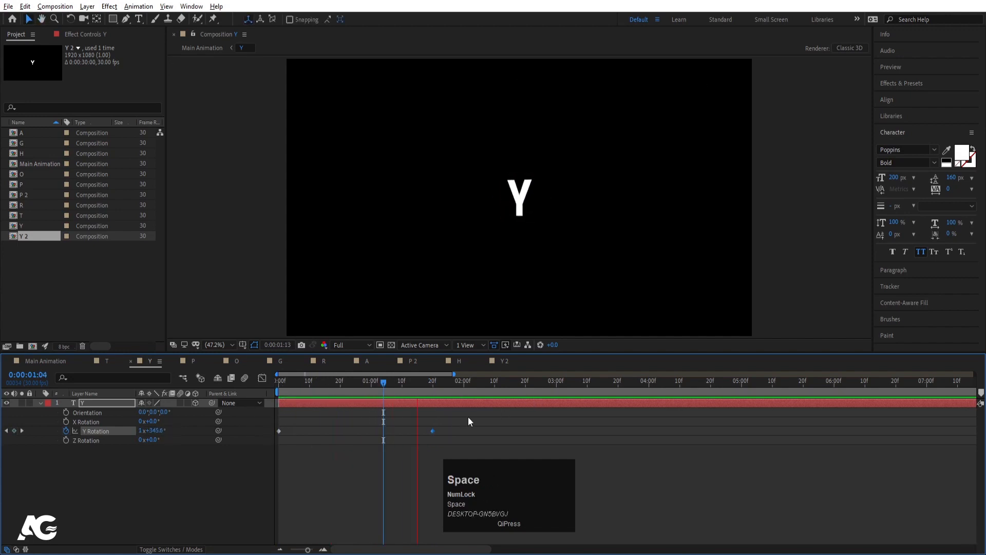
- Apply Easy Ease to both Y Rotation keyframes and shape the speed graph to peak early and slow down gradually, ending at 0:00:00:00
left_click_drag(468, 417, 279, 451)
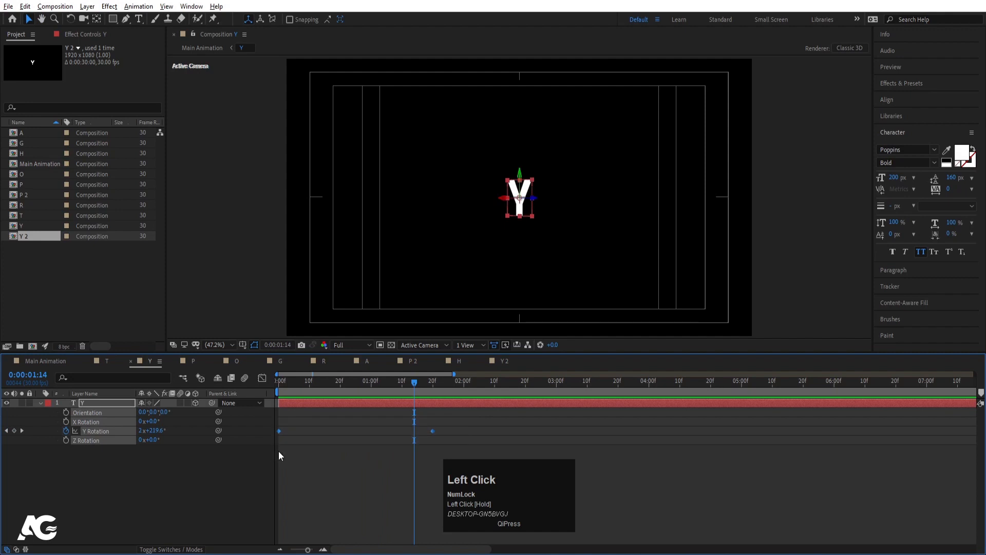
key("F9")
left_click(261, 379)
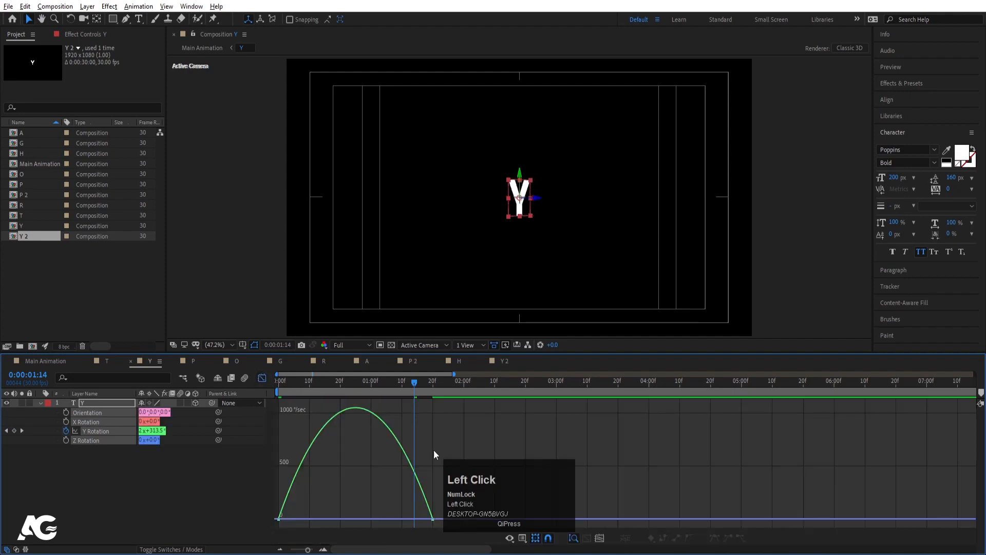
left_click_drag(465, 494, 297, 510)
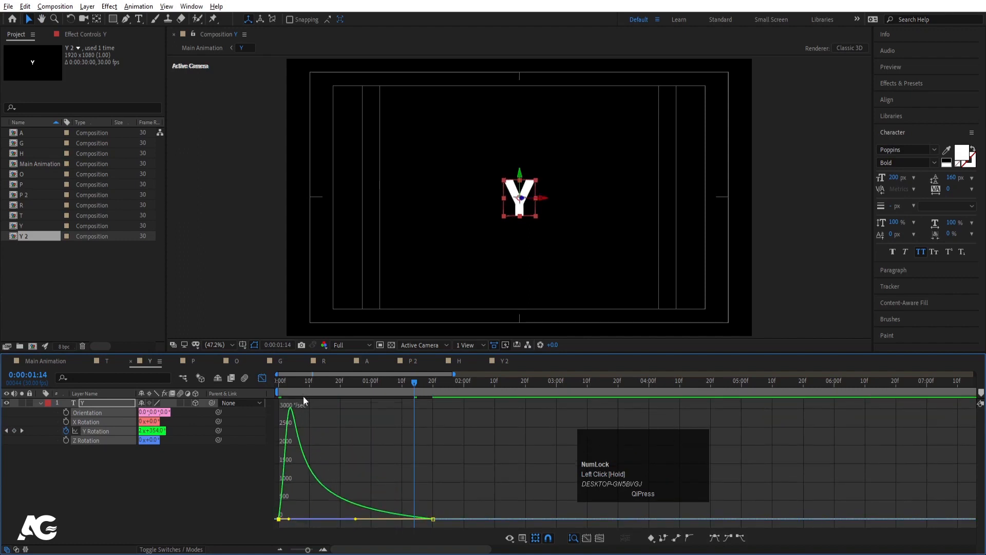
left_click_drag(303, 392, 269, 390)
left_click(264, 381)
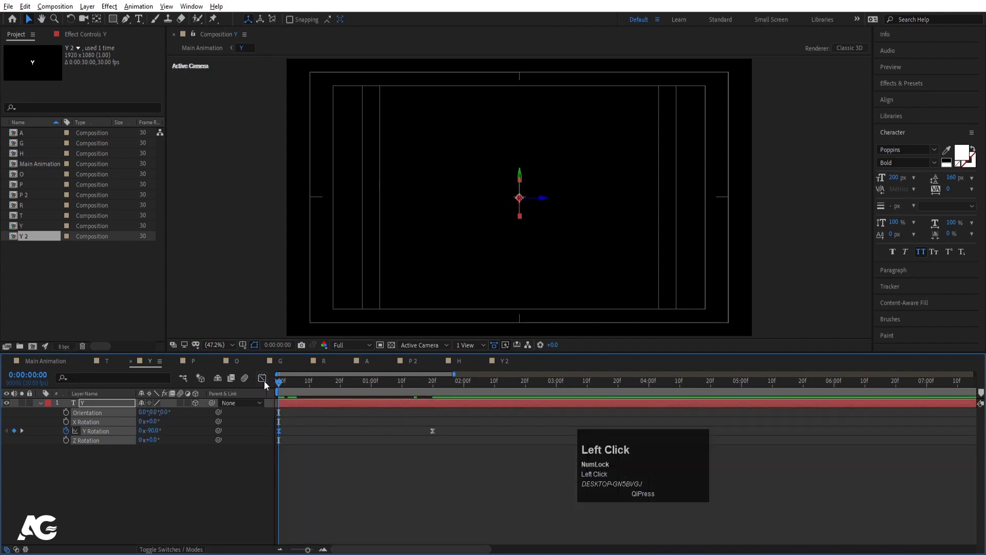
- Preview the eased Y rotation repeatedly from the first keyframe to judge its speed
left_click(332, 453)
key("space")
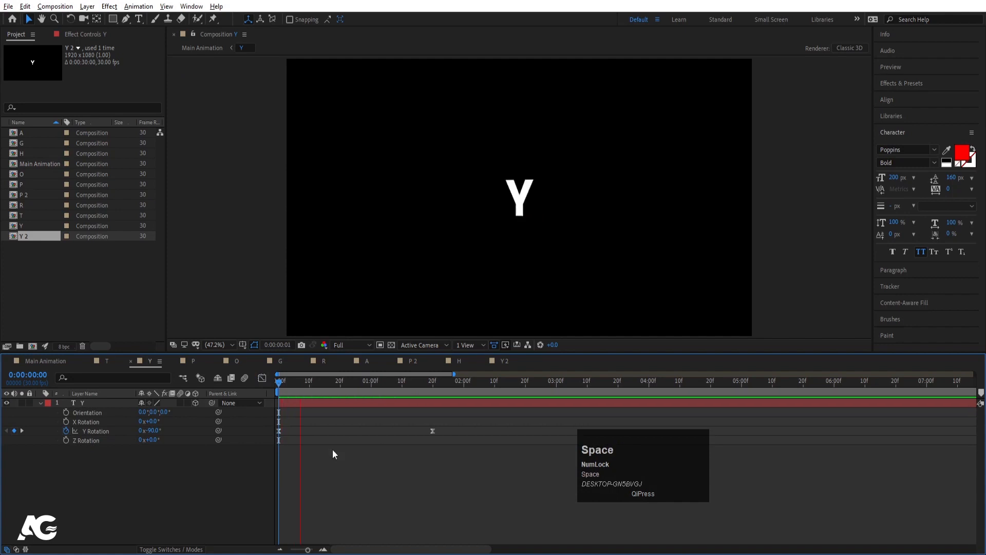
key("space")
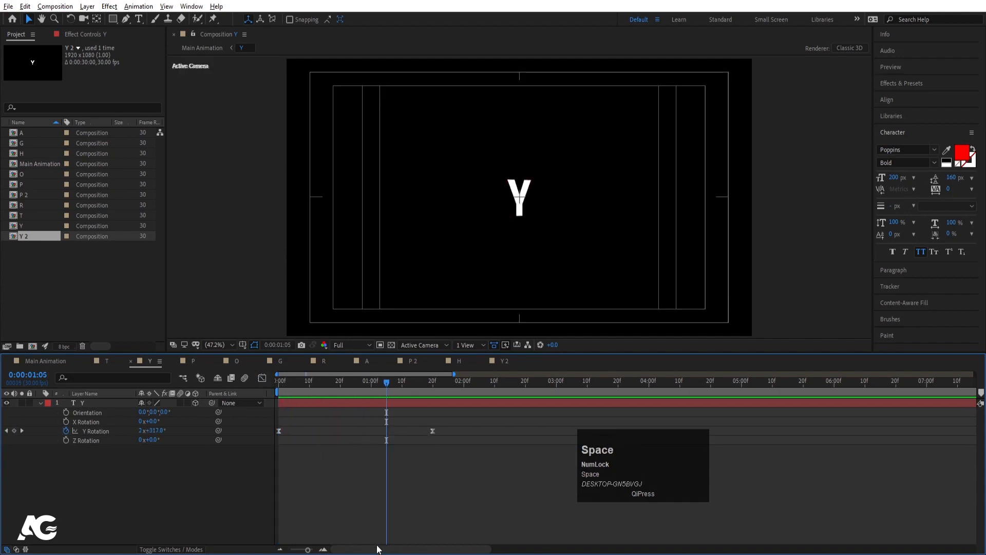
key("space")
key("space")
key("space")
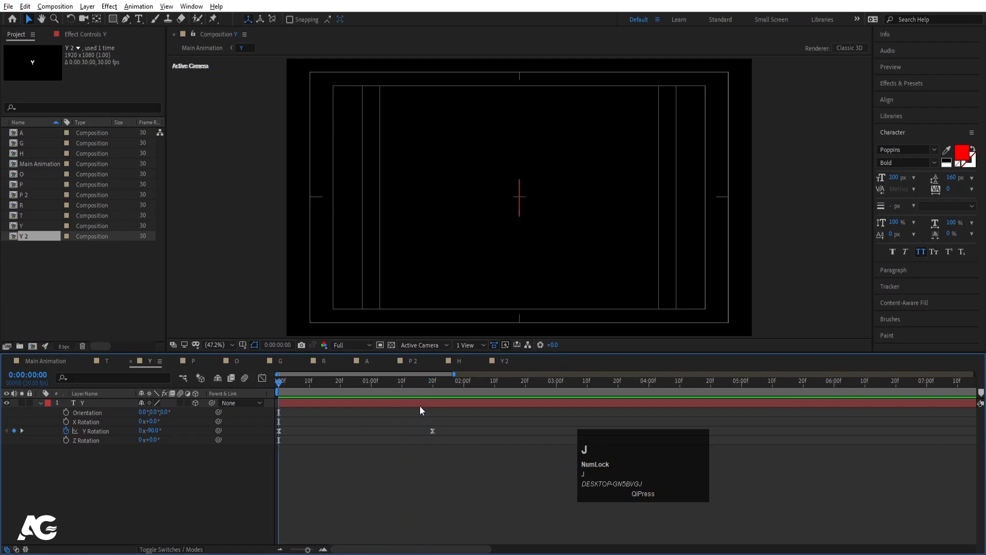
key("space")
- Reduce the number of full revolutions on the 0:00:01:20 Y Rotation keyframe and preview the slower spin from the start
key("k")
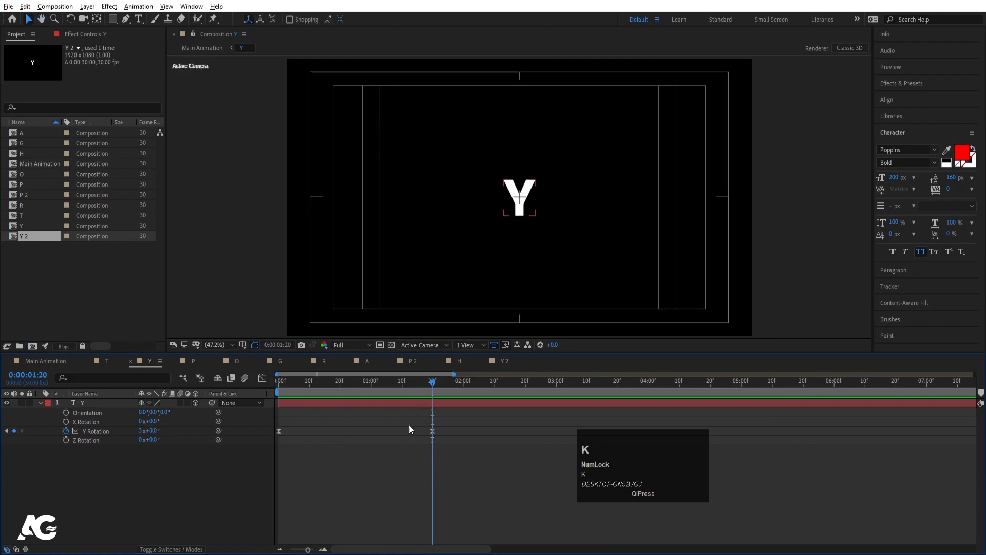
left_click(141, 430)
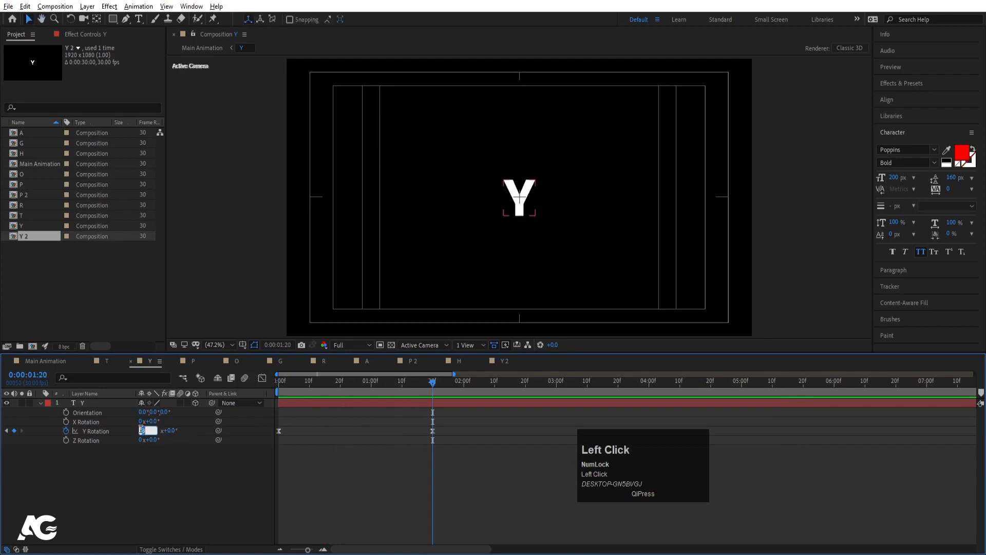
key("Return")
left_click(296, 381)
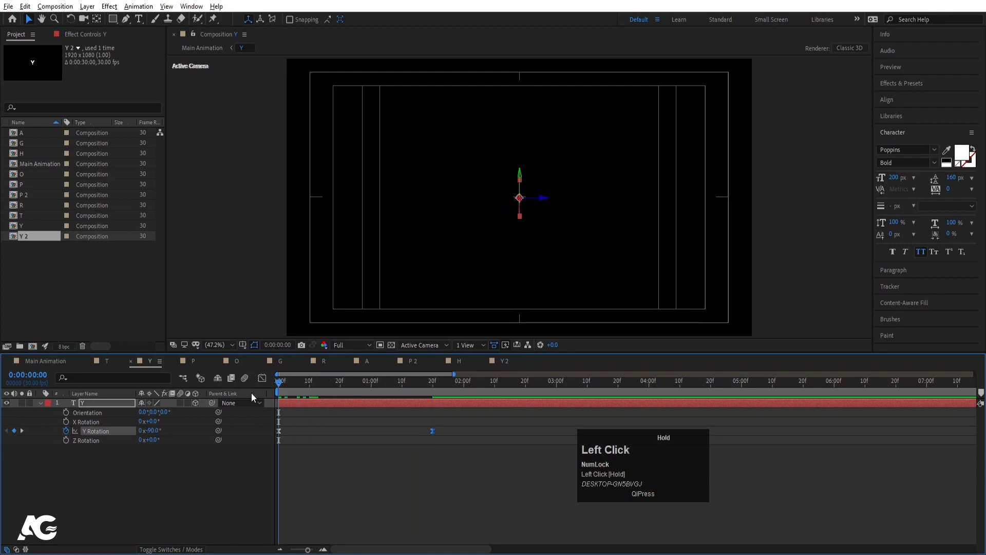
key("space")
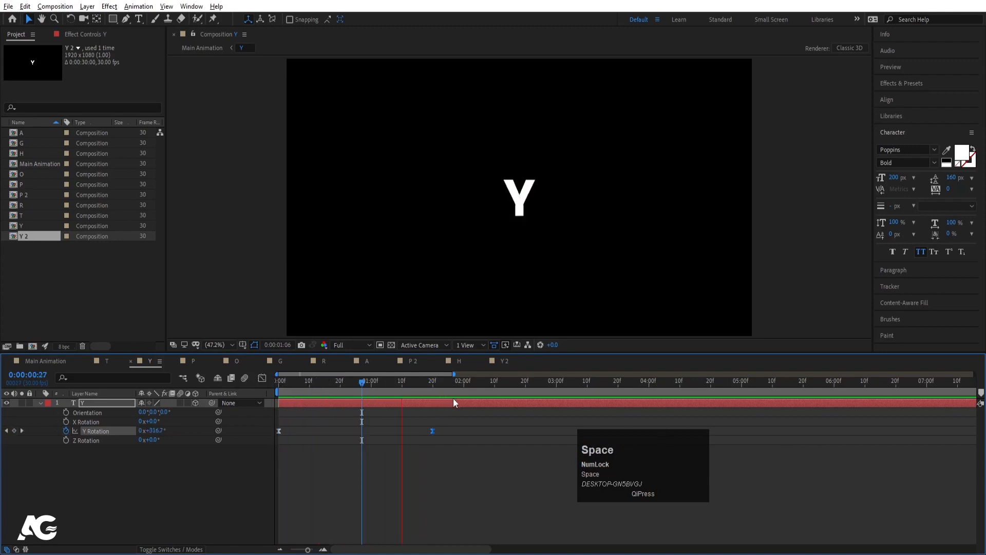
key("space")
- Enable motion blur for the Y text layer, preview the spin, and return to 0:00:00:00
left_click_drag(371, 386, 215, 402)
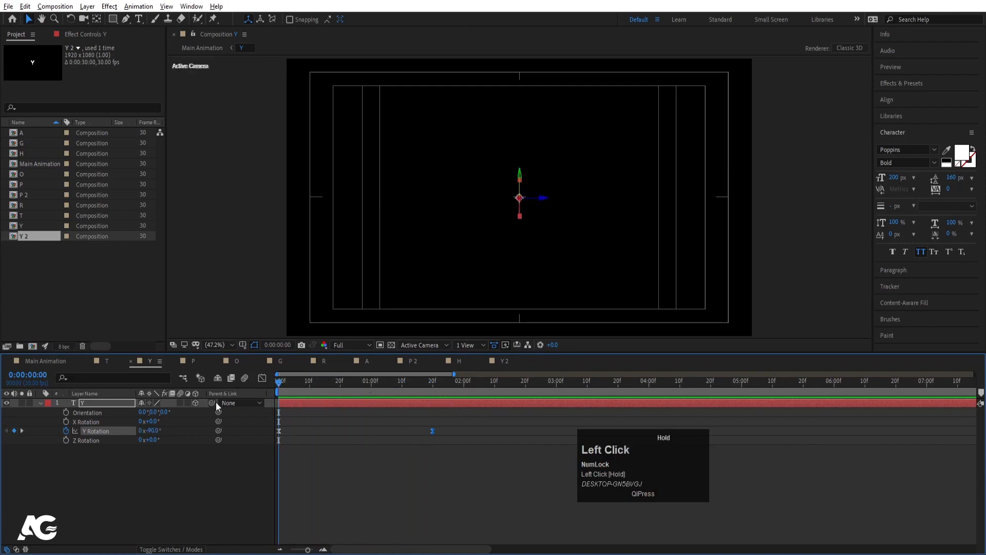
left_click(180, 402)
key("space")
key("space")
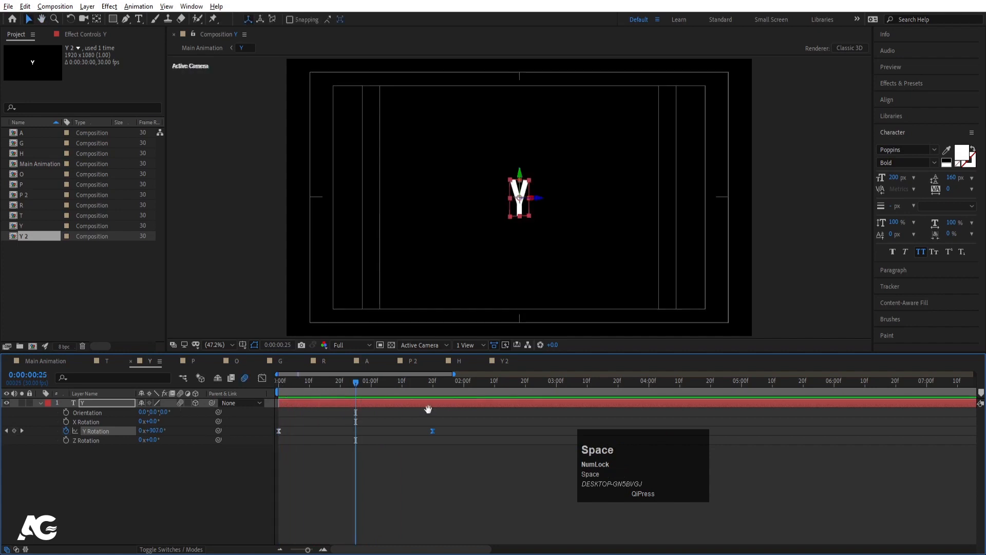
left_click_drag(355, 384, 202, 402)
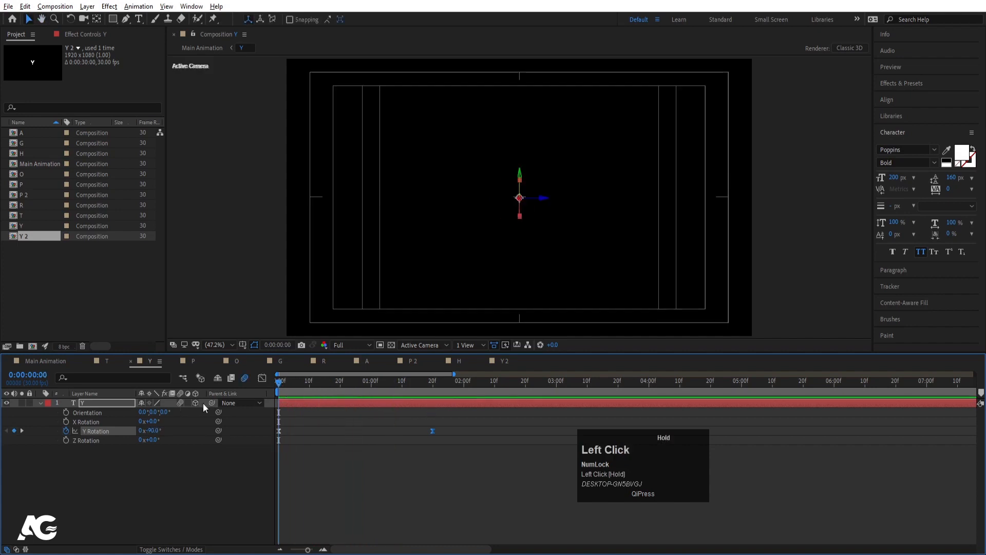
- Switch to the P composition and keyframe the P text layer's Position at 0:00:00:00
left_click(193, 361)
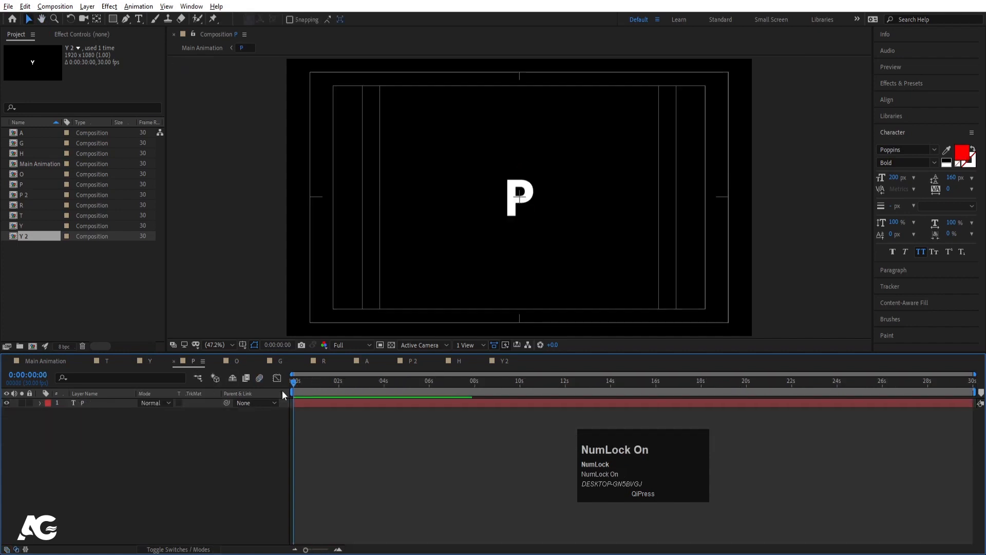
left_click(114, 405)
key("p")
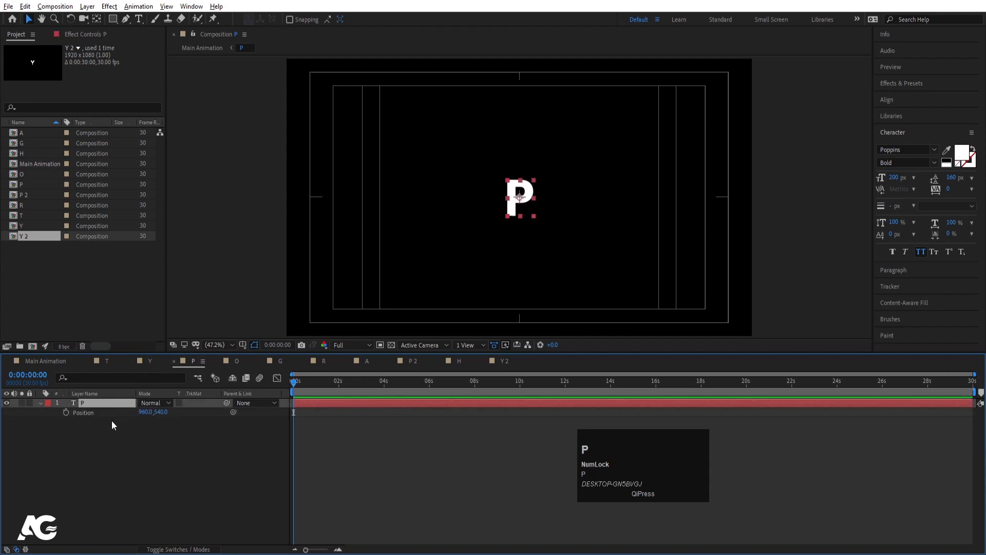
left_click(66, 412)
- Move the P layer straight up to Position 960, 157 at 0:00:00:20
key("equal")
key("equal")
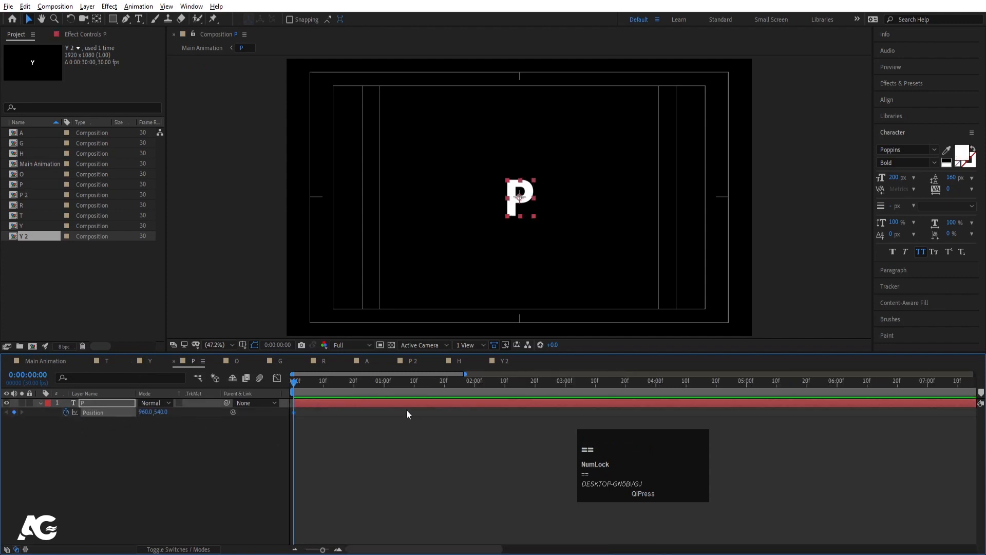
left_click(354, 381)
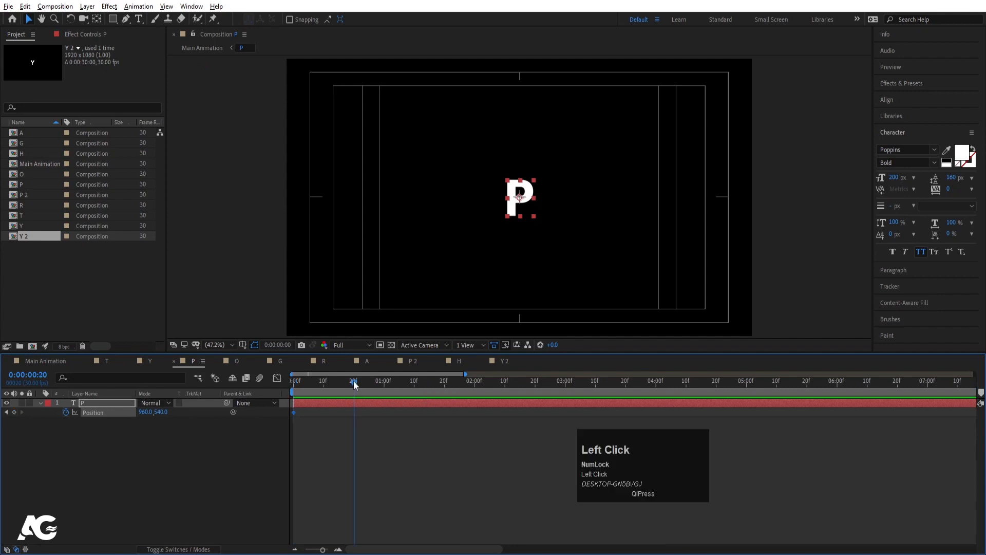
left_click_drag(159, 412, 67, 412)
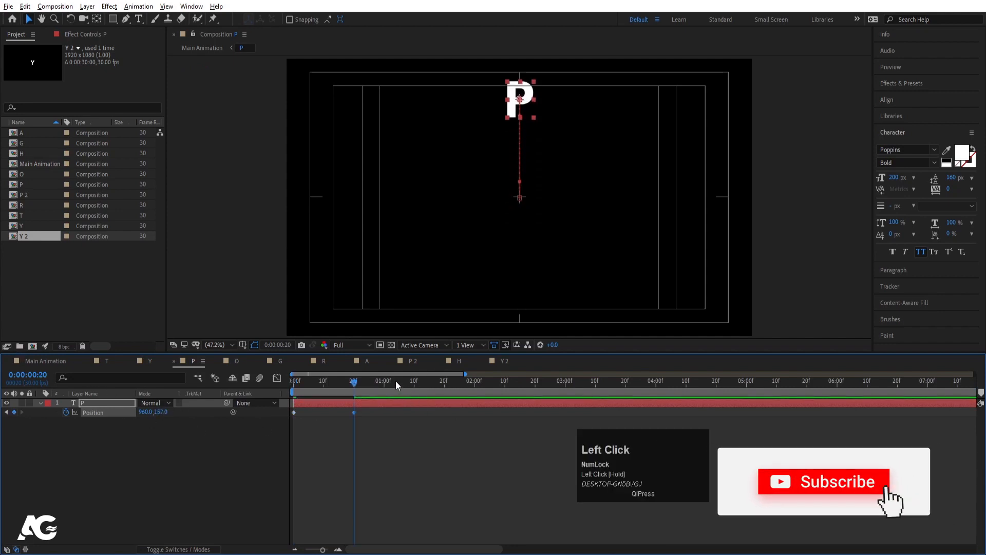
- Copy the P layer's first Position keyframe (960, 540) and paste it at 0:00:01:09
left_click_drag(395, 381, 412, 384)
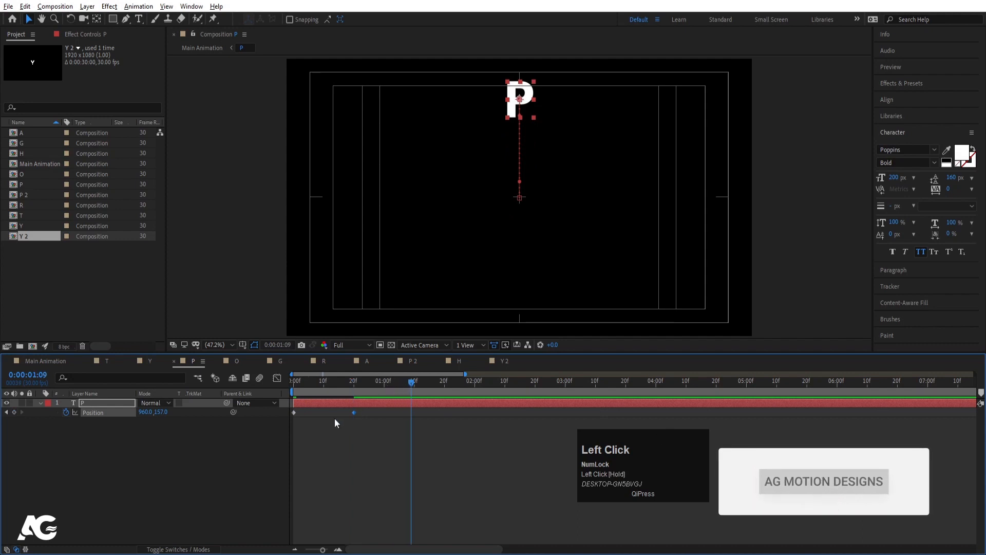
key("ctrl+c")
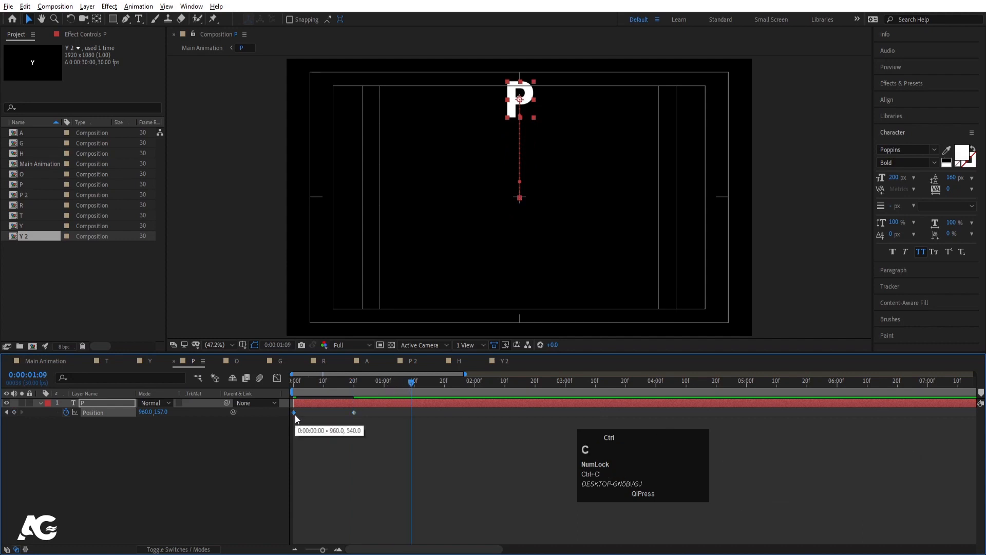
key("ctrl+v")
- Raise the P layer to Position 960, 477 at 0:00:01:17
left_click(444, 385)
mouse_move(445, 385)
left_mouse_down()
mouse_move(458, 384)
mouse_move(435, 383)
left_mouse_up()
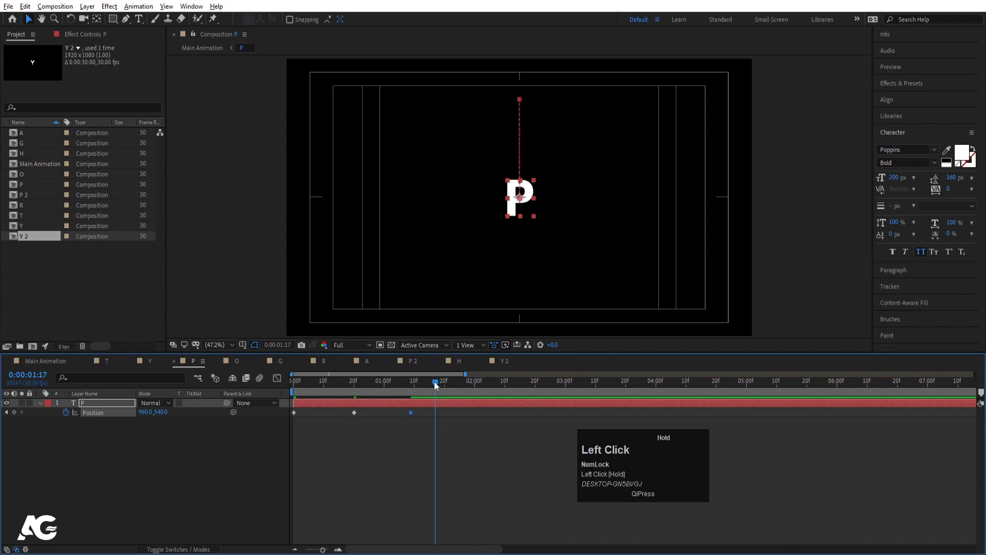
left_click_drag(170, 414, 139, 413)
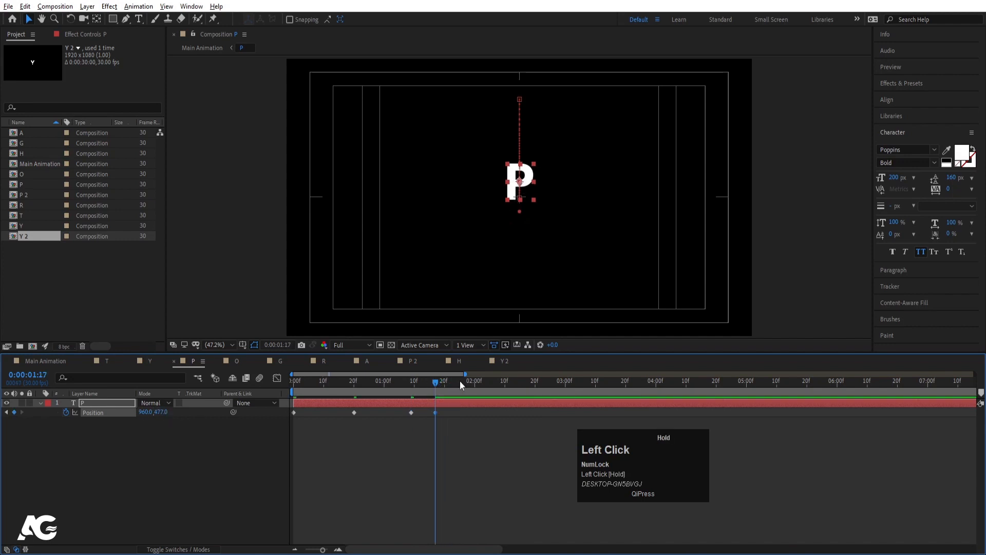
- Copy the P layer's Position keyframe at 0:00:01:09 and paste it at 0:00:01:26
left_click(462, 381)
key("ctrl+c")
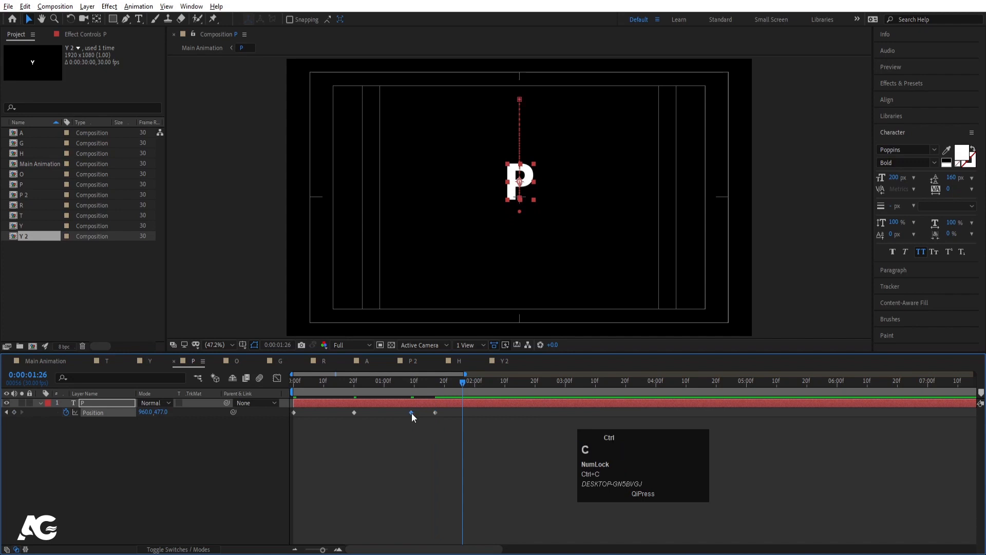
key("ctrl+v")
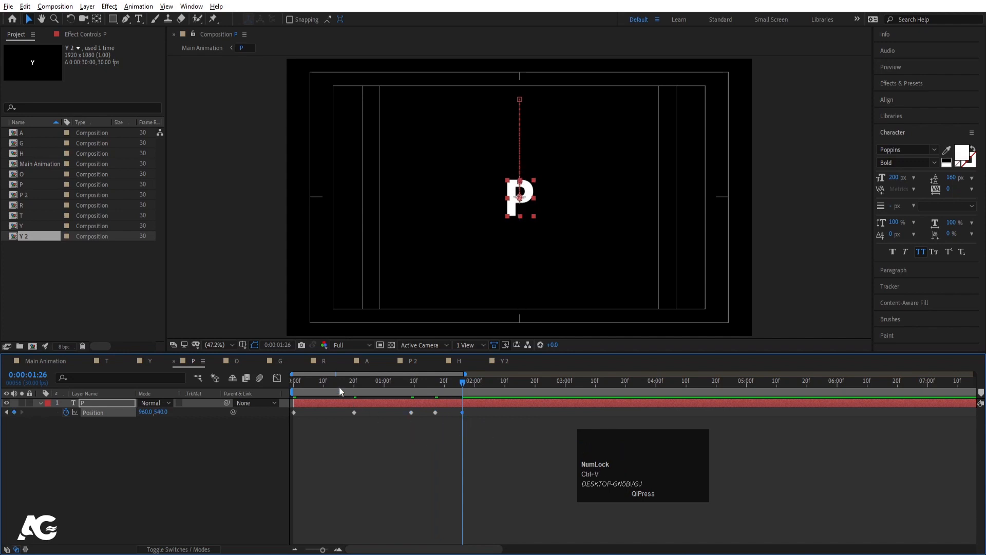
- Set the P layer's Position to 960, 725 at 0:00:00:00 and apply Easy Ease to all its Position keyframes, previewing the bounce
left_click(293, 382)
left_click_drag(160, 415, 239, 429)
left_click_drag(491, 452, 214, 385)
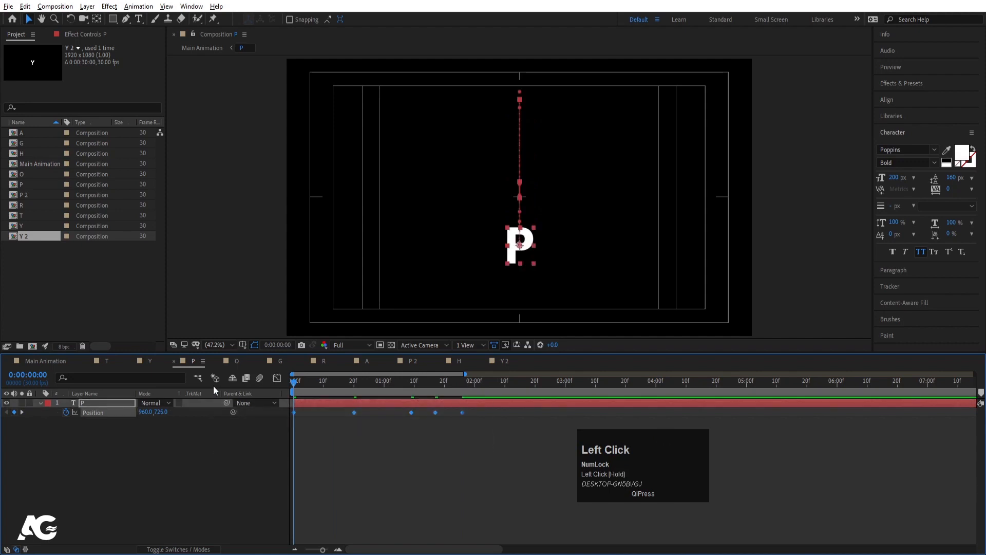
key("F9")
key("space")
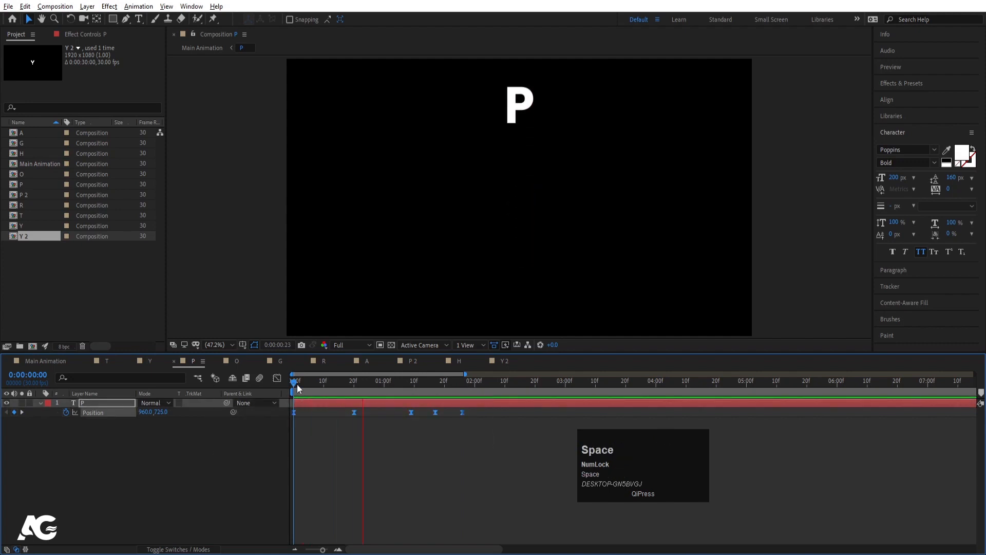
key("space")
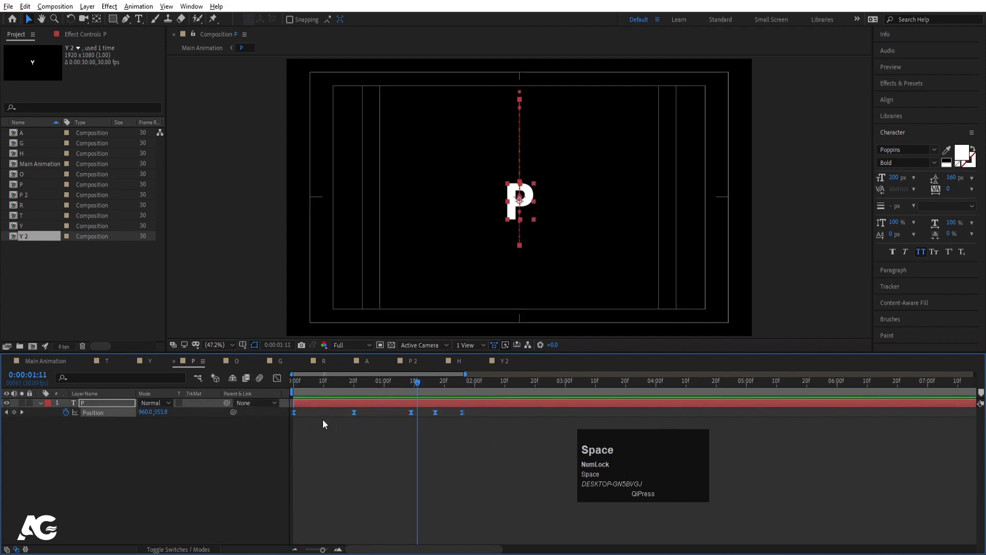
- In the Position speed graph, lengthen the influence handles at the bounce-peak keyframes 0:00:00:20 and 0:00:01:17, and preview the motion
left_click(277, 378)
left_click_drag(335, 504, 396, 521)
key("equal")
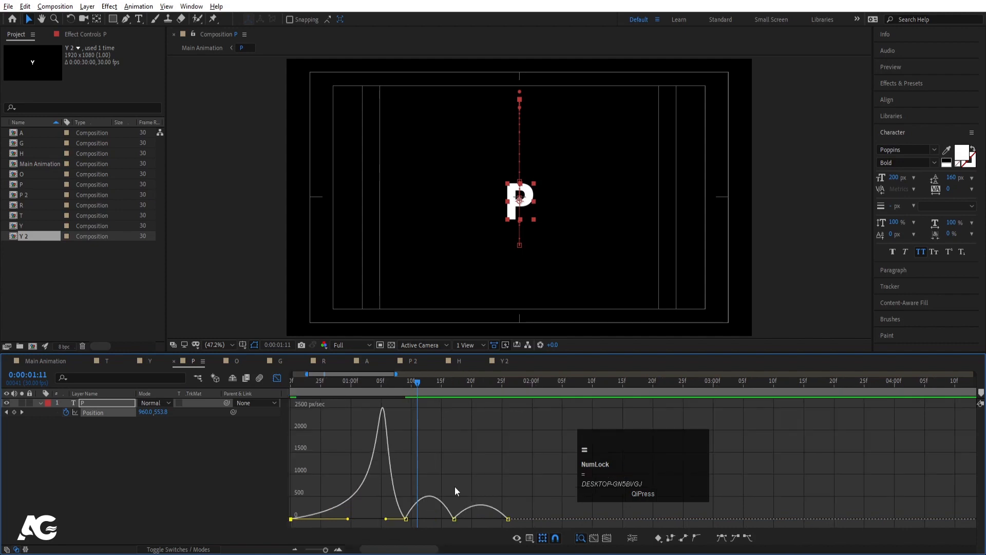
left_click_drag(446, 474, 480, 519)
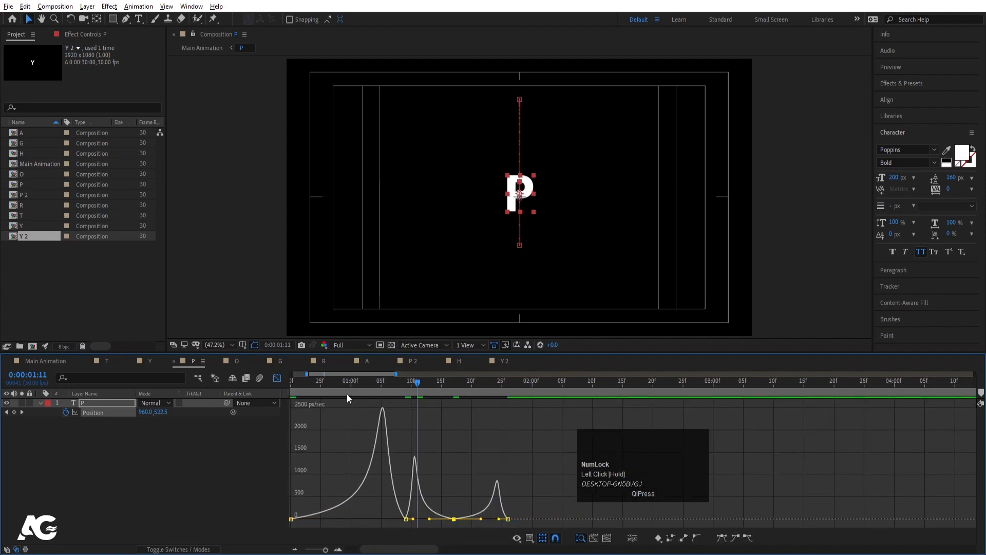
left_click_drag(340, 385, 252, 397)
key("space")
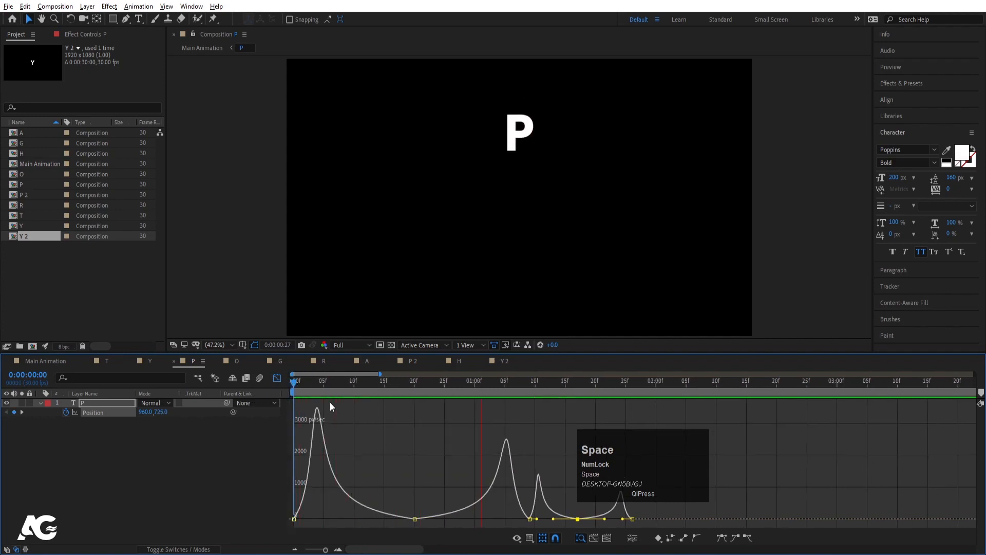
key("space")
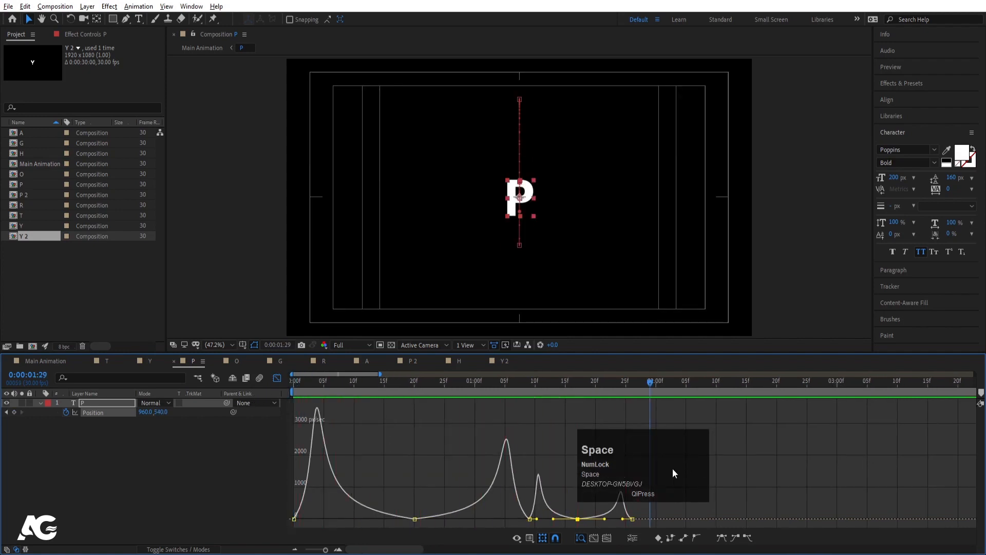
- Shorten the influence handles of the first, third and last Position keyframes in the speed graph, and return to the layer bars
left_click_drag(673, 469, 730, 445)
left_click(628, 520)
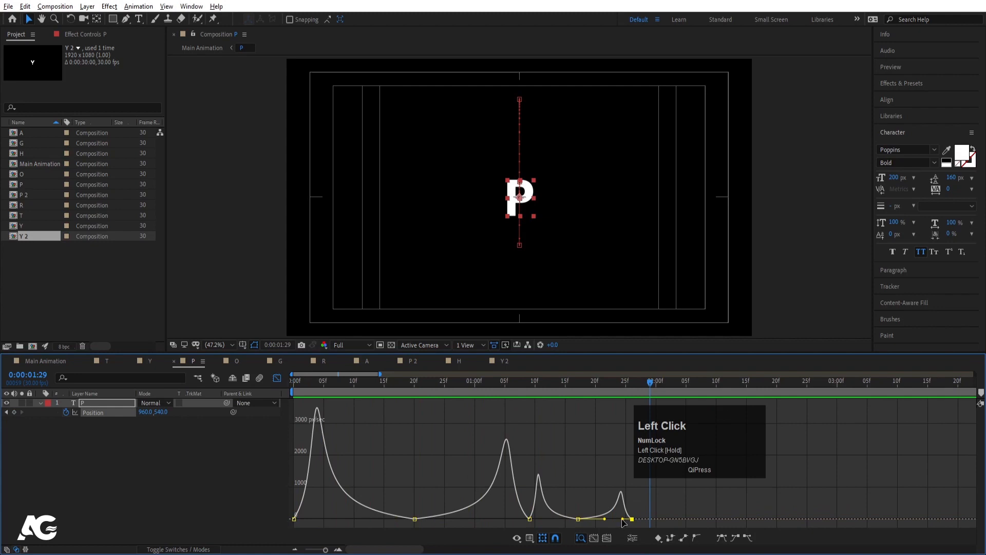
left_click_drag(624, 522, 619, 519)
left_click_drag(541, 514, 520, 520)
left_click_drag(284, 507, 303, 518)
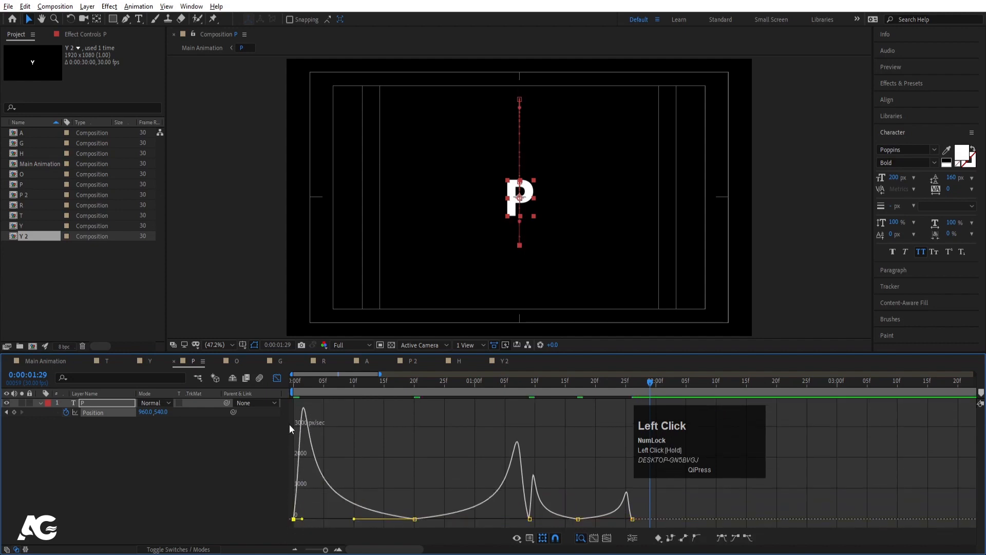
left_click(276, 379)
- Compress all of P's Position keyframes proportionally so the last one falls at 0:00:00:29, and preview the faster bounce
key("minus")
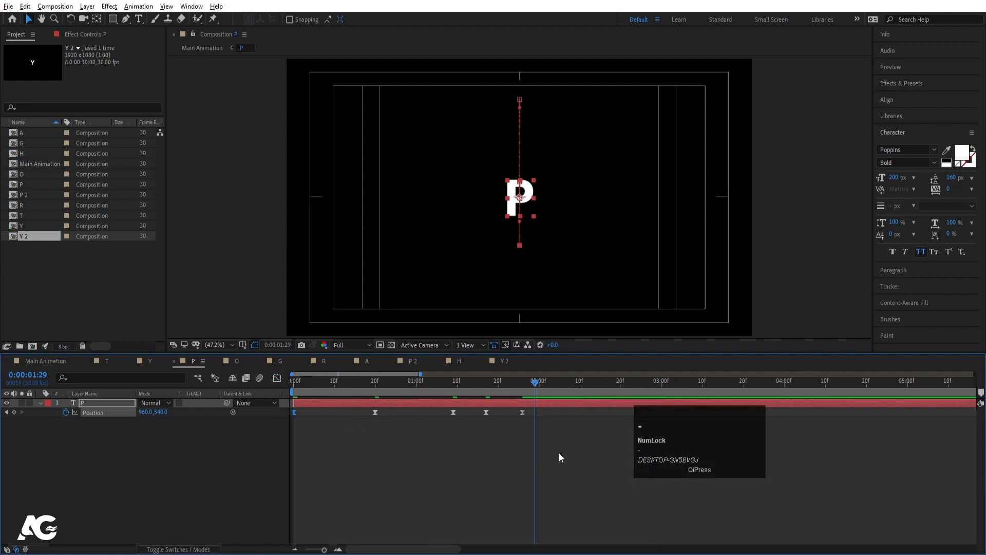
left_click_drag(569, 451, 224, 398)
left_click_drag(522, 415, 413, 417)
key("space")
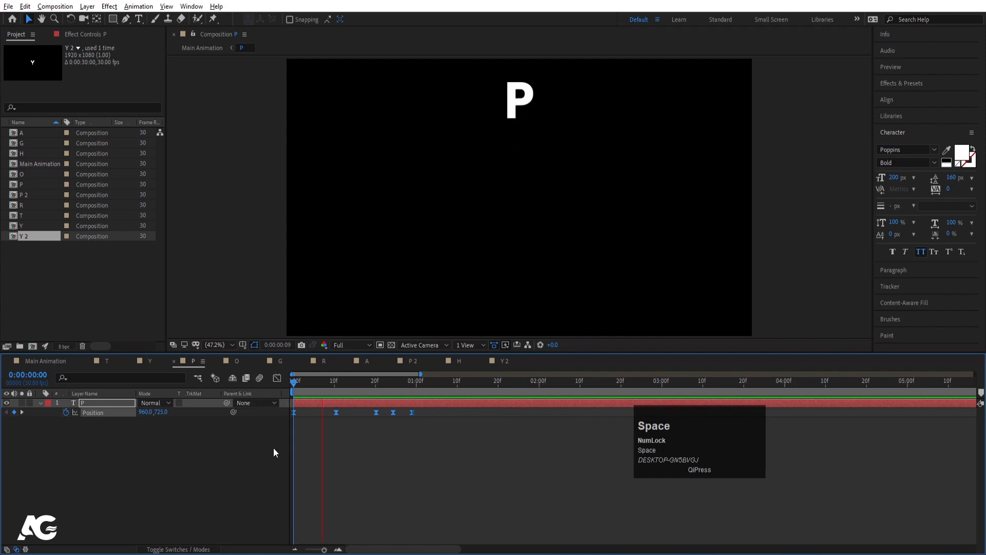
key("space")
left_click(145, 467)
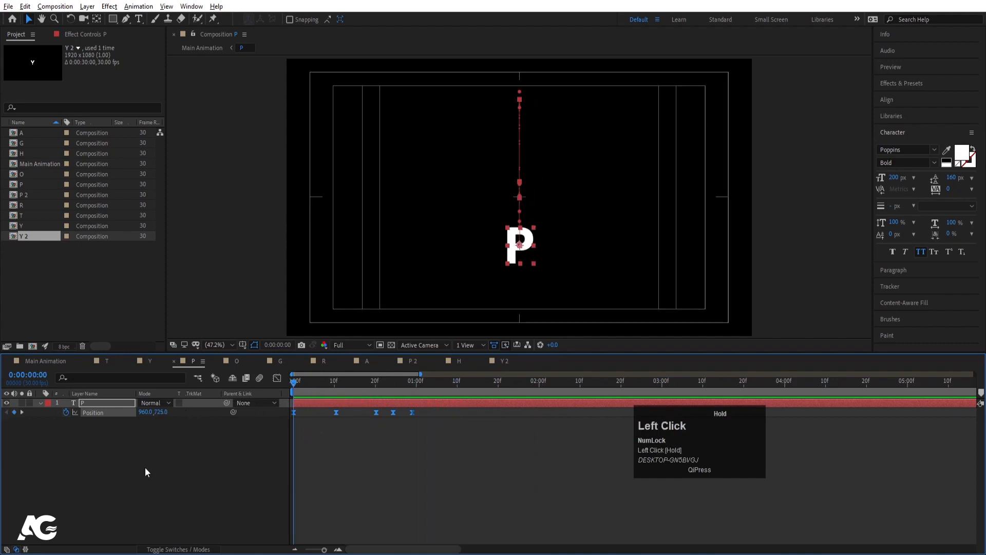
- Keyframe the P layer's Rotation from 0x+0.0° at 0:00:00:00 to 1x+0.0° at 0:00:00:20
left_click(85, 401)
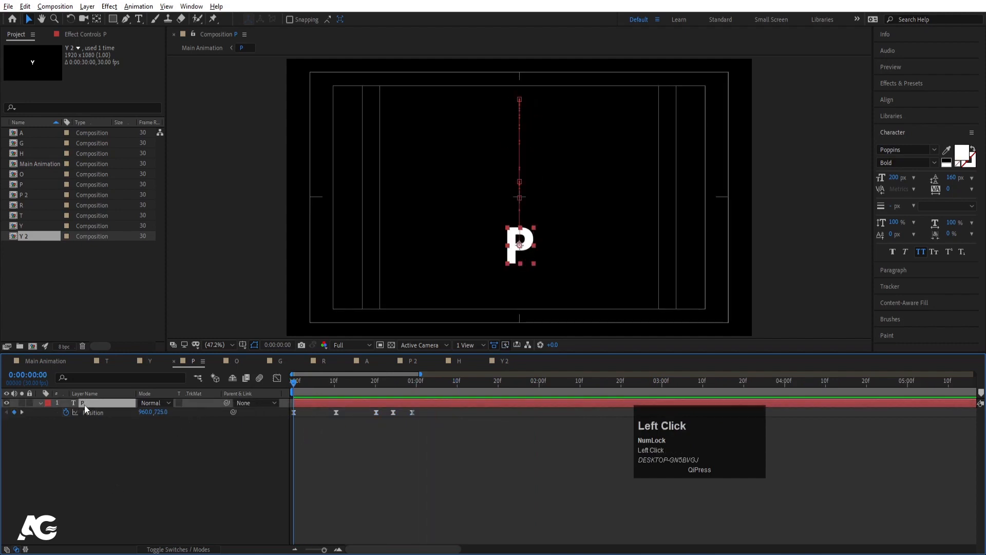
key("r")
left_click(67, 411)
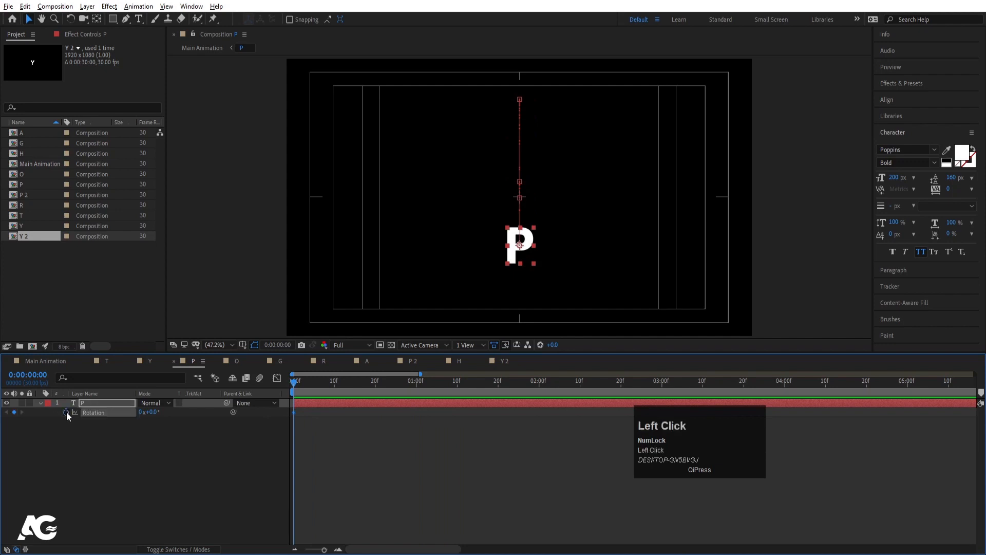
key("u")
key("k")
key("k")
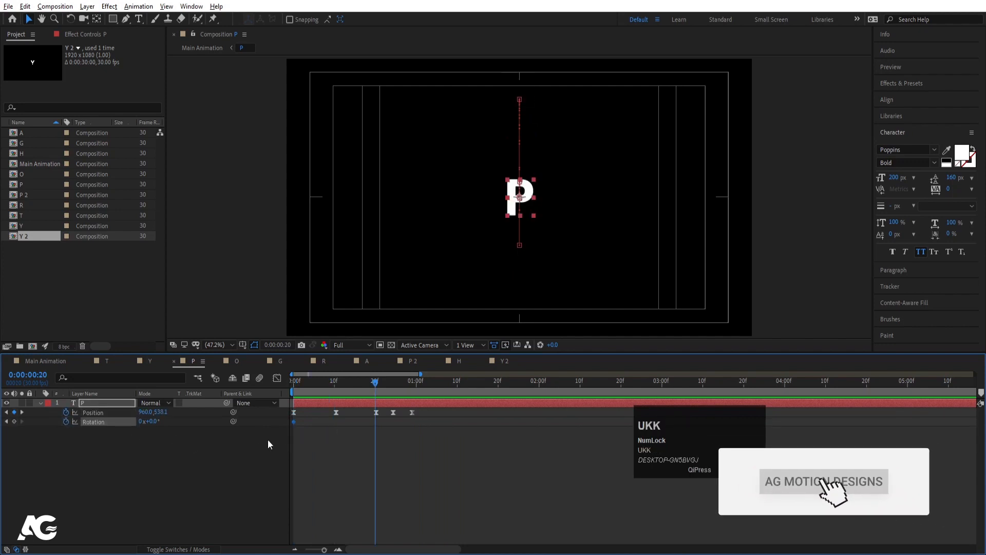
left_click(141, 421)
type("1")
key("Return")
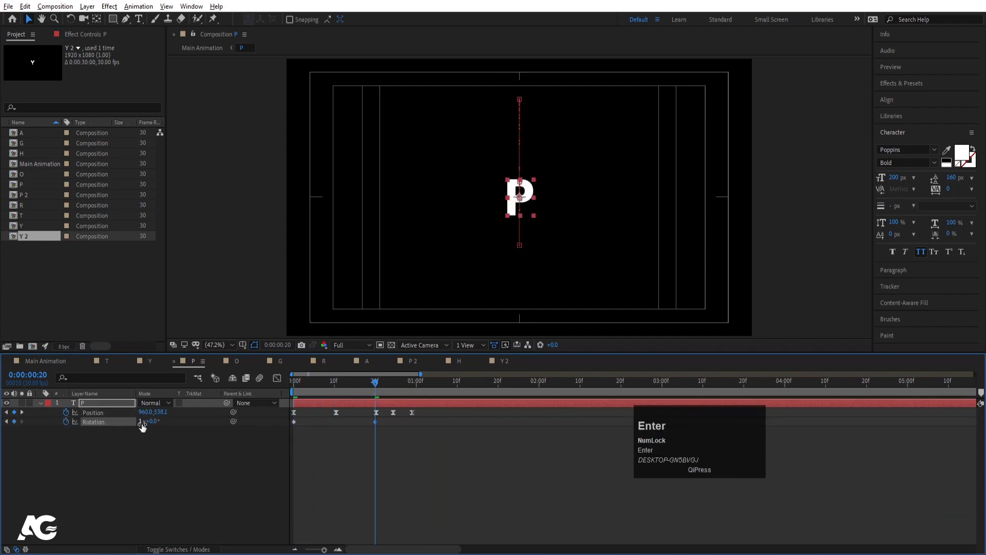
- Apply Easy Ease to both of P's Rotation keyframes and preview the spinning bounce
left_click(116, 424)
key("F9")
left_click_drag(313, 389, 282, 383)
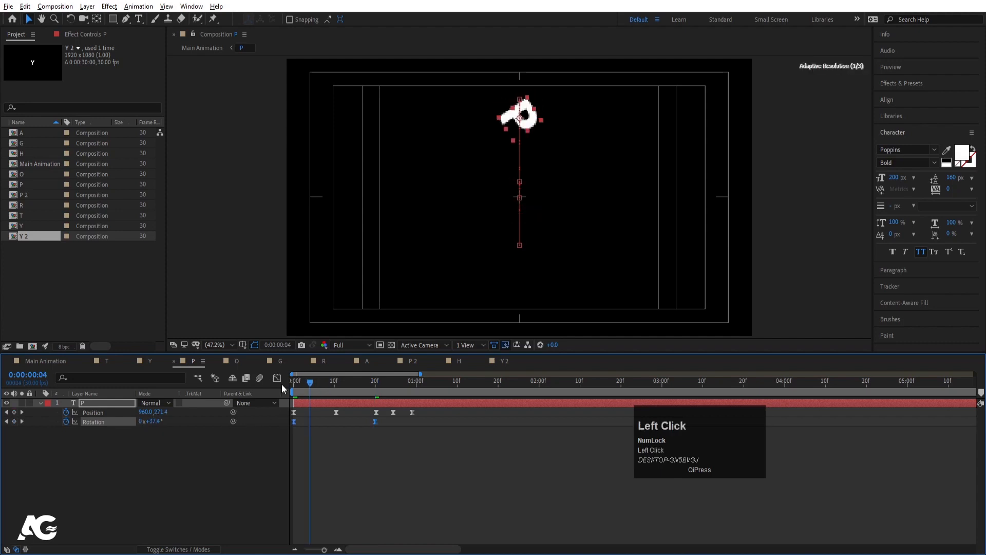
key("space")
left_click(318, 402)
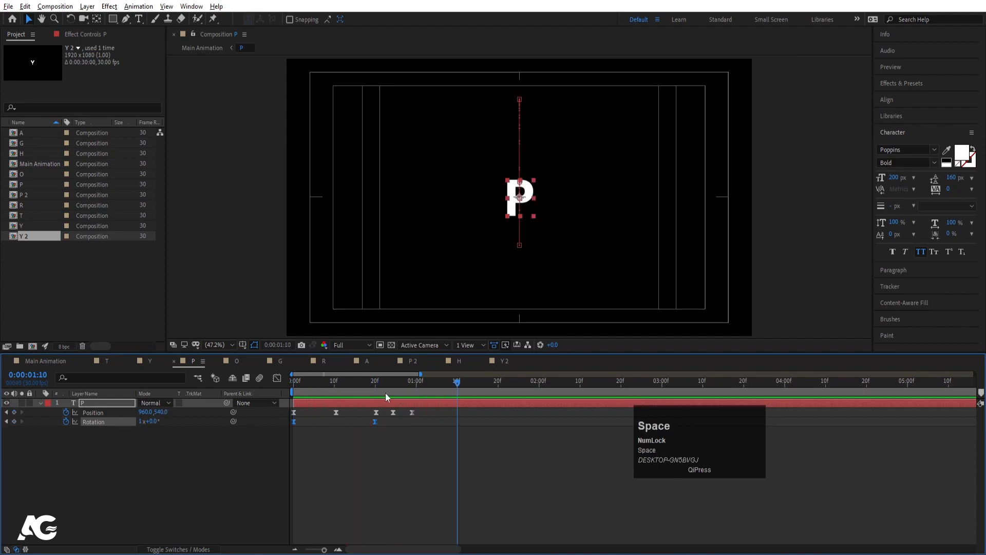
- At 0:00:00:29, draw a red rectangle with no stroke around P, spanning from the frame's upper edge down to the letter's base
left_click(203, 470)
key("k")
key("k")
key("k")
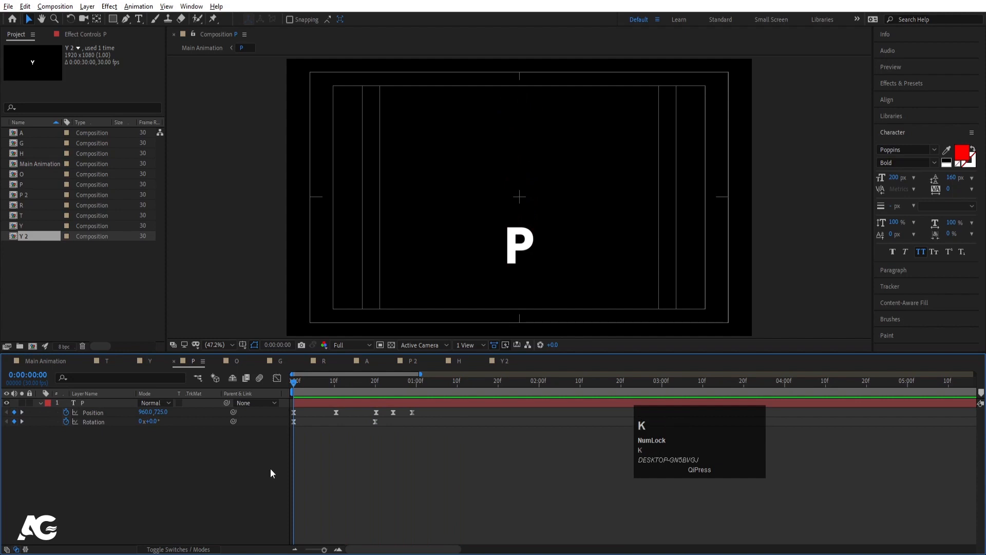
key("k")
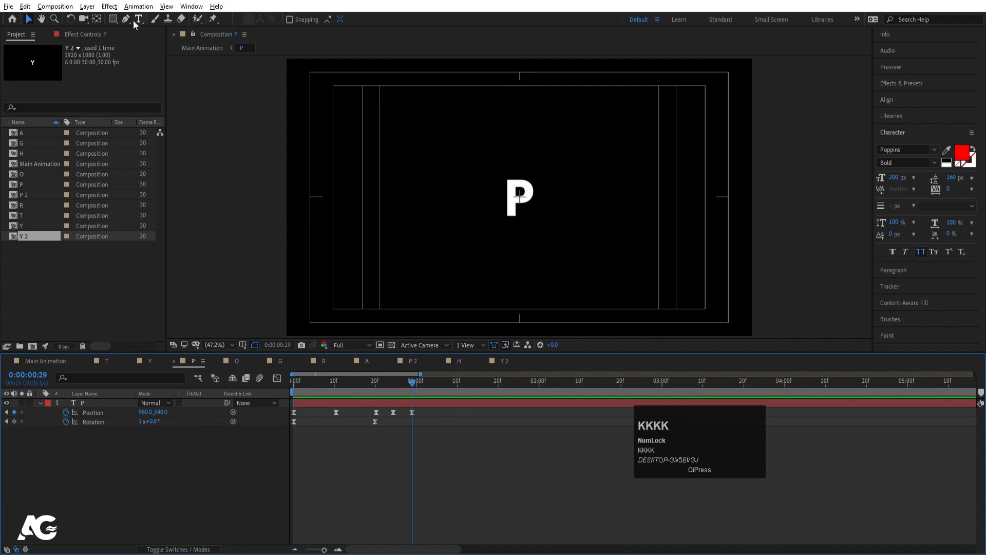
left_click(114, 19)
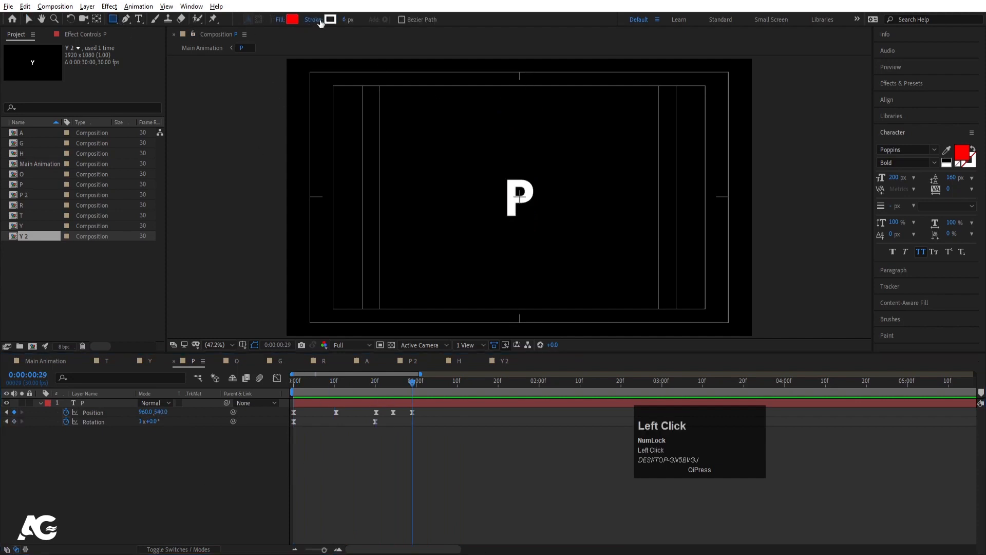
left_click(319, 22)
left_click(439, 245)
left_click(470, 307)
left_click_drag(461, 60, 577, 215)
- Set the P layer's track matte to Alpha Matte "Shape Layer 1", preview the reveal, and collapse the layer properties
left_click(107, 441)
left_click(199, 439)
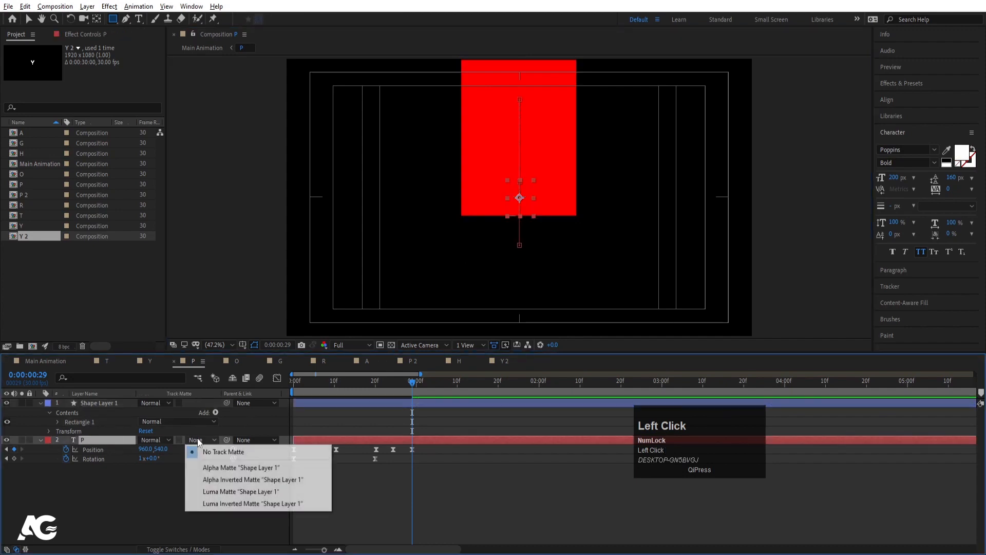
left_click(218, 468)
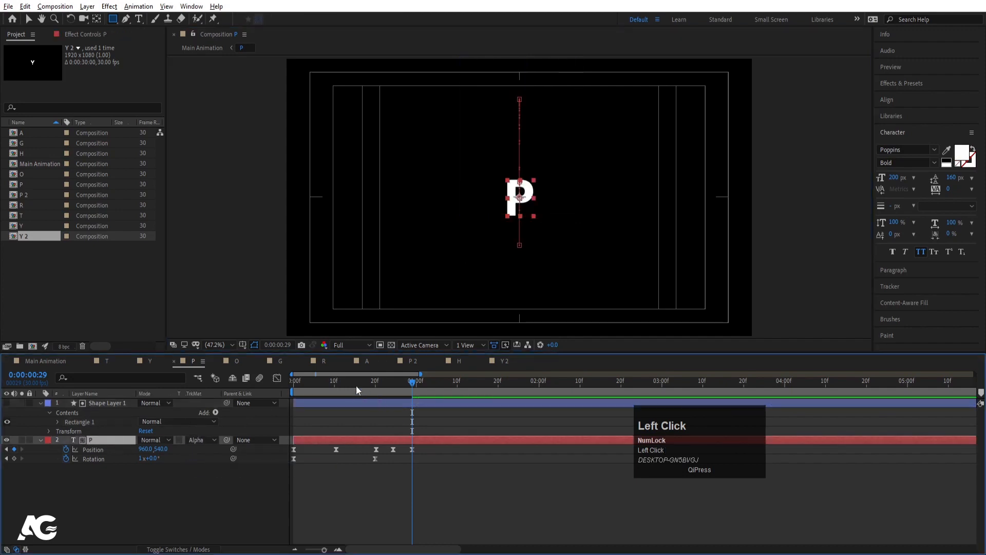
key("space")
key("apostrophe")
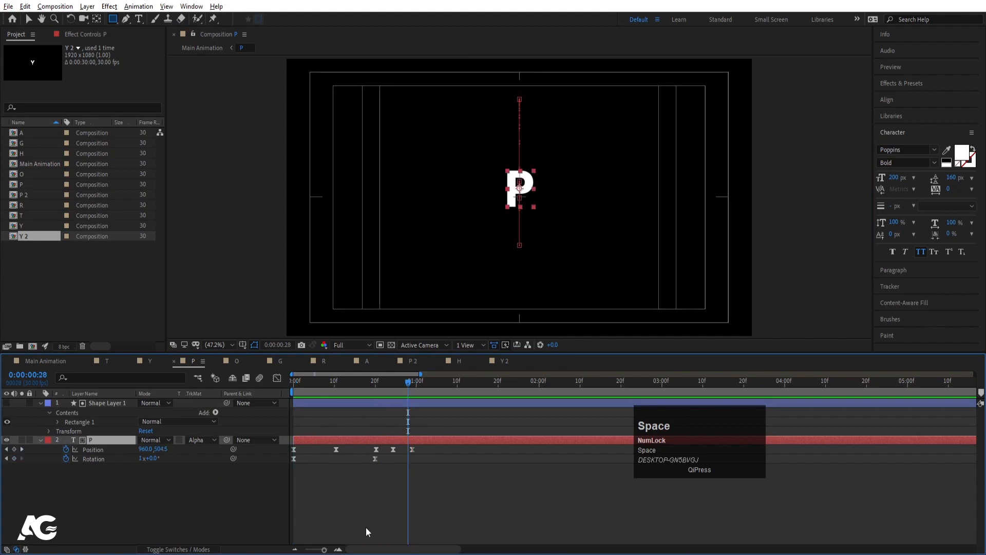
left_click(364, 516)
key("u")
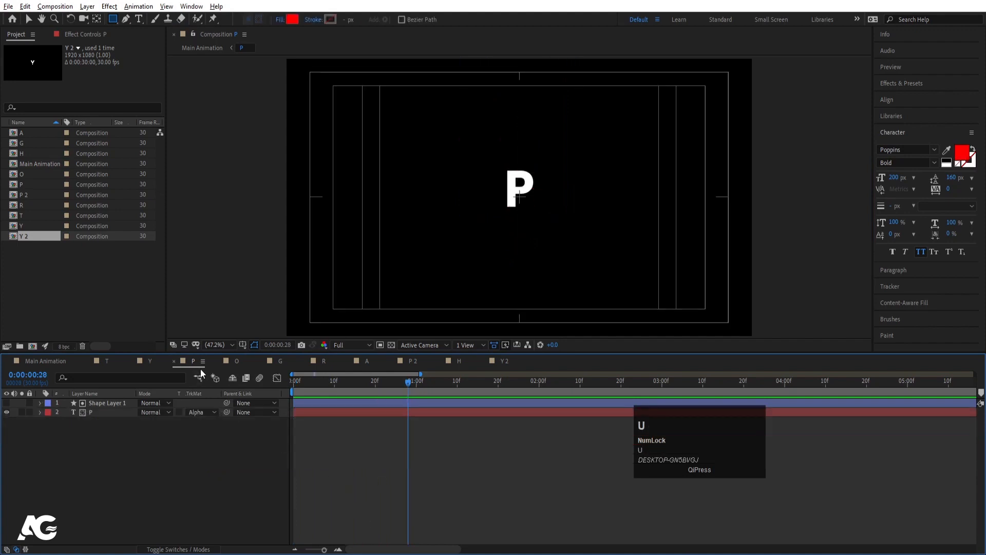
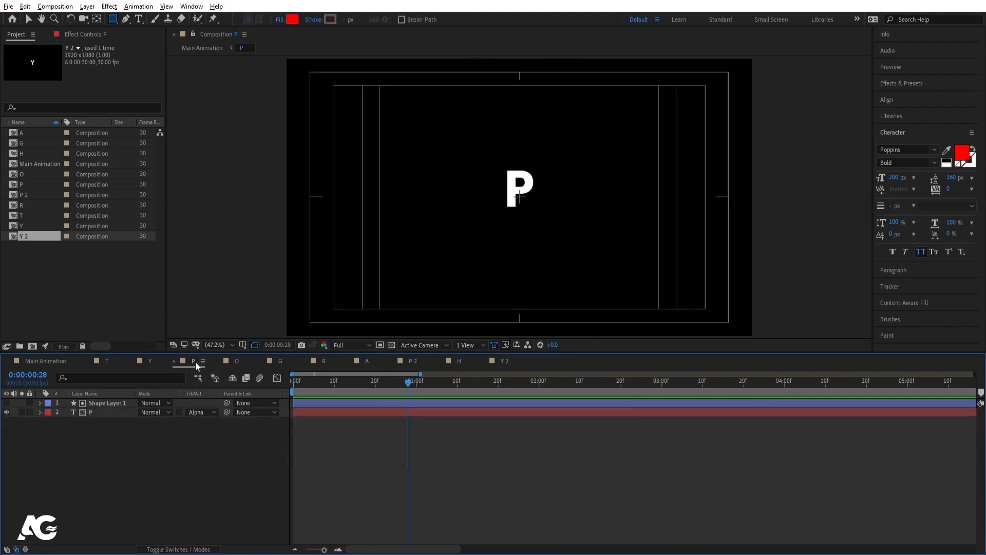
- In composition O, draw an ellipse with no fill and a red stroke over the letter's inner opening
left_click(235, 361)
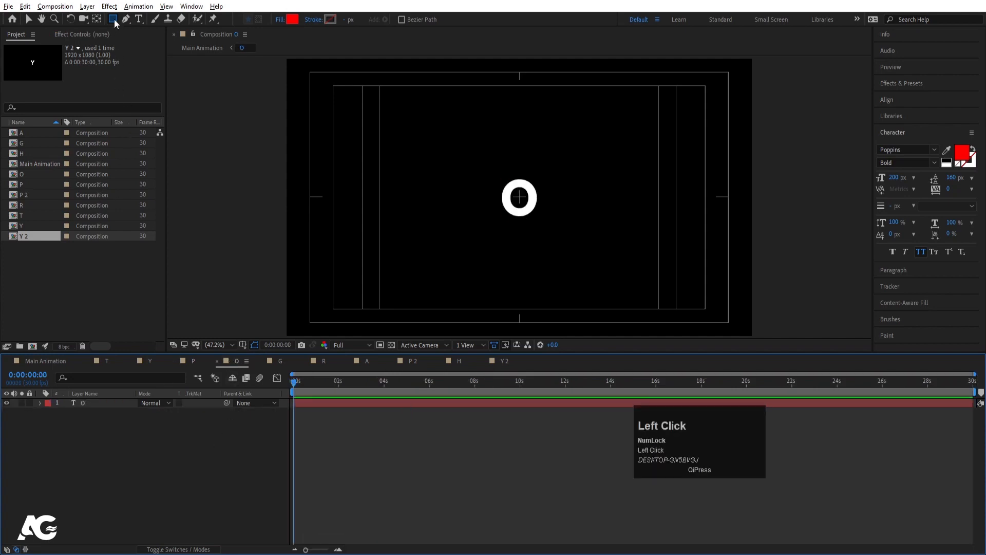
left_click_drag(114, 20, 158, 46)
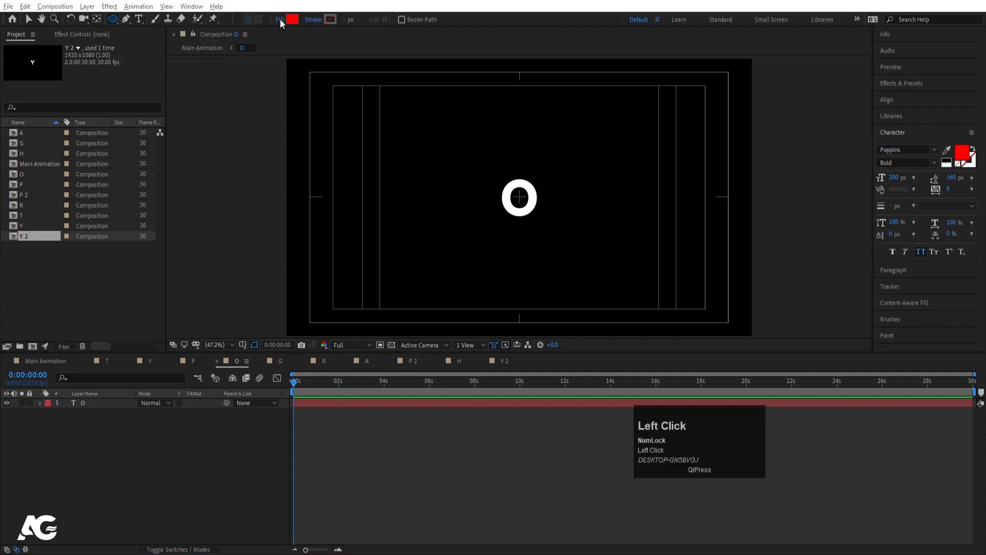
left_click(279, 19)
left_click(444, 245)
left_click(476, 310)
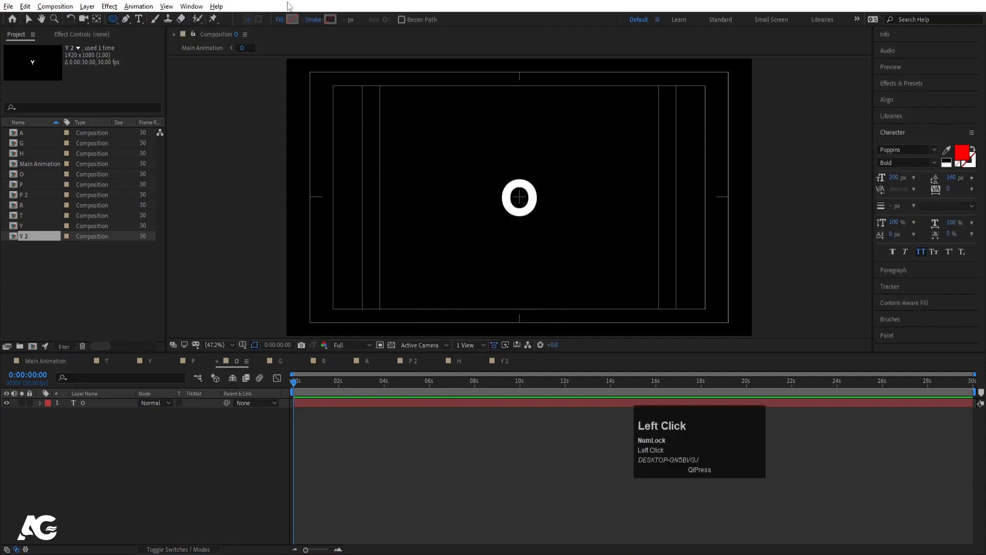
left_click(330, 20)
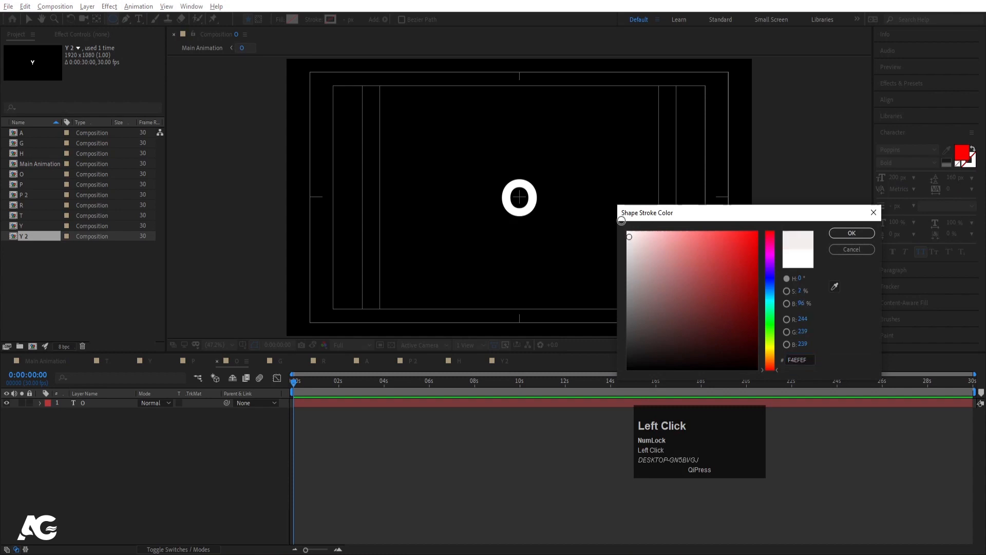
left_click(755, 233)
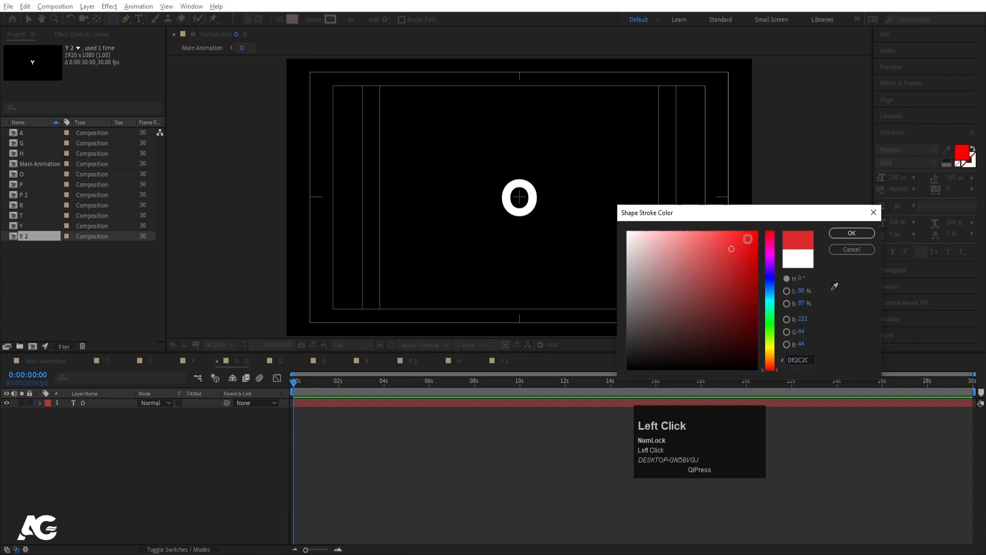
left_click(851, 234)
scroll(521, 198, "up", 4)
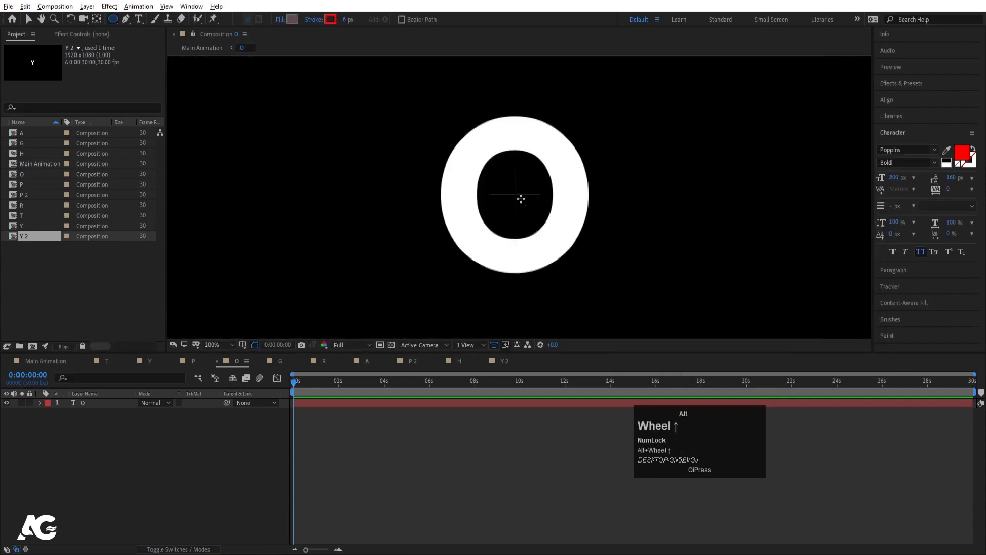
left_click_drag(456, 152, 551, 215)
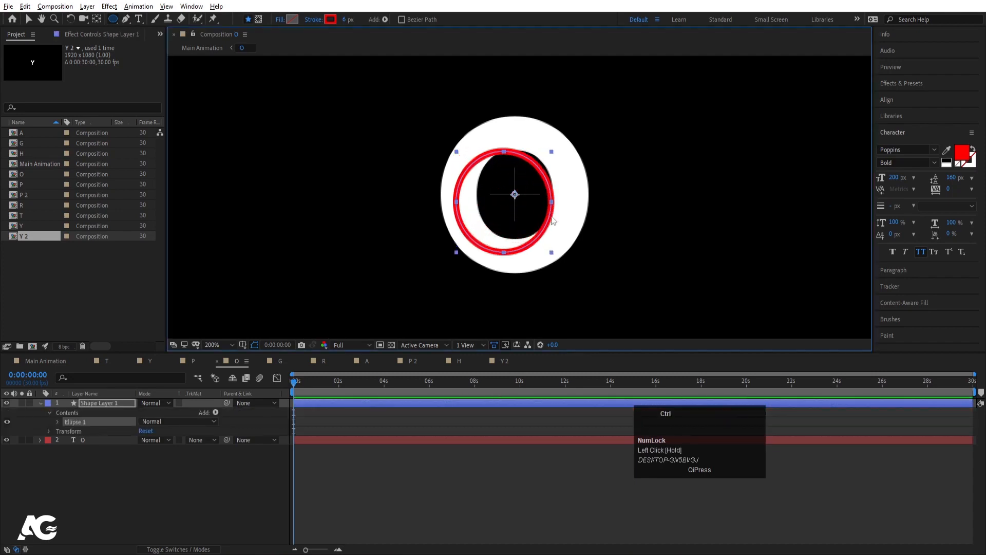
- Center the ellipse layer's anchor point on the shape, and align the layer horizontally and vertically to the composition's center
key("ctrl+alt+Home")
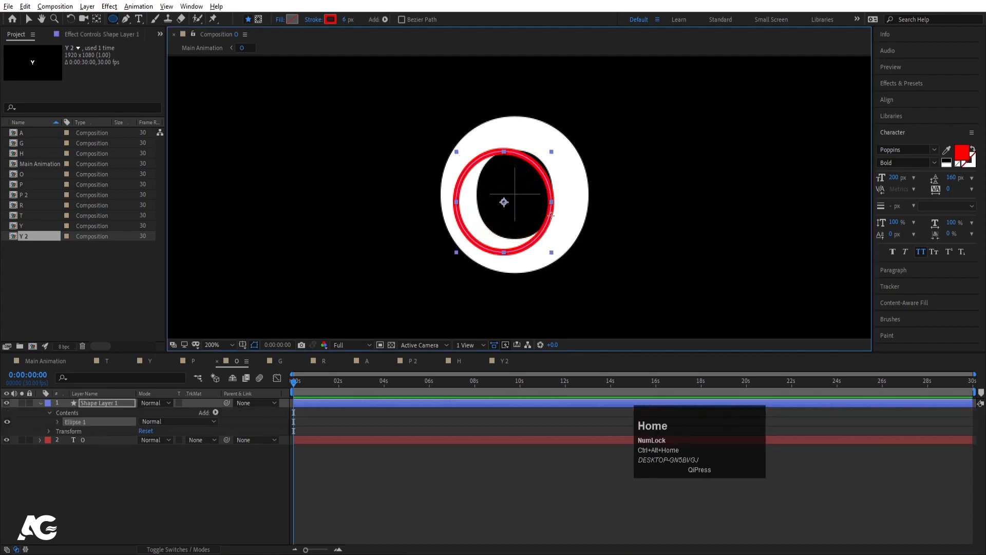
left_click(896, 101)
left_click(901, 127)
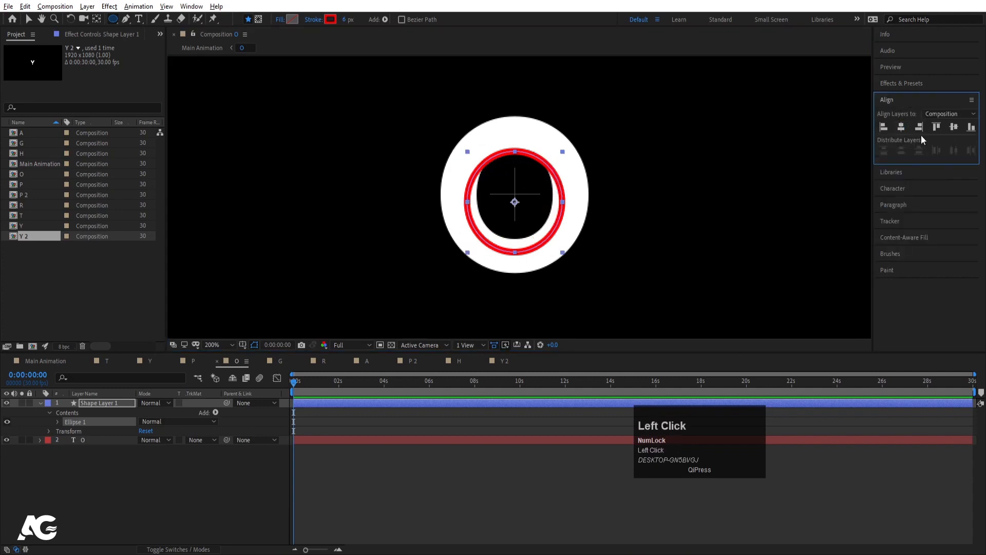
left_click(954, 127)
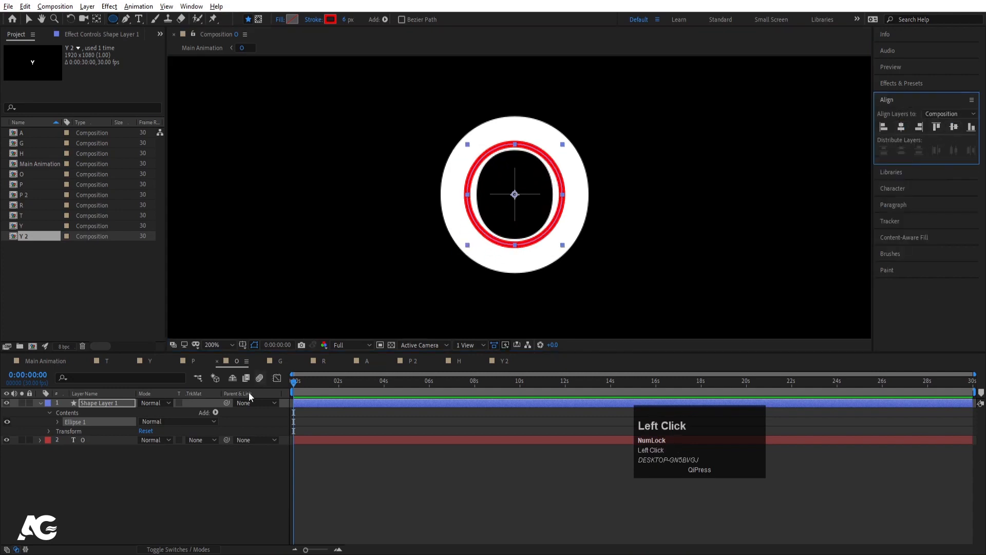
- Scale the ellipse layer to 121% and set its stroke width to 31 px so the ring covers the O
key("s")
left_click_drag(152, 412, 162, 411)
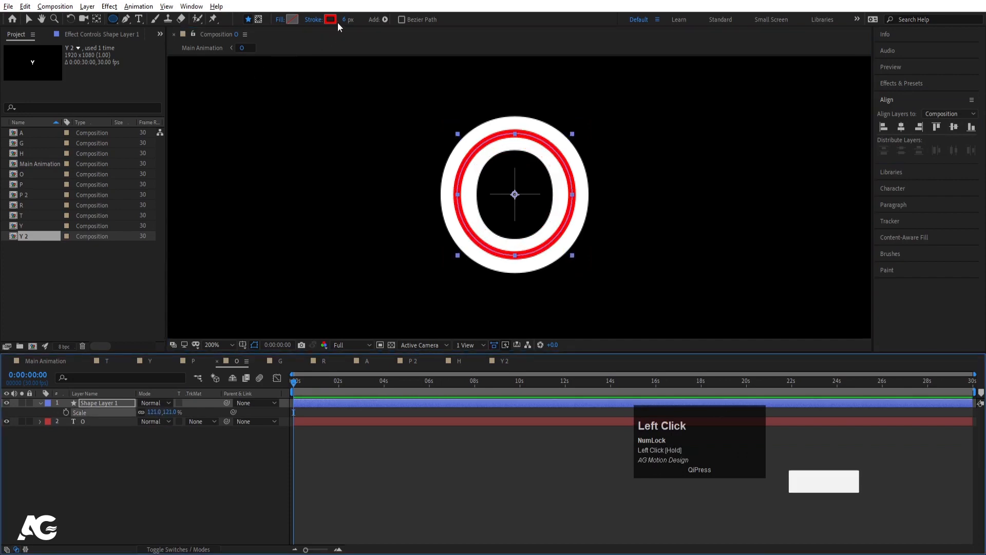
left_click_drag(345, 20, 360, 20)
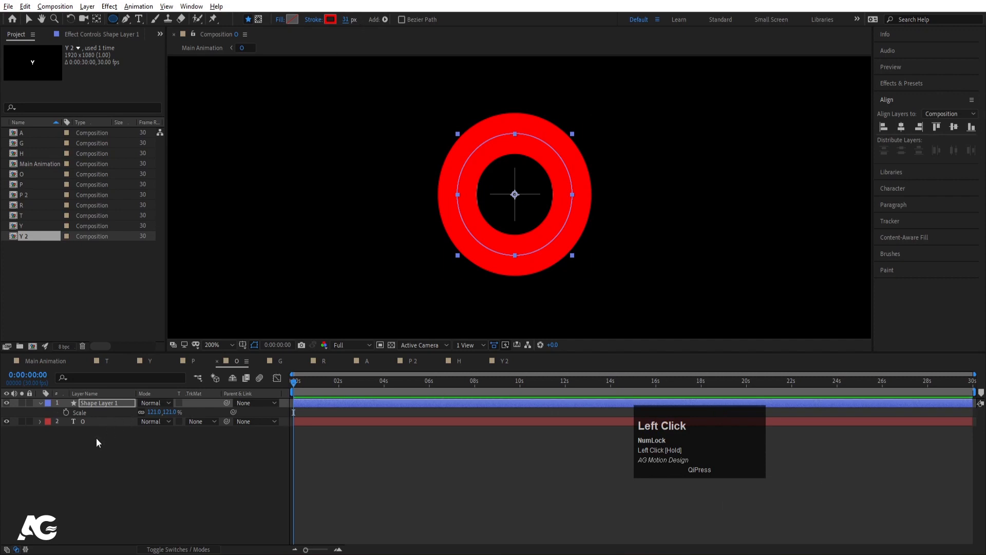
- Delete the O text layer and change the ellipse's stroke color to white
left_click(86, 424)
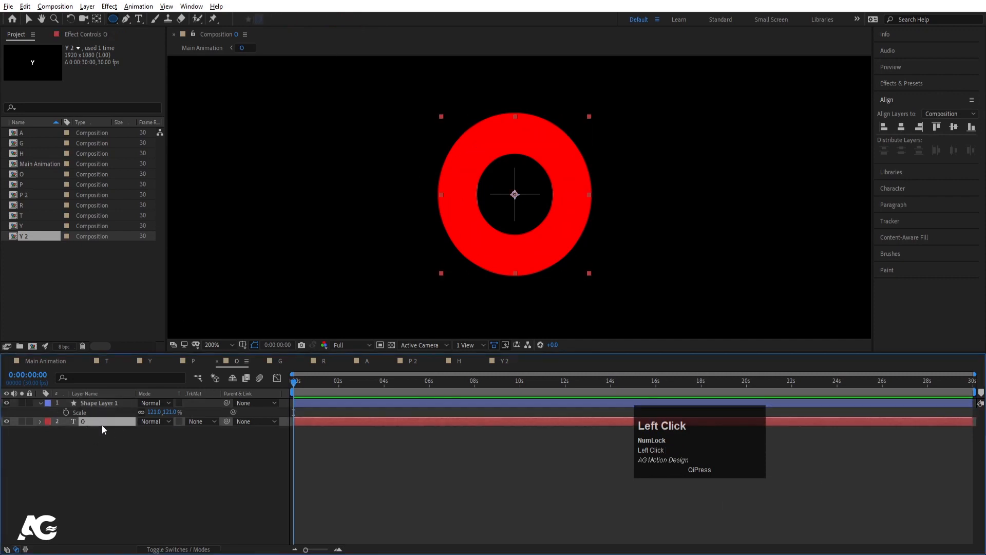
key("Delete")
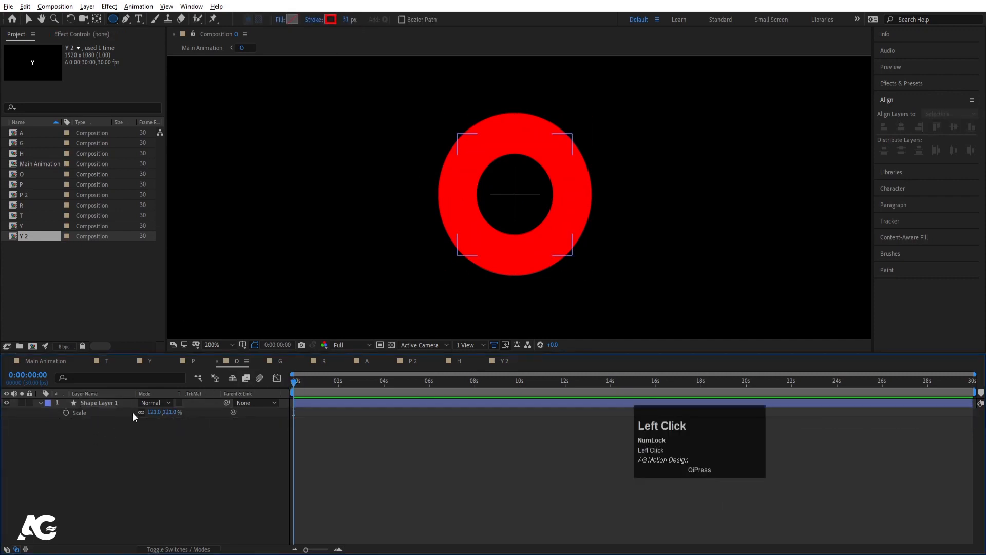
left_click(119, 403)
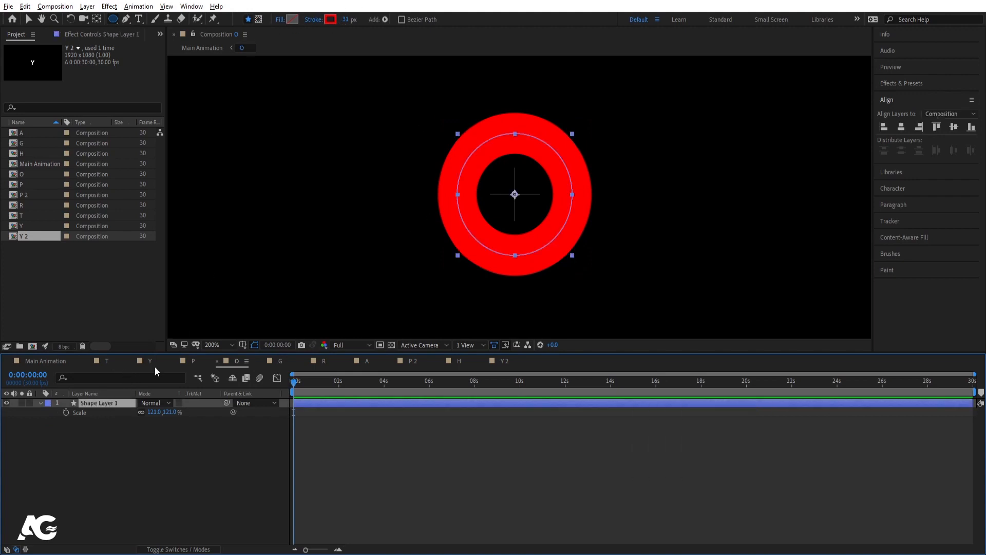
left_click(333, 19)
left_click_drag(668, 241, 618, 209)
left_click(839, 236)
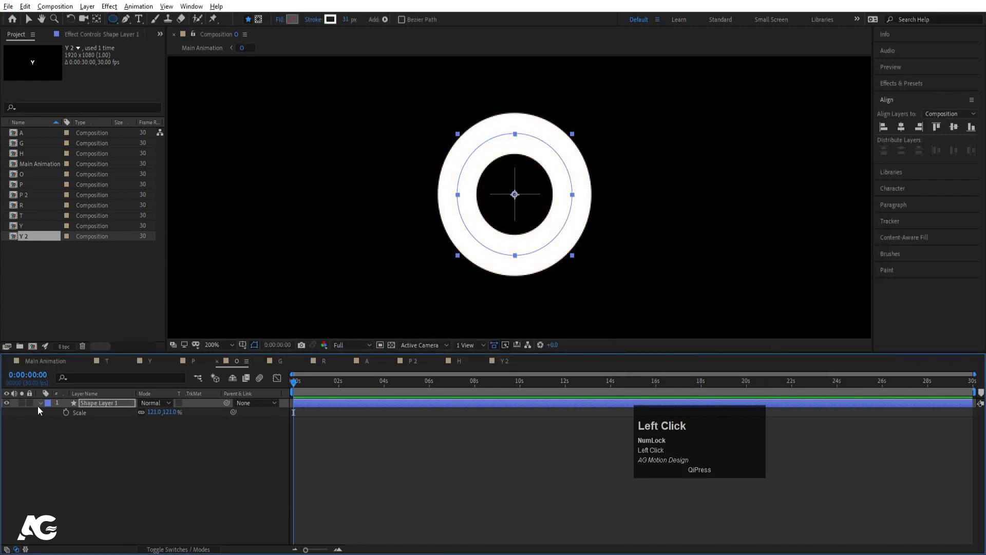
- Add Trim Paths to the ellipse in Shape Layer 1 and expand its properties
left_click(39, 404)
left_click(40, 404)
left_click(218, 412)
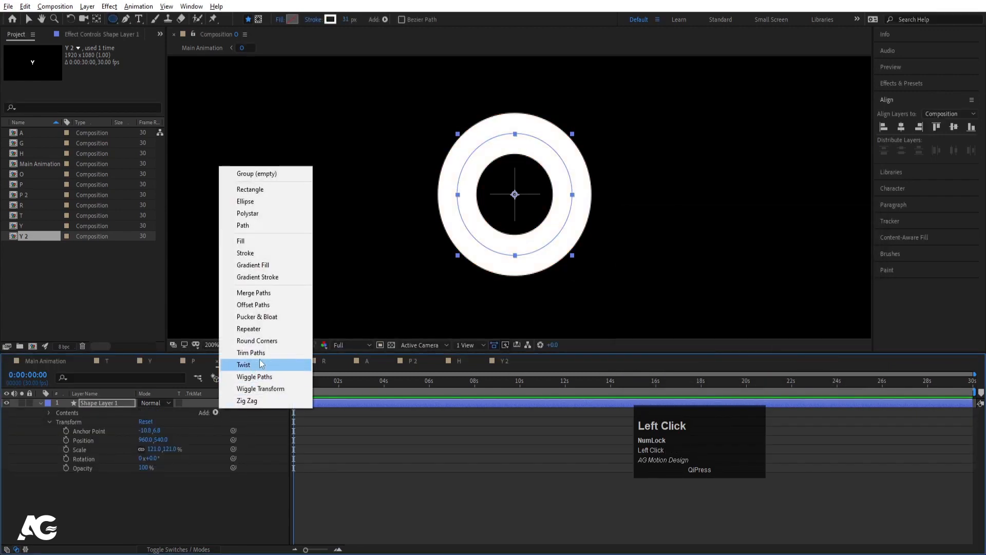
left_click(244, 364)
left_click(66, 441)
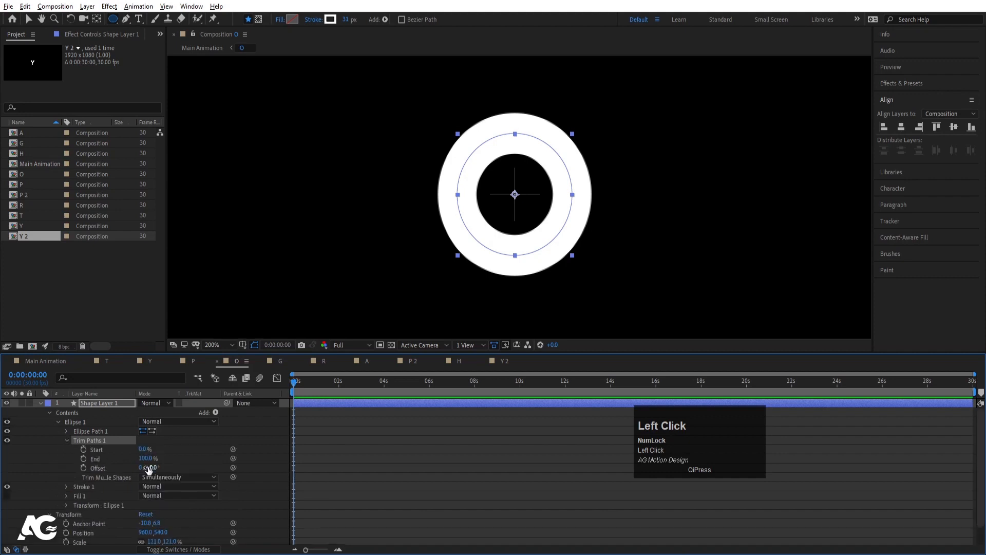
- Keyframe the Trim Paths End value from 0% at 0:00:00:00 to 100% at 0:00:00:29
left_click_drag(146, 459, 76, 467)
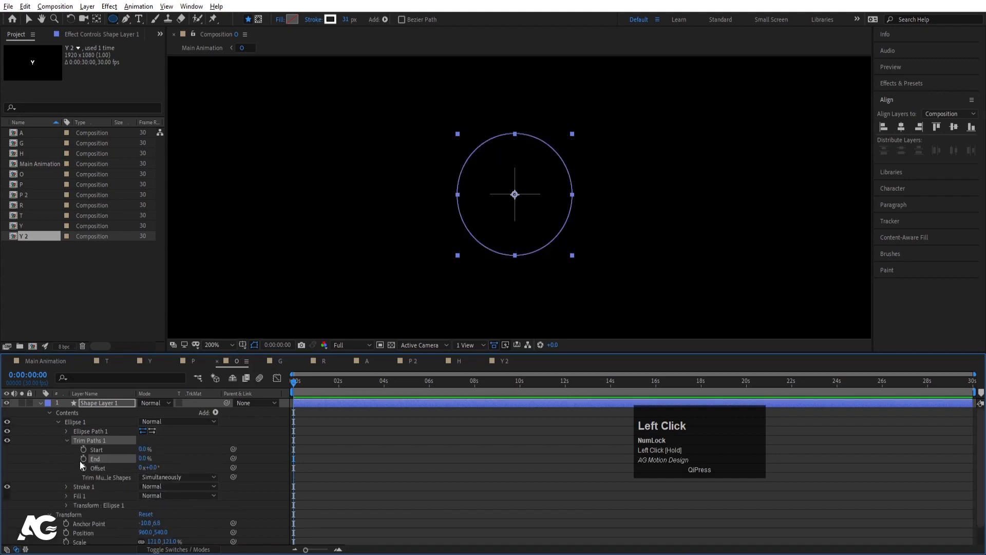
left_click(84, 459)
key("u")
key("equal")
key("equal")
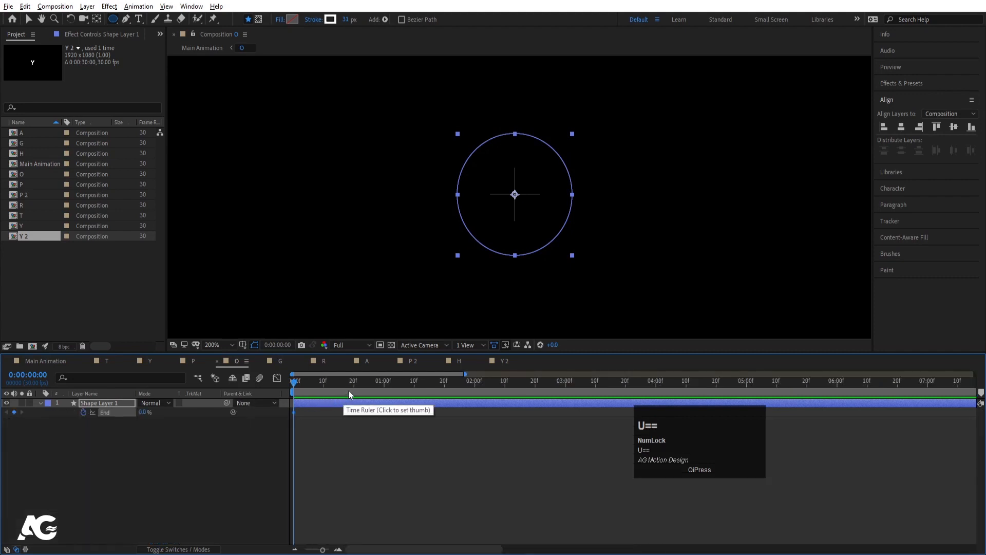
left_click(382, 381)
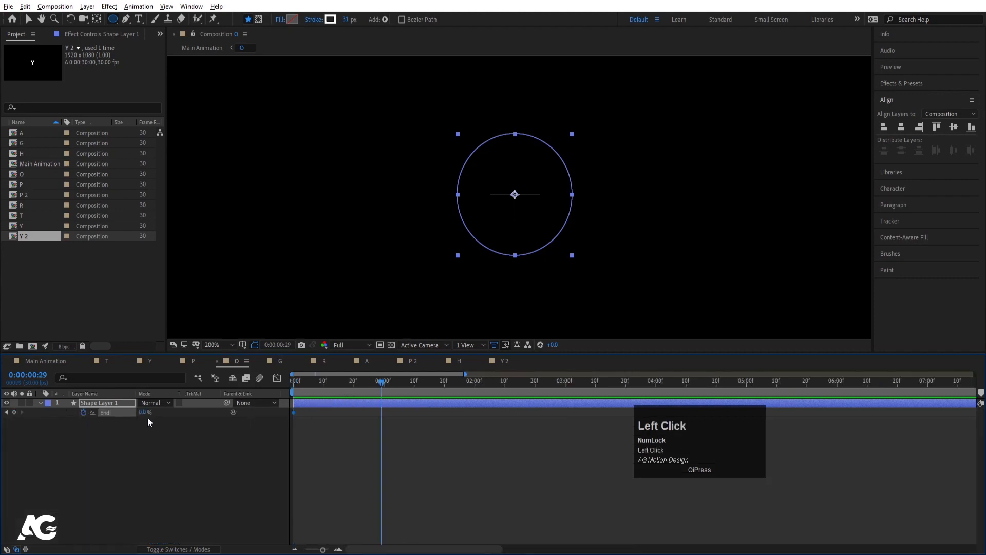
left_click_drag(146, 413, 197, 412)
- Apply Easy Ease to both Trim Paths End keyframes, preview the ring drawing on, and collapse the layer properties
left_click_drag(424, 449, 266, 383)
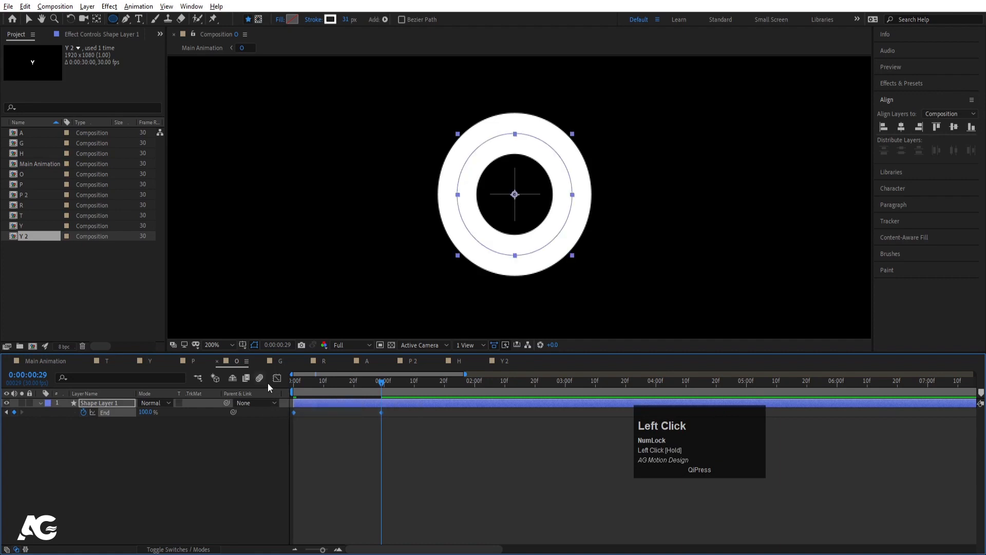
key("F9")
key("space")
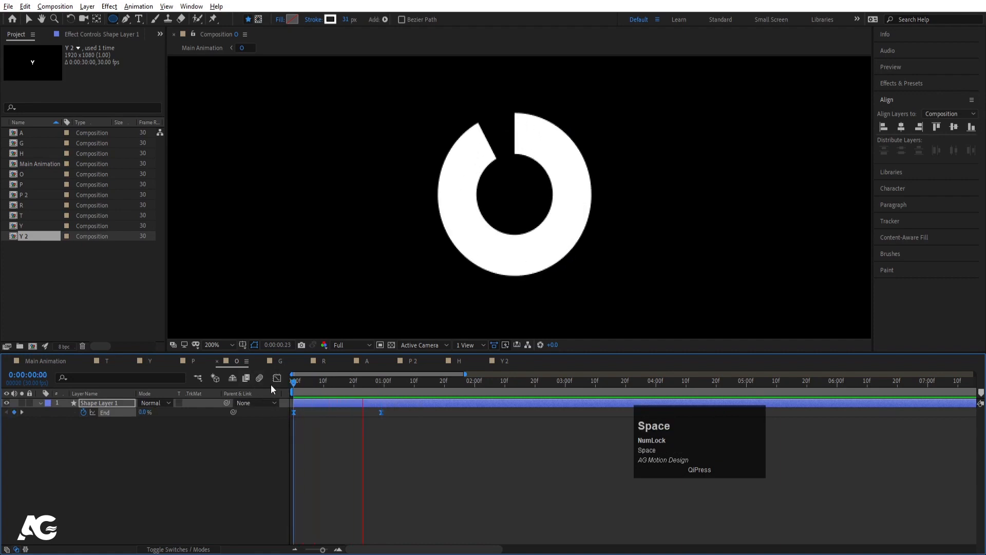
left_click(177, 410)
left_click(40, 403)
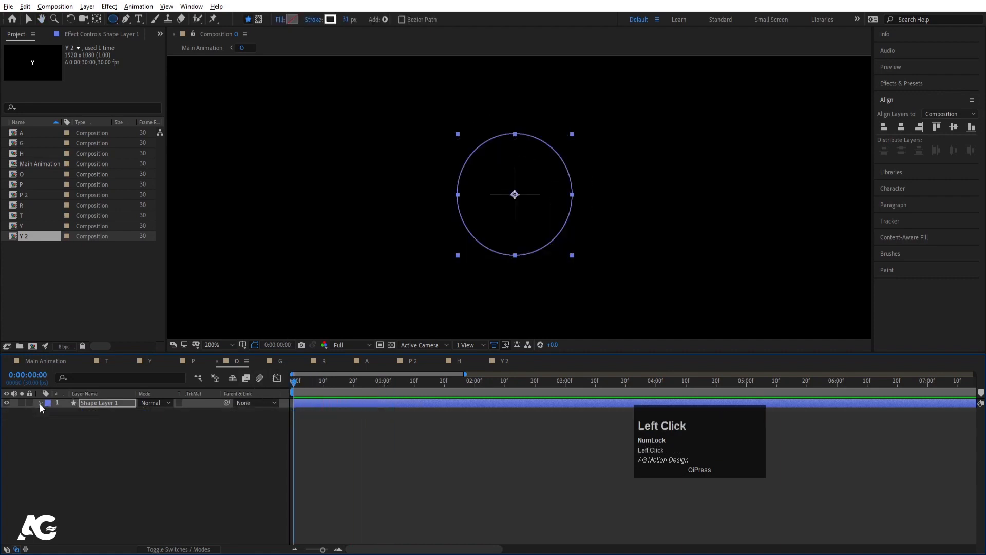
- Set the Line Cap of the ellipse's Stroke 1 to Round Cap and preview the animation
left_click(40, 403)
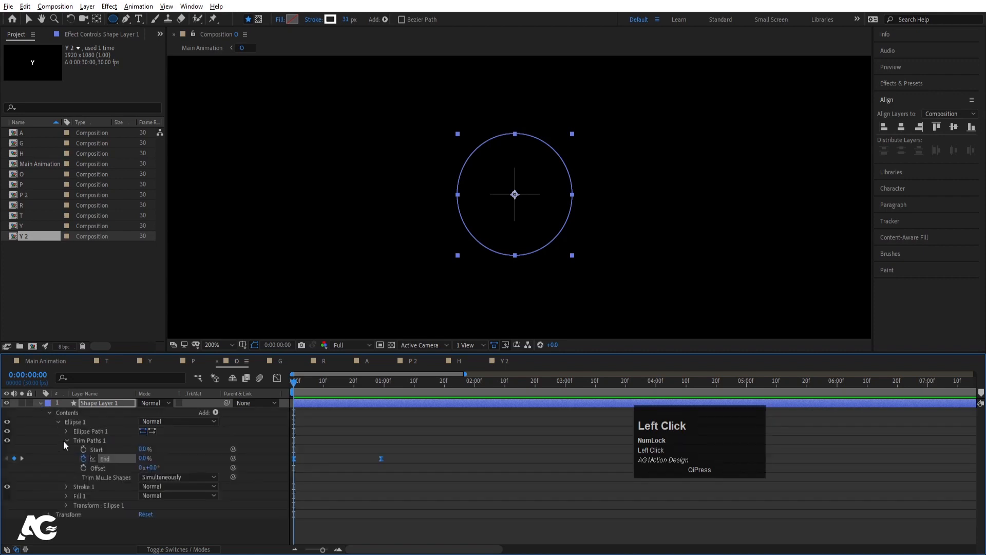
left_click(96, 401)
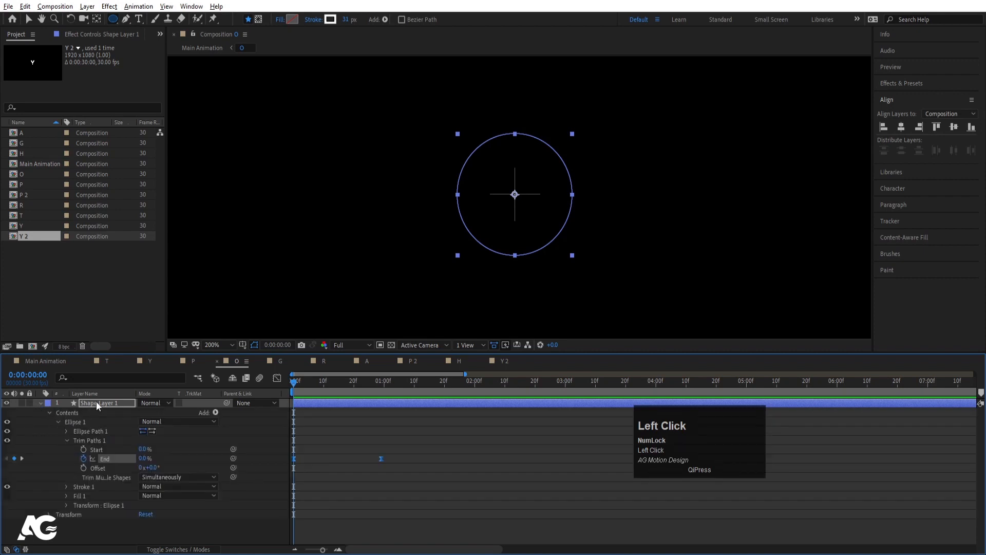
left_click(67, 430)
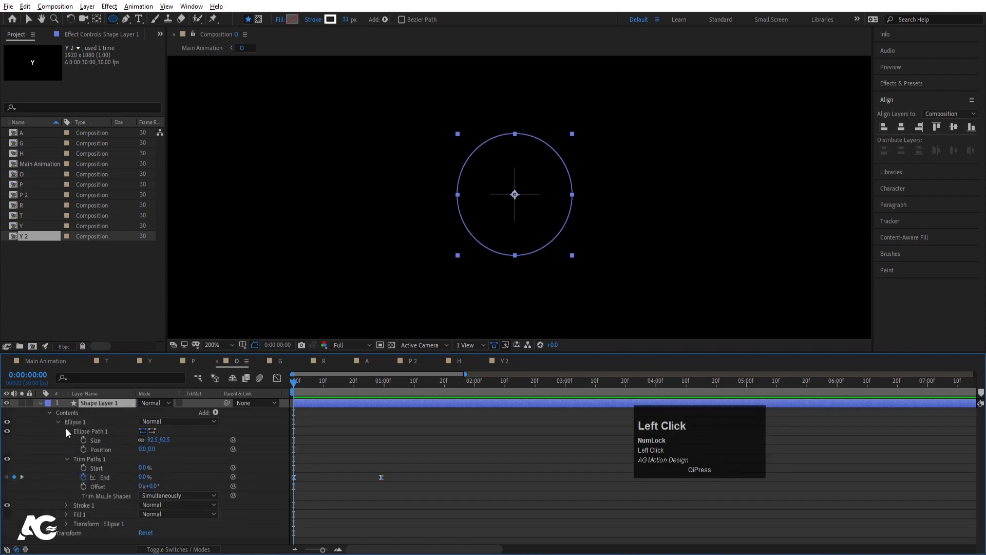
left_click(66, 431)
left_click(63, 484)
left_click(66, 486)
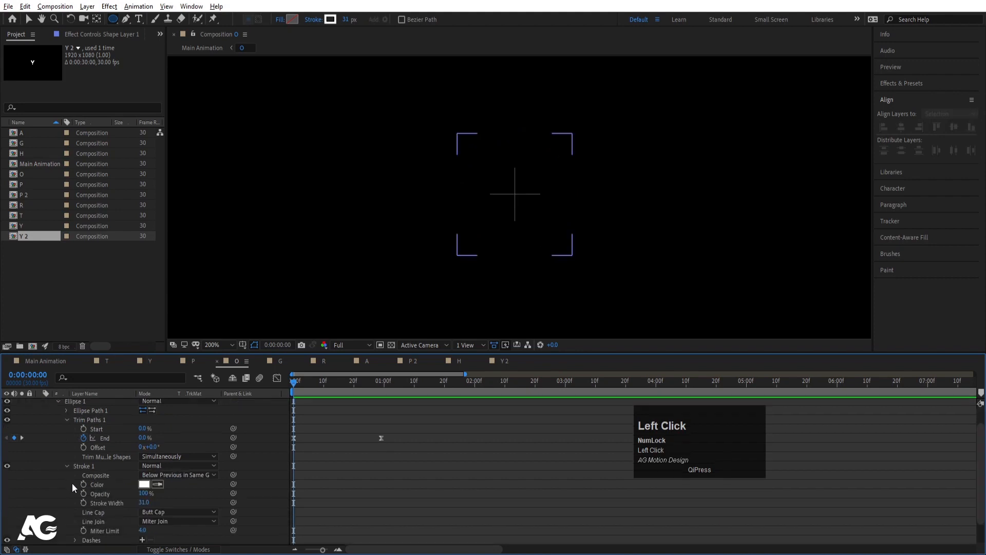
left_click(154, 512)
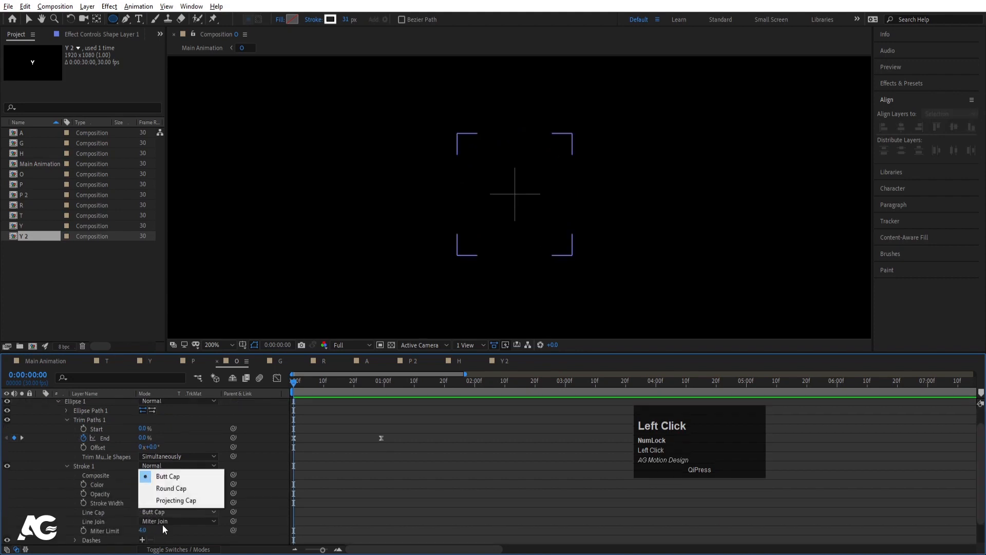
left_click(154, 488)
key("space")
key("space")
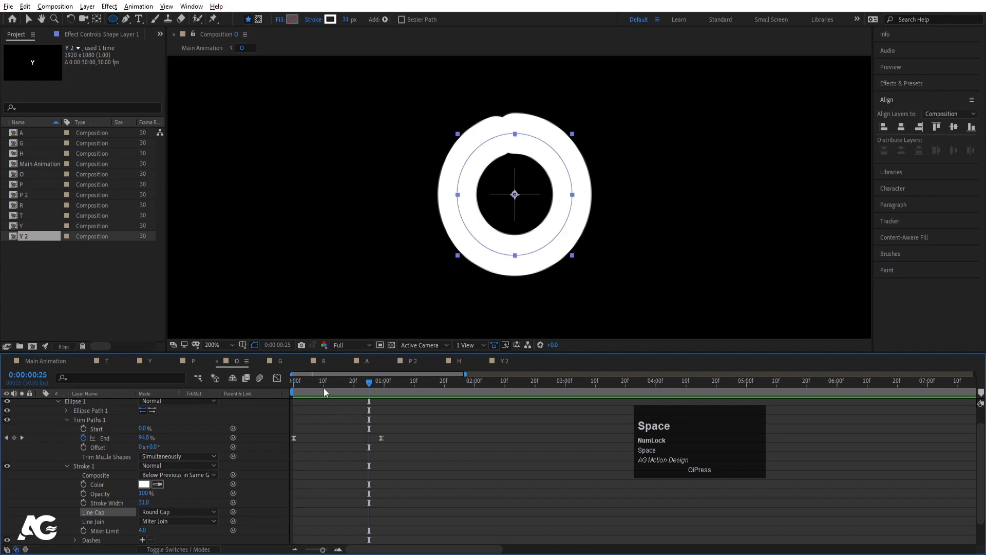
- Keyframe the ellipse's Stroke Width from 0 at 0:00:00:00 to 31 at 0:00:00:10
left_click_drag(320, 385, 275, 385)
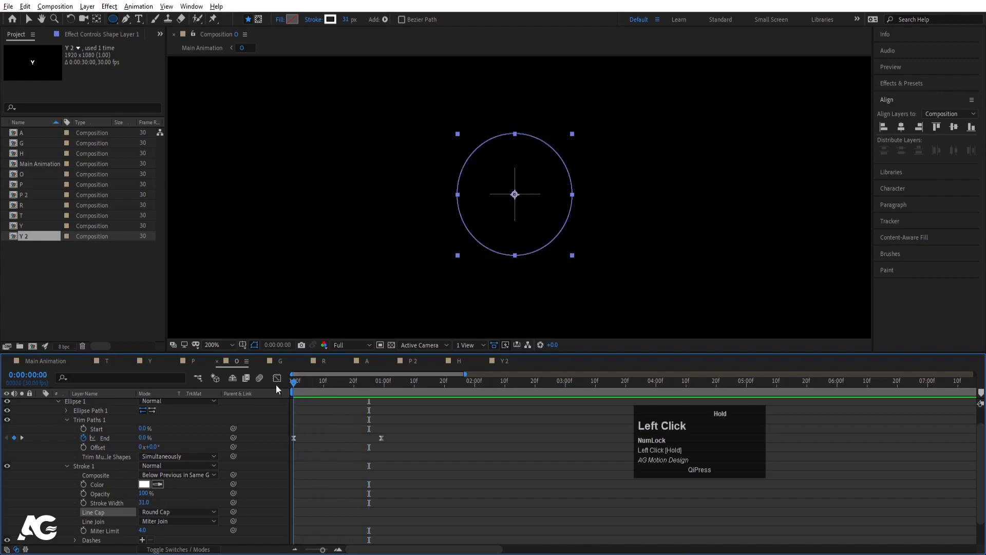
left_click(84, 503)
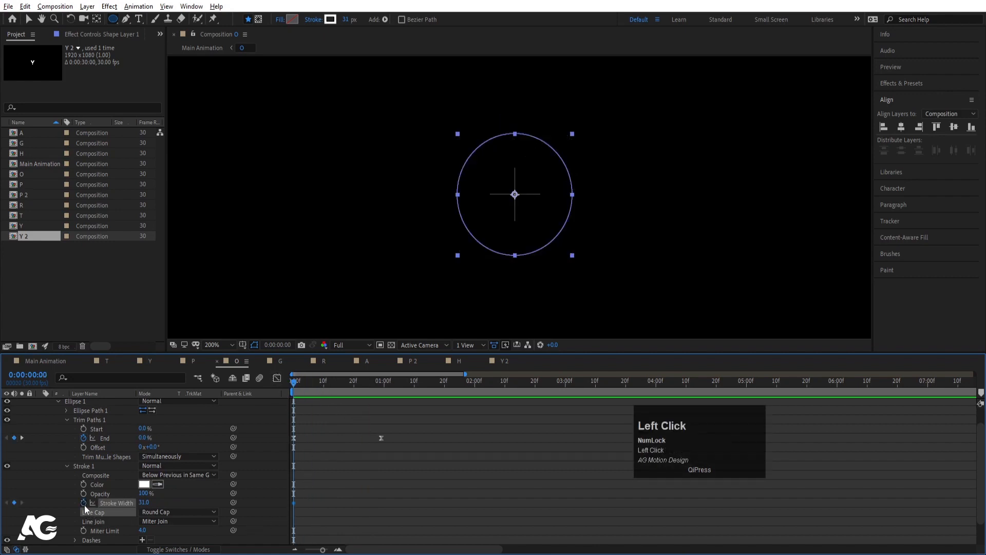
left_click(146, 503)
type("0")
key("Return")
key("space")
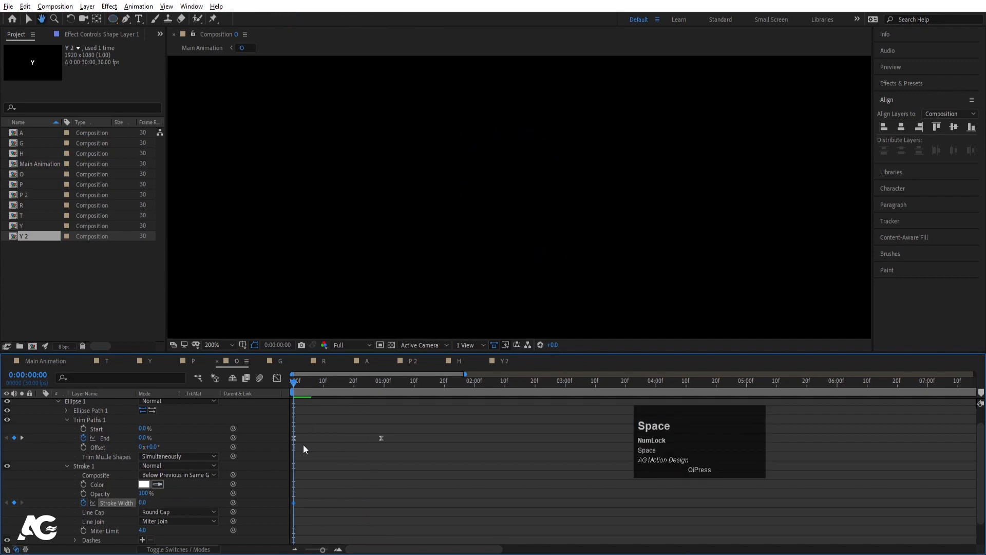
left_click(145, 503)
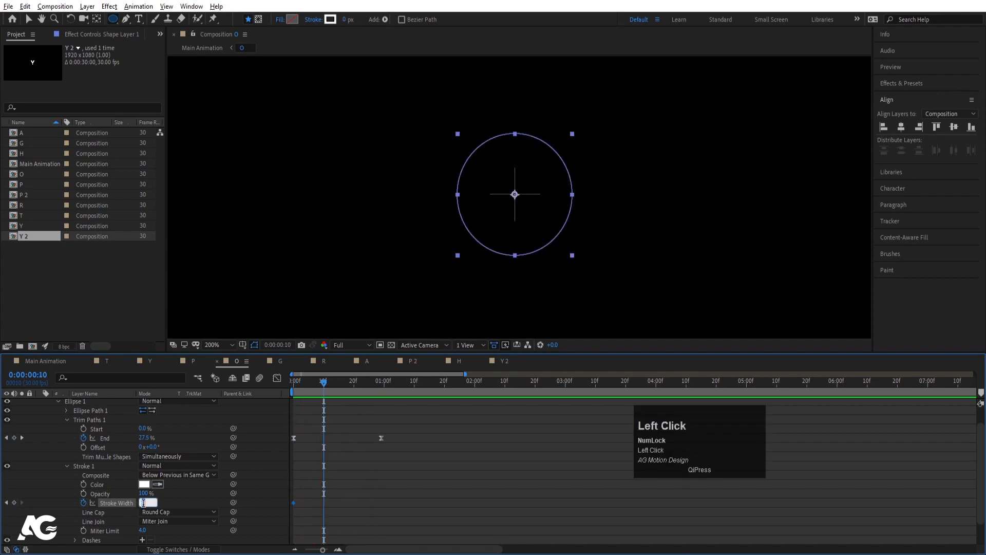
type("31")
key("Return")
left_click(344, 439)
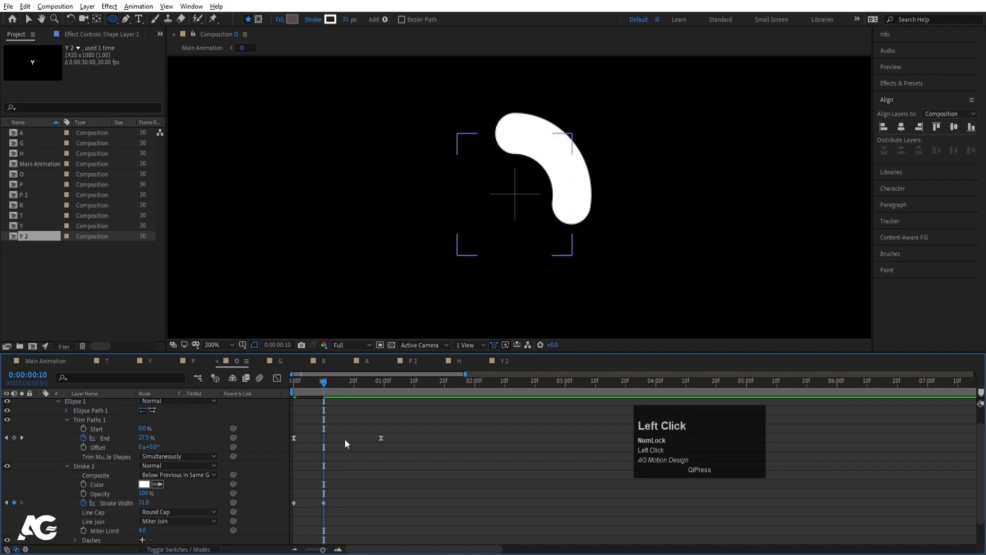
- Apply Easy Ease to both Stroke Width keyframes of the ring layer and preview the animation from the start
key("u")
left_click_drag(338, 433, 270, 417)
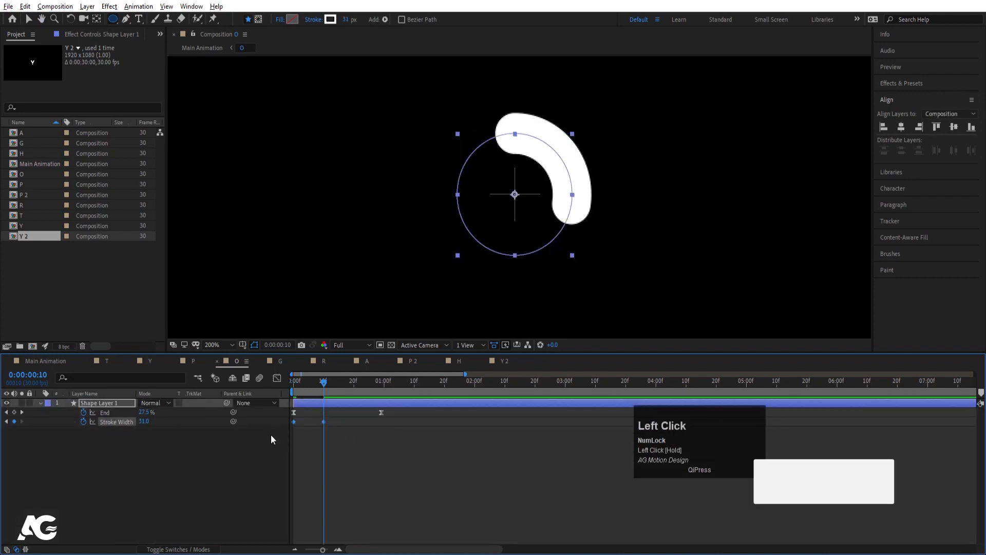
key("F9")
left_click_drag(323, 383, 282, 385)
key("space")
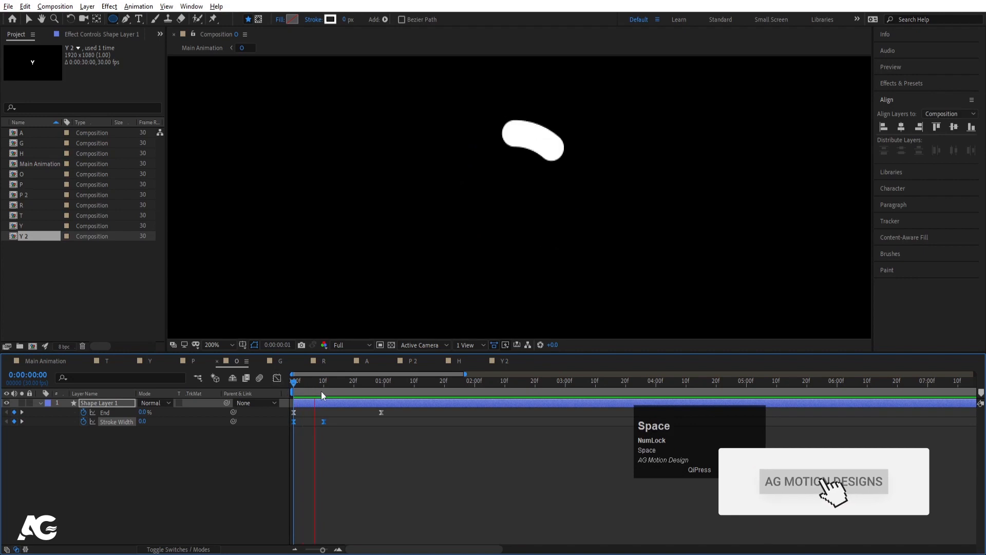
left_click(274, 393)
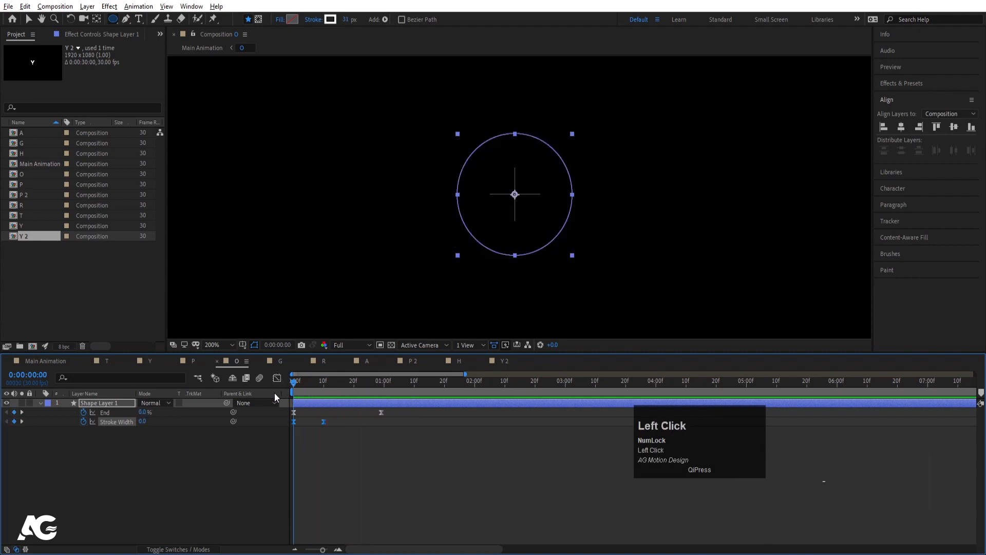
- Duplicate Shape Layer 1 five times to make six stacked ring layers
left_click(305, 403)
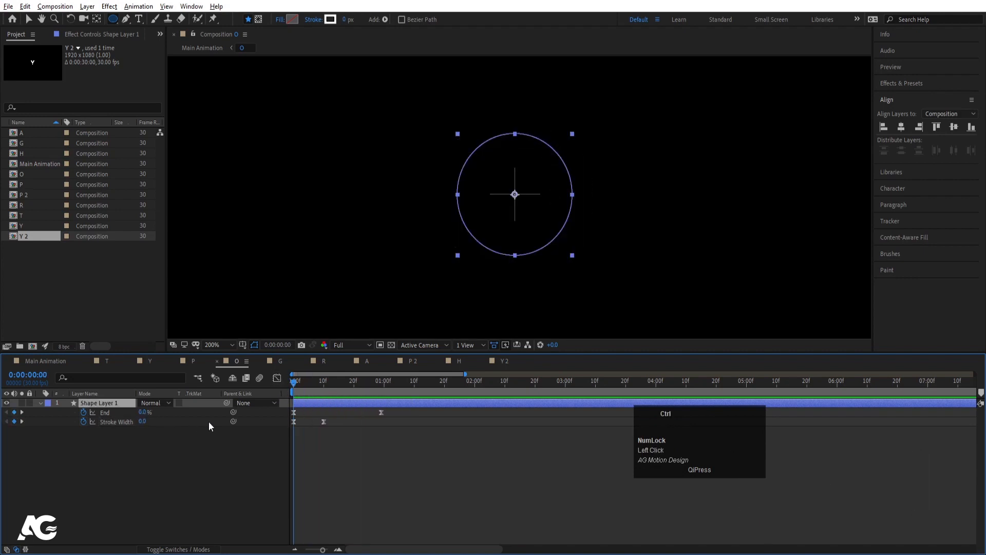
key("ctrl+d")
key("ctrl+d")
key("ctrl+d")
key("ctrl+d")
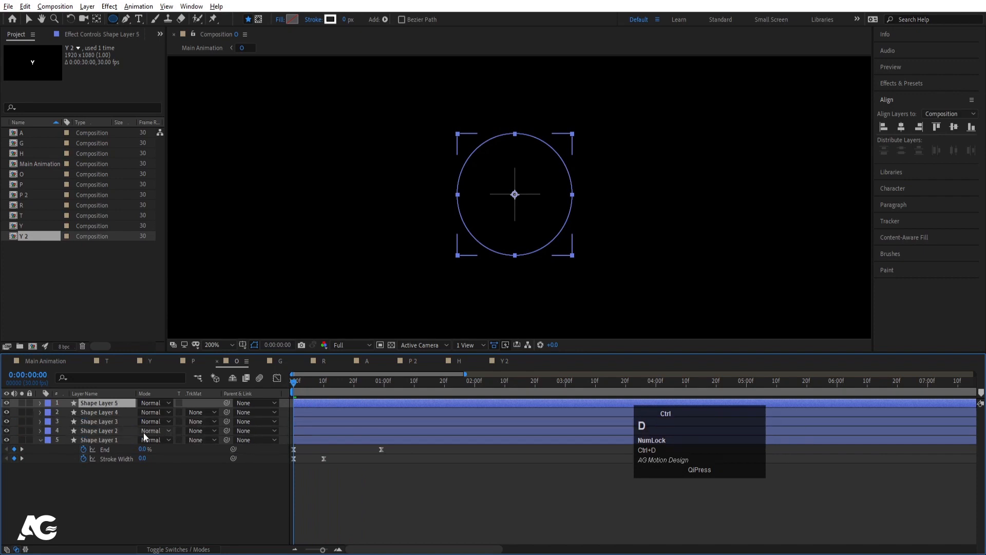
key("ctrl+d")
- Reveal the keyframed properties of all six shape layers, go to the Stroke Width keyframes at 0:00:00:10, and deselect the layers
left_click(88, 448, "shift")
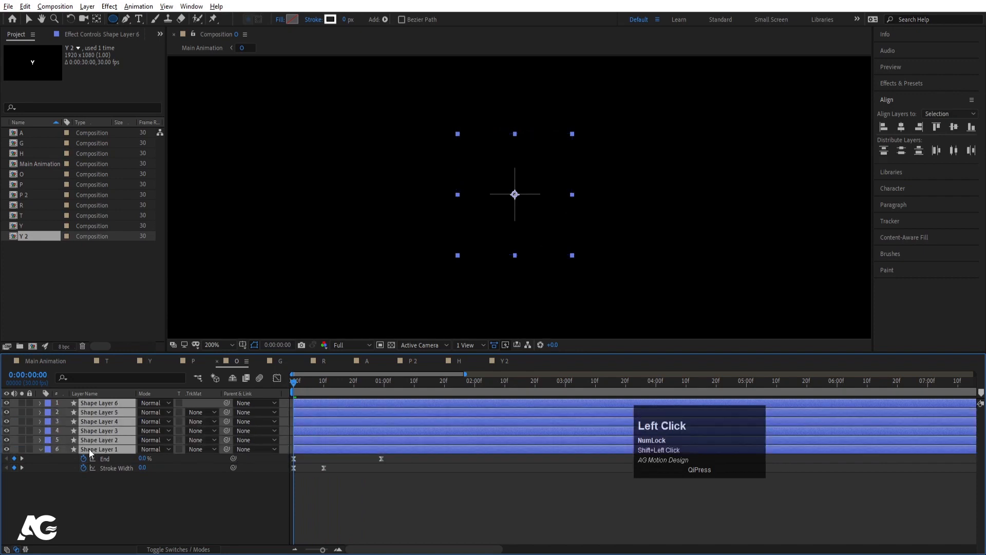
key("u")
scroll(311, 445, "down", 1)
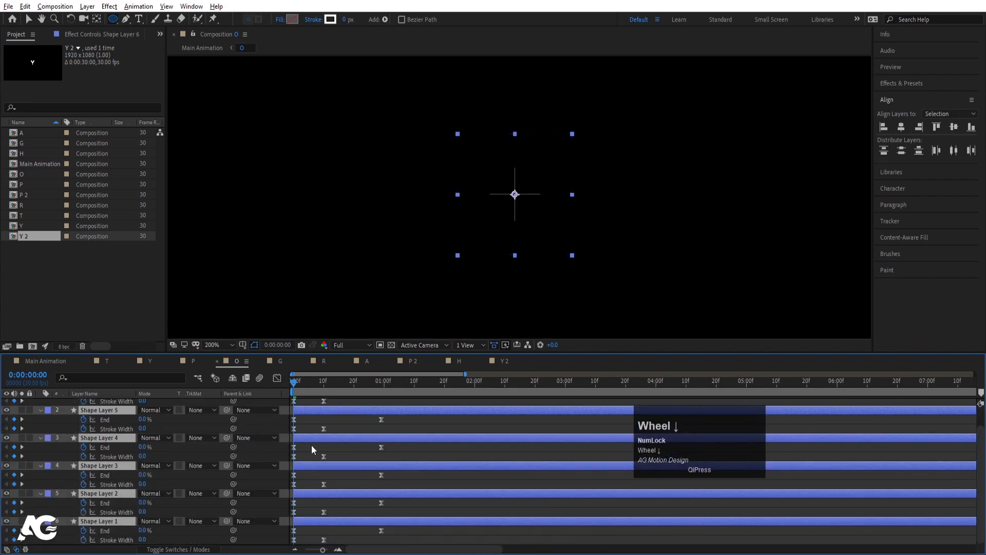
key("k")
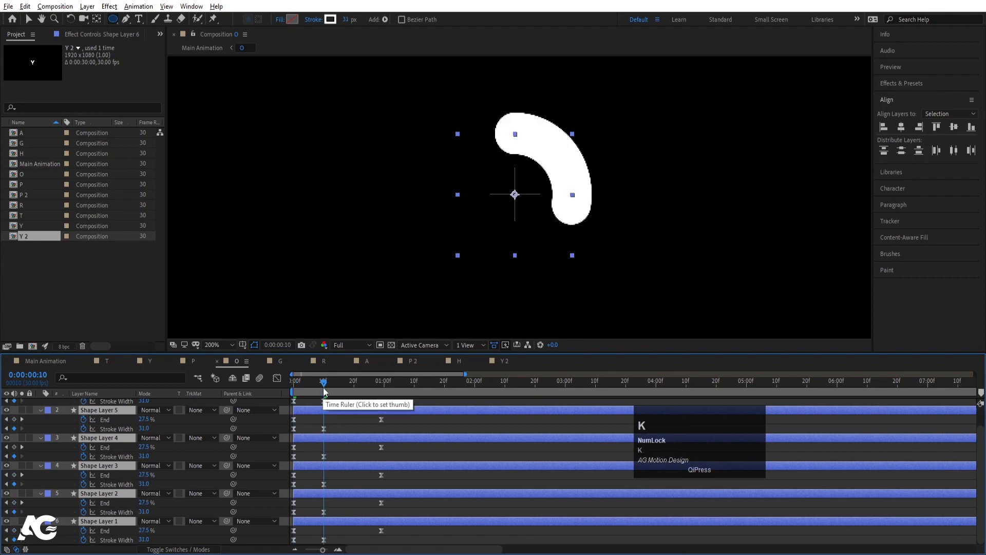
scroll(324, 508, "down", 1)
left_click(332, 498)
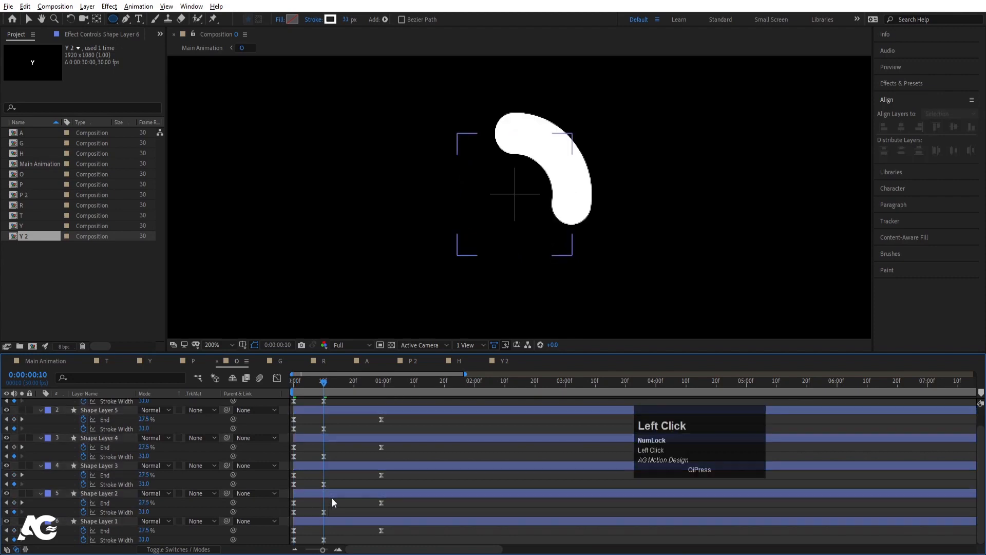
- At 0:00:00:10, set Stroke Width to 5 on Shape Layer 1 and 10 on Shape Layer 2, and open Shape Layer 3's Stroke Width for editing
left_click(108, 521)
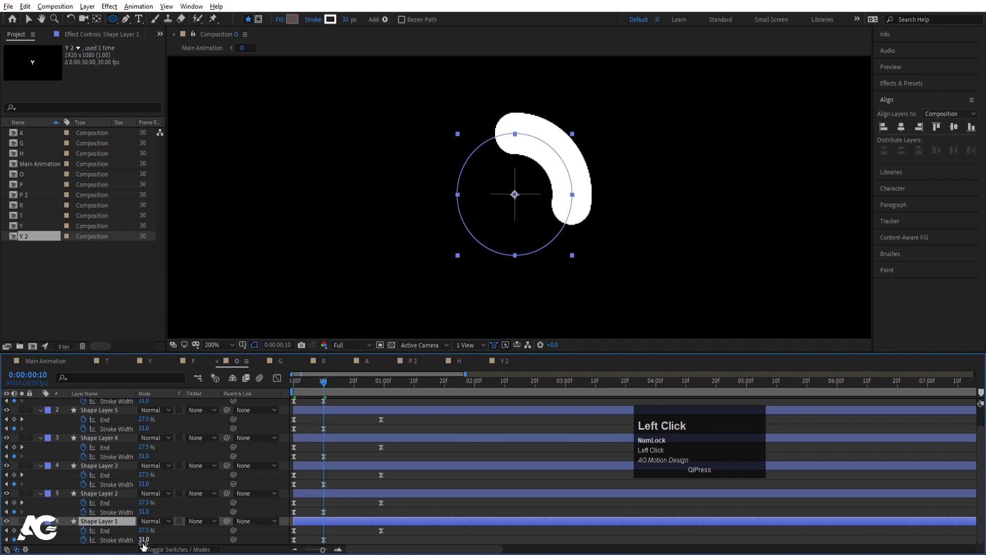
left_click(144, 540)
type("5")
key("Return")
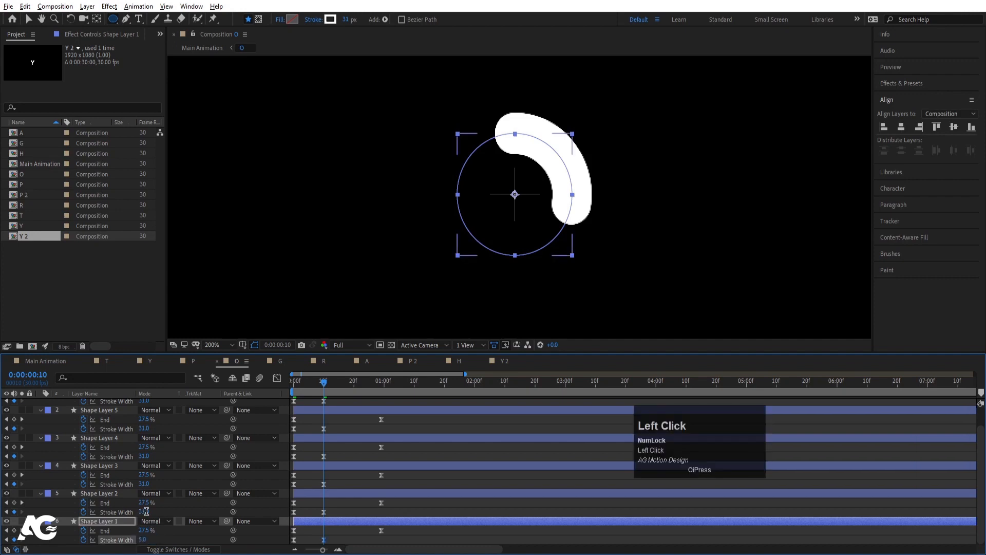
left_click(146, 511)
type("10")
key("Return")
left_click(143, 484)
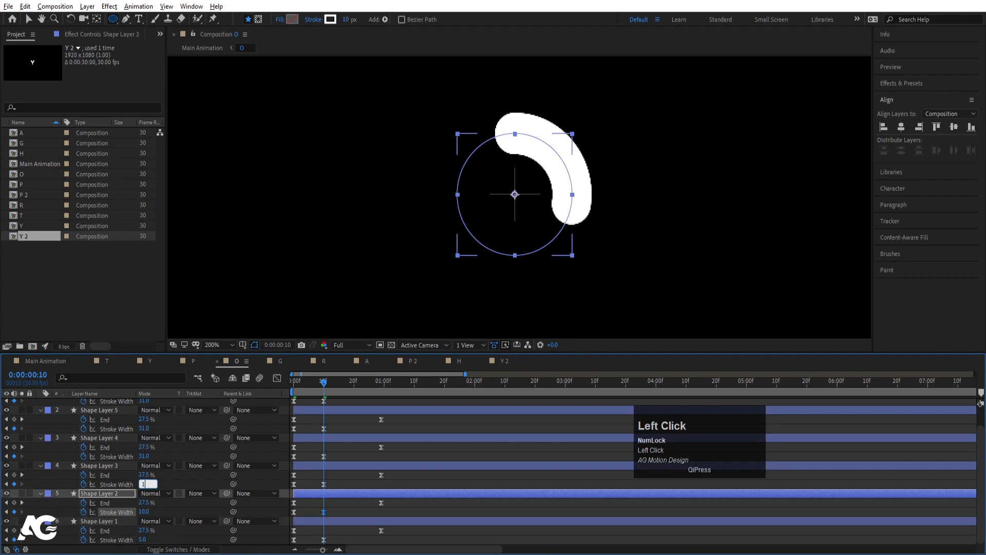
- Set the Stroke Width at frame 10 to 15 on Shape Layer 3, 20 on Shape Layer 4 and 25 on Shape Layer 5
key("Return")
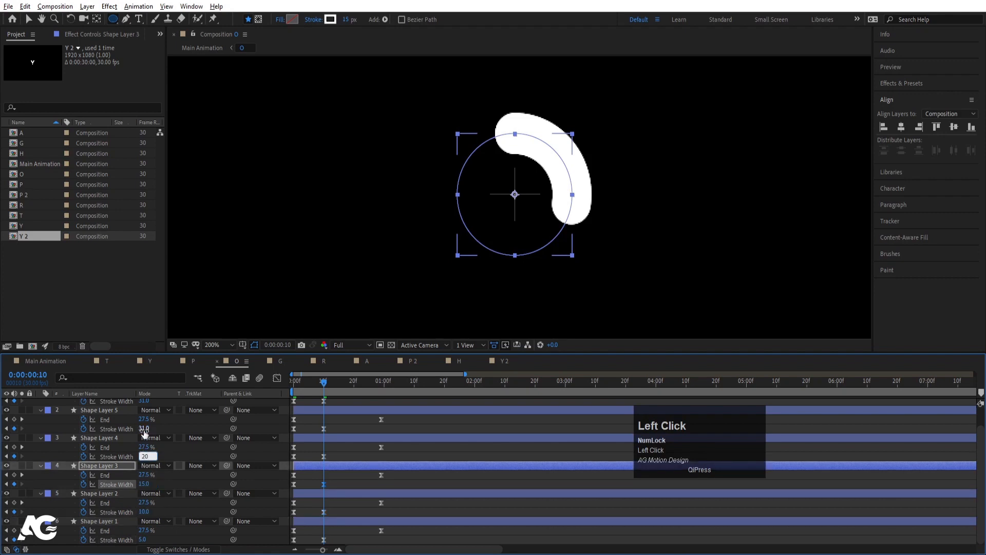
key("Return")
left_click(144, 429)
type("25")
scroll(194, 434, "up", 1)
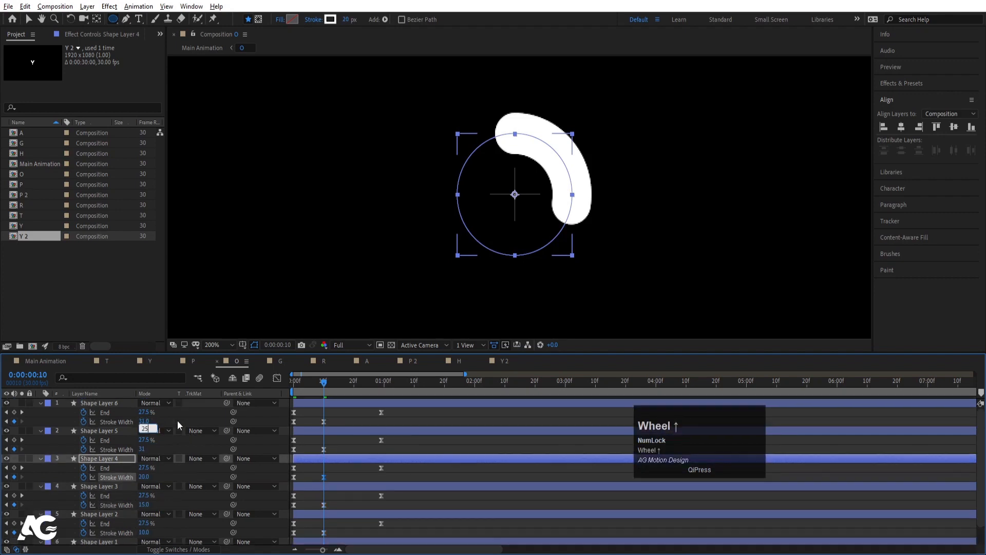
type("5")
left_click(179, 421)
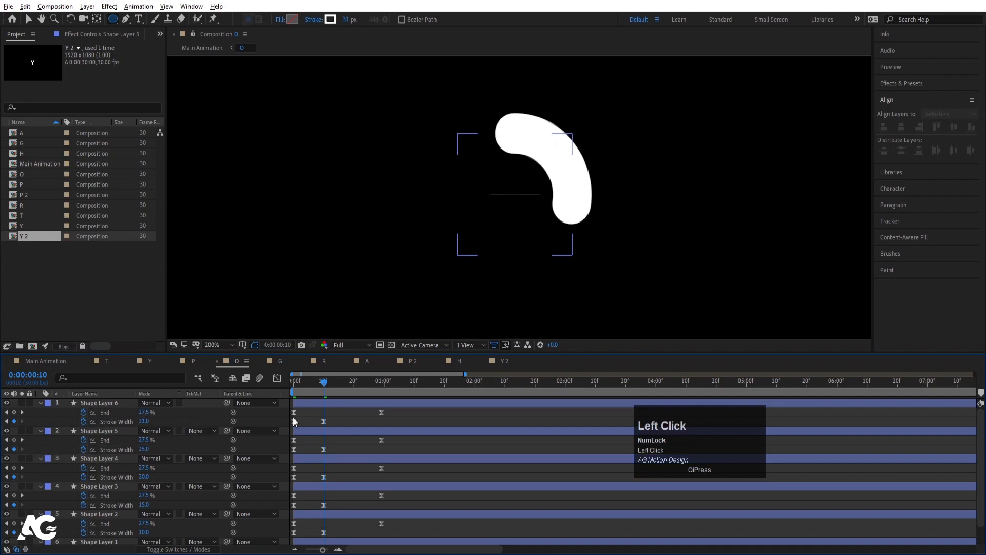
key("u")
- Shift Shape Layer 2 so it starts at 0:00:00:10
left_click_drag(313, 385, 279, 383)
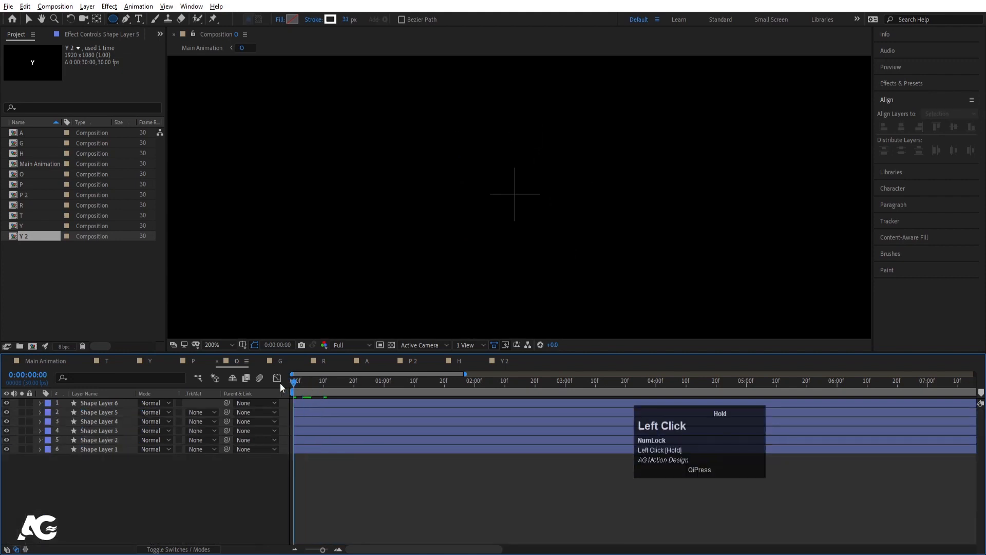
key("equal")
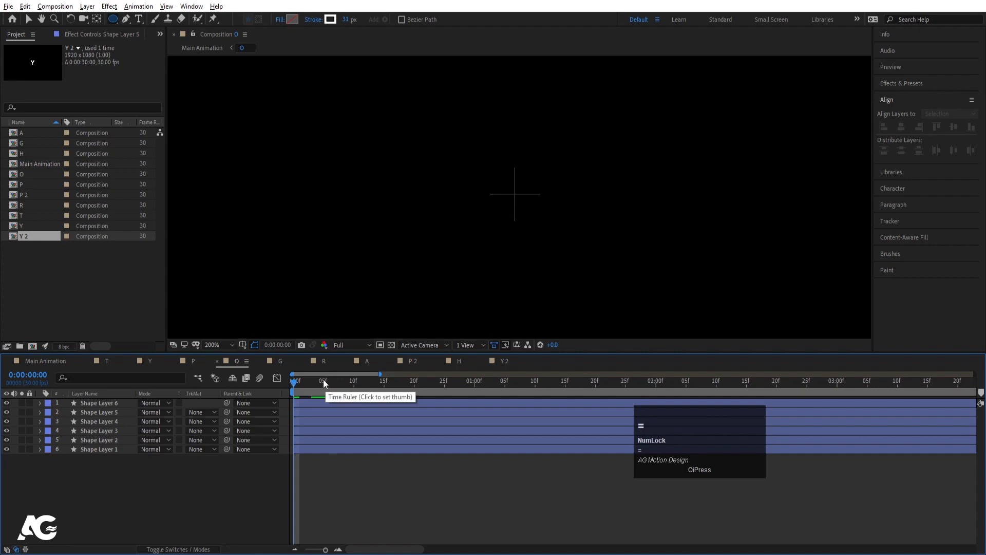
left_click(324, 380)
left_click(355, 380)
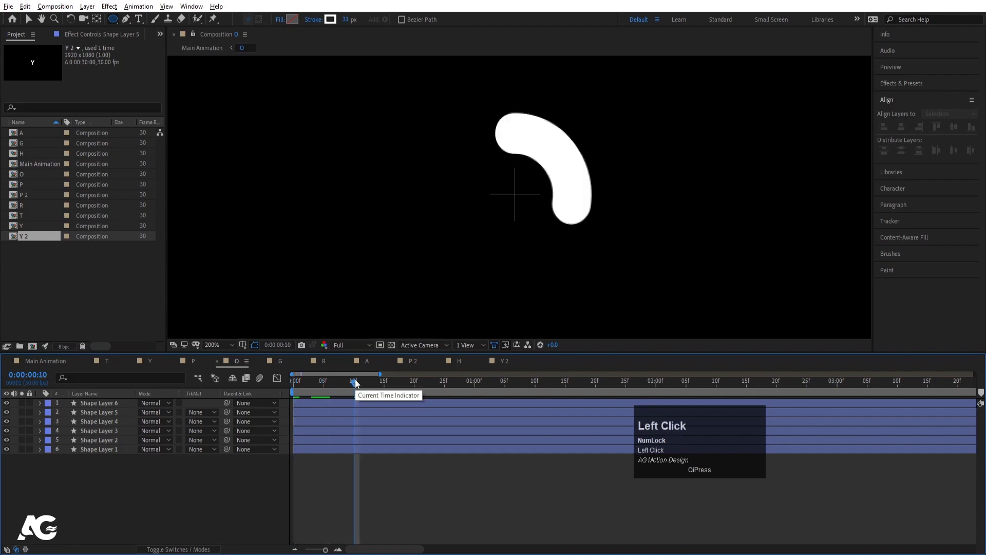
left_click(350, 435)
key("bracketleft")
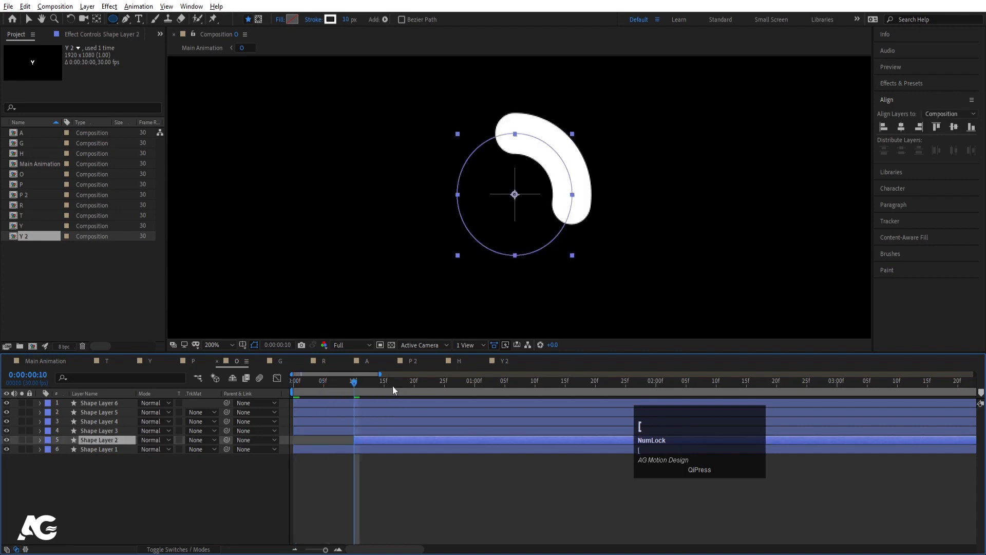
- Shift Shape Layer 3 to start at 0:00:00:20 and Shape Layer 4 to start at 0:00:01:00
left_click(415, 381)
left_click(412, 430)
key("bracketleft")
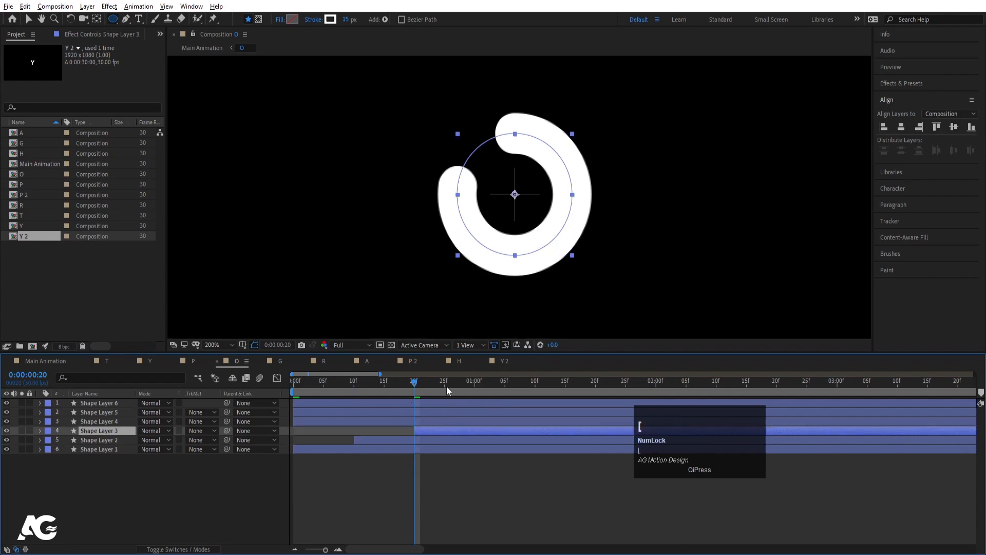
left_click(475, 381)
left_click(465, 422)
key("bracketleft")
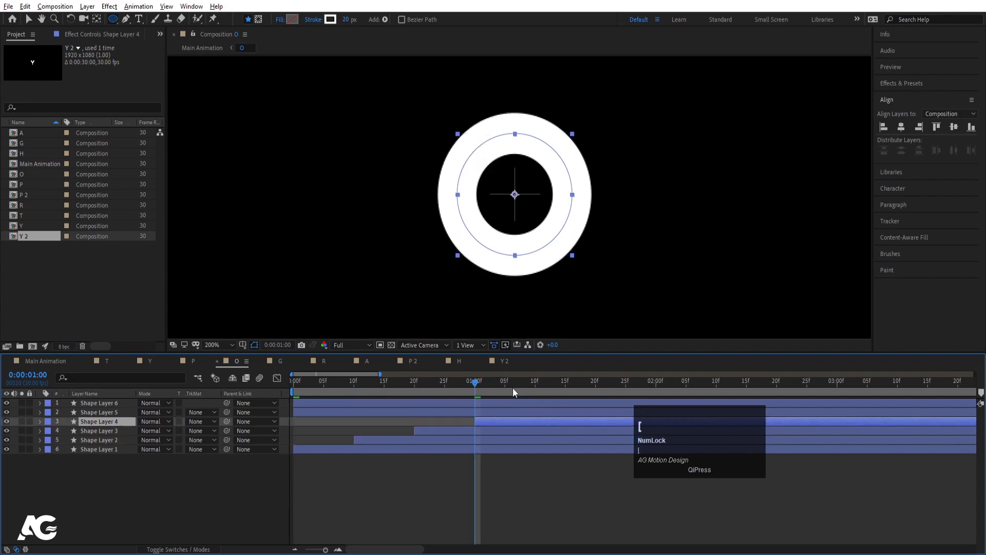
- Shift Shape Layer 5 to start at 0:00:01:10 and Shape Layer 6 to start at 0:00:01:20
left_click(535, 384)
left_click(532, 412)
key("bracketleft")
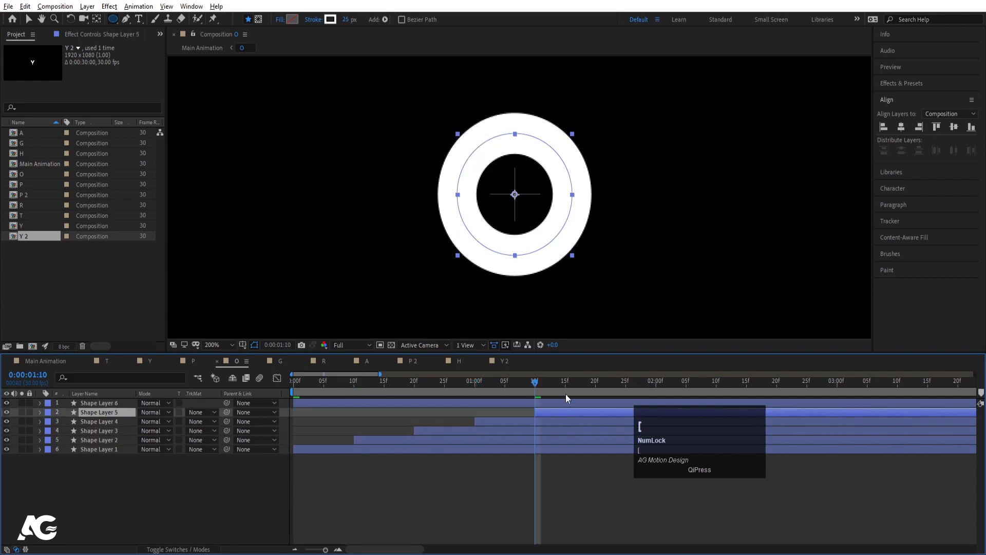
left_click(596, 382)
left_click(590, 405)
key("bracketleft")
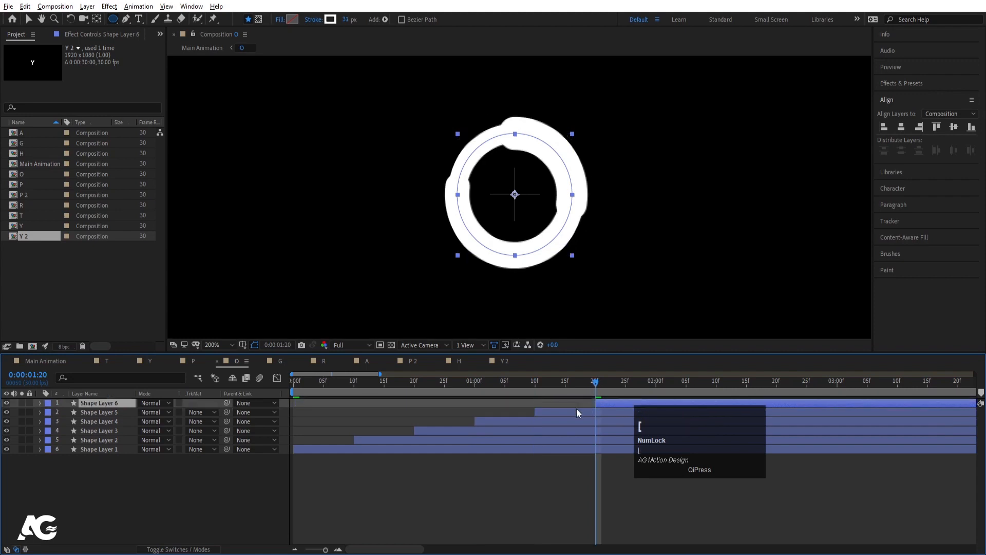
- Play the O composition from its beginning to review the staggered ring animation
key("minus")
key("minus")
key("minus")
key("minus")
key("minus")
left_click(294, 383)
key("space")
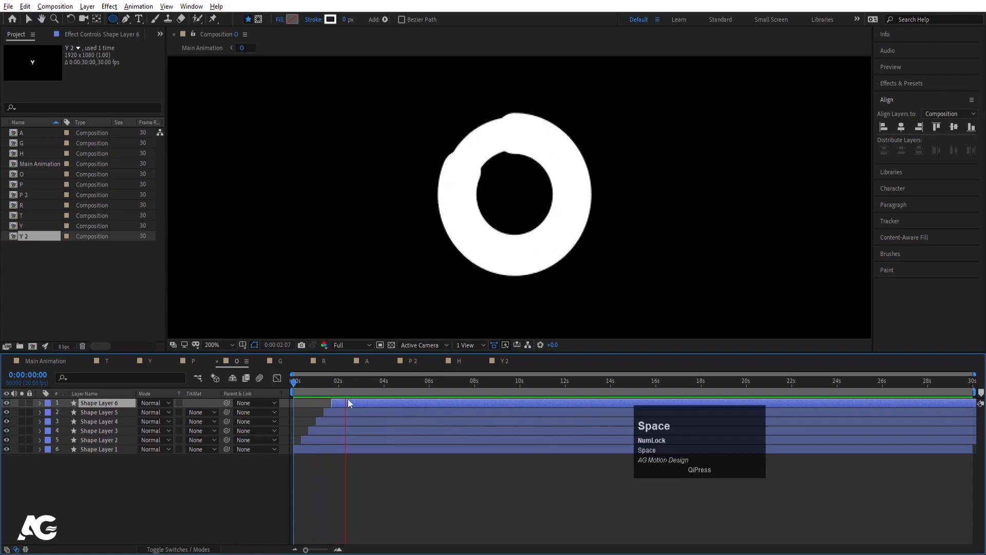
key("space")
key("space")
key("space")
left_click_drag(328, 383, 245, 384)
key("space")
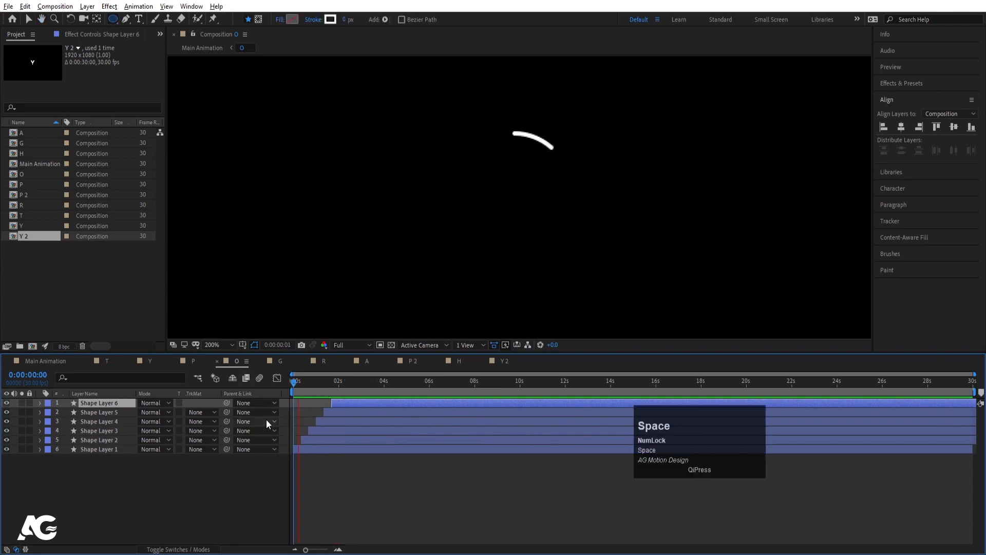
key("space")
- Reveal the Opacity of all six shape layers and set Shape Layer 1 to 10%
left_click(94, 451, "shift")
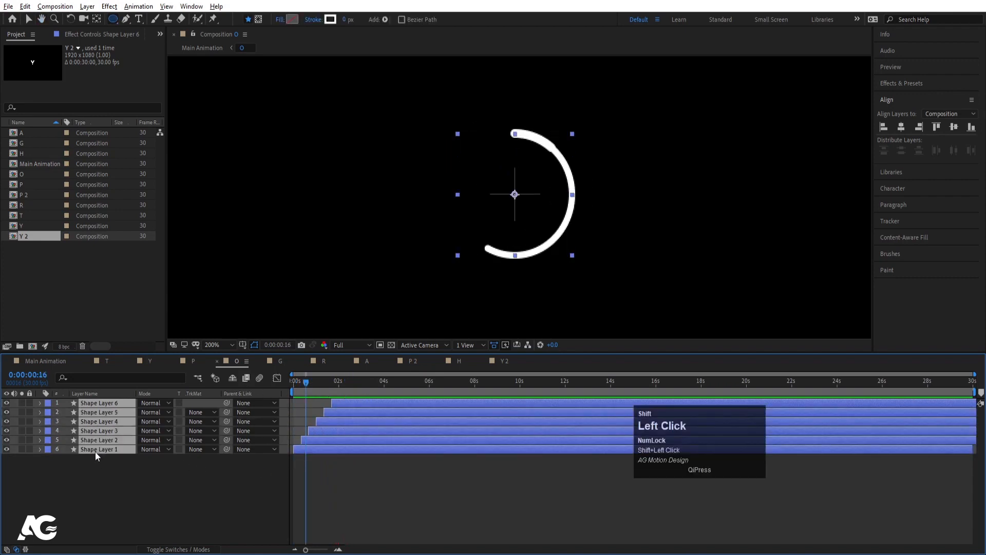
key("t")
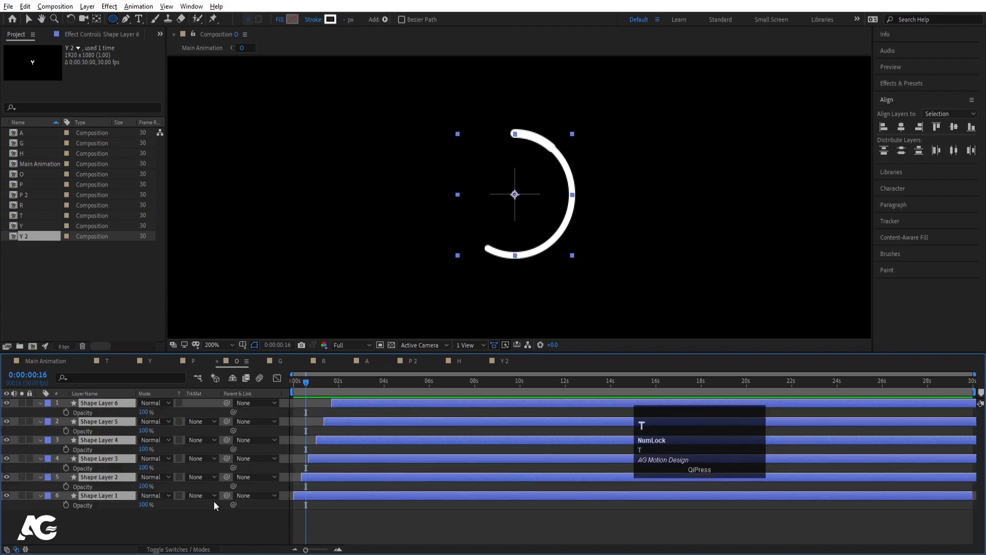
left_click(164, 523)
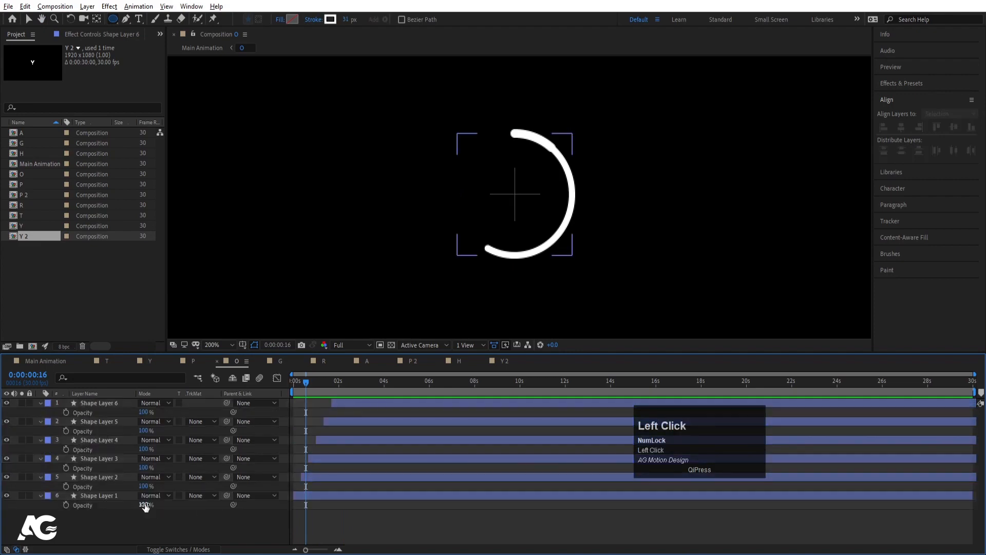
left_click(145, 505)
type("20")
left_click_drag(151, 506, 132, 509)
type("10")
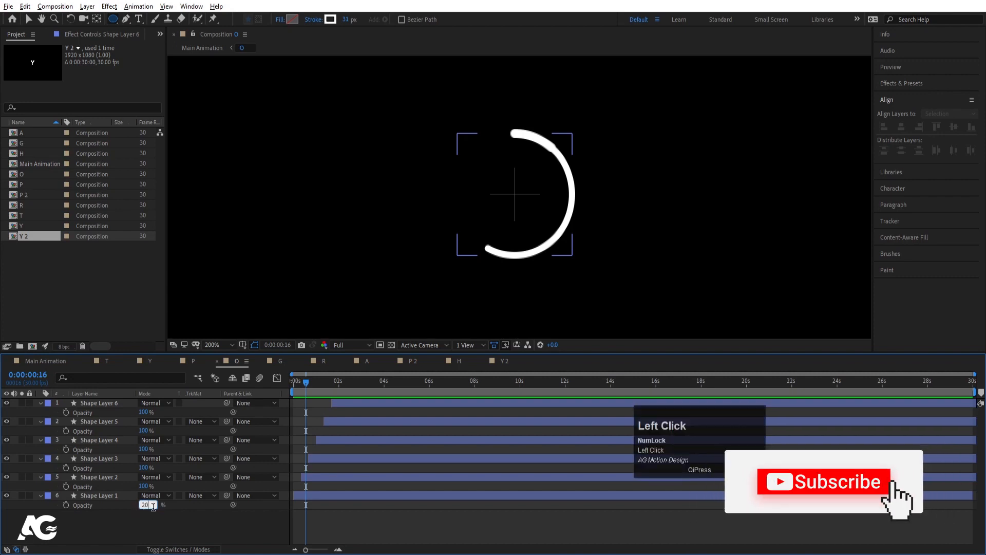
- Set the Opacity of Shape Layer 2 to 30% and of Shape Layer 3 to 50%
left_click(145, 486)
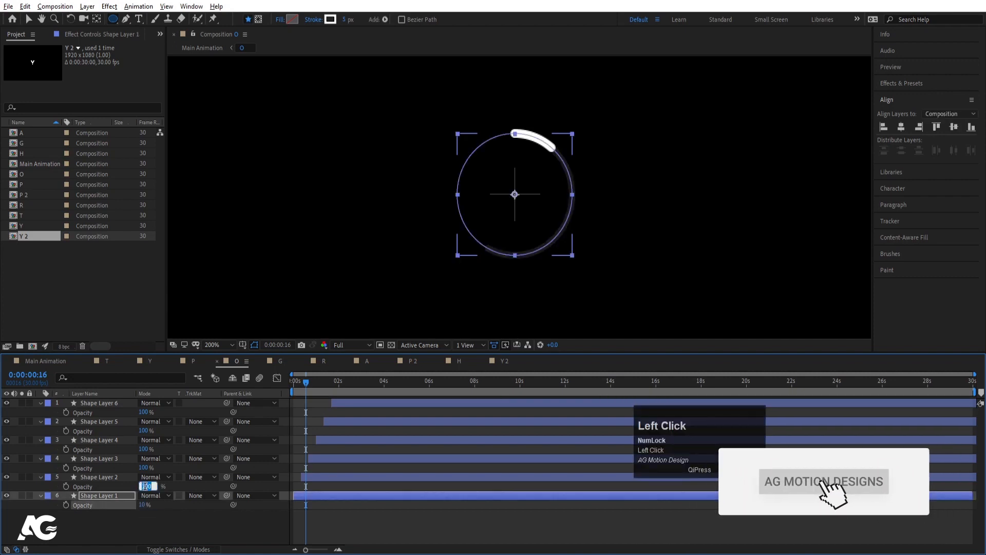
type("30")
left_click(143, 468)
type("8")
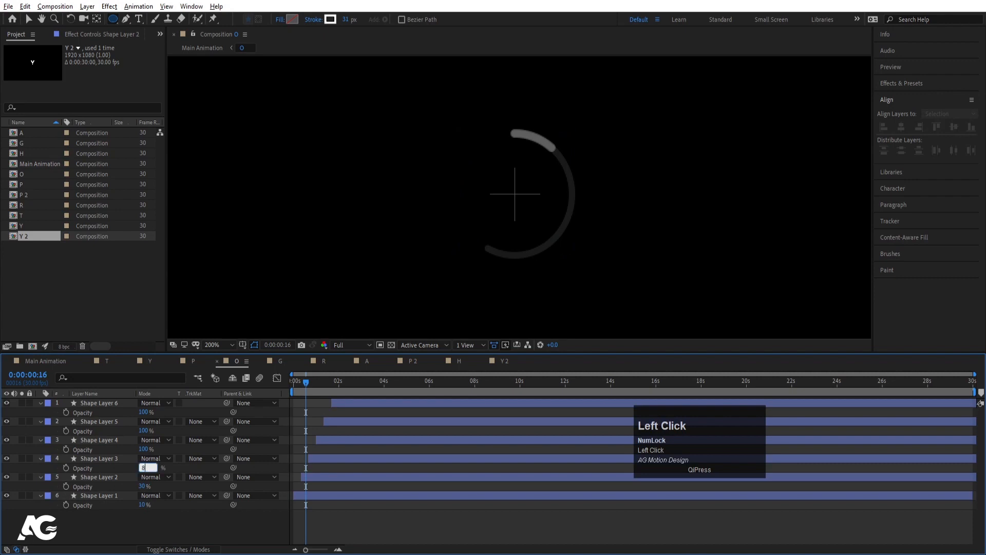
type("2")
left_click(138, 475)
left_click(145, 469)
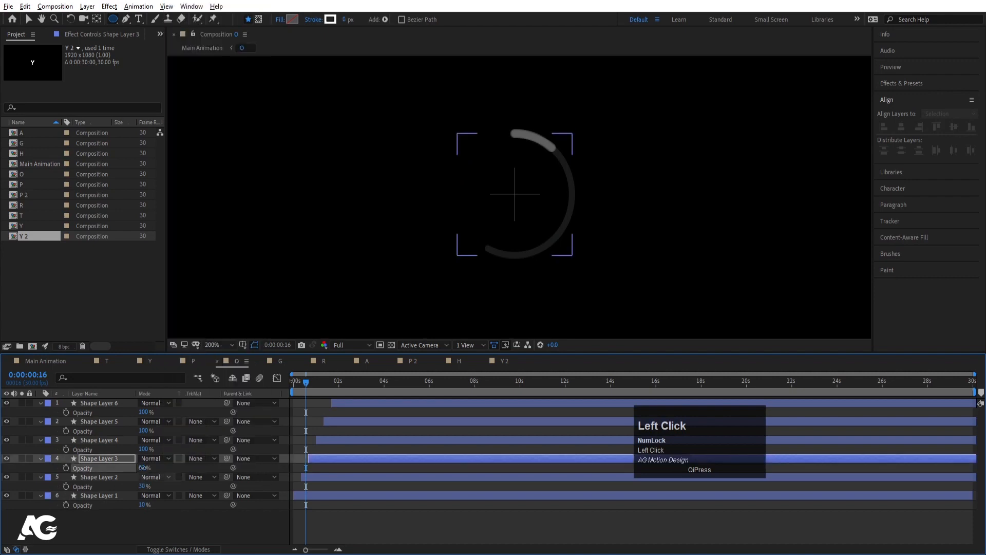
left_click(145, 468)
type("50")
- Set the Opacity of Shape Layer 4 to 75% and of Shape Layer 5 to 80%
left_click(144, 450)
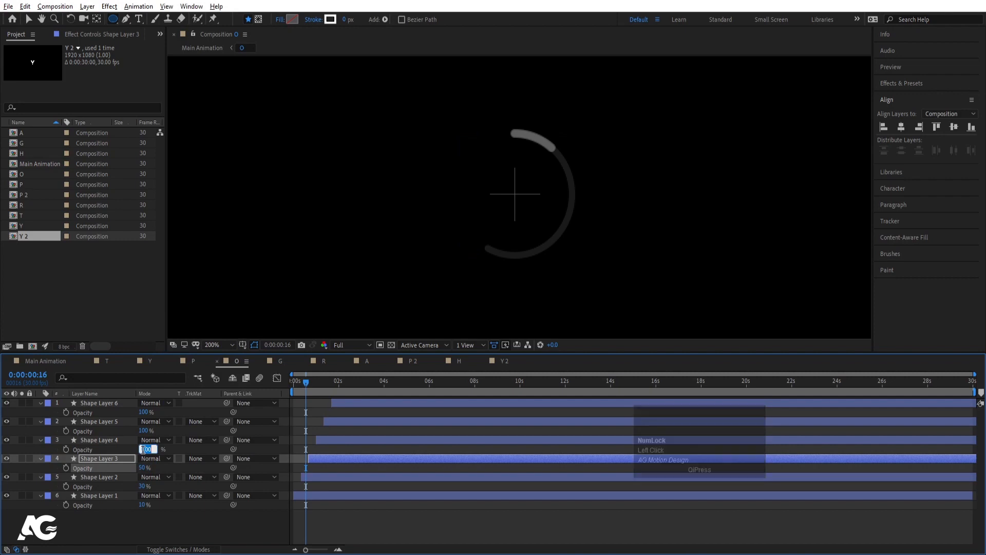
type("75")
key("Return")
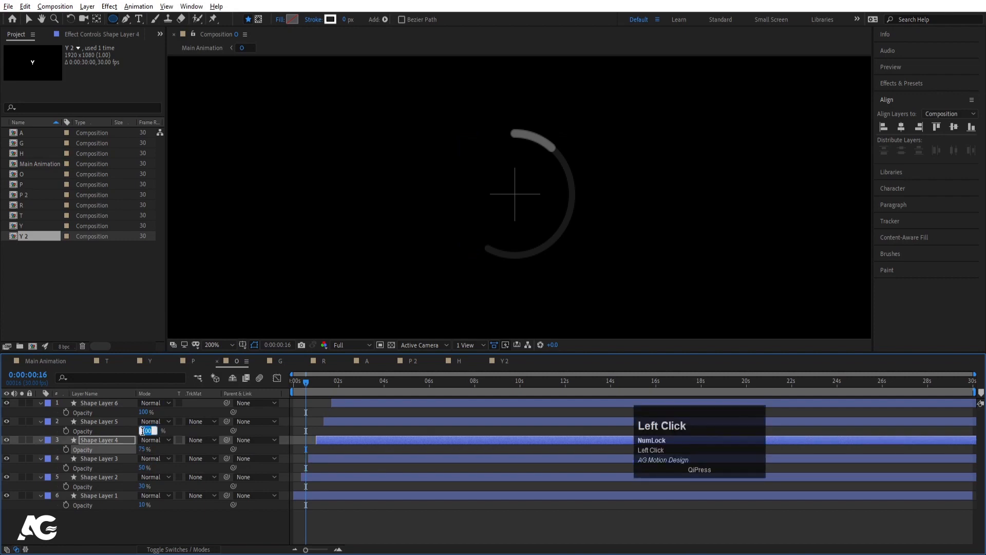
type("80")
left_click(314, 413)
- Preview the O animation with the graded layer opacities and collapse the layer properties
key("space")
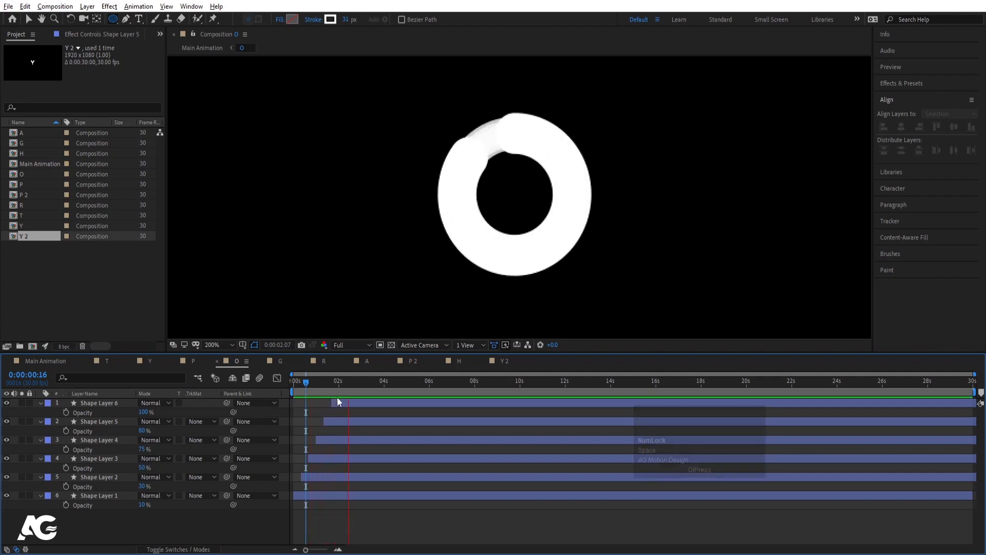
key("space")
left_click_drag(333, 383, 249, 379)
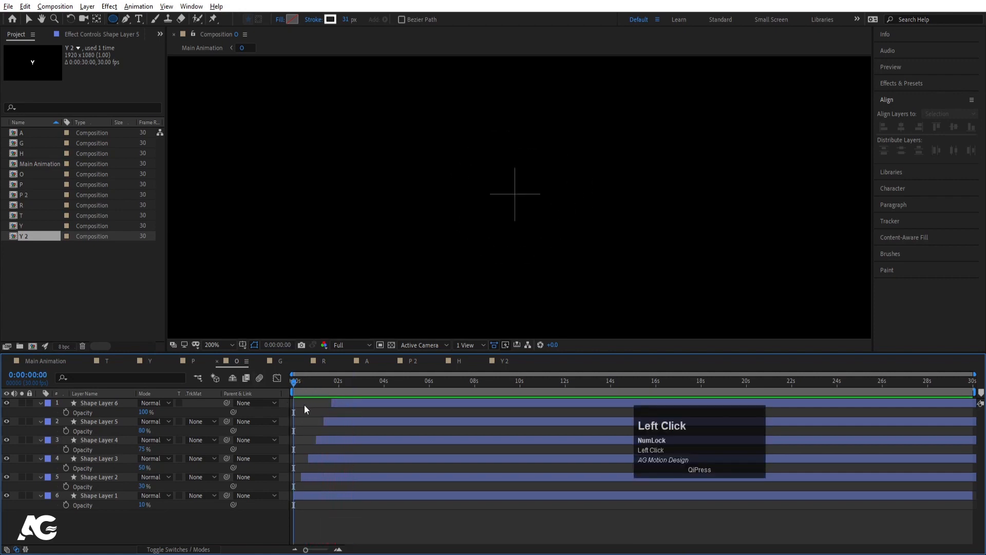
key("u")
key("u")
key("space")
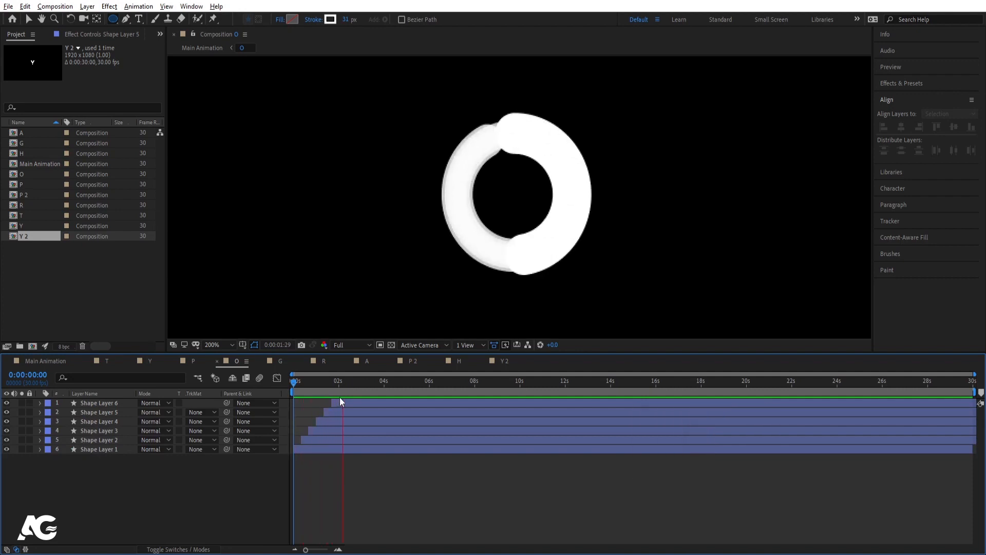
key("space")
left_click_drag(341, 383, 284, 368)
- Open the G composition and add a Position keyframe to the G text layer at 0:00:00:00
left_click(281, 361)
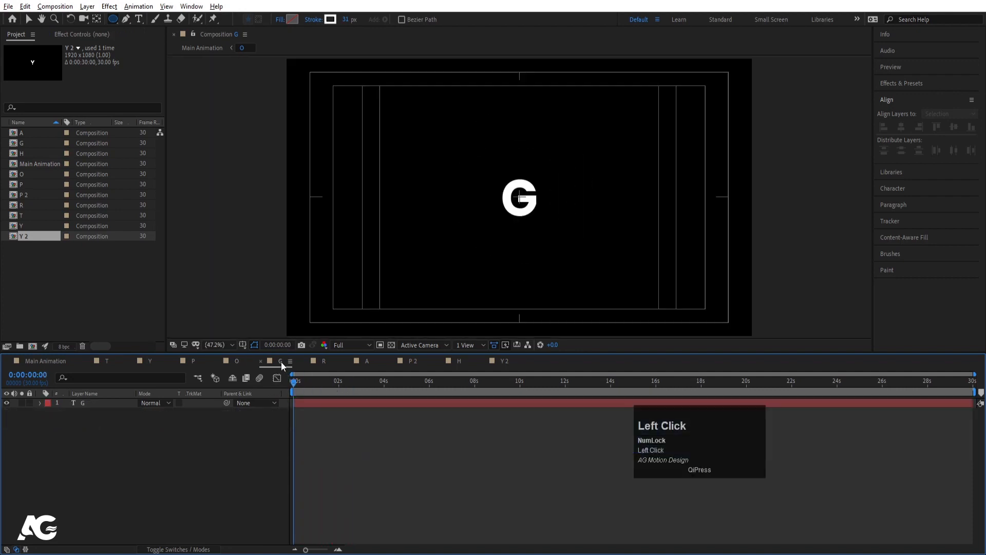
key("alt")
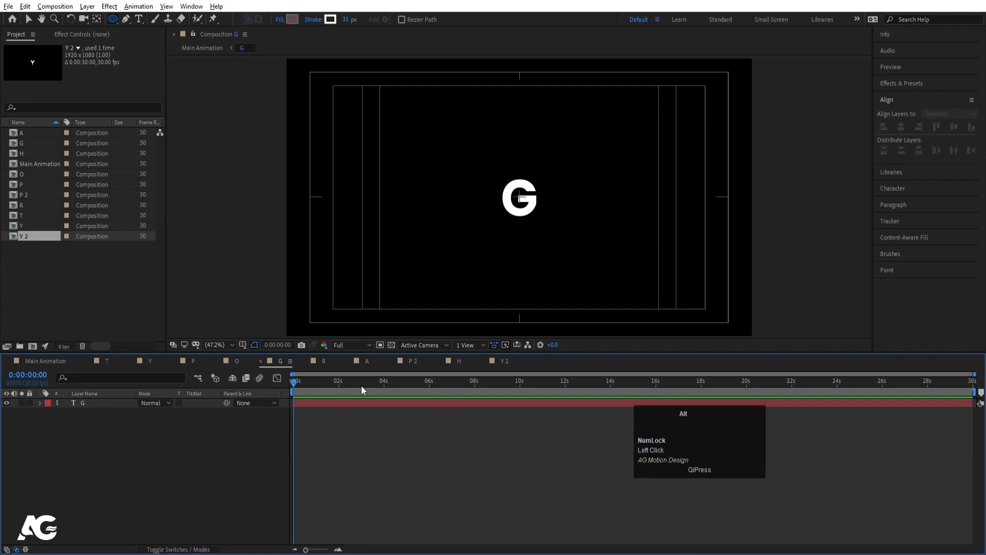
left_click(85, 403)
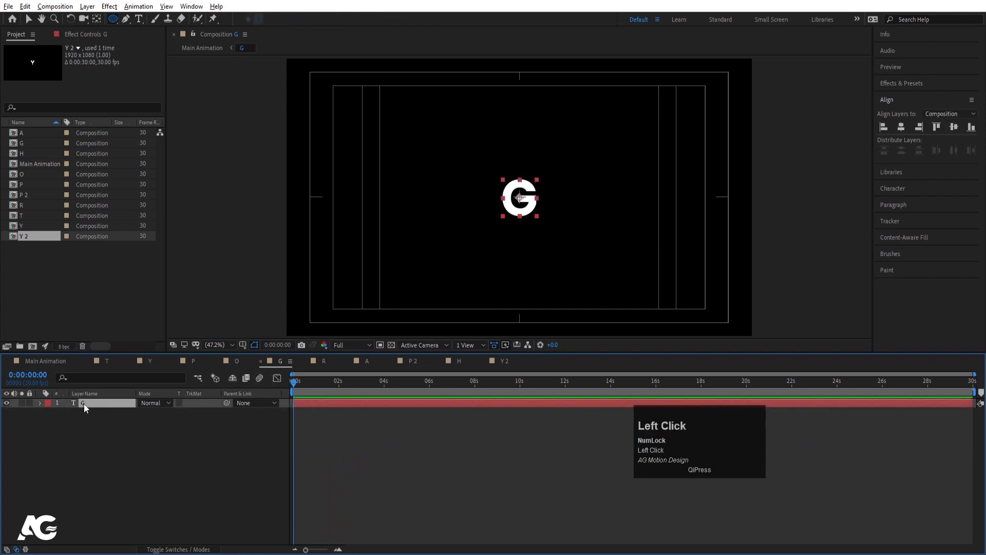
key("p")
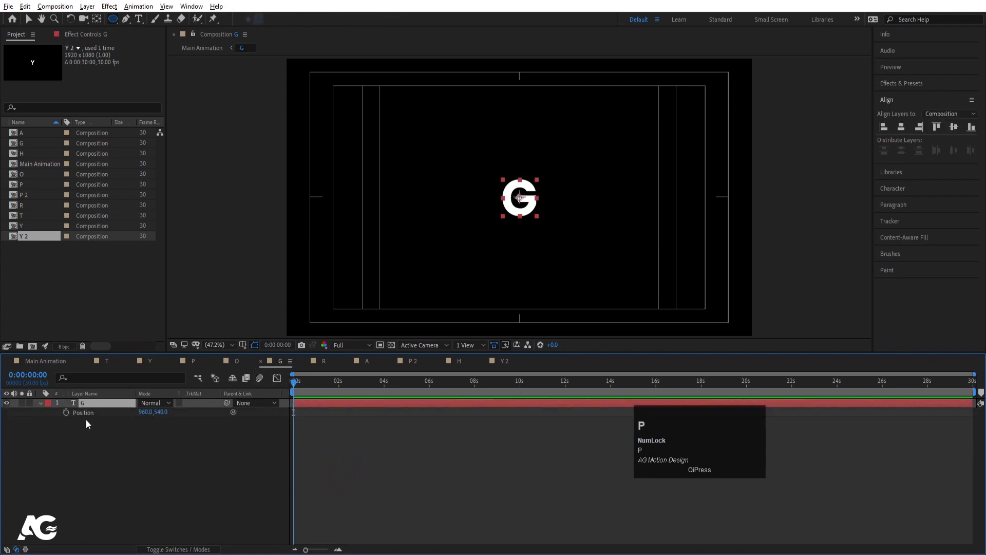
left_click(66, 413)
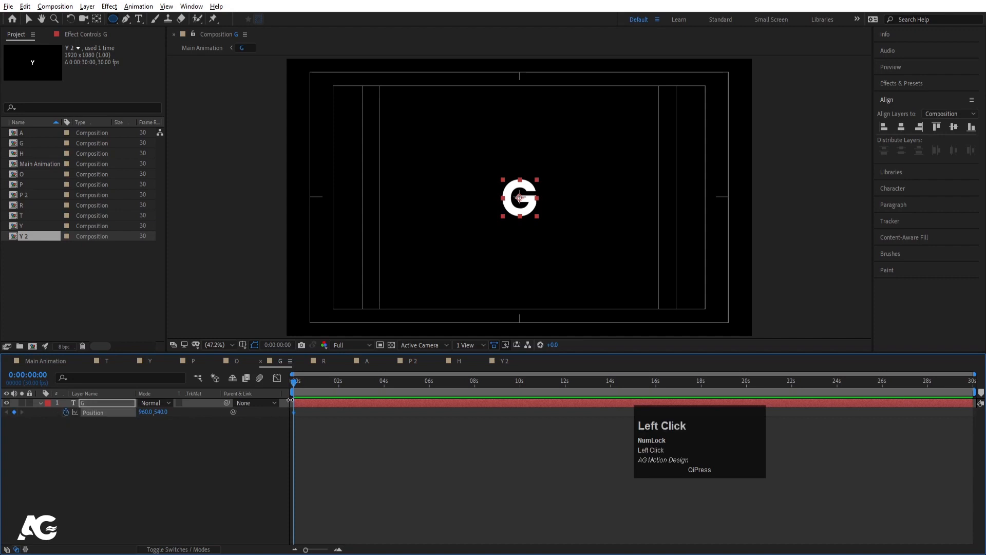
- Add a Position keyframe at 0:00:01:20 and set the G layer's X position at 0:00:00:00 to about 1996
key("equal")
key("equal")
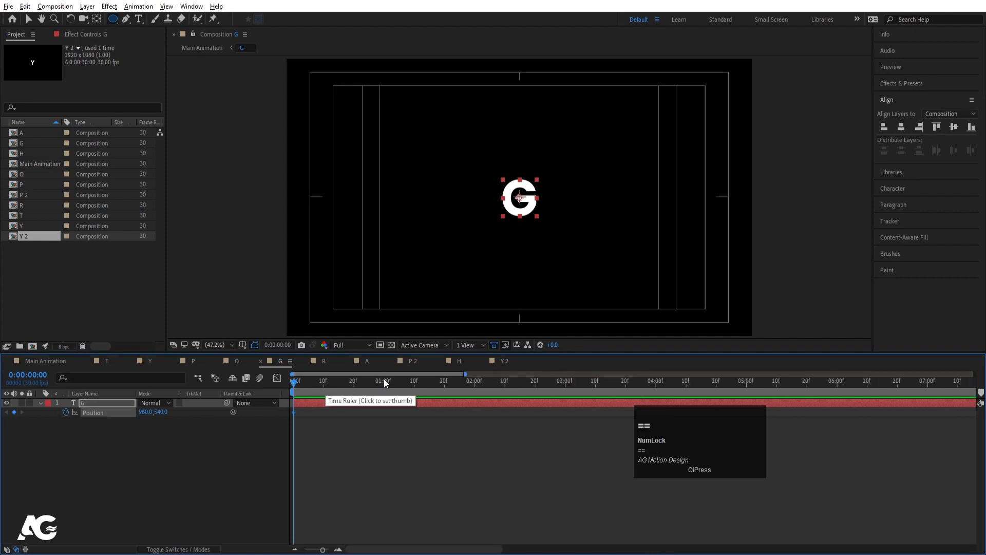
left_click_drag(384, 380, 434, 388)
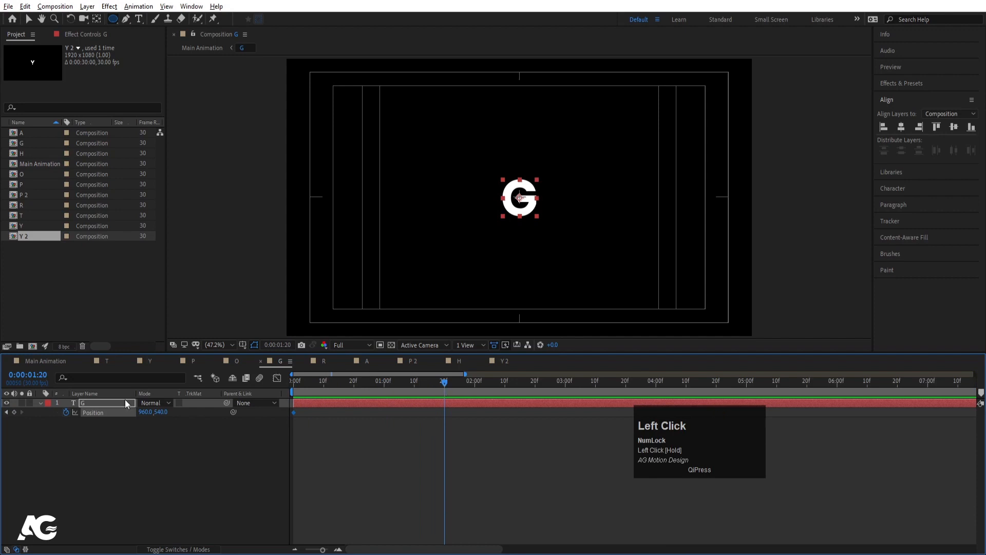
left_click_drag(356, 380, 210, 380)
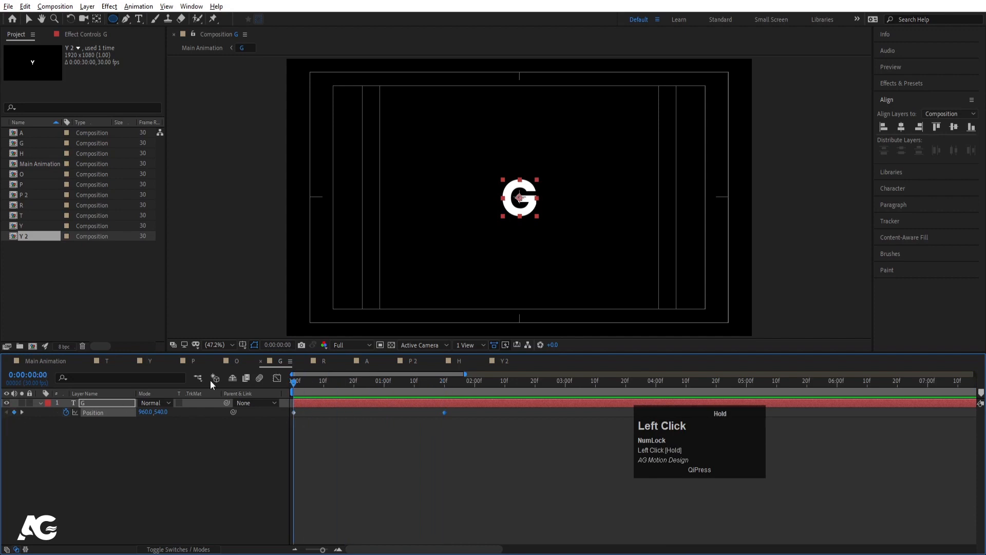
left_click_drag(146, 412, 476, 402)
- Add a Rotation keyframe to the G layer at 0:00:00:00 and show all its keyframed properties
key("r")
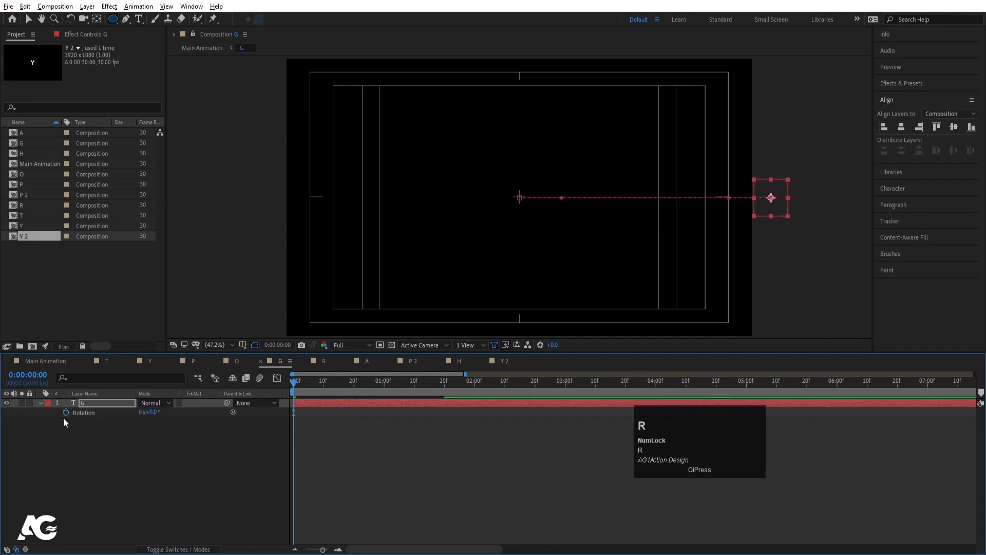
left_click(66, 412)
key("u")
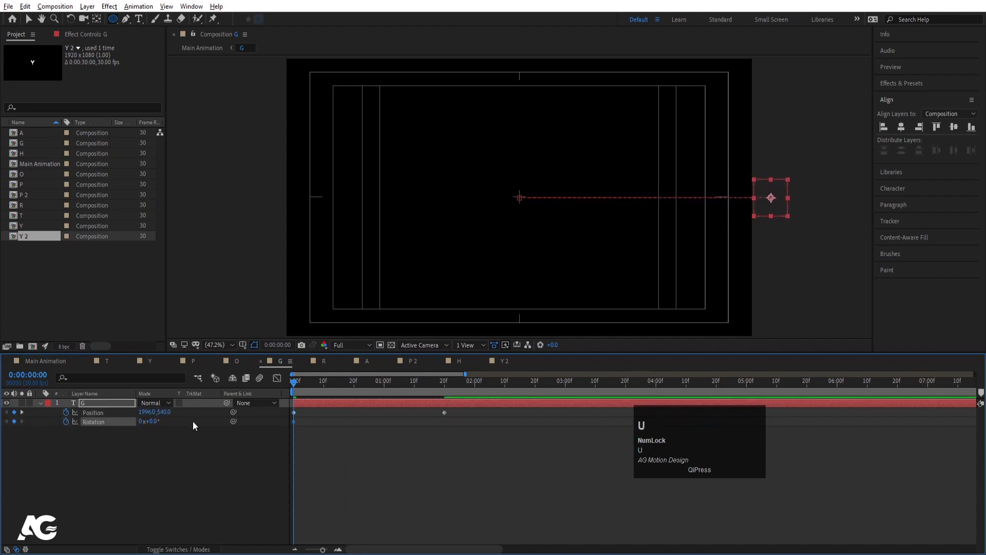
- Add a Rotation keyframe of 2 full revolutions to the G layer at 0:00:01:20
key("k")
key("Num_Lock")
left_click(140, 422)
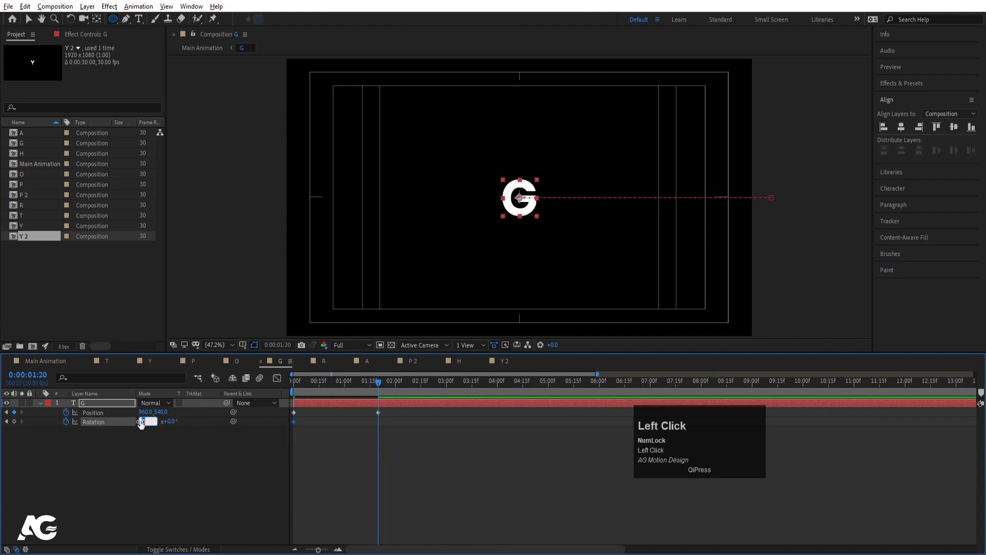
type("2")
key("Return")
- Apply Easy Ease to all Position and Rotation keyframes of the G layer and preview the animation from the start
left_click_drag(396, 434, 249, 399)
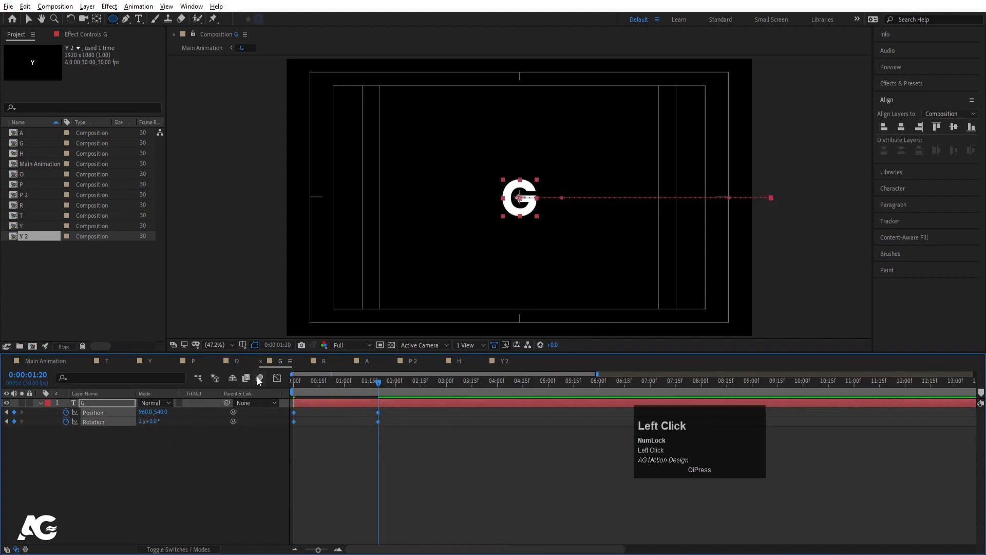
key("F9")
left_click(291, 382)
key("space")
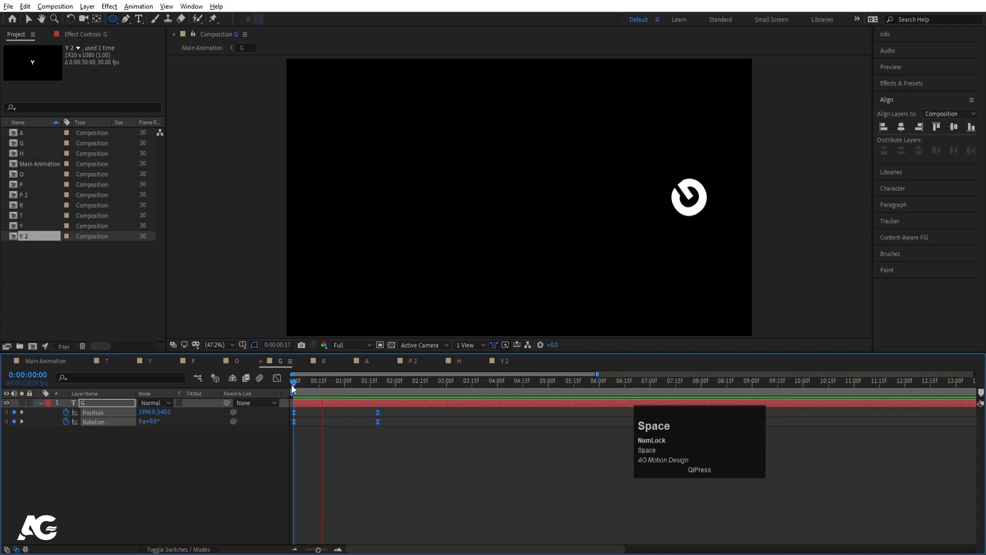
left_click(327, 402)
- Set the G layer's Rotation at 0:00:01:20 to -2 revolutions and preview the reversed spin
key("k")
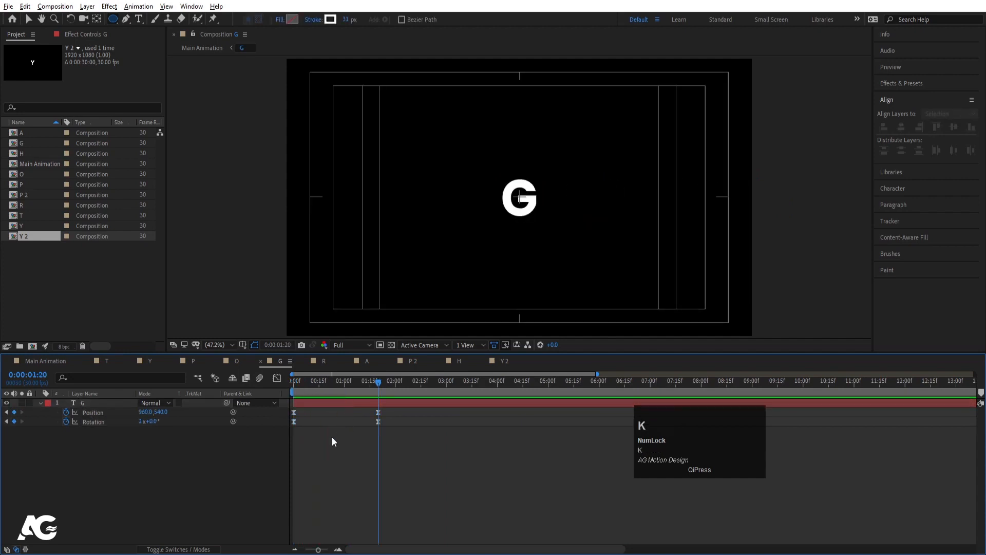
left_click(143, 421)
type("-1")
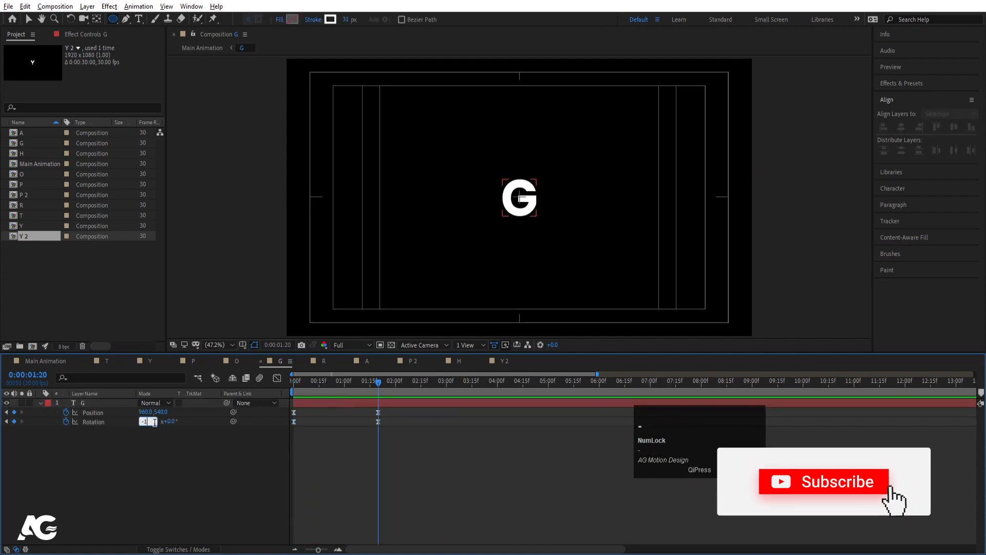
key("Return")
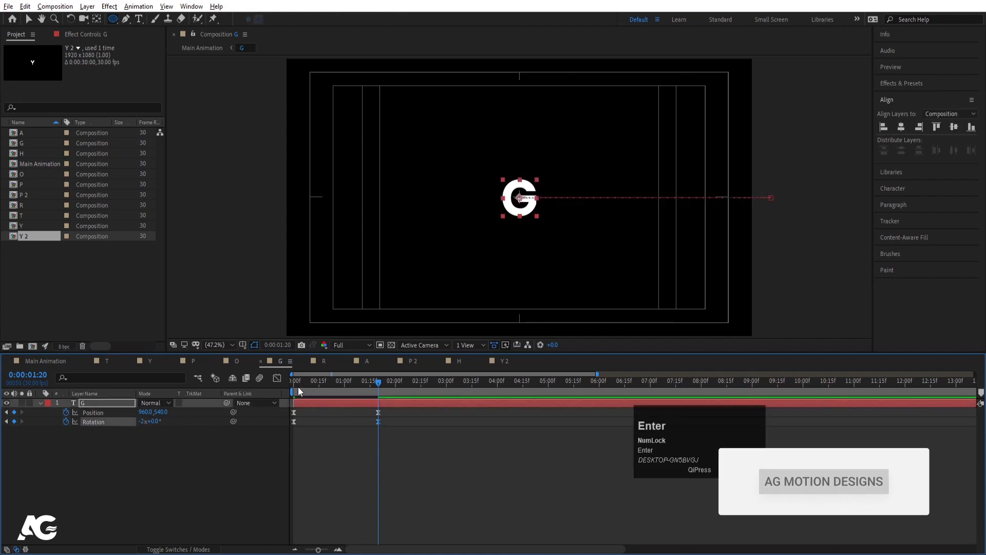
left_click(298, 391)
key("space")
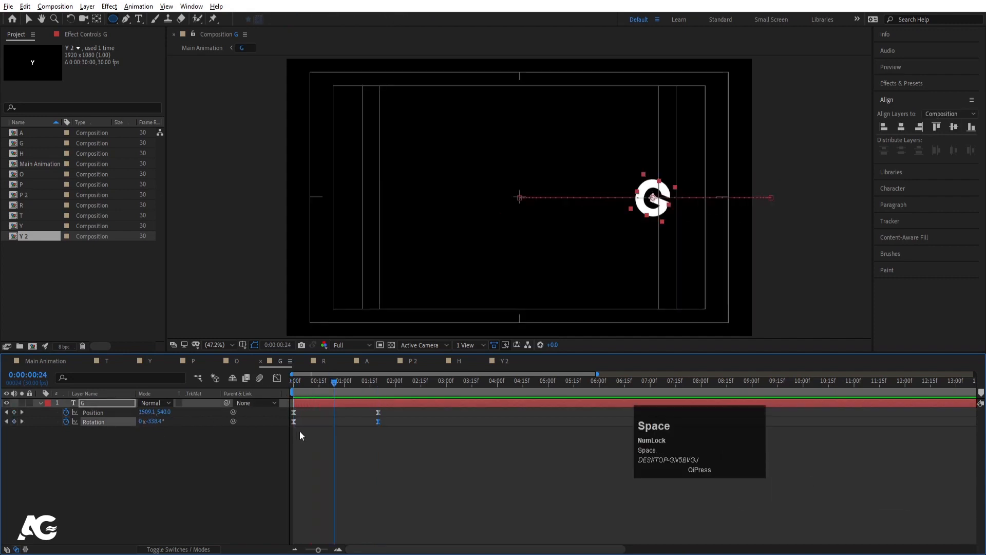
- Convert the G layer's Position and Rotation keyframes at 0:00:00:00 back to linear and preview the entrance
left_click_drag(300, 430, 280, 403)
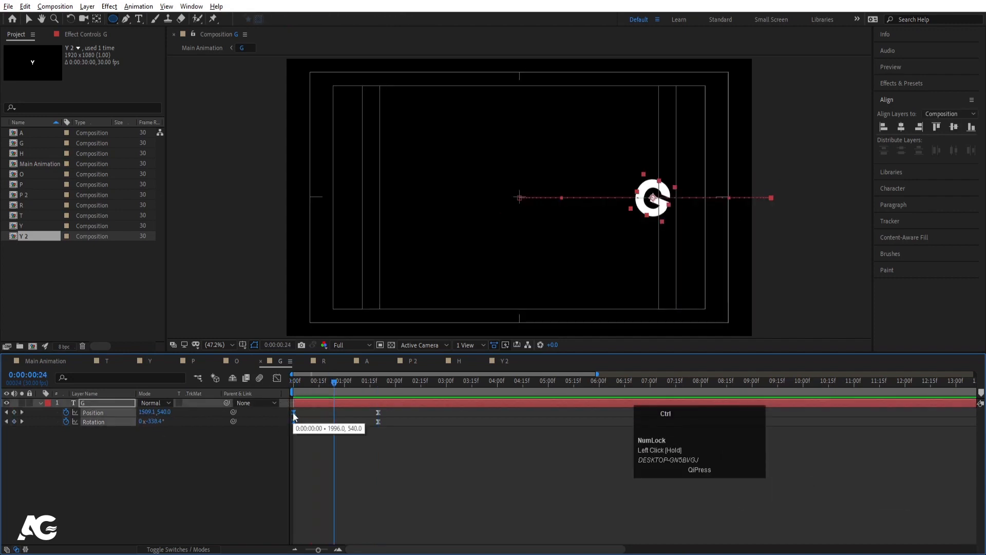
left_click(294, 393)
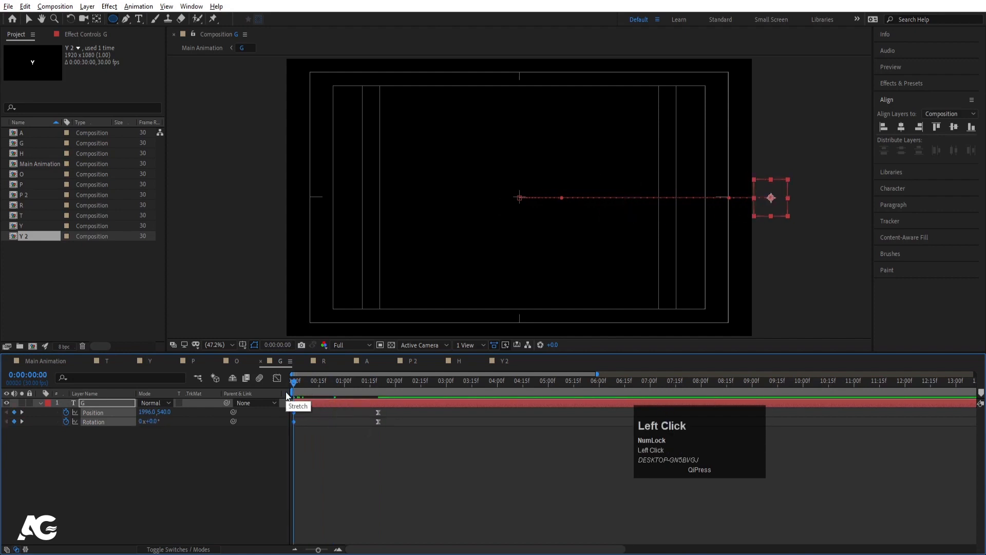
key("space")
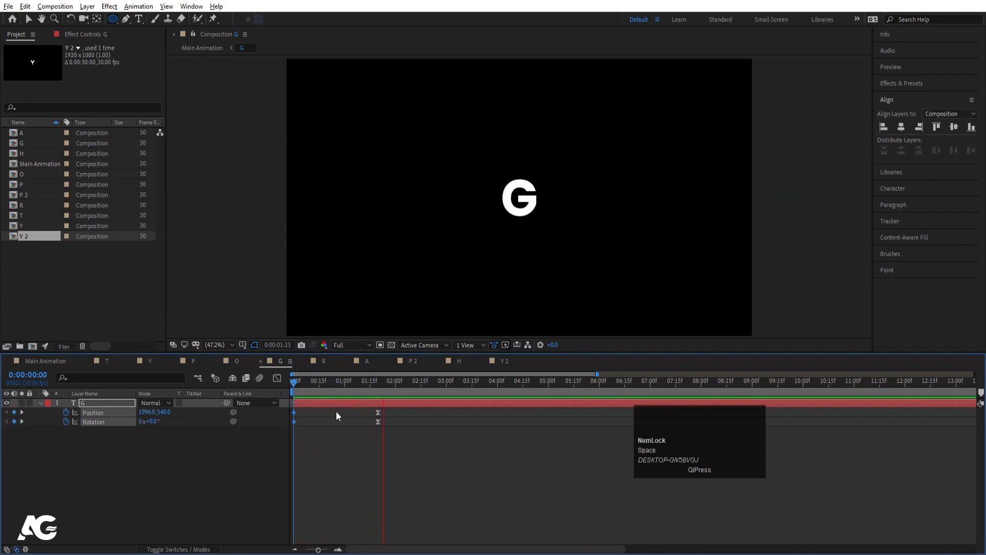
key("space")
left_click(291, 393)
key("space")
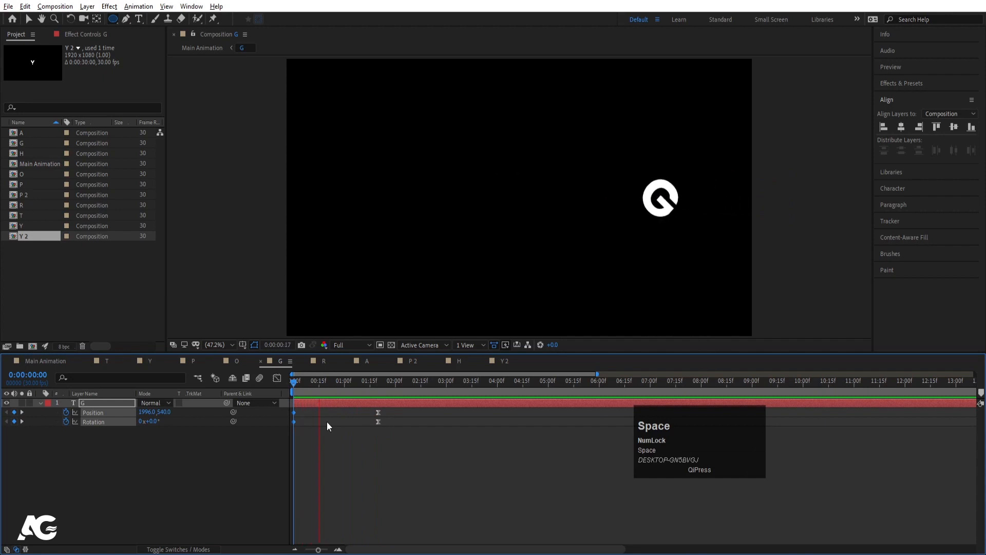
key("space")
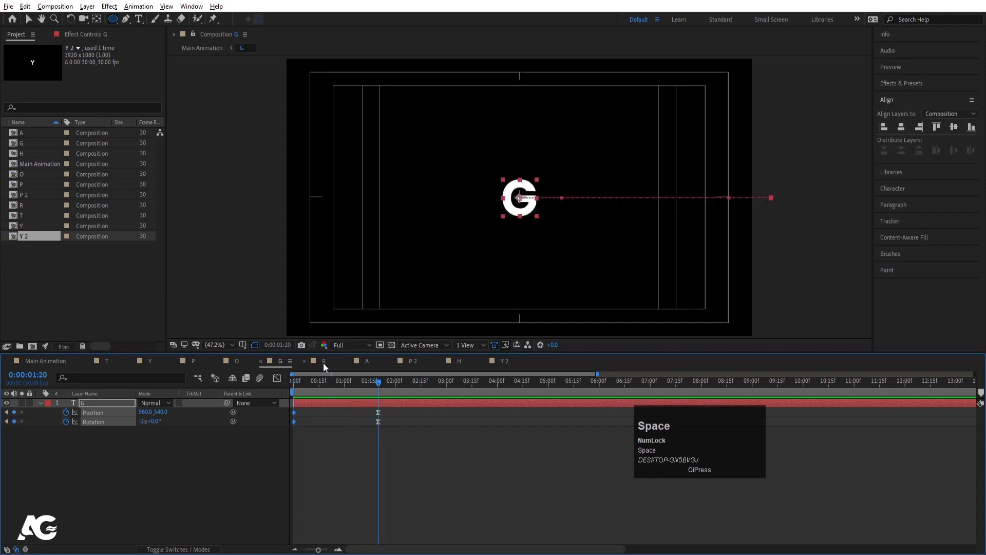
- Open the R composition and separate the R text layer's Position into X and Y dimensions
left_click(323, 362)
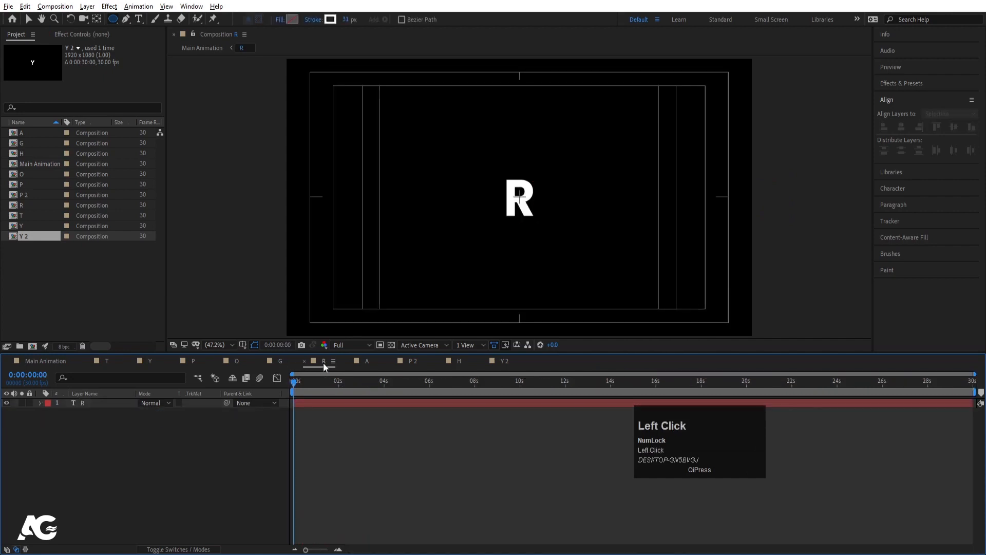
left_click(216, 345)
left_click(225, 361)
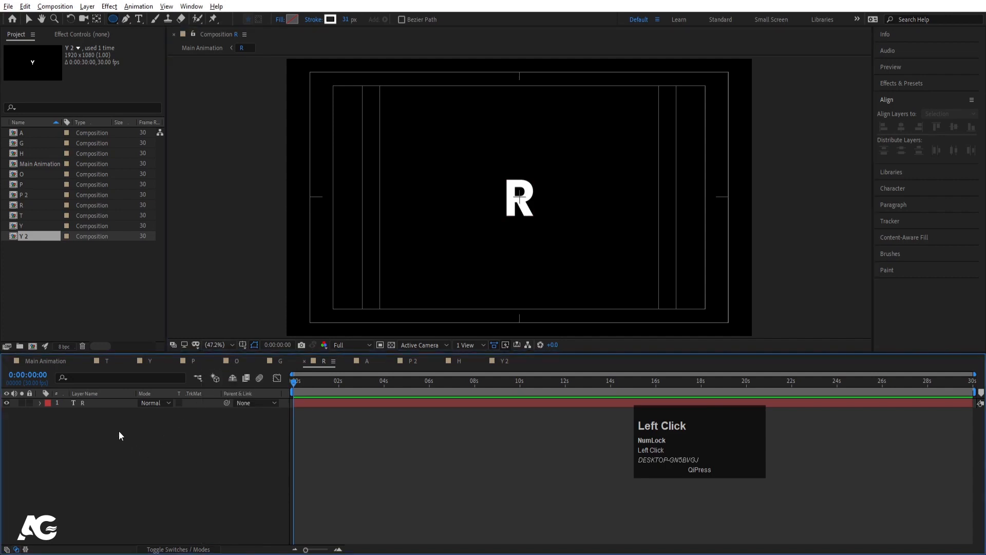
left_click(91, 404)
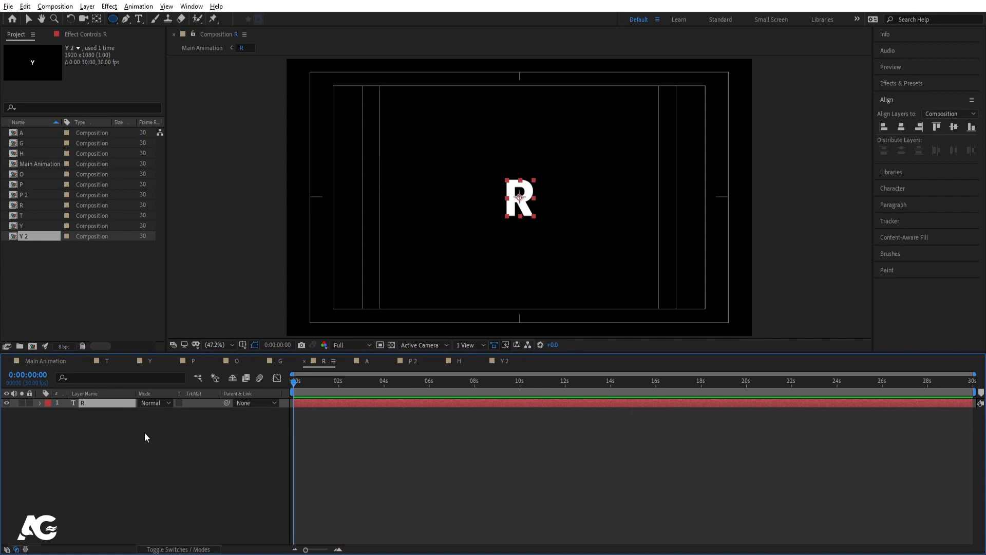
key("p")
left_click(94, 414)
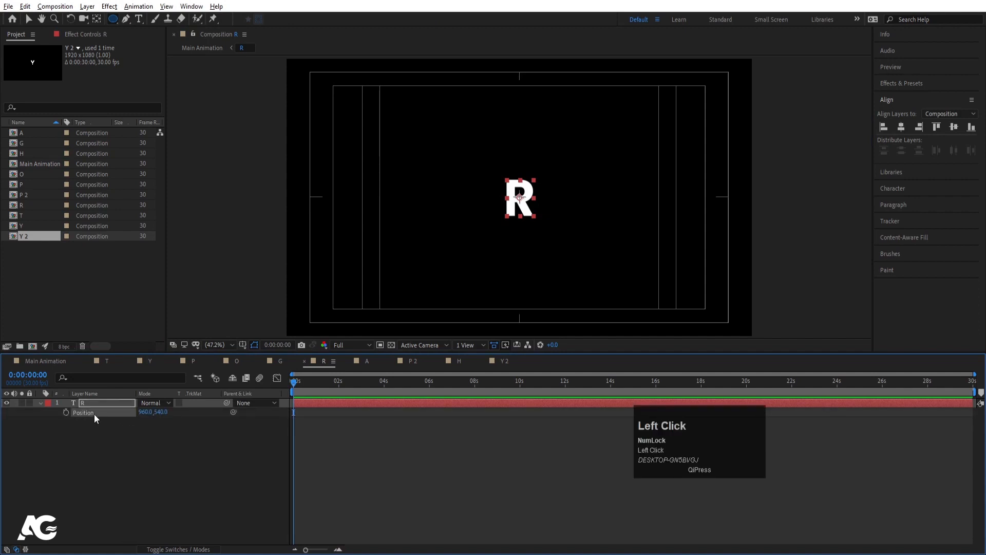
right_click(94, 414)
left_click(138, 303)
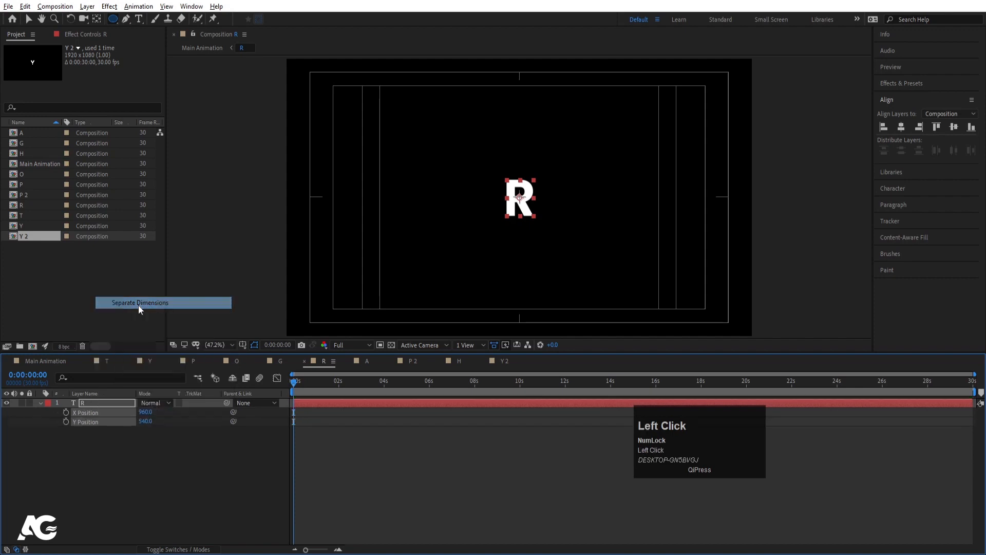
- Add X Position keyframes to the R layer at 0:00:00:00 and 0:00:01:20
left_click(97, 444)
left_click(66, 413)
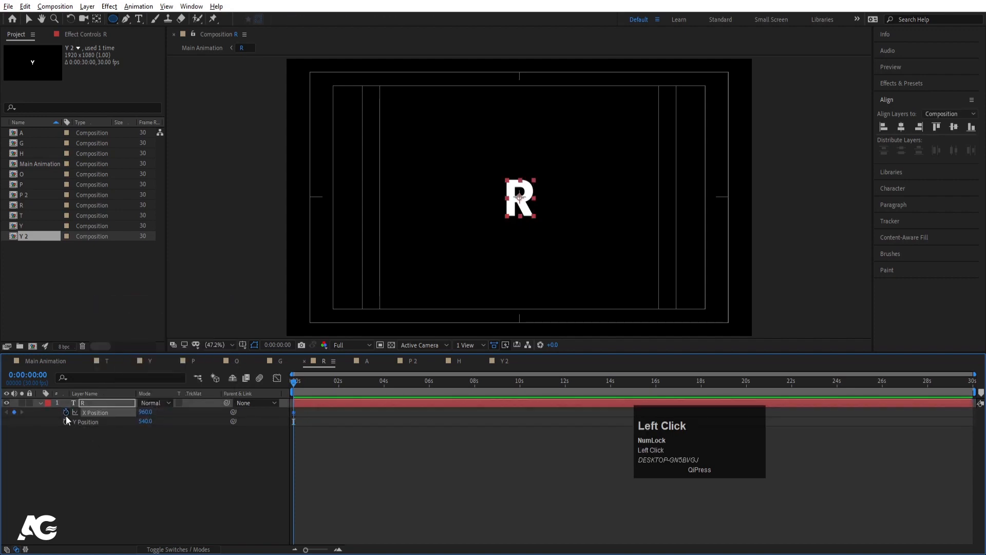
key("equal")
key("equal")
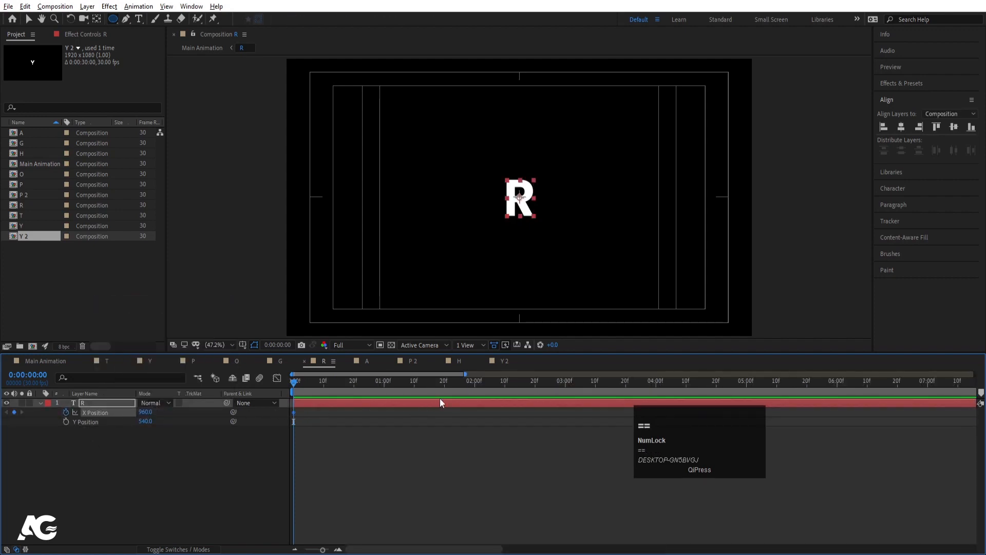
left_click(444, 381)
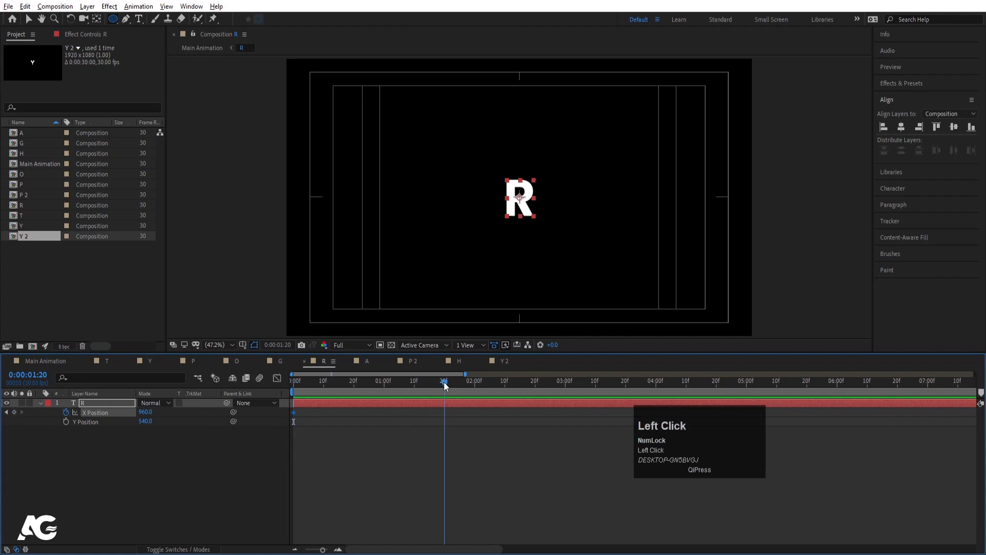
left_click(14, 412)
- Move the R layer beyond the frame's left edge at 0:00:00:00, to an X Position of about -61
left_click_drag(311, 385, 247, 380)
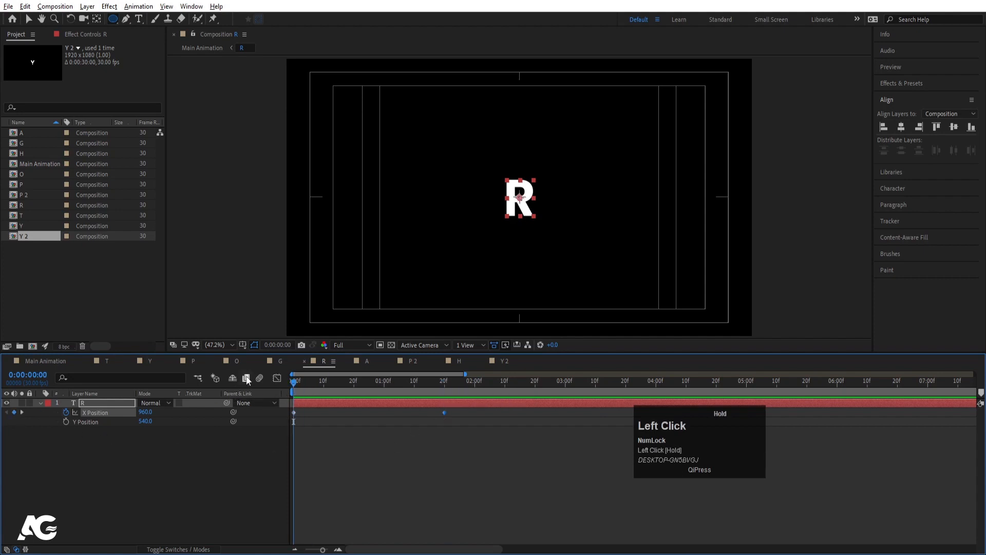
key("v")
left_click_drag(524, 202, 280, 201)
left_click(74, 446)
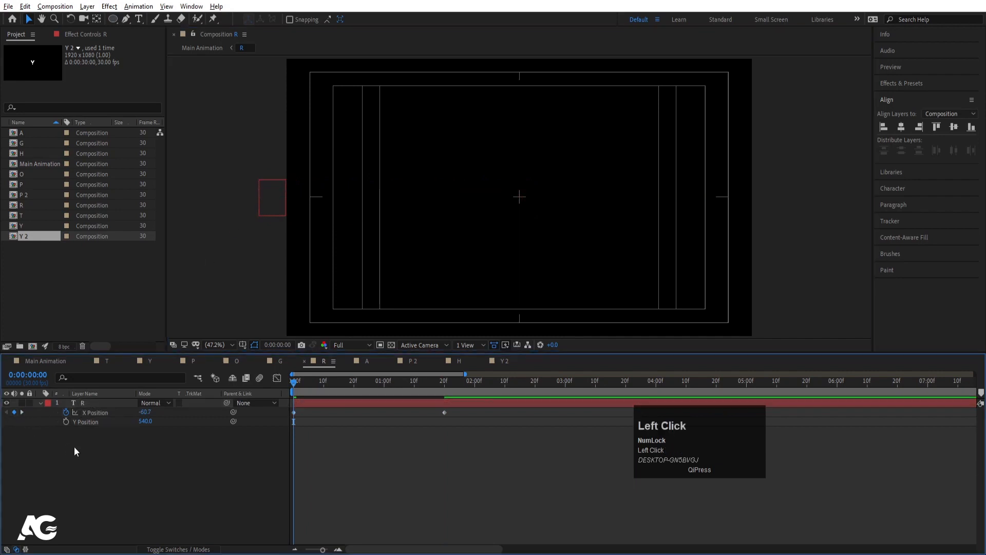
- Add Y Position keyframes to the R layer at 0:00:00:00, 0:00:00:24 and 0:00:01:20
left_click(66, 422)
left_click(368, 390)
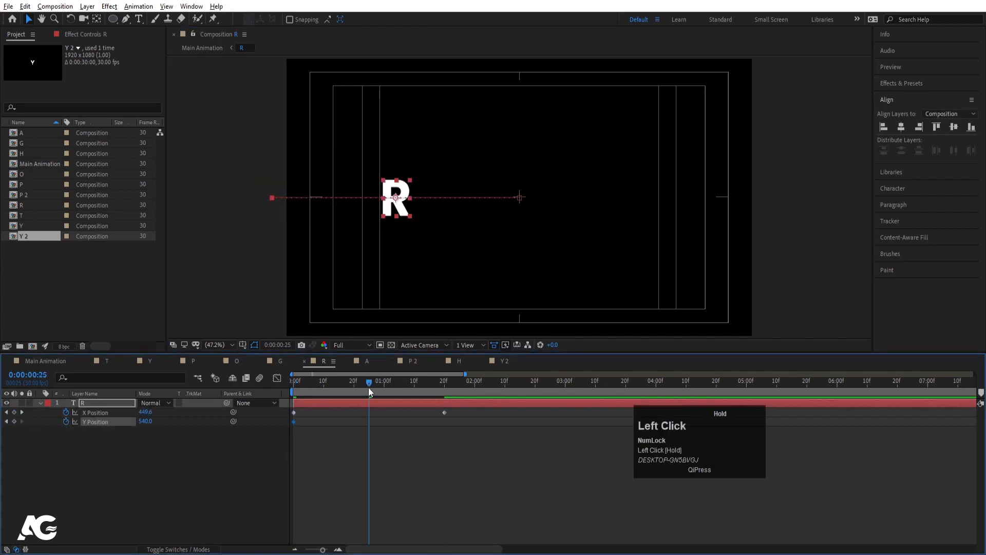
left_click(7, 421)
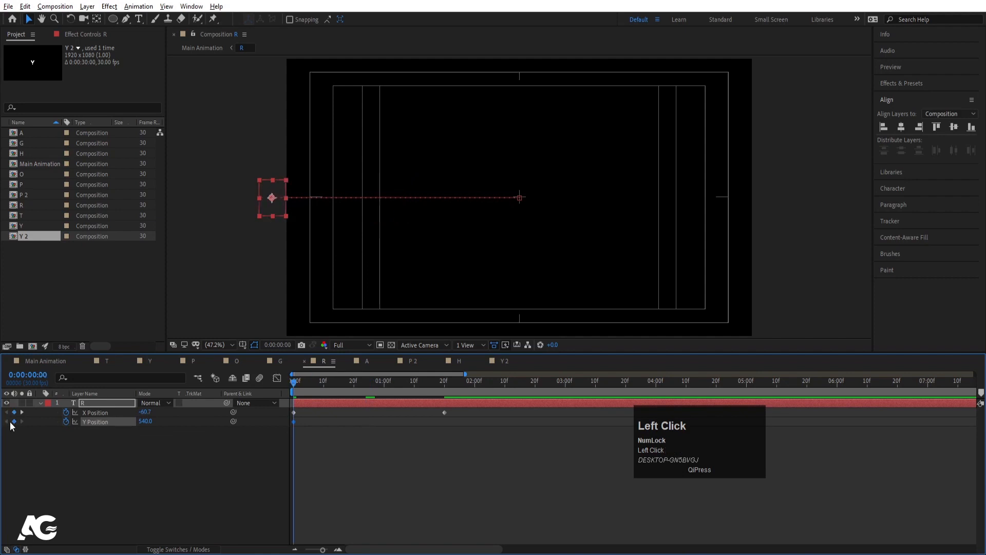
left_click(361, 382)
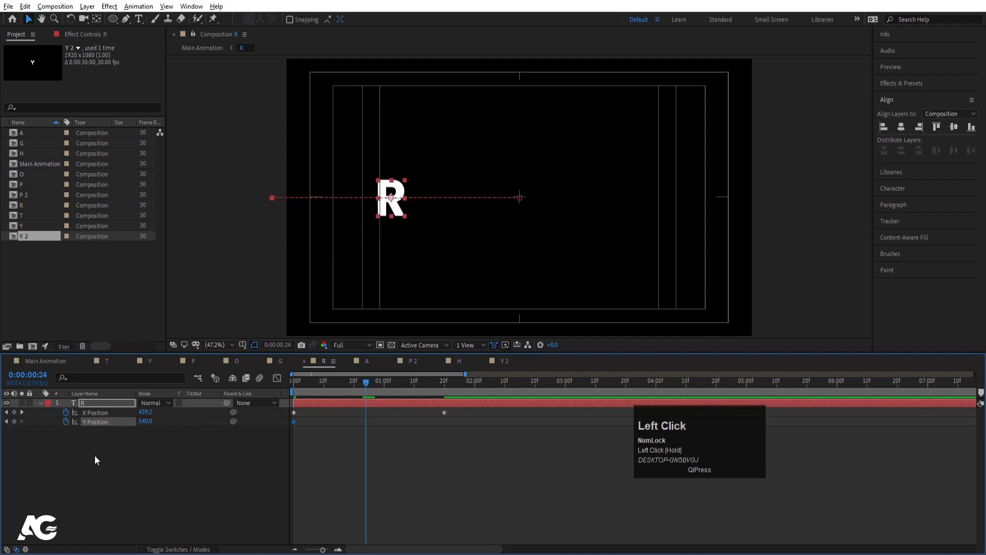
left_click(95, 455)
left_click(14, 422)
key("k")
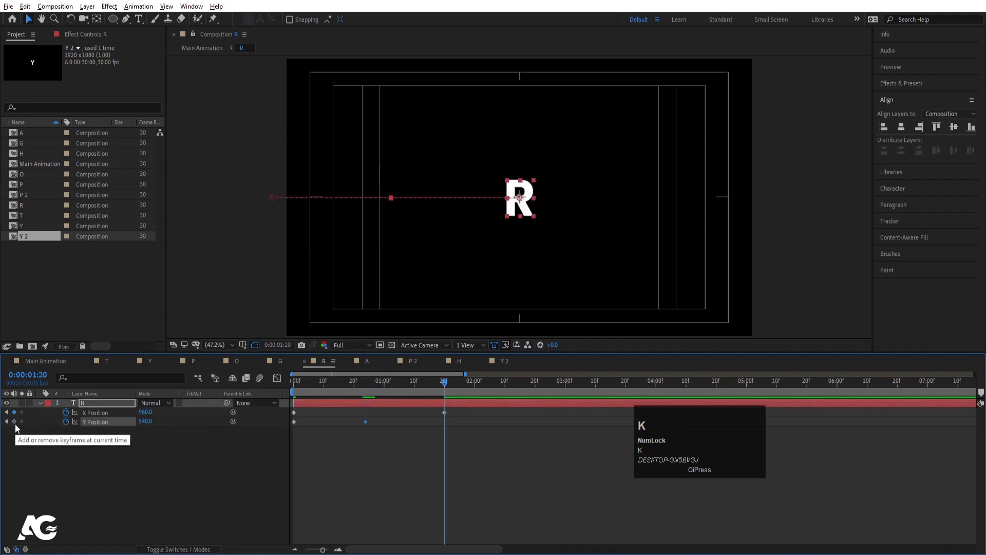
left_click(14, 422)
- Set the R layer's Y Position to 113 at 0:00:00:12 and copy that keyframe to 0:00:01:07
left_click(329, 382)
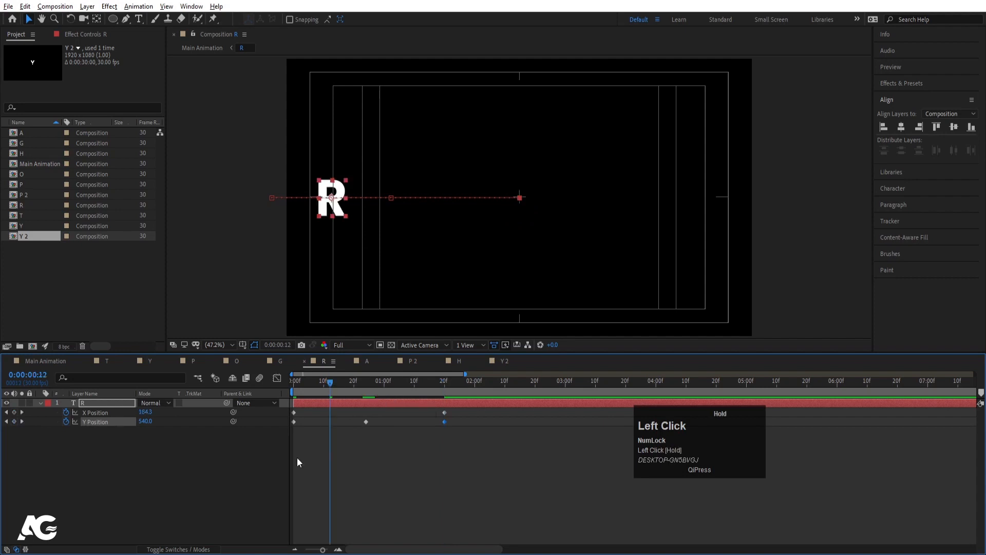
left_click_drag(148, 421, 120, 420)
left_click(402, 382)
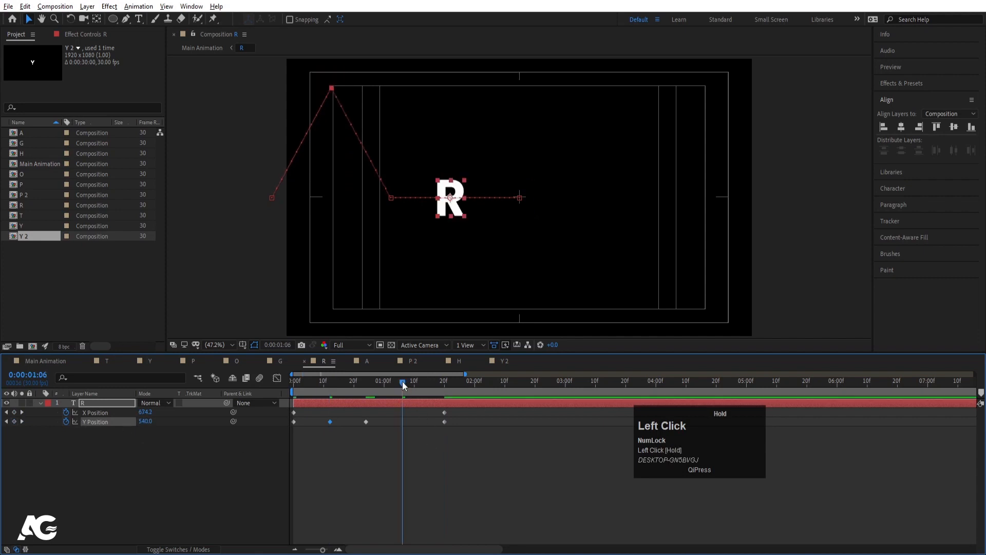
left_click_drag(402, 381, 405, 381)
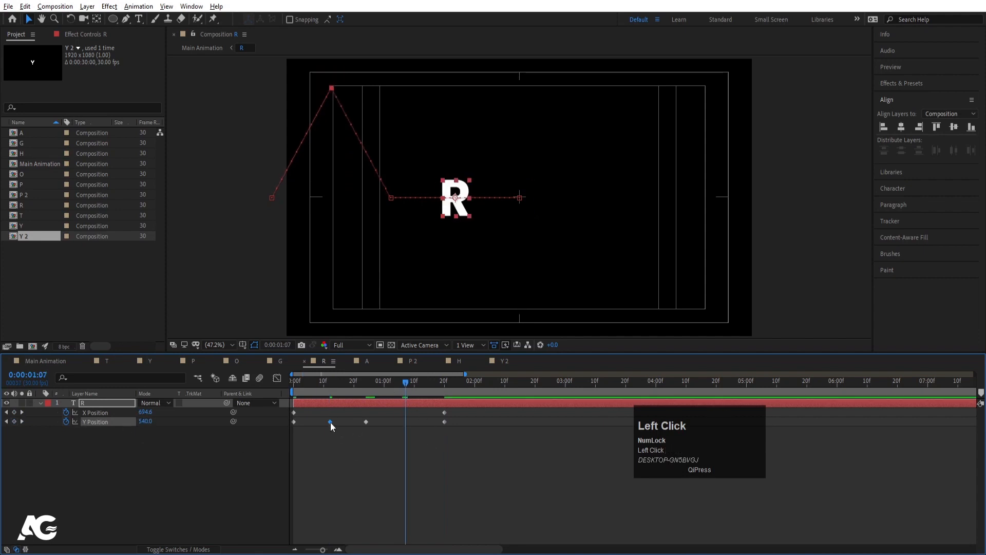
key("ctrl+c")
key("ctrl+v")
- Apply Easy Ease to all five Y Position keyframes of the R layer
left_click_drag(457, 426, 264, 440)
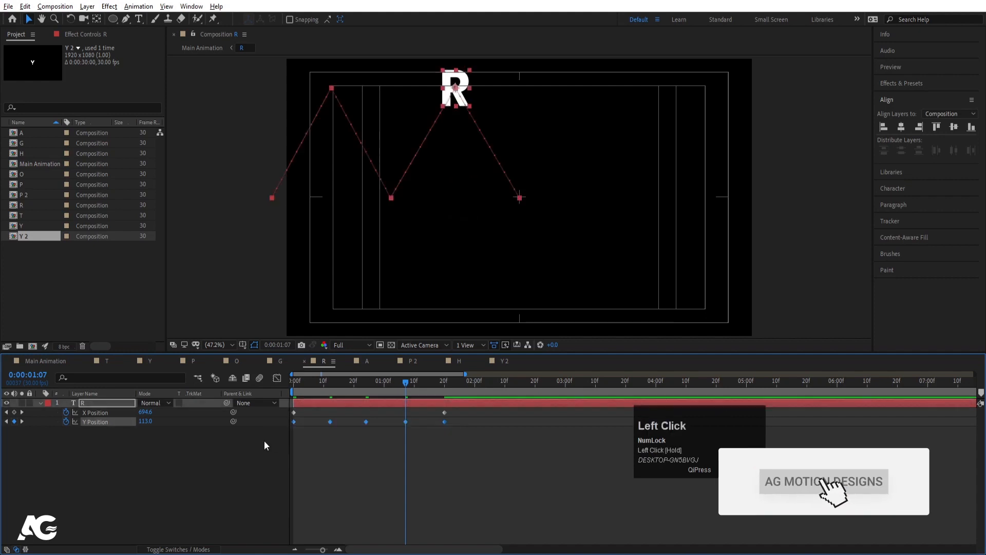
left_click(459, 457)
left_click_drag(459, 423, 217, 454)
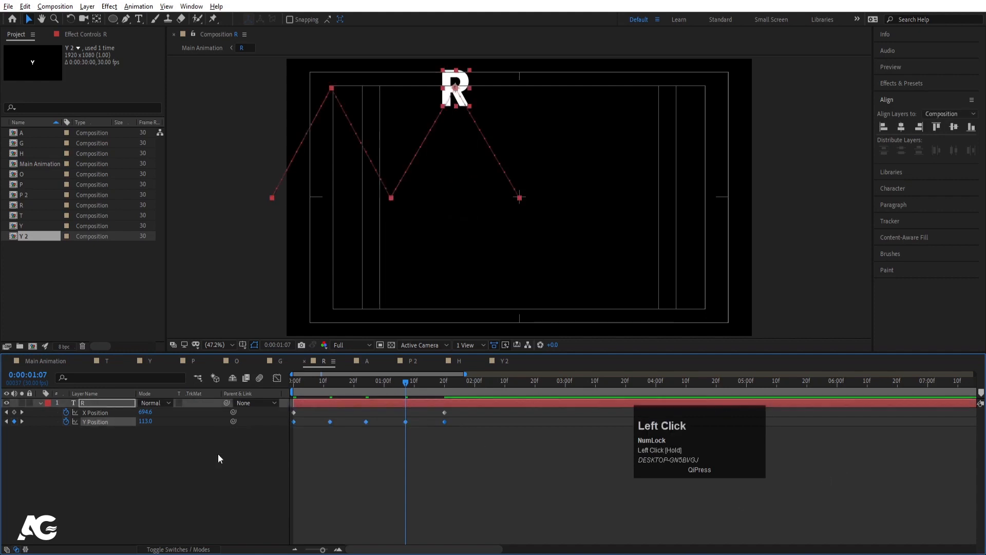
key("F9")
- Reshape the Y Position speed graph for the first bounce so the R rises fast, slows at 0:00:00:12 and falls fast
left_click(276, 378)
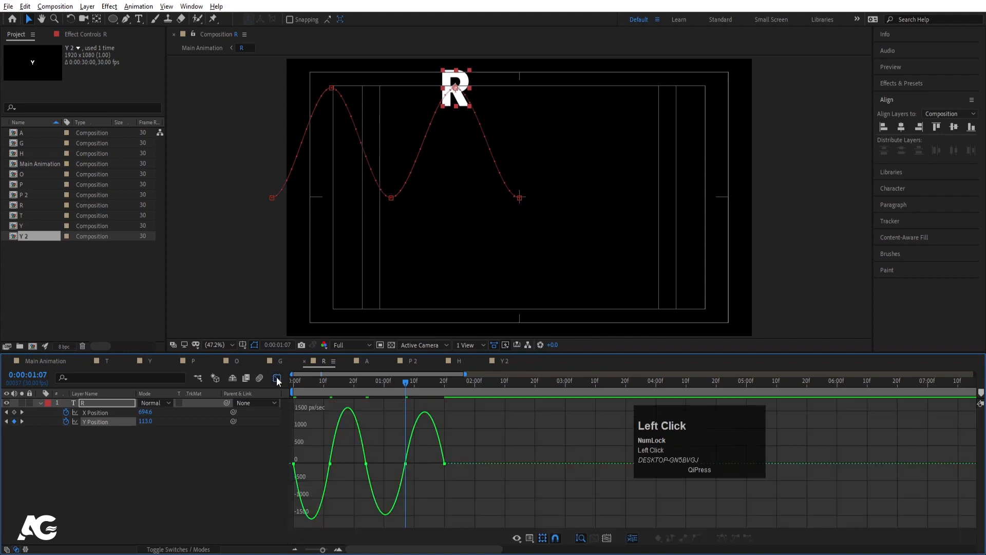
key("equal")
key("equal")
left_click_drag(344, 384, 226, 390)
left_click_drag(416, 443, 366, 464)
left_click_drag(462, 443, 552, 439)
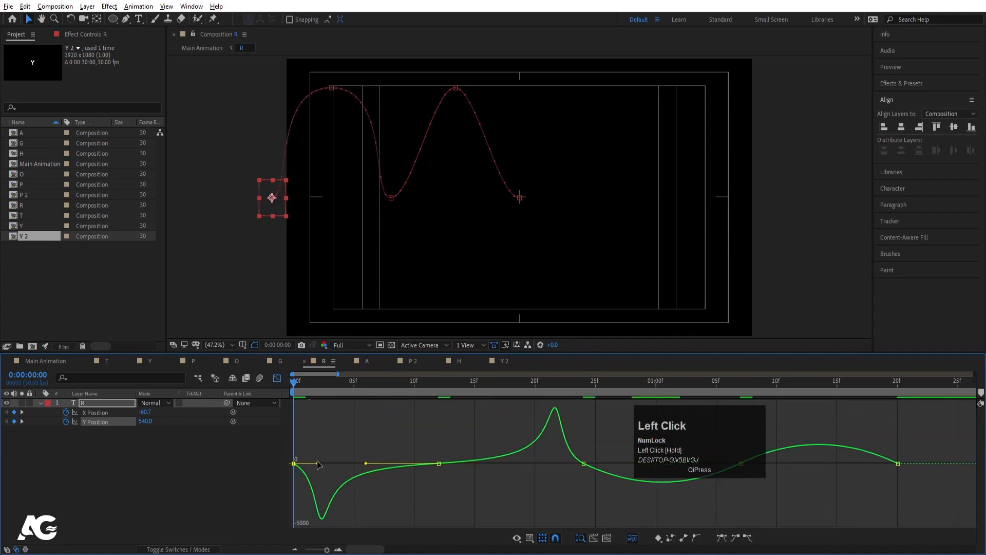
left_click_drag(318, 464, 303, 461)
- Shorten the incoming ease of the Y Position keyframe at 0:00:00:24 for a sharper landing and preview the R bounce
key("minus")
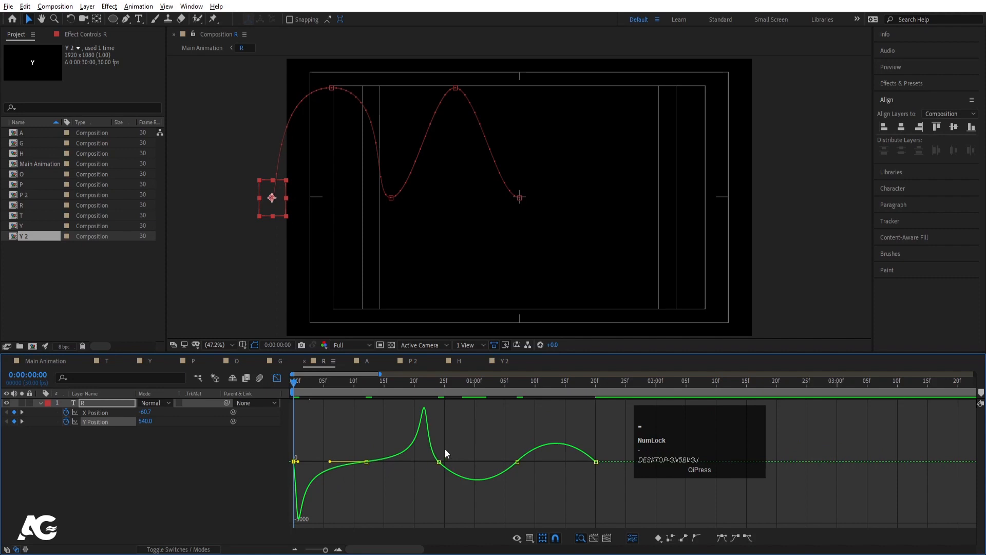
mouse_move(445, 450)
left_mouse_down()
mouse_move(424, 481)
mouse_move(432, 463)
left_mouse_up()
key("space")
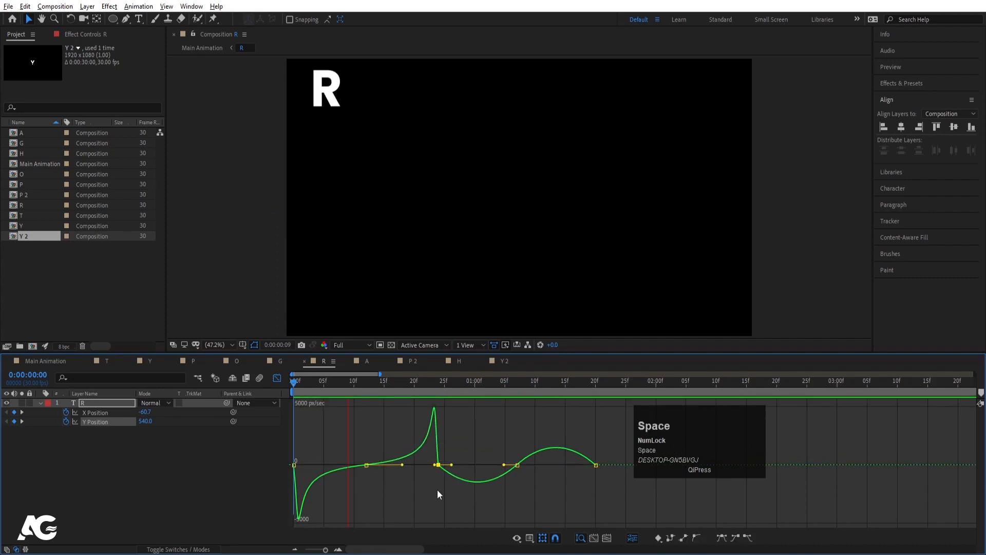
- Reshape the Y Position speed graph for the second bounce so the R rises fast, slows at 0:00:01:07 and lands sharply
left_click_drag(490, 434, 461, 464)
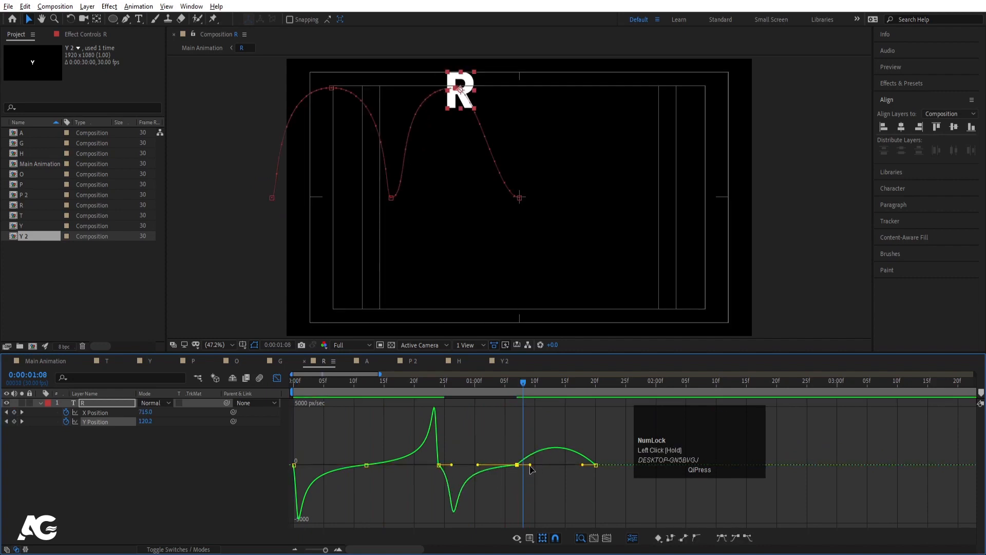
left_click_drag(530, 465, 567, 467)
left_click_drag(452, 468, 446, 466)
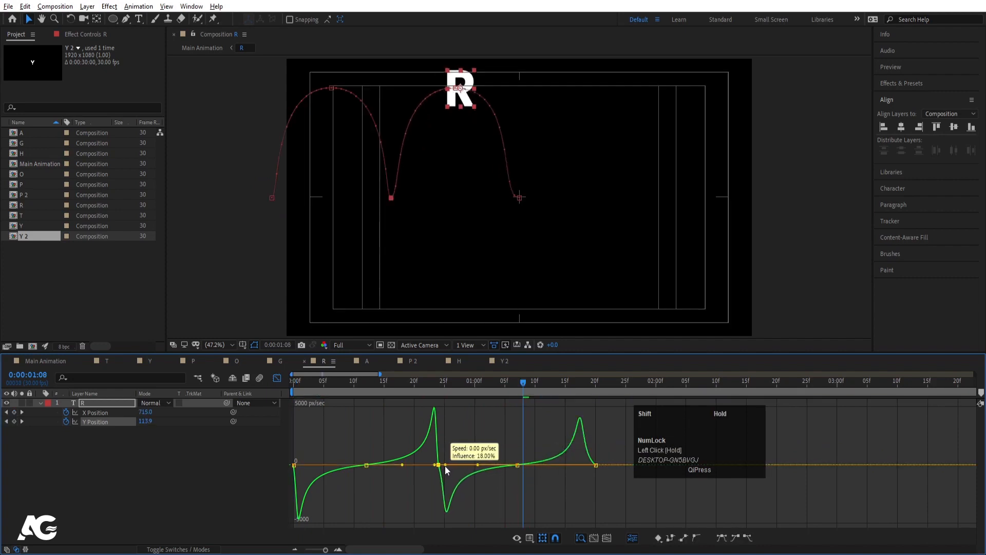
left_click(594, 465)
left_click(581, 464)
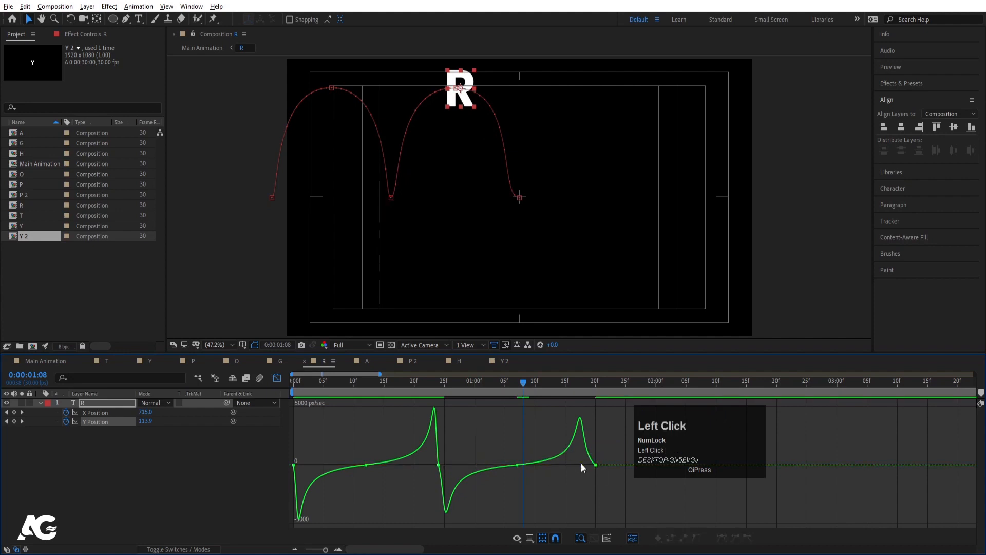
left_click_drag(572, 454, 589, 466)
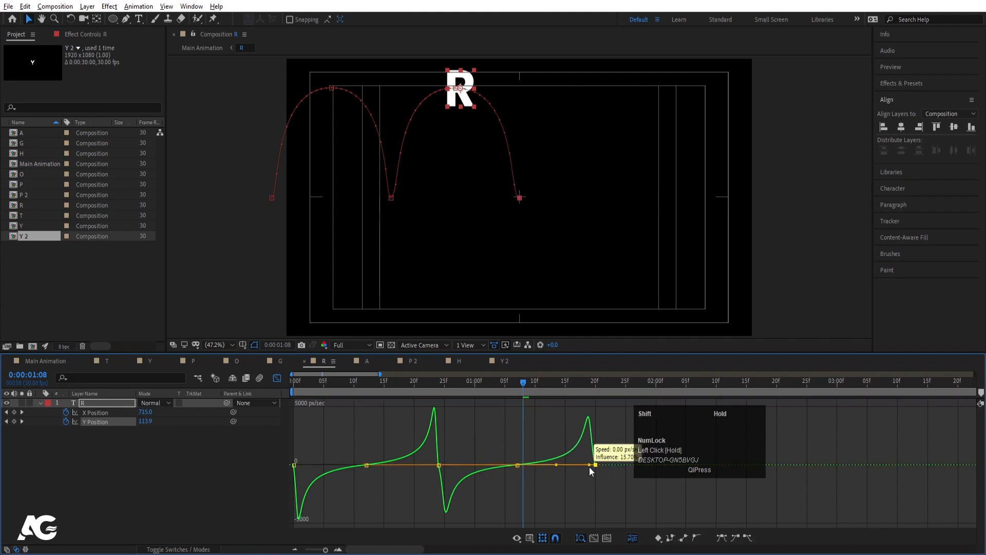
key("Home")
left_click(277, 378)
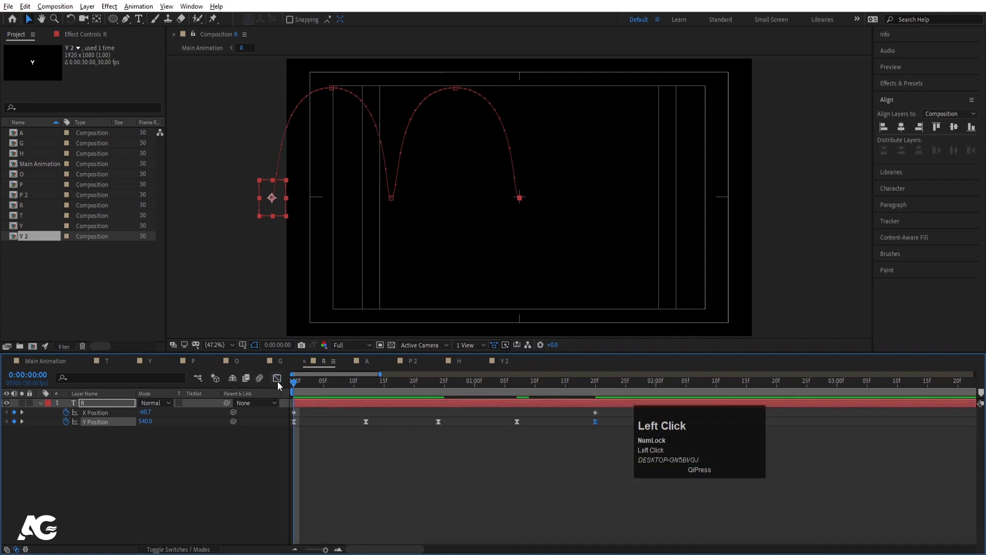
- Keyframe the R layer's Rotation at 0° on the first frame and at one full revolution at 0:00:00:24
left_click(87, 407)
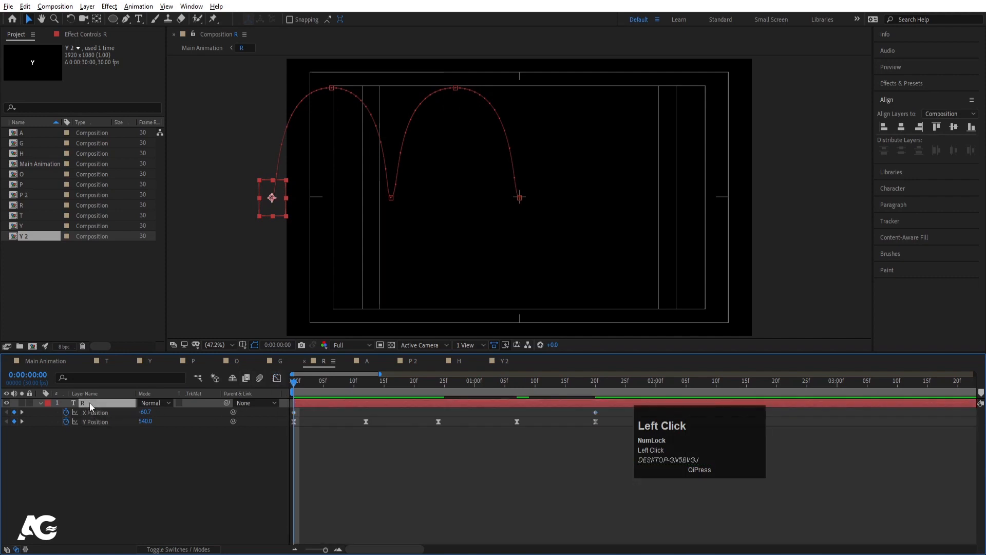
key("r")
left_click(65, 412)
key("u")
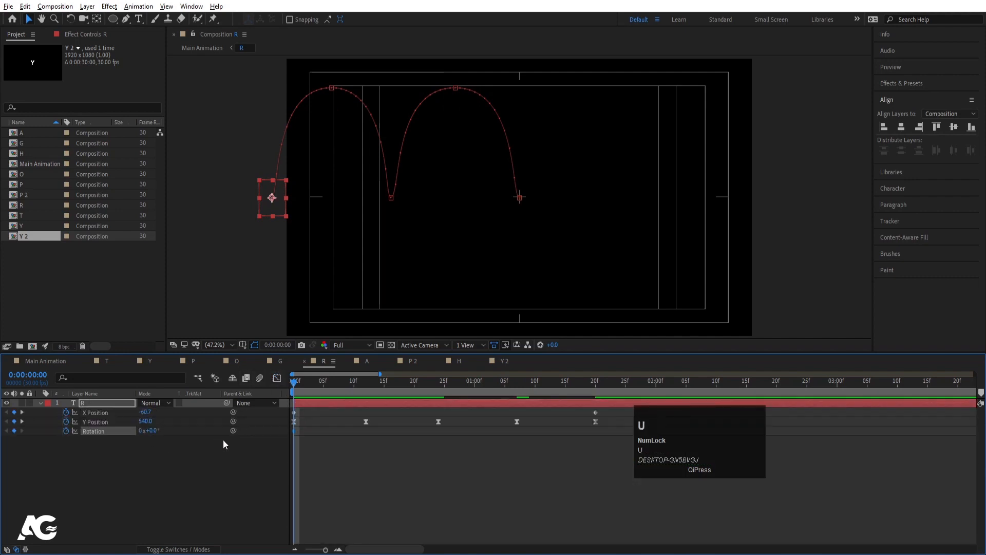
key("k")
key("k")
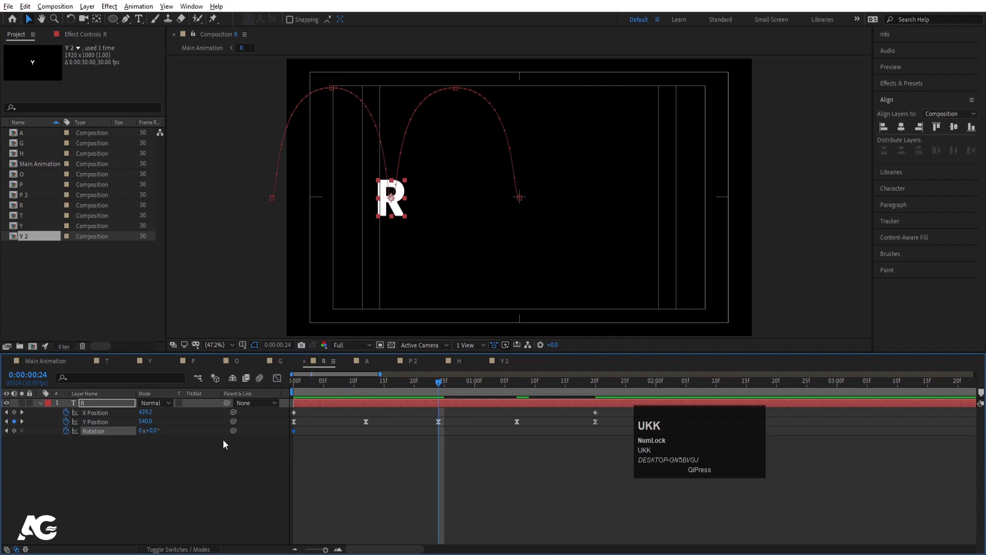
left_click(141, 430)
type("1")
key("Return")
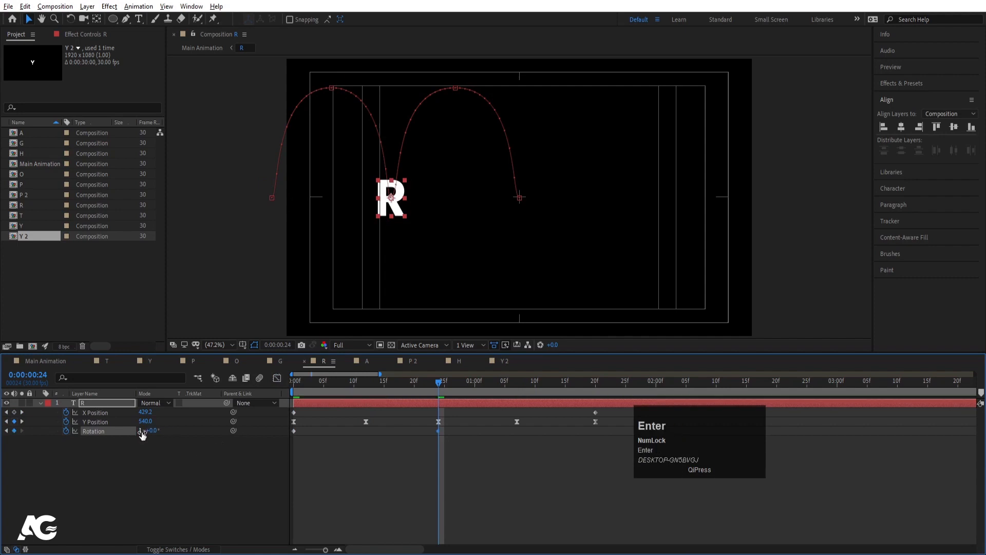
- Set the R layer's Rotation to two full revolutions at 0:00:01:20
key("k")
key("k")
left_click(141, 432)
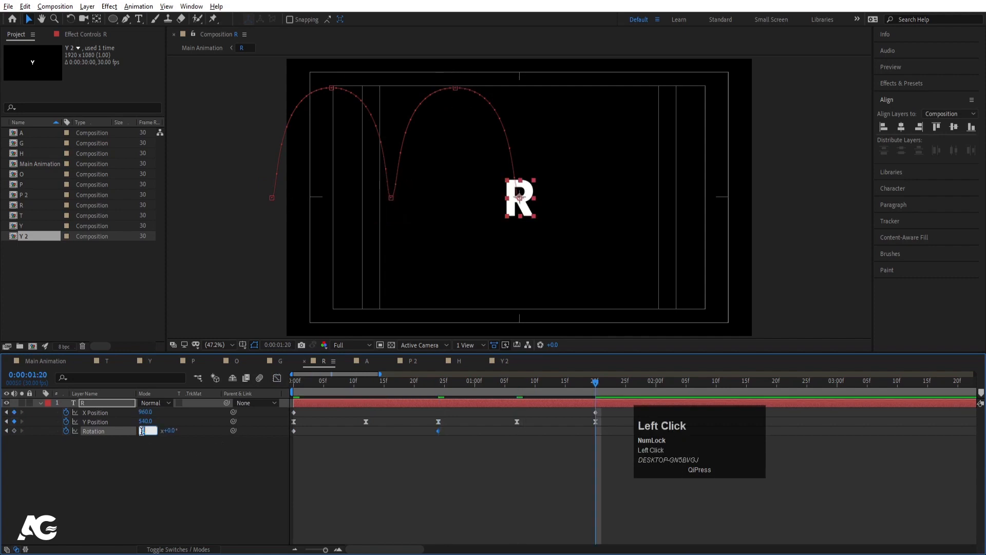
key("Return")
- Apply Easy Ease to all Rotation keyframes of the R layer and preview the spinning bounce
left_click(110, 432)
key("F9")
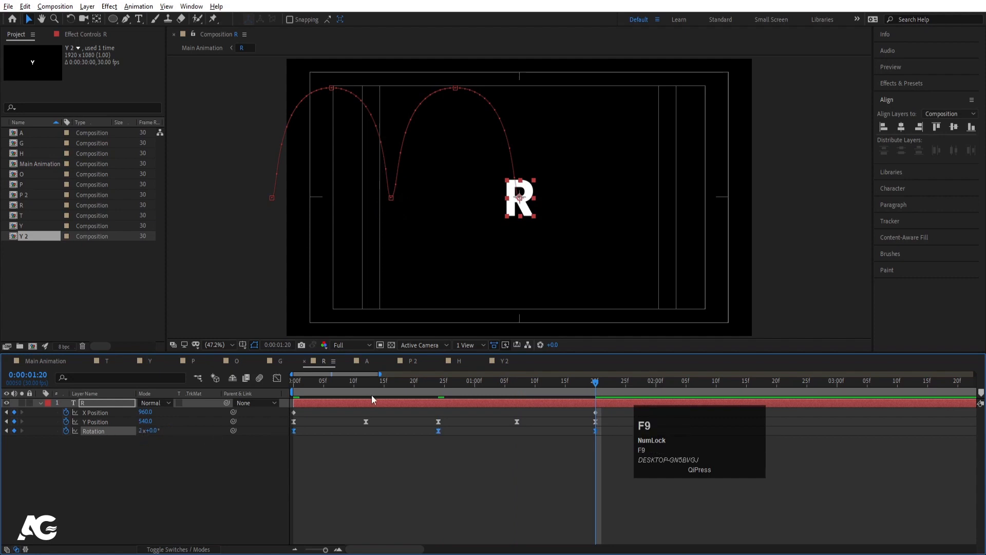
key("space")
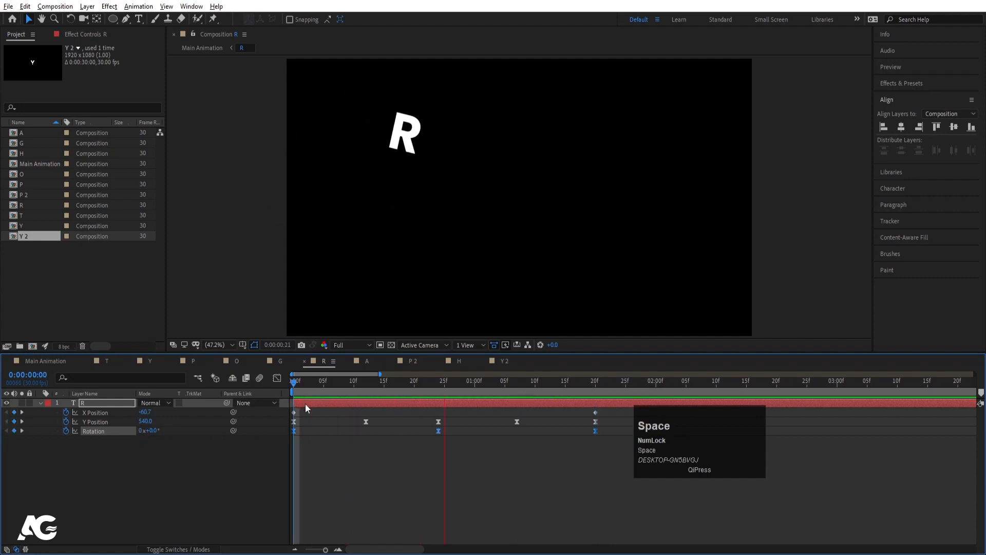
key("space")
left_click_drag(591, 384, 234, 405)
key("space")
key("space")
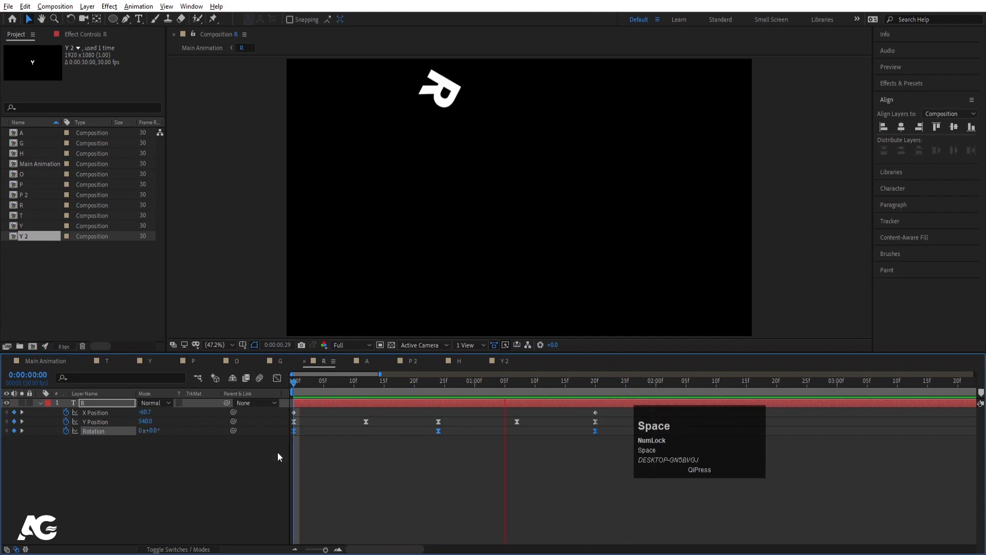
key("space")
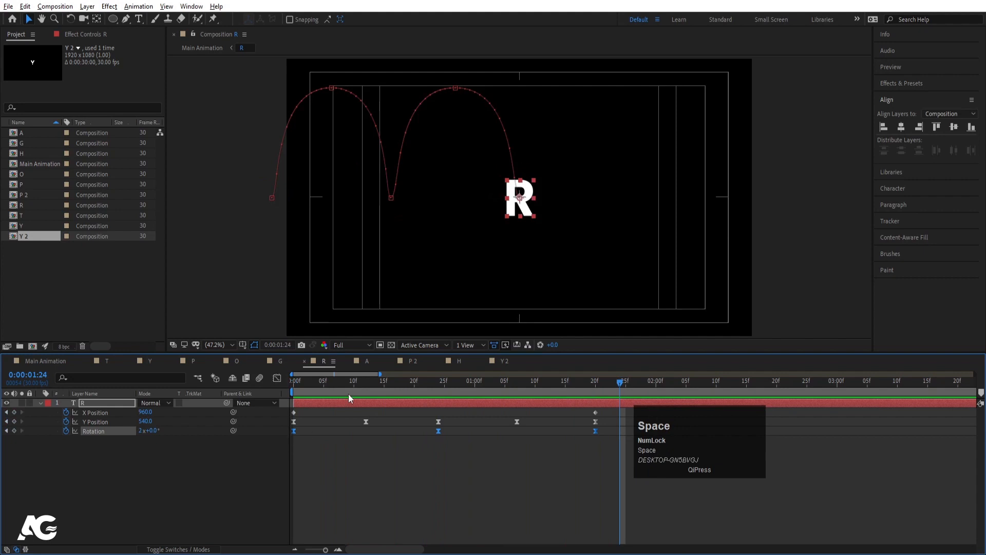
- In the A composition, draw a straight horizontal line above the letter with the Pen tool and set its stroke to 10 px
left_click(366, 359)
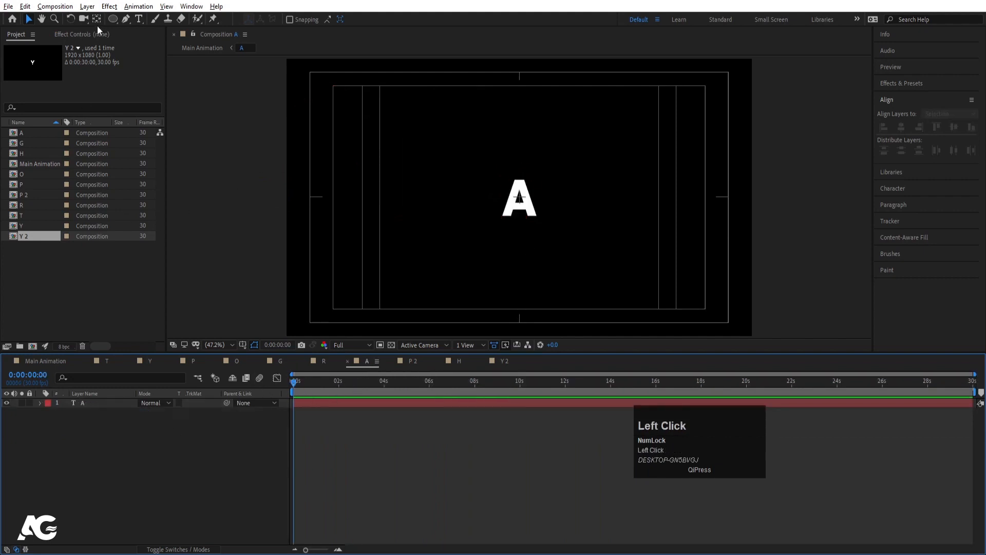
left_click(127, 20)
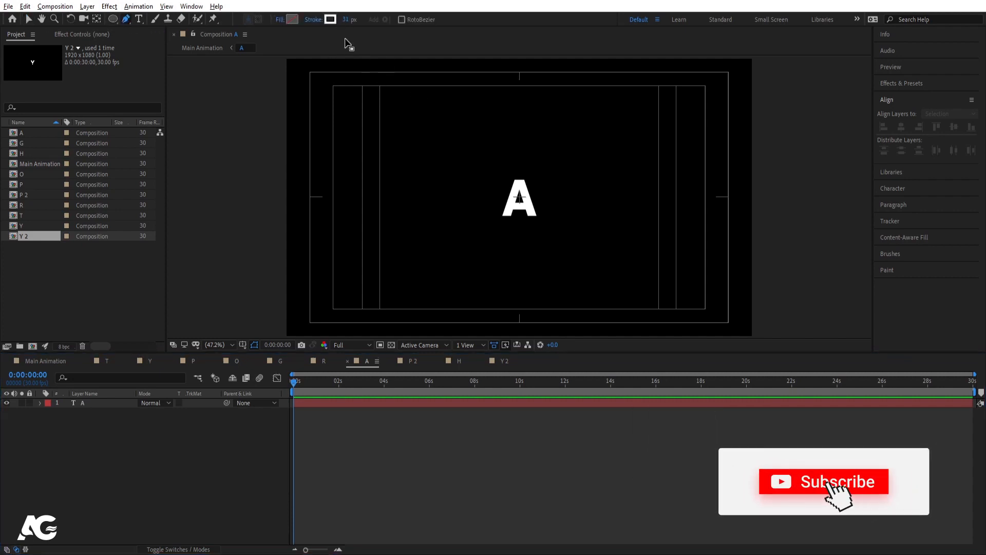
scroll(491, 171, "up", 3, "alt")
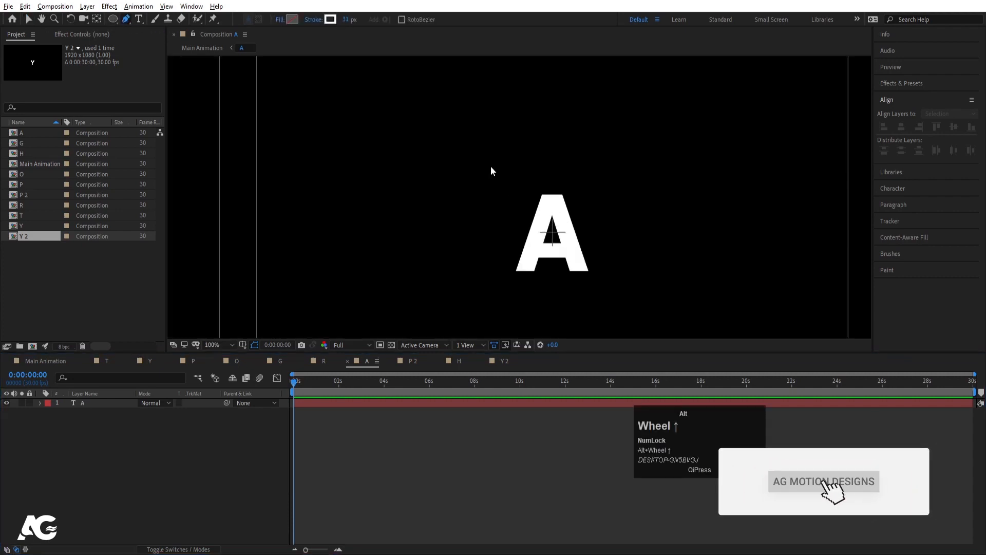
left_click(427, 152)
left_click(699, 152, "shift")
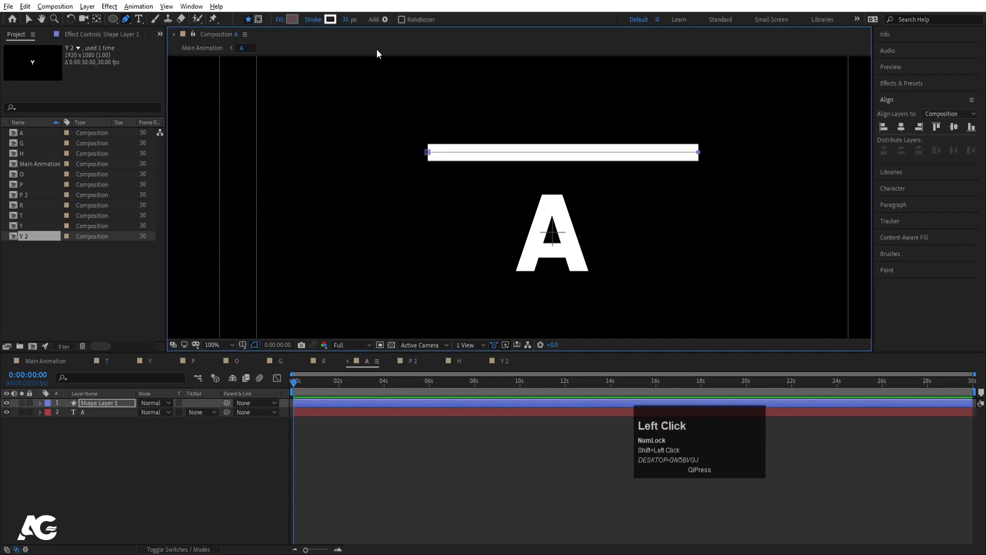
left_click(348, 19)
type("10")
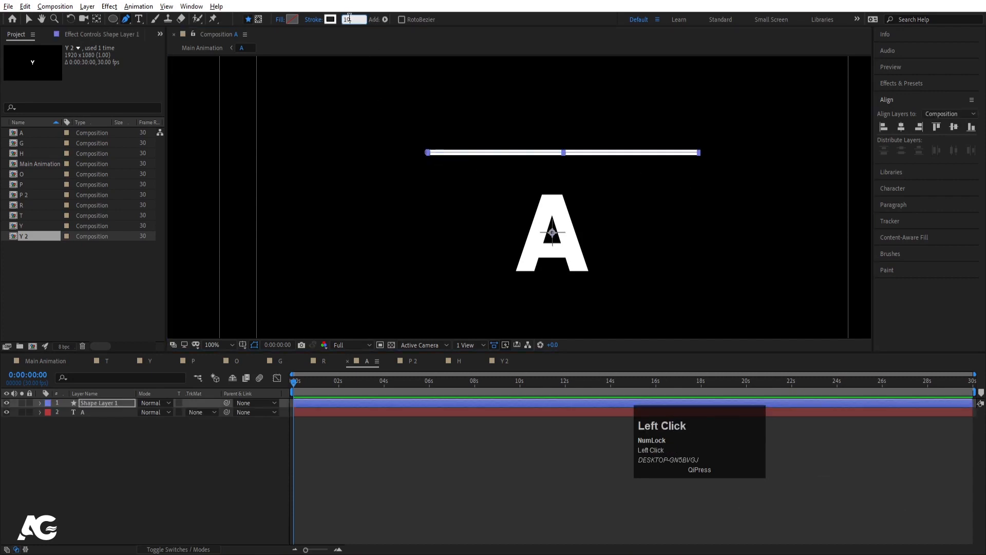
key("Return")
- Center the line layer's anchor point on the line and move the line down to just above the A
left_click(91, 404)
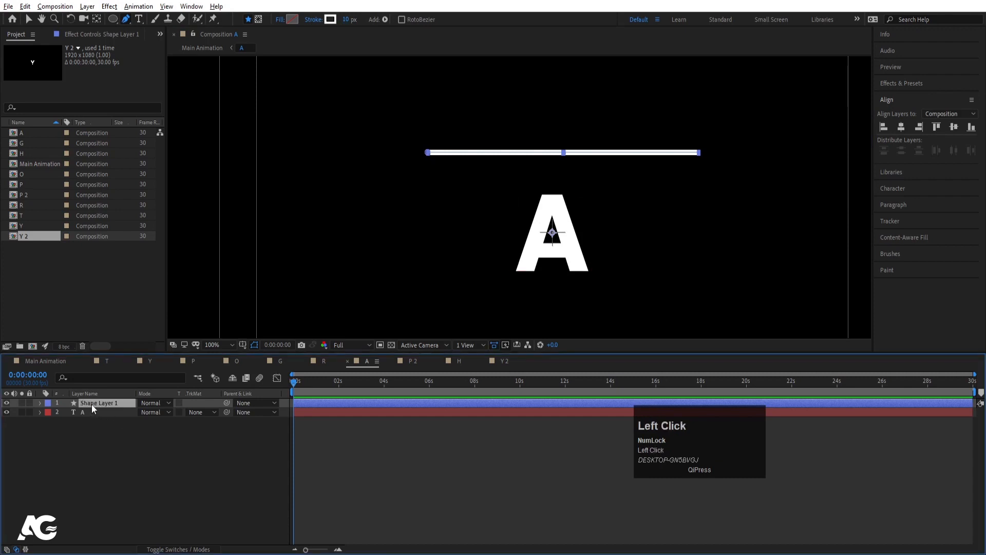
key("ctrl+alt+Home")
key("v")
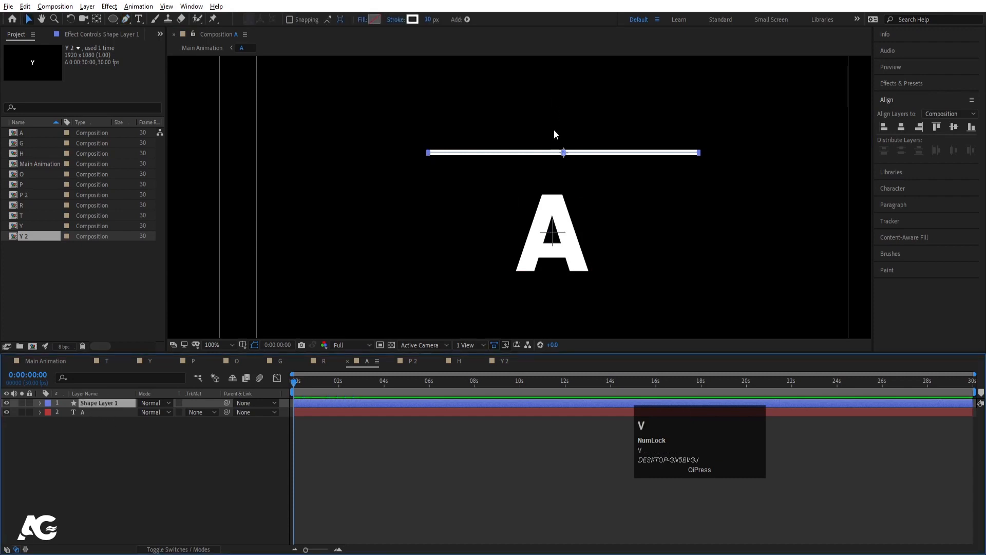
left_click_drag(563, 152, 554, 184)
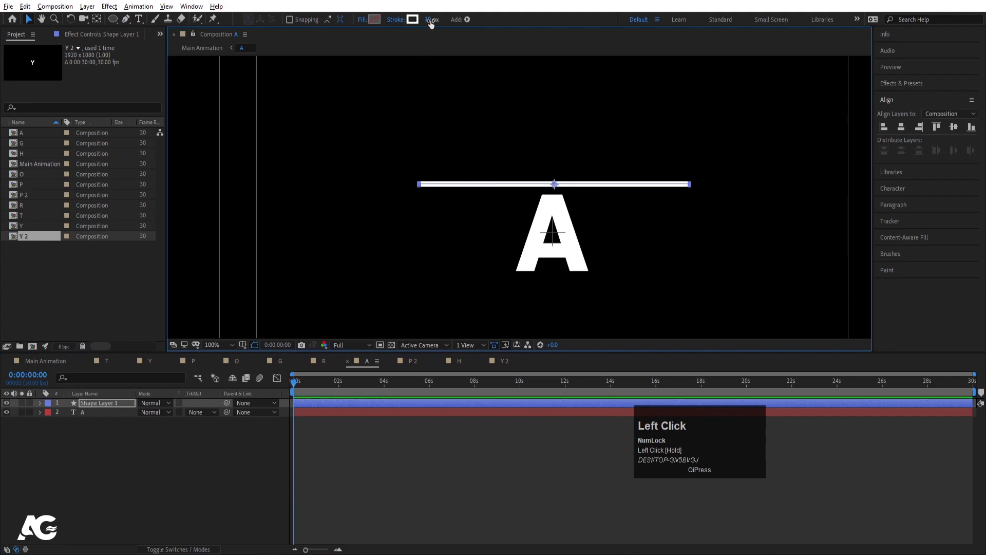
- Thin the line's stroke to 2 px and recenter the shape layer's anchor point
left_click(434, 20)
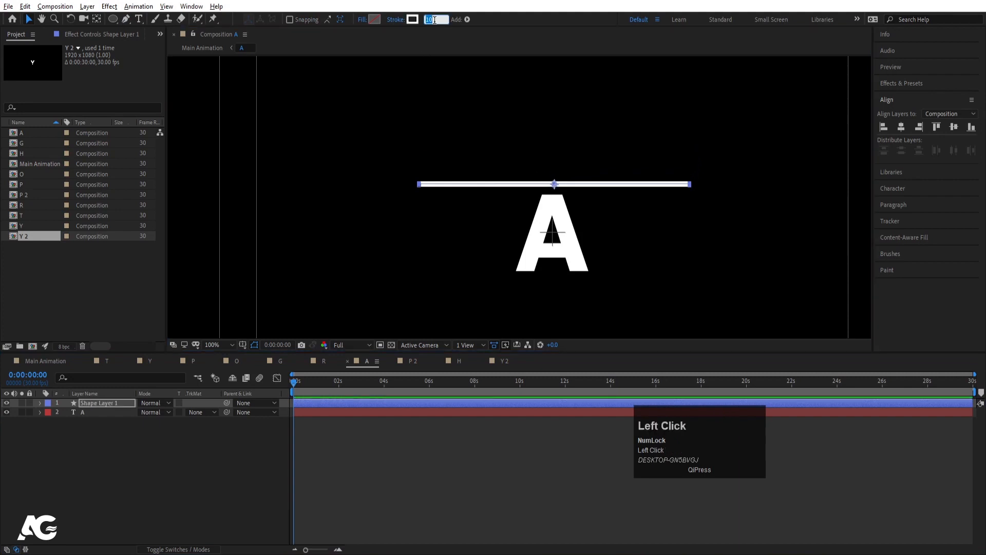
type("2")
key("Return")
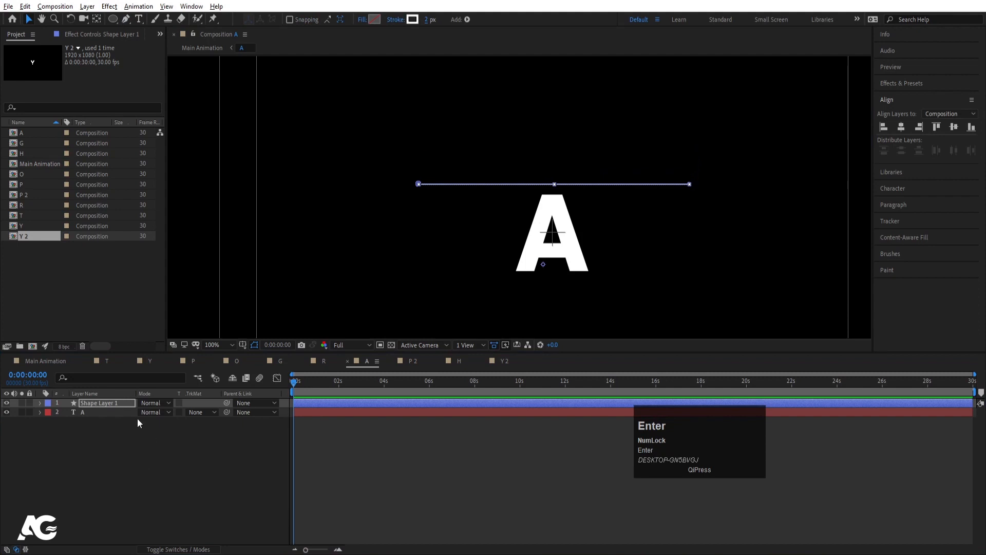
left_click(108, 403)
key("ctrl+alt+Home")
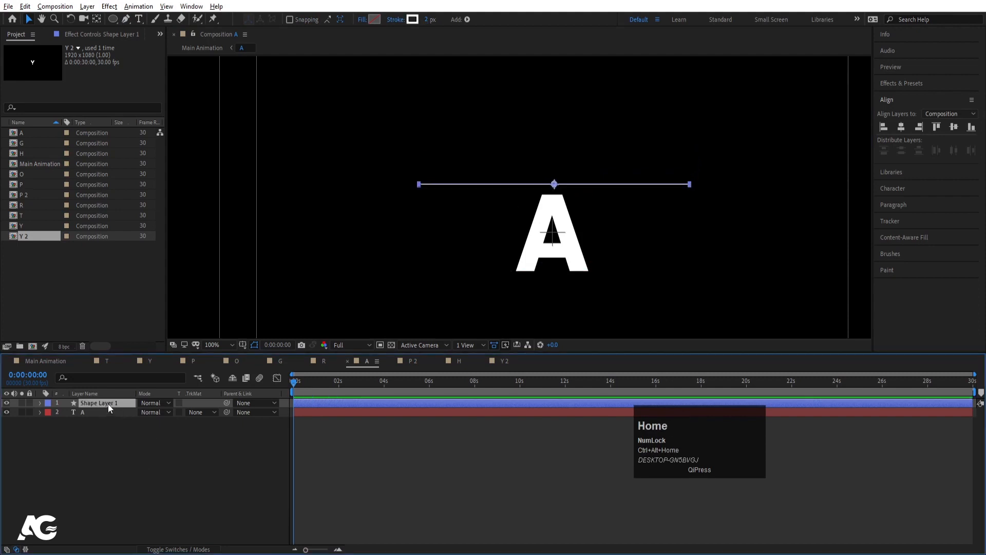
- Add a Repeater to the line layer with Position 0, 18 and raise its copies until the lines span past the A
left_click(39, 403)
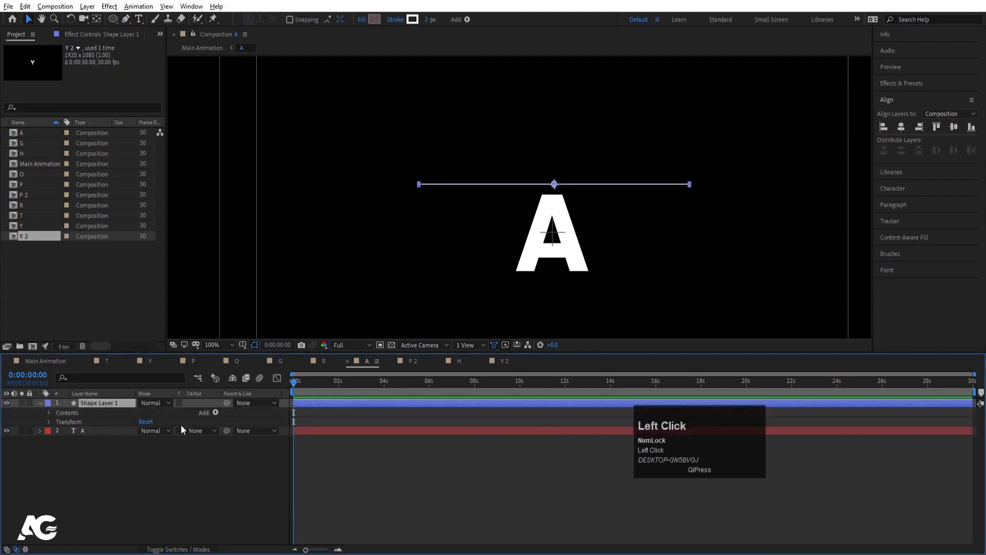
left_click(215, 412)
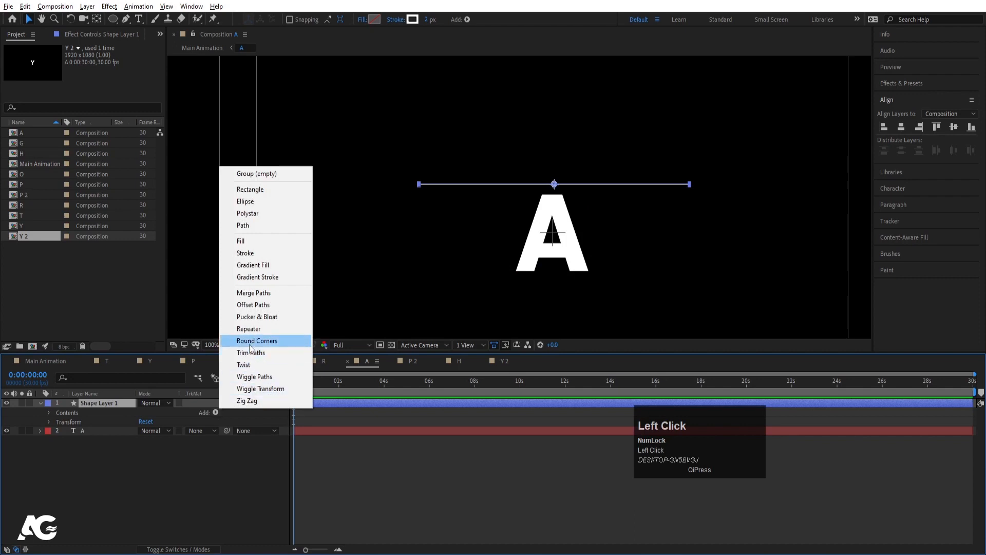
left_click(249, 329)
left_click(58, 431)
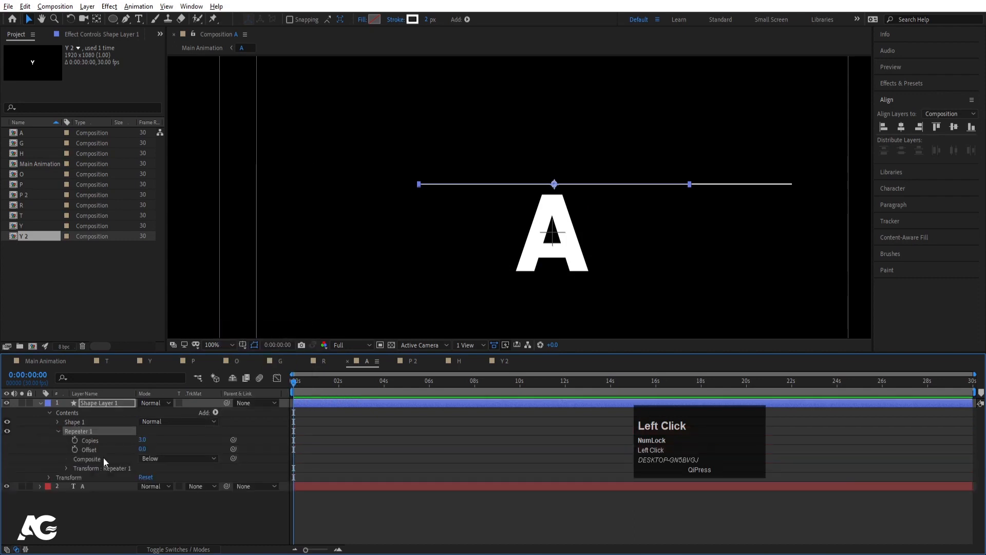
left_click(67, 469)
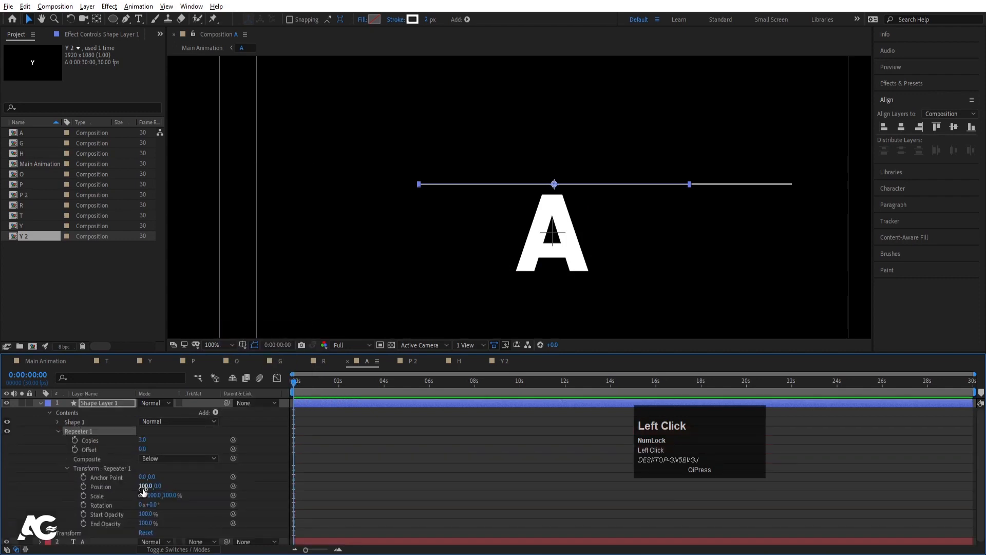
left_click(144, 486)
type("0")
key("Return")
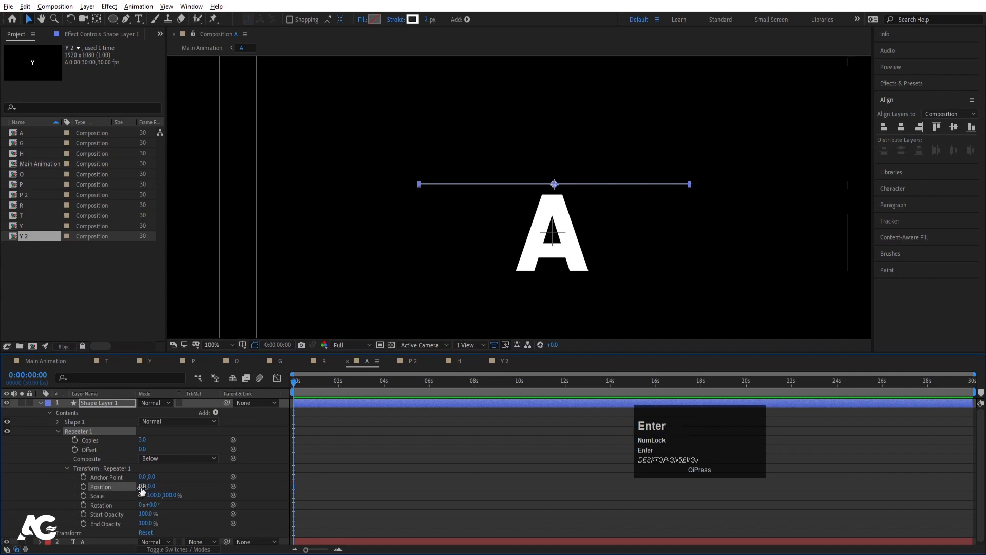
left_click_drag(150, 486, 160, 485)
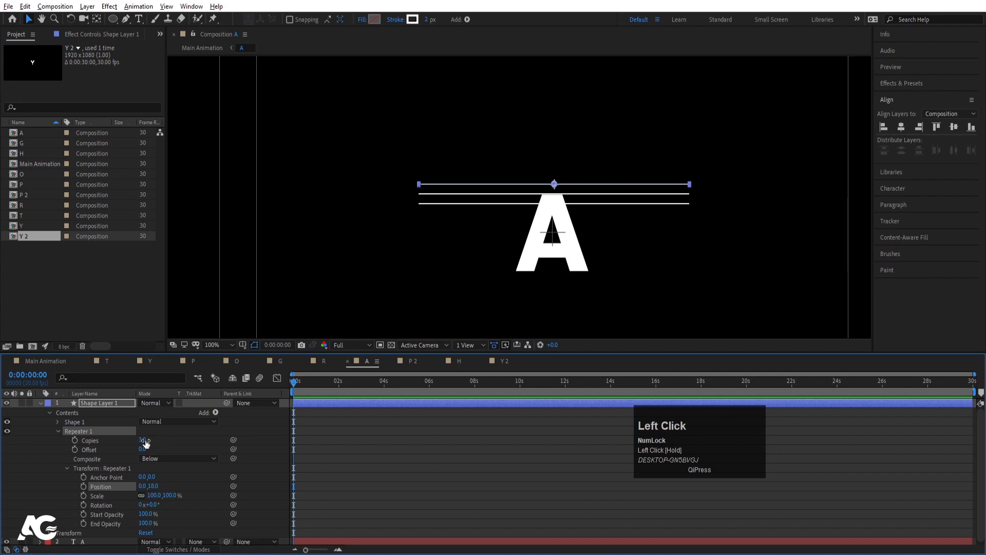
left_click_drag(143, 439, 132, 412)
- Rotate the repeated lines layer to -40° and move it so the diagonal lines cover the whole A
key("r")
key("v")
left_click_drag(553, 186, 519, 172)
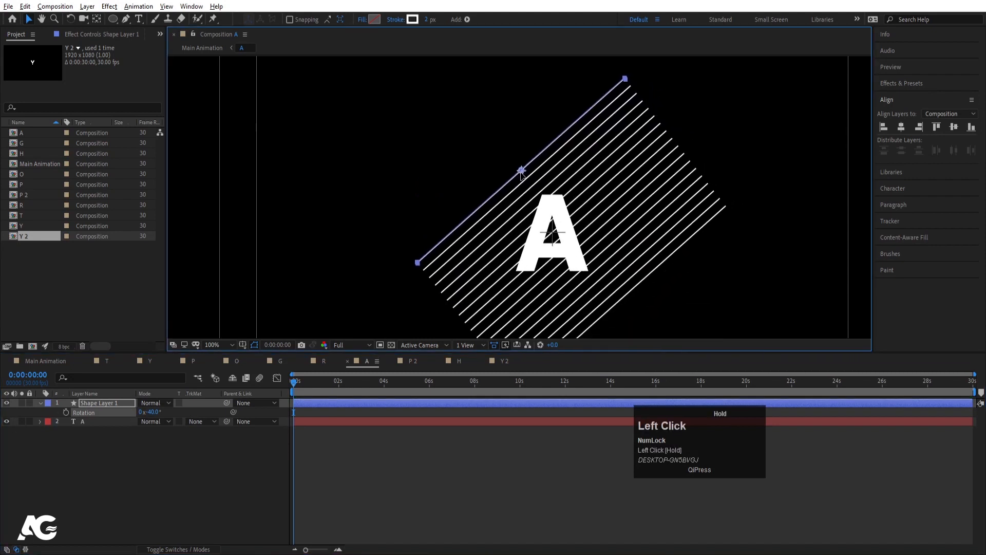
- Add Trim Paths to the repeated diagonal lines layer, Shape Layer 1
left_click(143, 468)
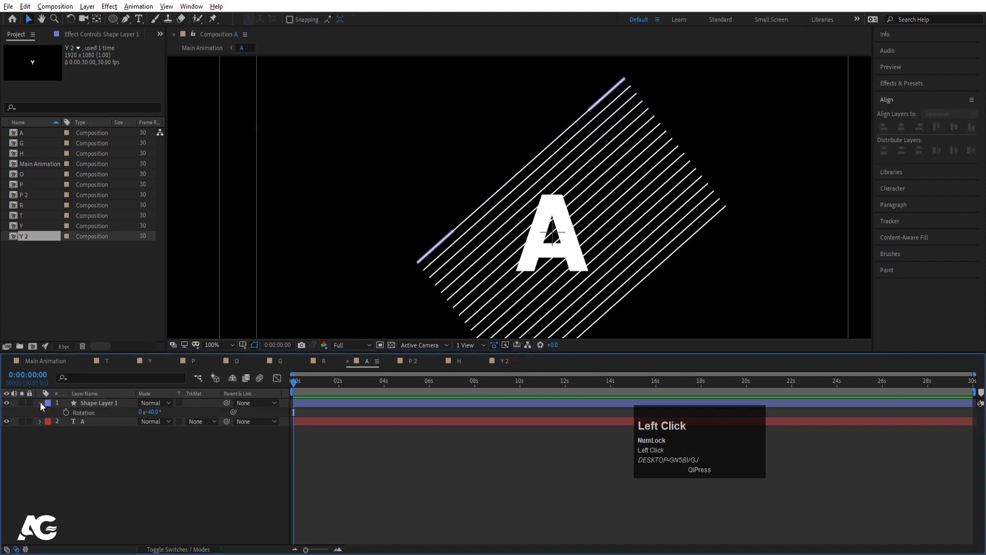
left_click(40, 403)
left_click(77, 402)
left_click(40, 402)
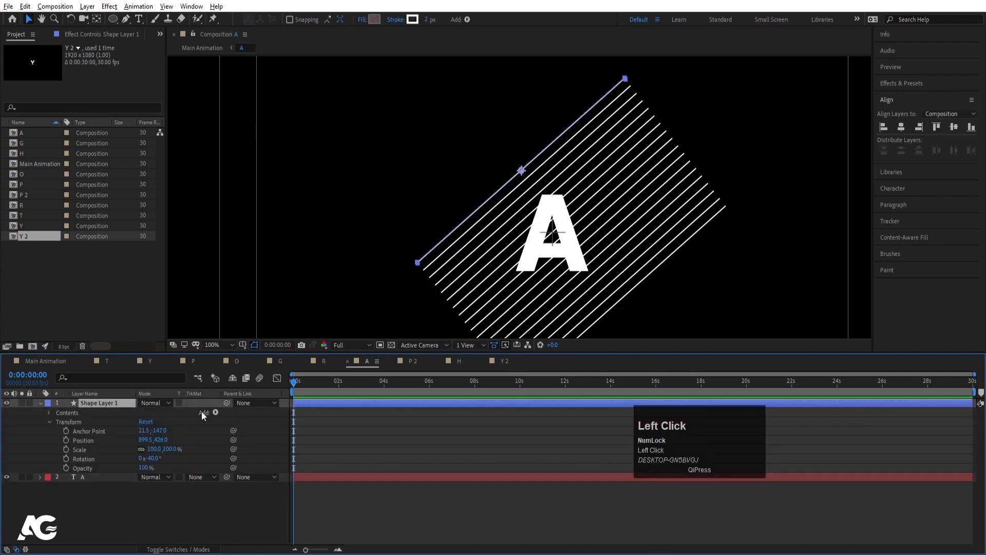
left_click(216, 412)
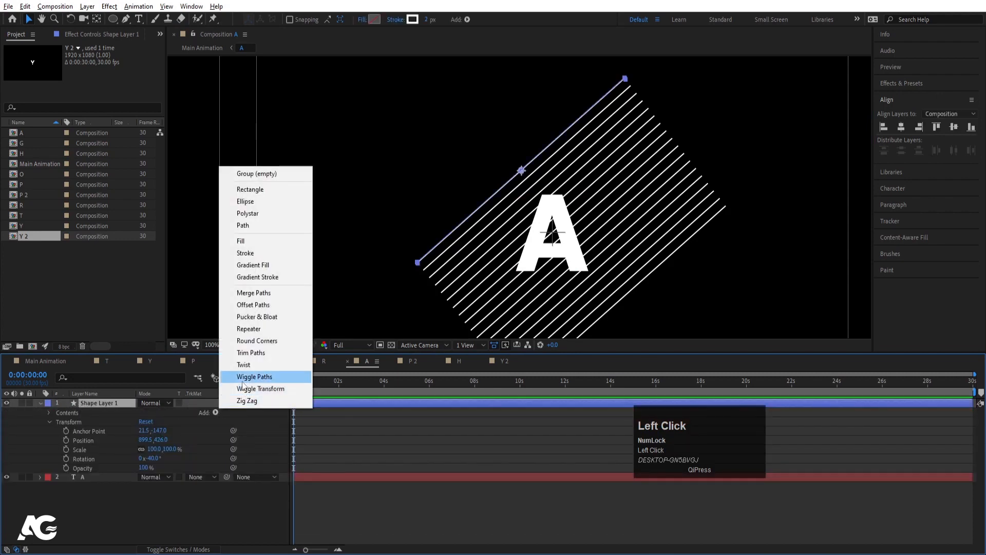
left_click(246, 352)
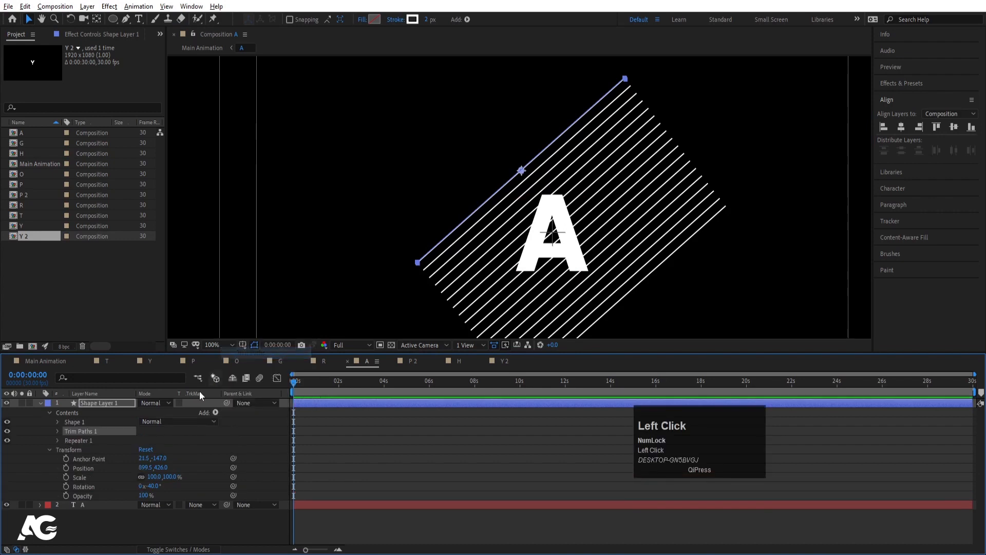
- Animate the Trim Paths End from 0% at 0:00:00:00 to 100% at 0:00:01:00 with Easy Ease and preview it
left_click(58, 431)
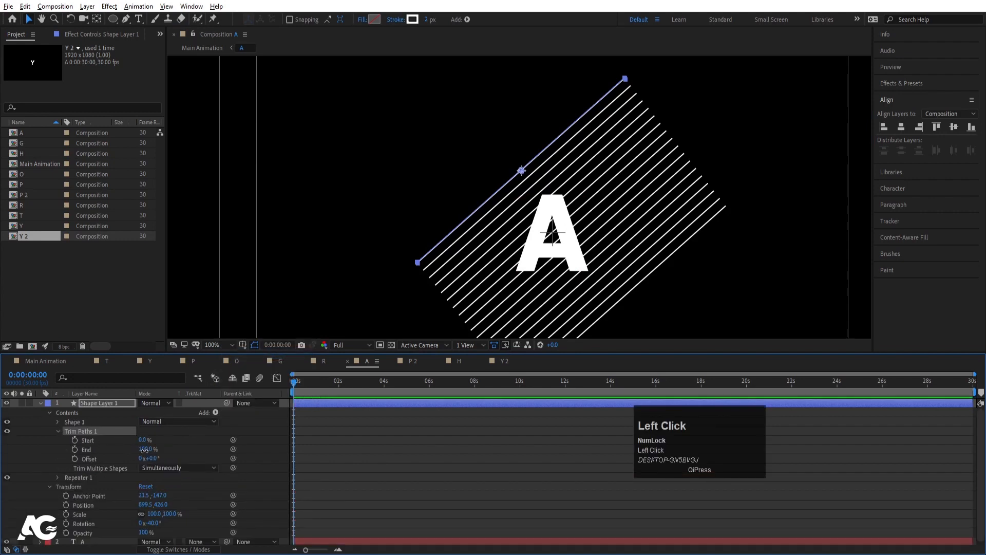
left_click_drag(144, 450, 80, 459)
key("u")
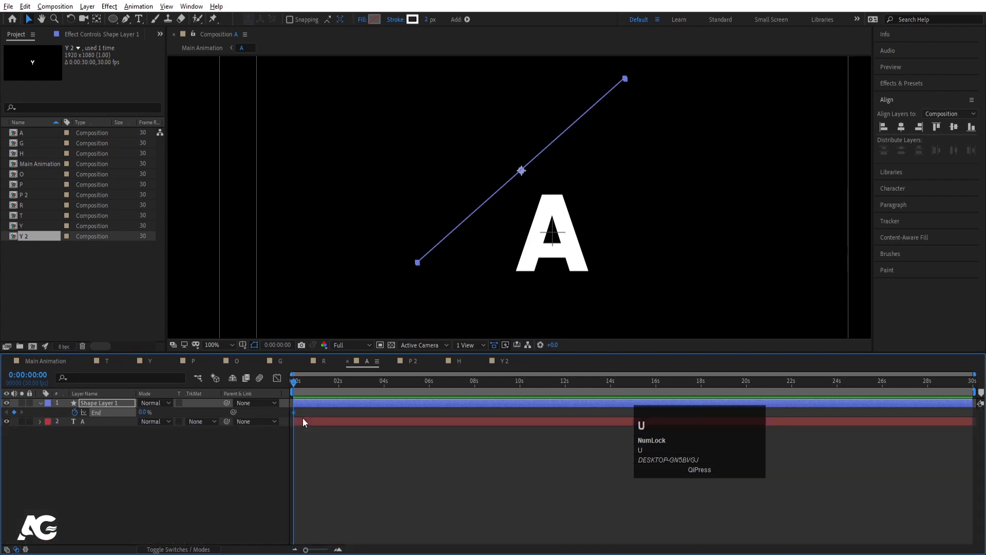
key("equal")
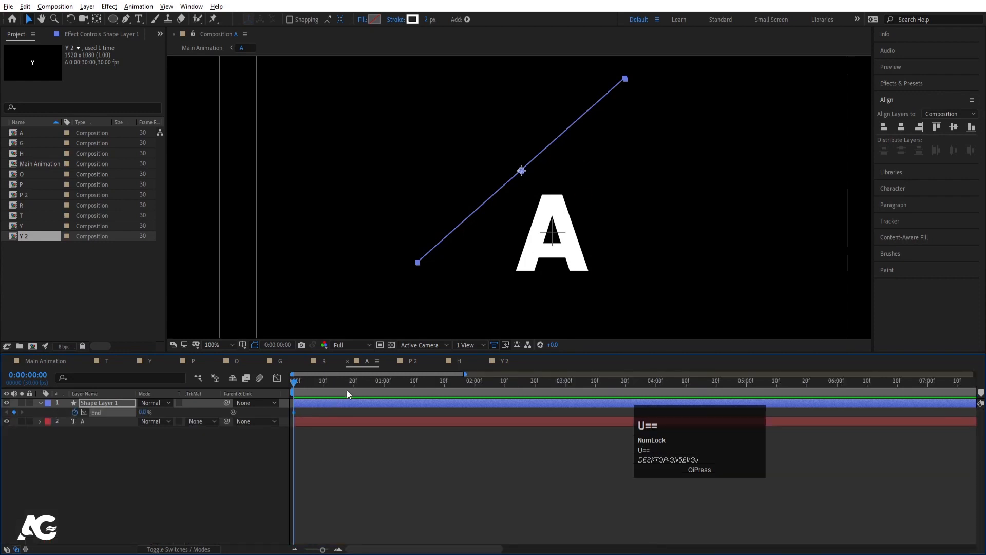
left_click(383, 382)
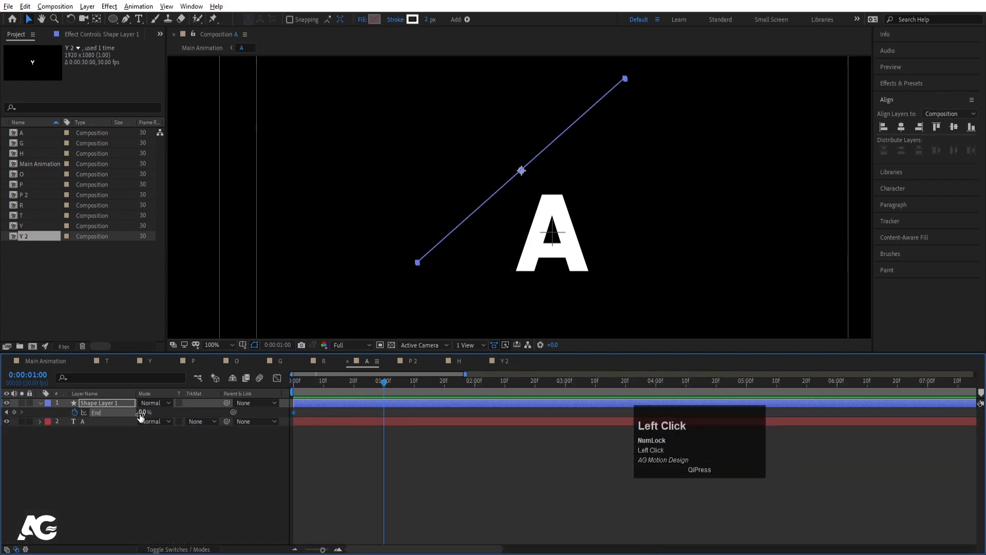
left_click_drag(143, 412, 222, 404)
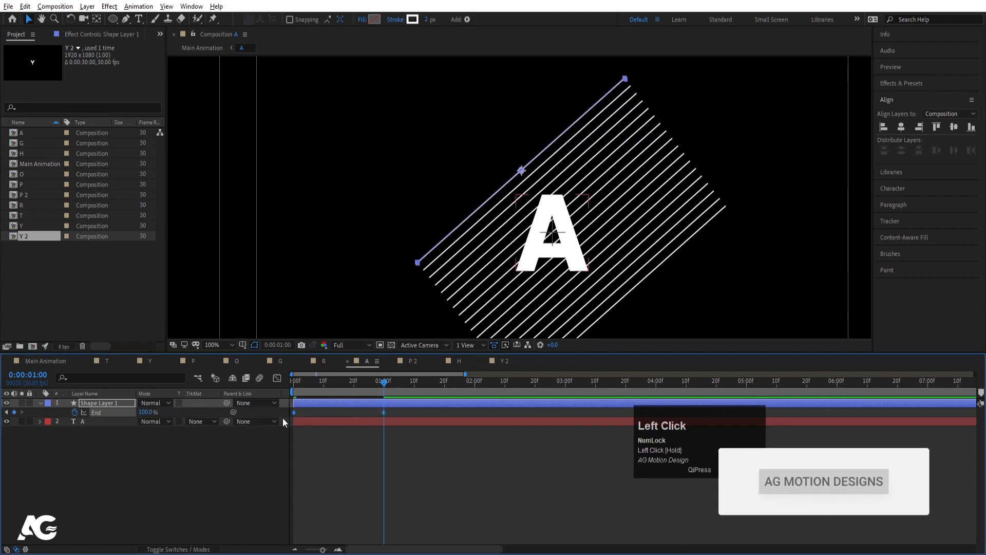
key("F9")
left_click_drag(325, 382, 294, 382)
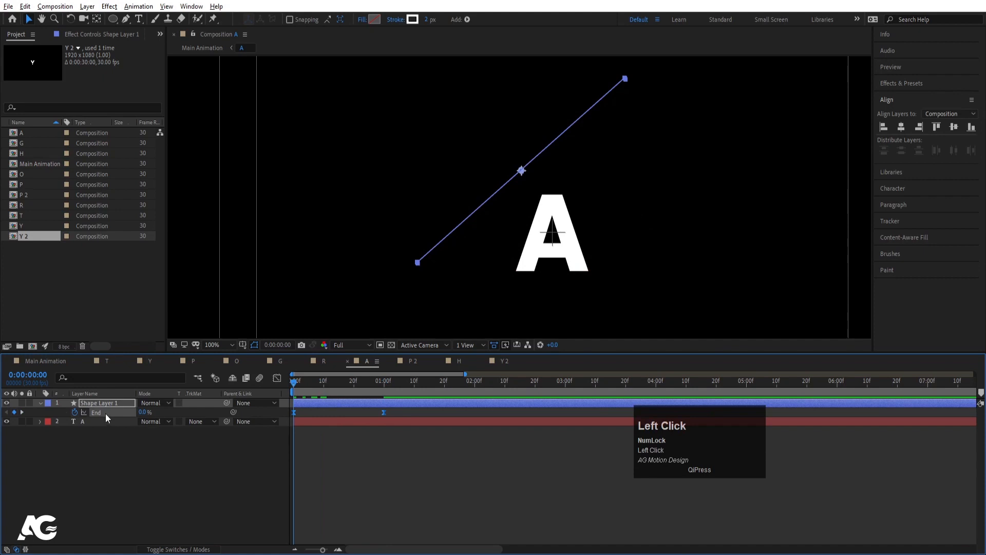
key("space")
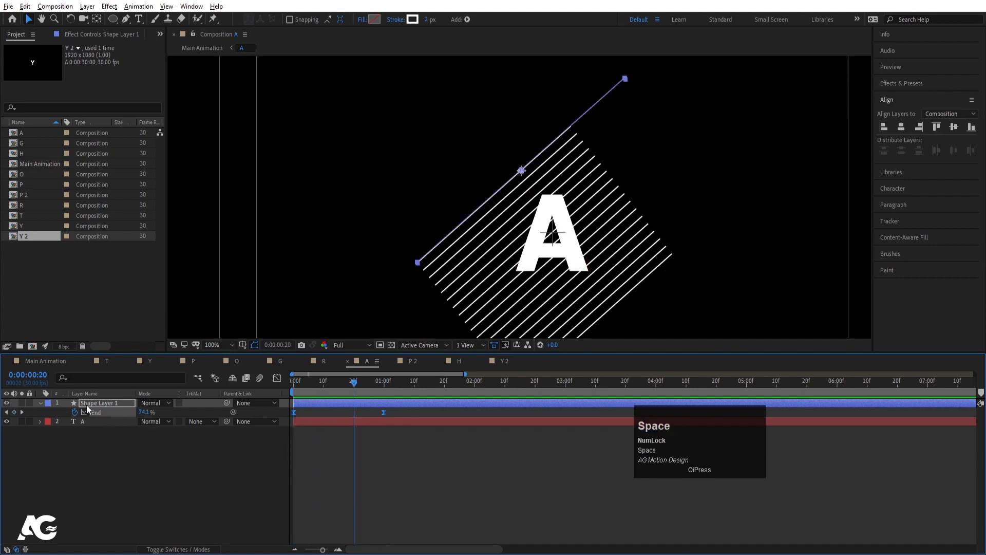
- Duplicate the lines layer, set the copy's rotation to 40° and move it so its lines cross the originals over the A
left_click(86, 404)
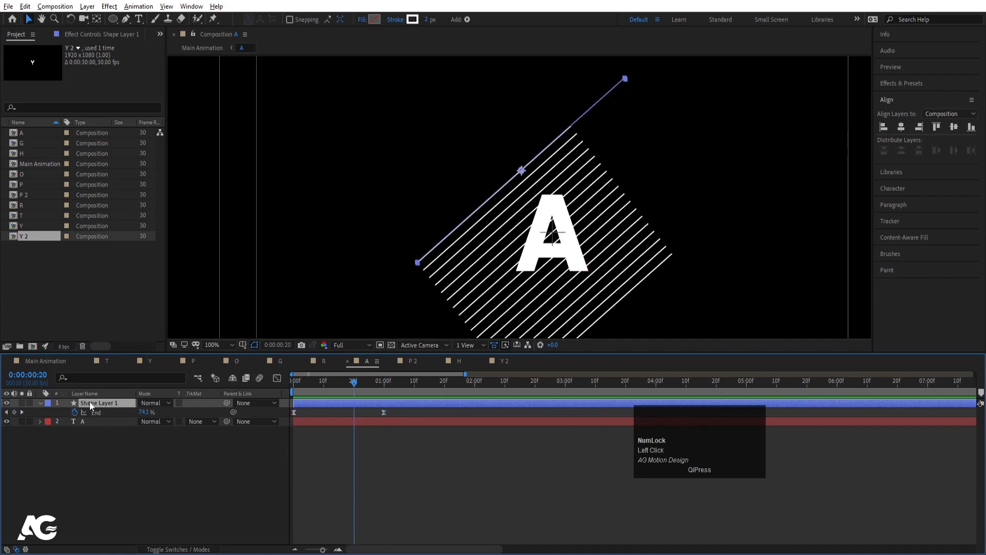
key("ctrl+d")
key("r")
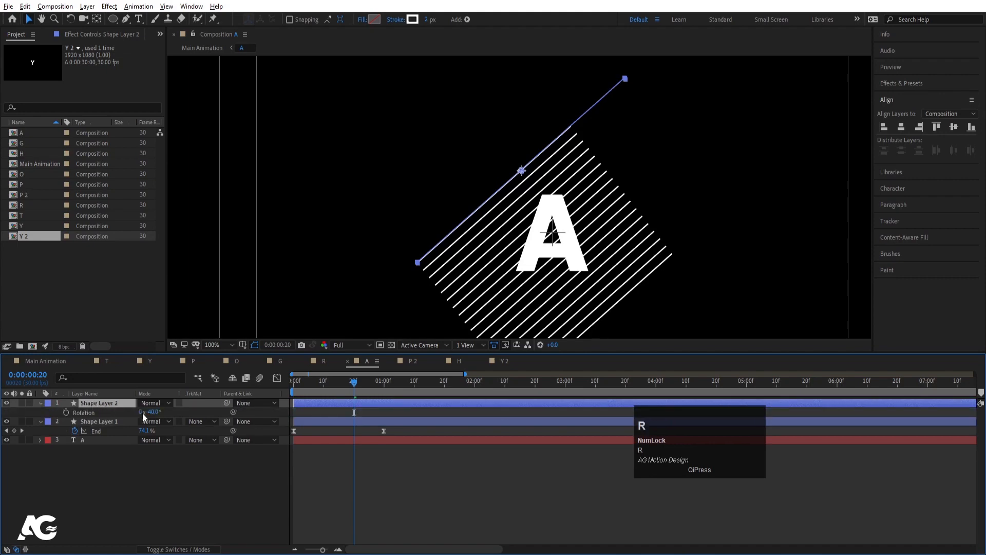
left_click_drag(145, 412, 190, 404)
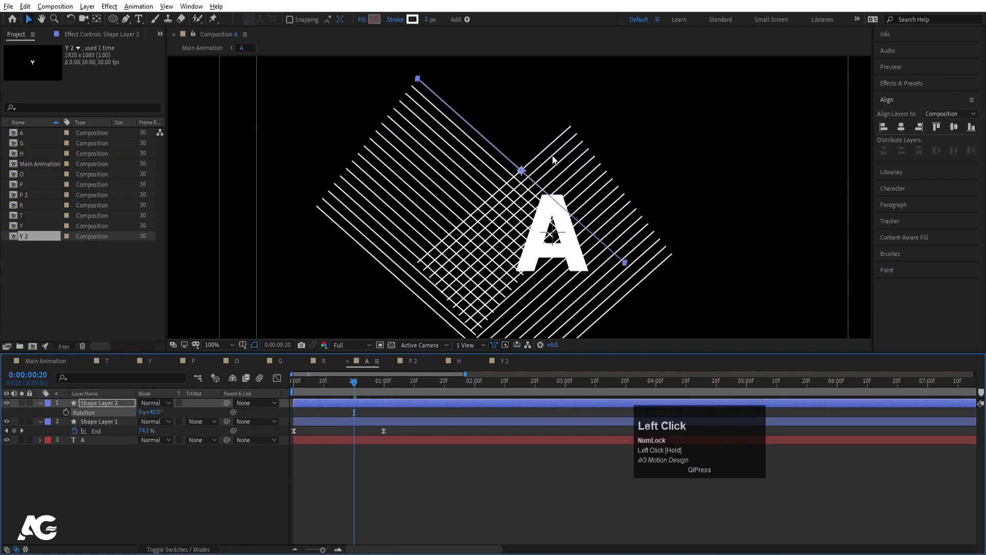
key("v")
left_click_drag(520, 171, 619, 203)
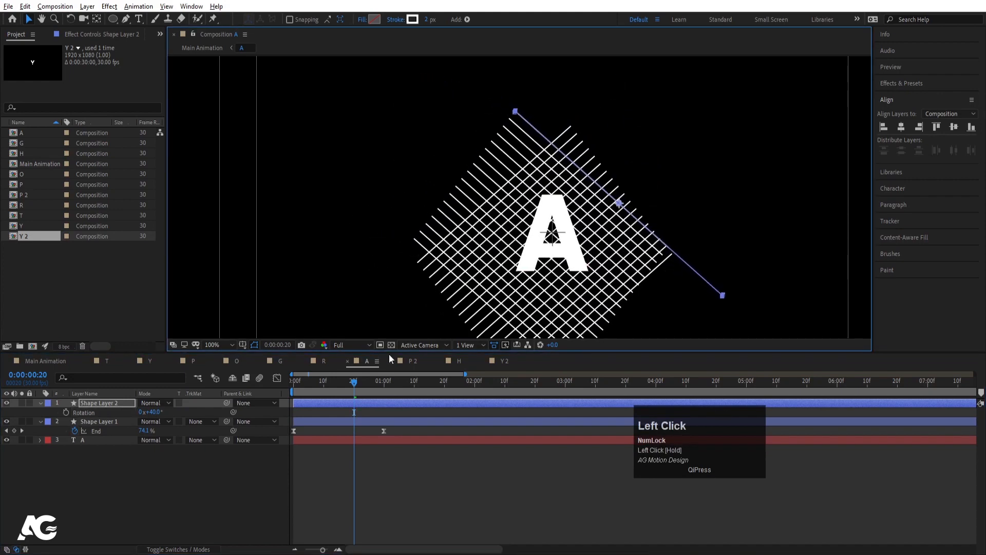
- Shift the duplicated lines layer to start at 0:00:00:10 and preview the crossing lines from the beginning
mouse_move(314, 387)
left_mouse_down()
mouse_move(282, 386)
mouse_move(336, 390)
mouse_move(324, 385)
left_mouse_up()
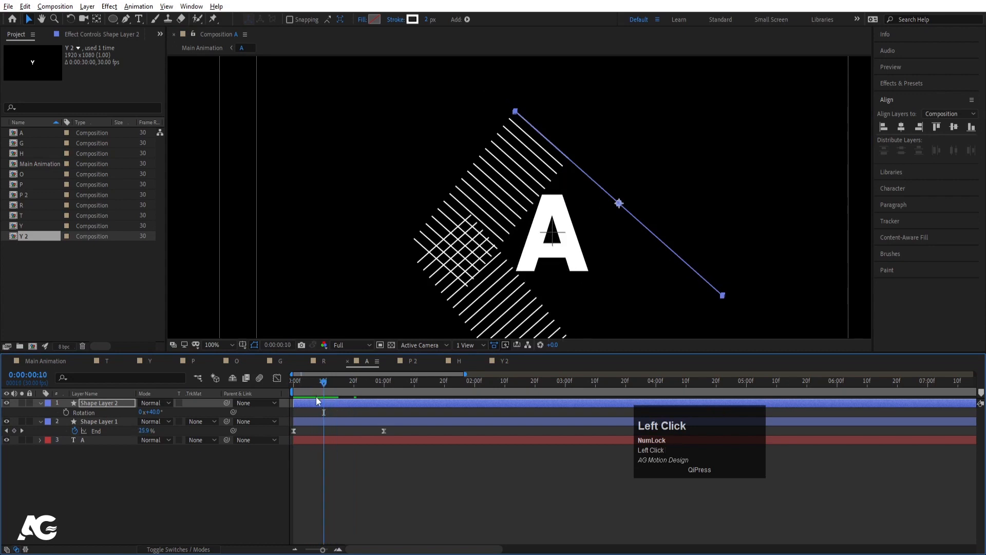
key("bracketleft")
key("space")
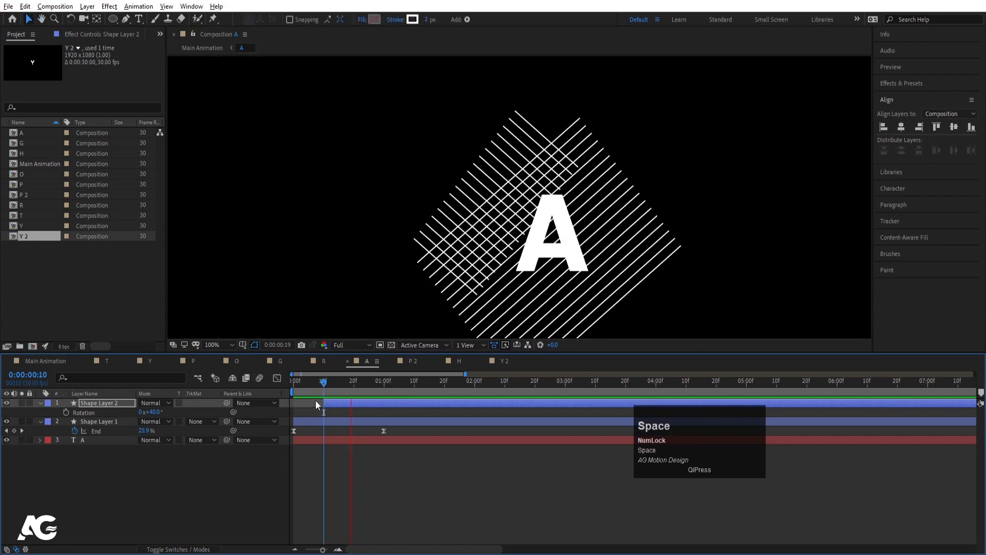
left_click(294, 384)
key("space")
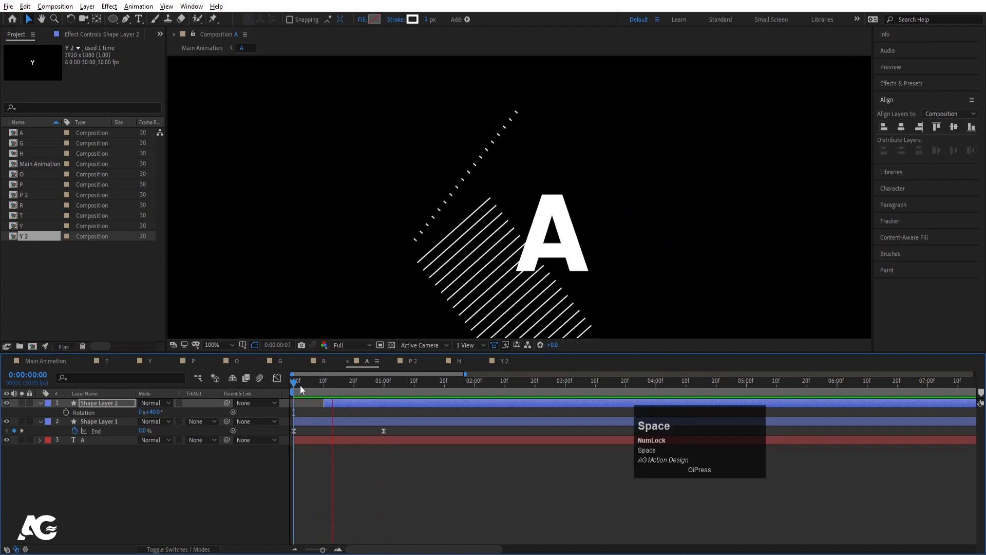
key("space")
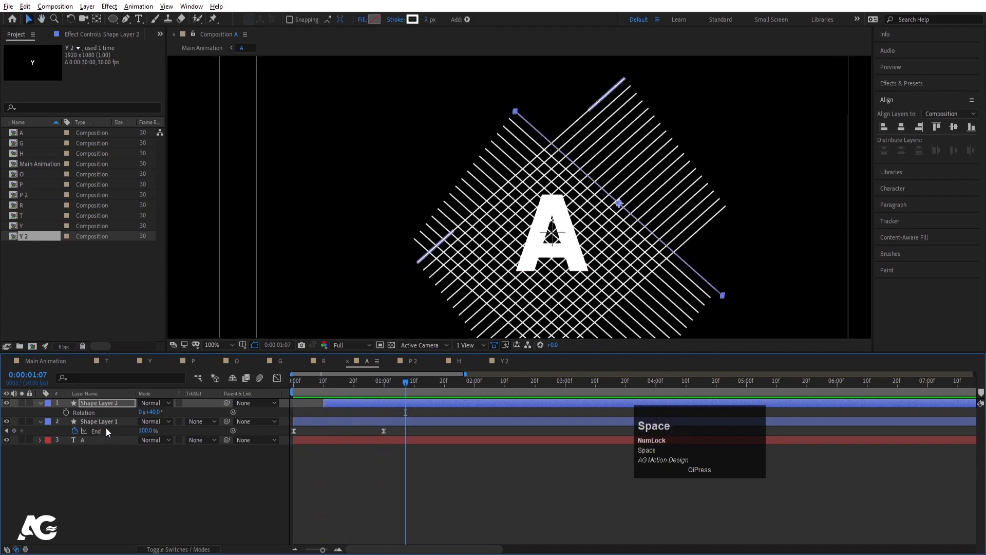
- Filter the two line layers' properties by "stroke" and keyframe Stroke Width on both at 0:00:01:07
left_click(100, 424)
left_click(94, 406, "shift")
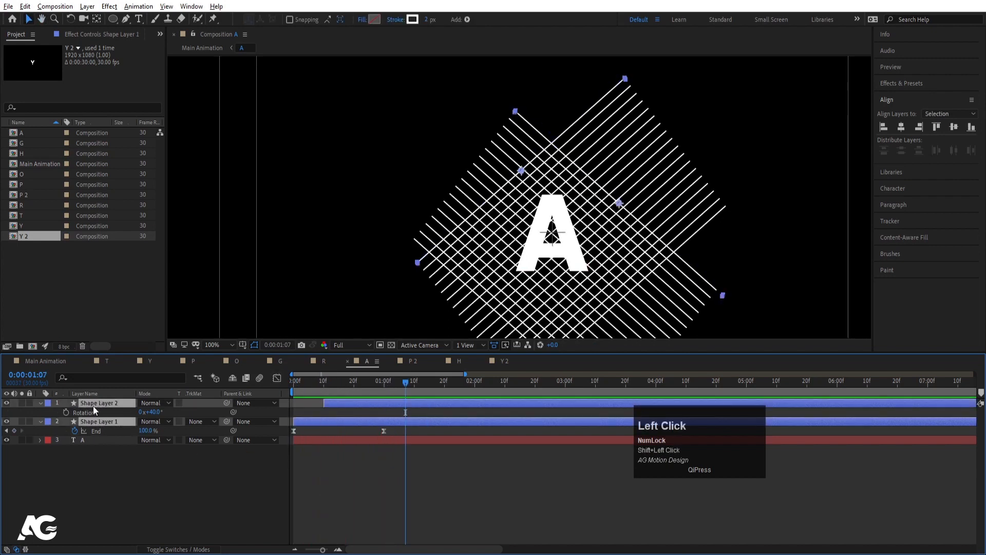
left_click(81, 377)
type("s")
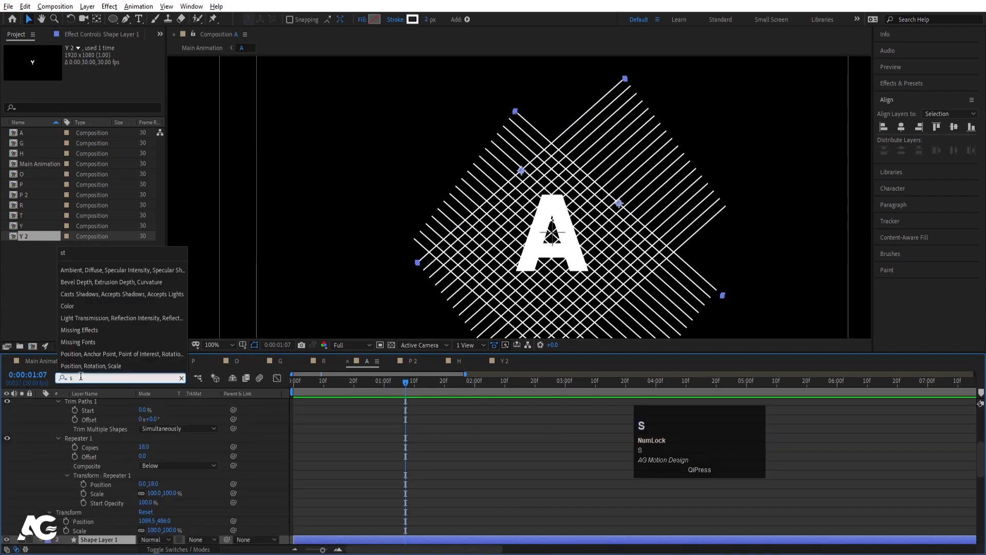
type("tr")
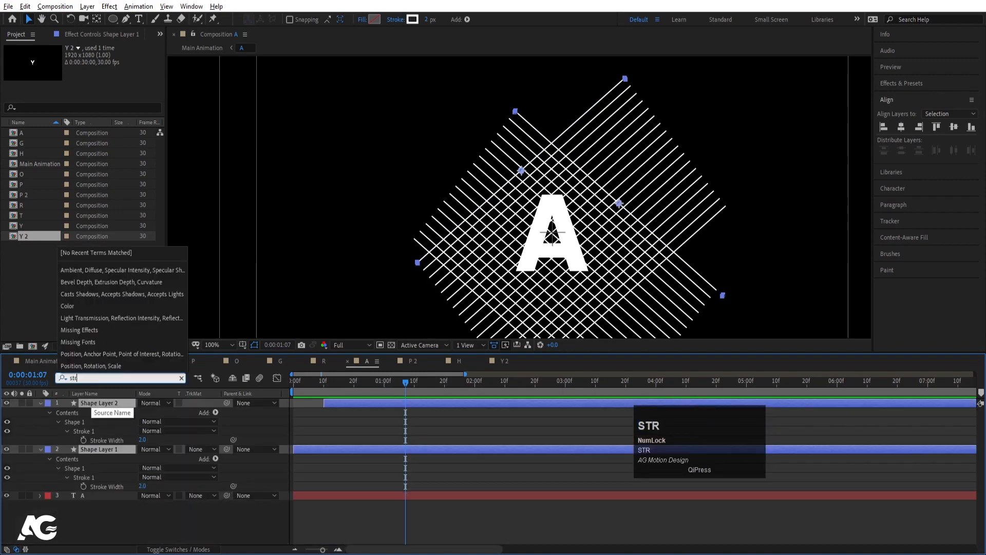
type("oke")
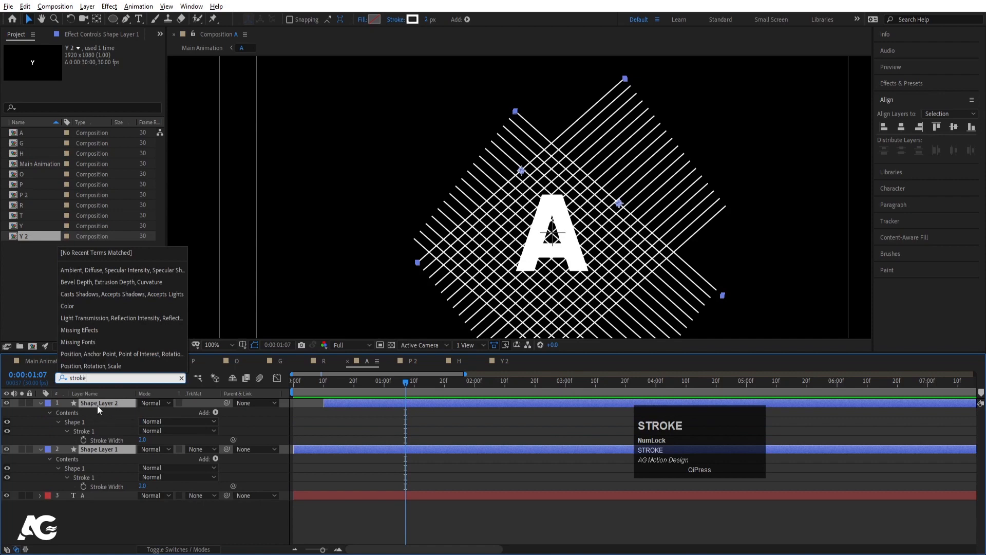
left_click(311, 420)
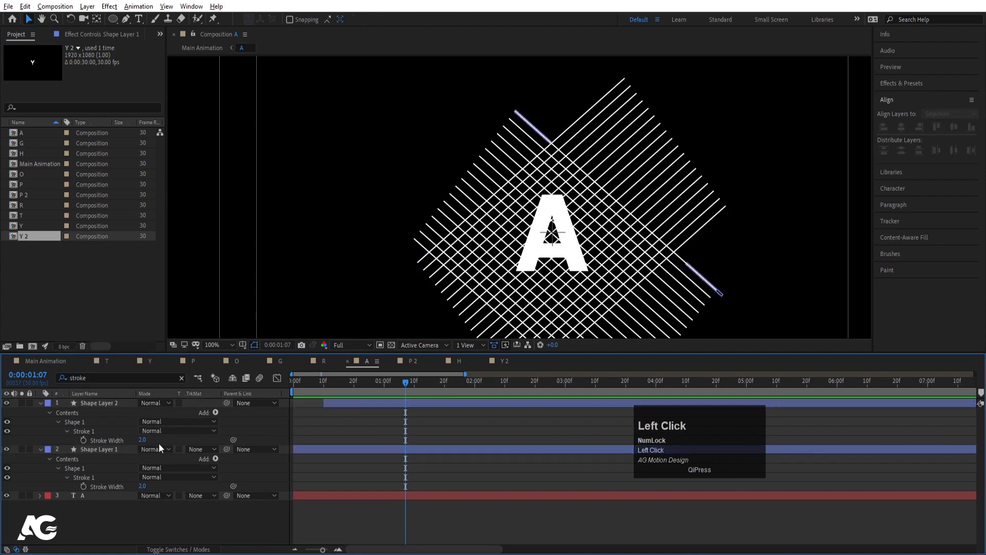
left_click(82, 440)
left_click(82, 486)
key("space")
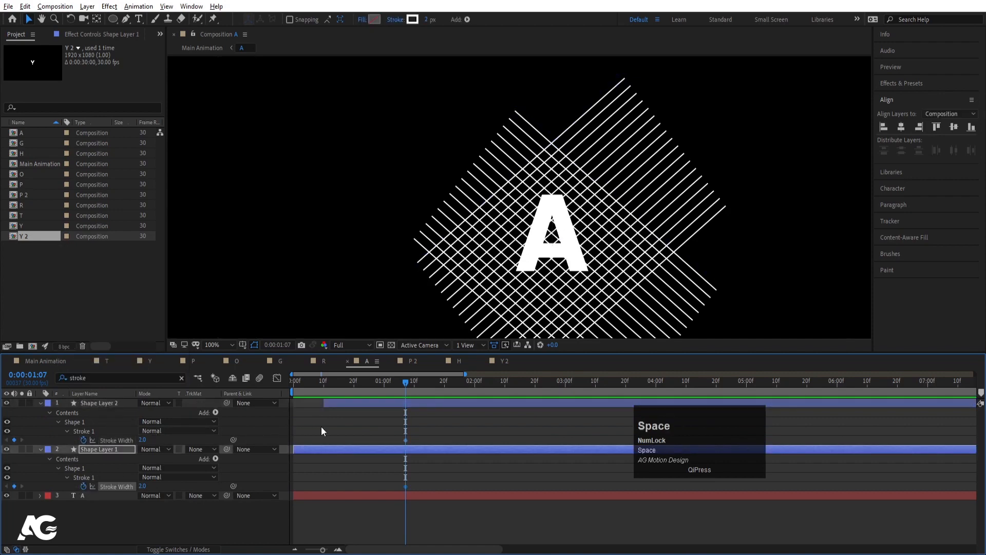
- At 0:00:01:28, keyframe the Stroke Width of both line layers at 10
left_click_drag(140, 440, 154, 443)
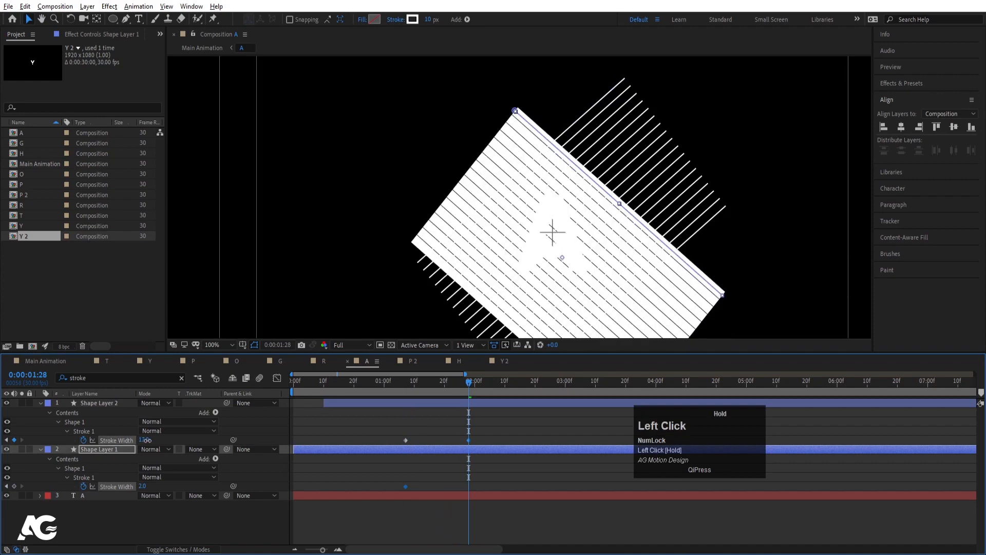
left_click(144, 440)
type("10")
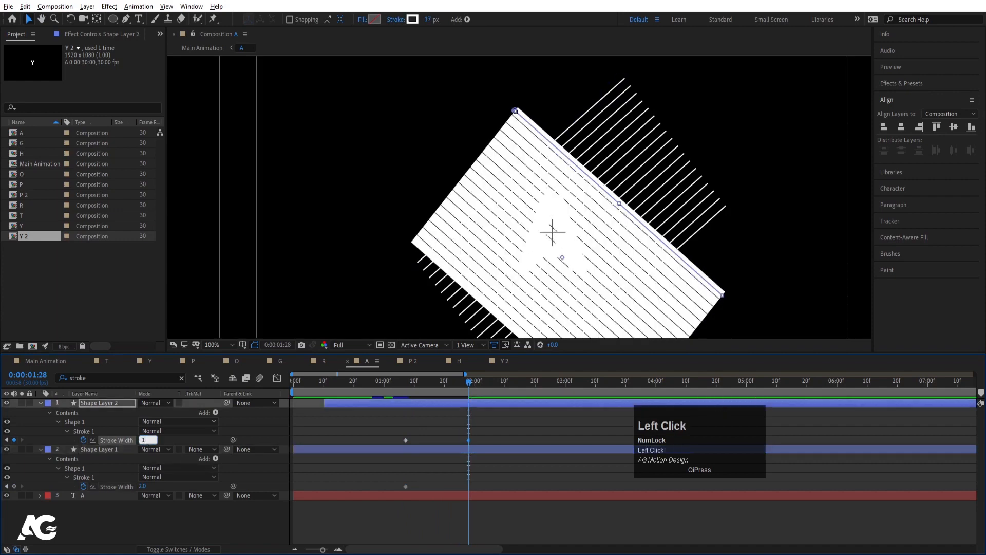
key("Return")
left_click(145, 486)
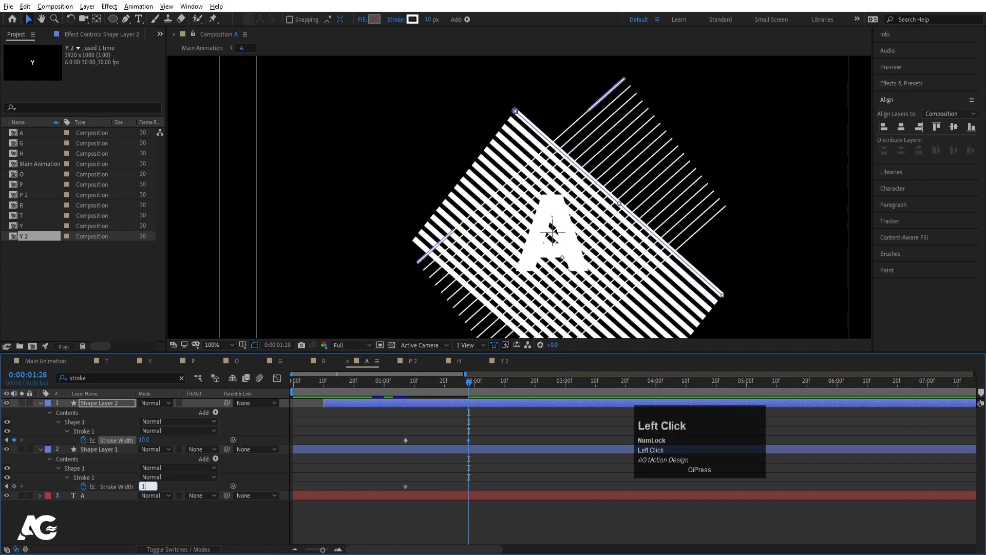
type("10")
key("Return")
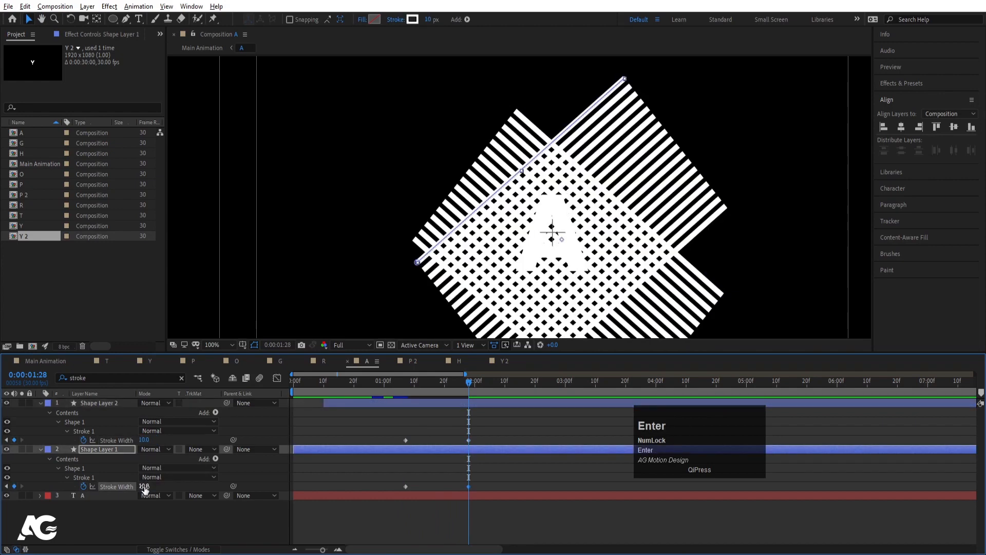
- Raise the Stroke Width of both line layers at 0:00:01:28 to 15 and apply Easy Ease to all four stroke keyframes
left_click(144, 486)
type("15")
key("Return")
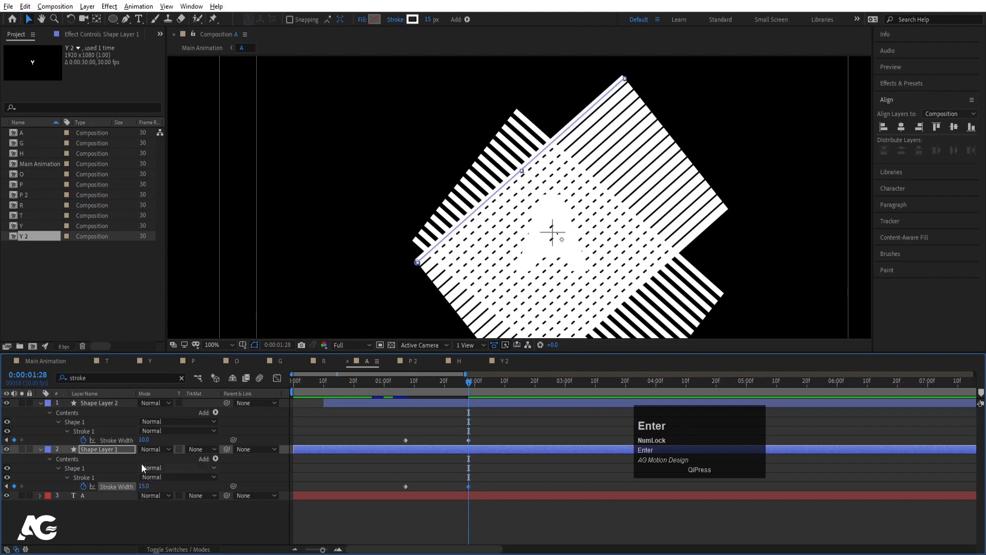
left_click(144, 440)
key("Return")
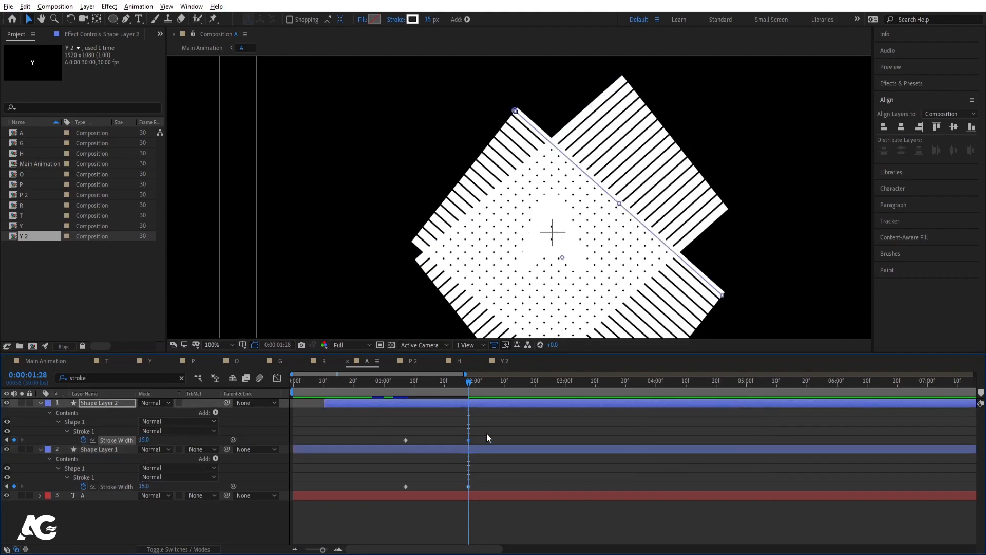
left_click_drag(491, 430, 383, 497)
key("F9")
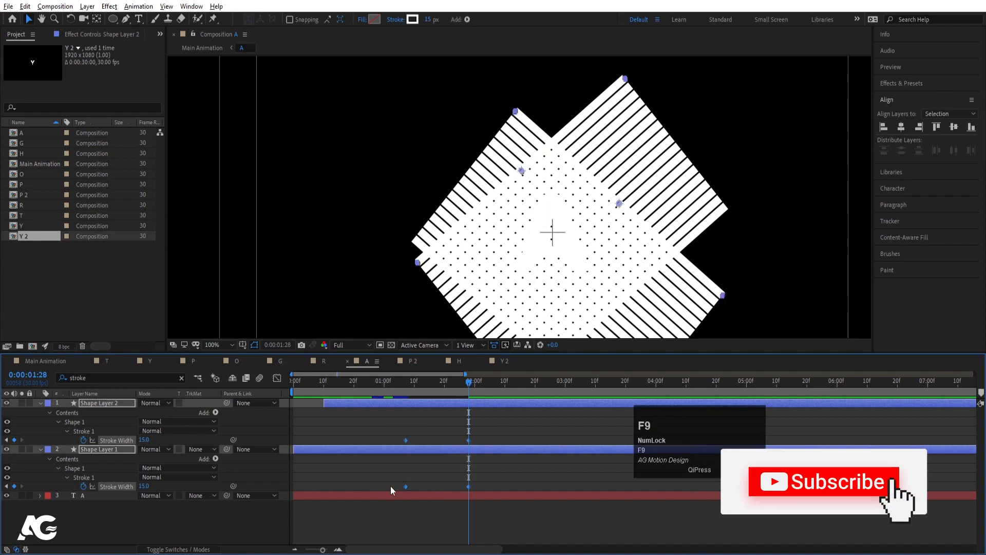
left_click(436, 431)
- Set the Stroke Width of both line layers to 20 at 0:00:01:28 so the lines merge into a solid fill
left_click(146, 486)
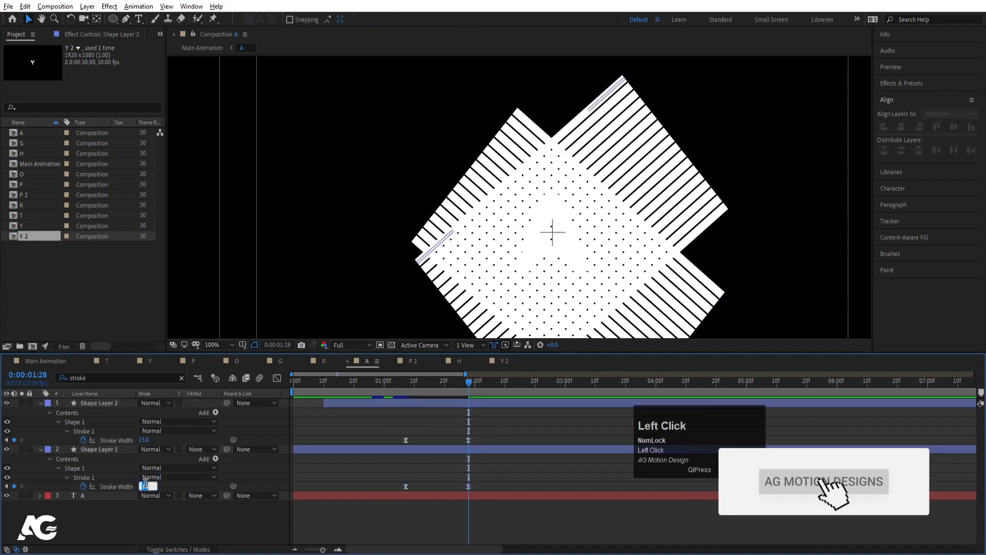
type("20")
left_click(148, 440)
type("20")
key("Return")
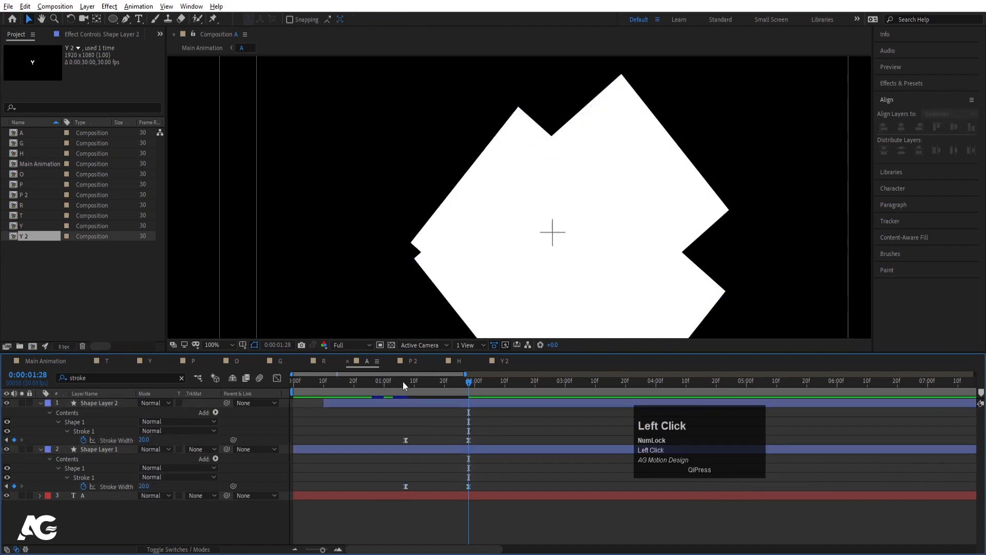
- Shift both Stroke Width keyframes of Shape Layer 2 about 10 frames later and preview the staggered thickening
left_click_drag(390, 423, 482, 442)
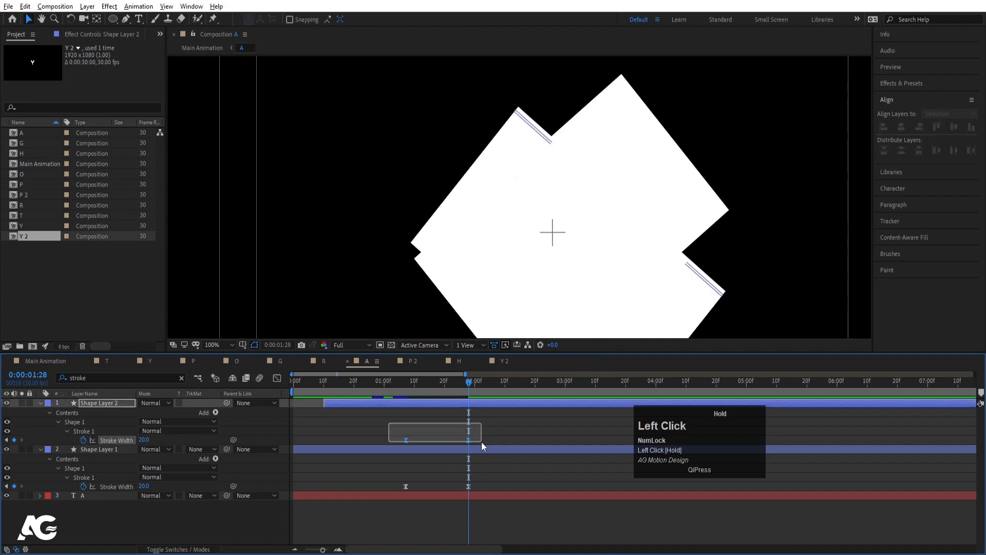
left_click_drag(407, 436, 436, 443)
left_click_drag(388, 394, 238, 396)
key("space")
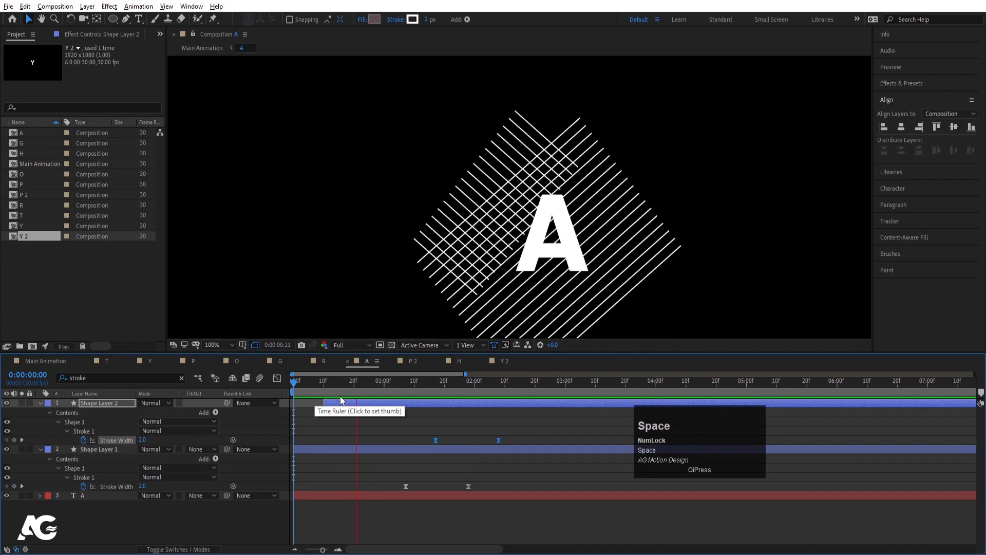
left_click(363, 417)
- Collapse the line layers' properties and pre-compose Shape Layer 1 and Shape Layer 2 as "Mask"
key("u")
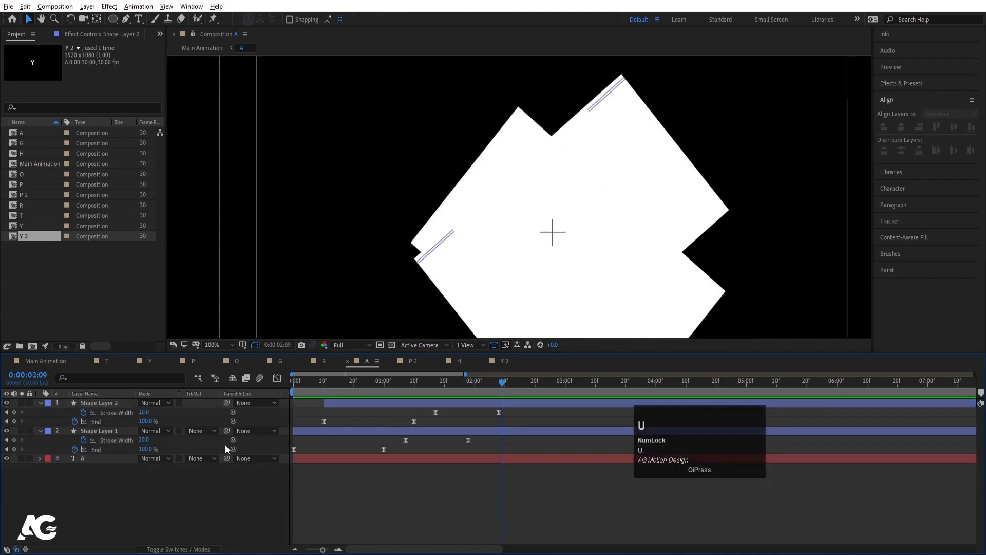
key("u")
left_click(97, 414)
left_click(91, 404, "ctrl")
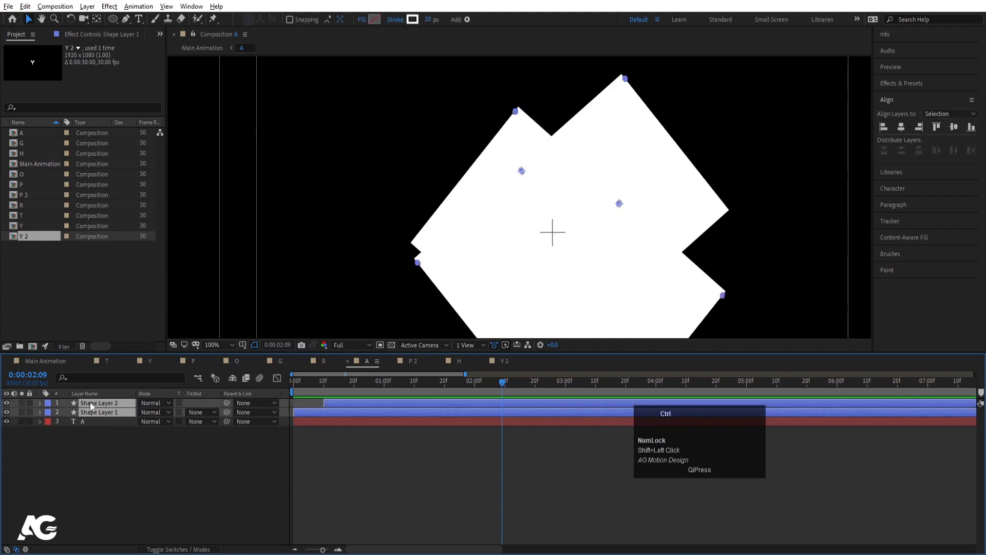
key("ctrl+shift+c")
type("Mask")
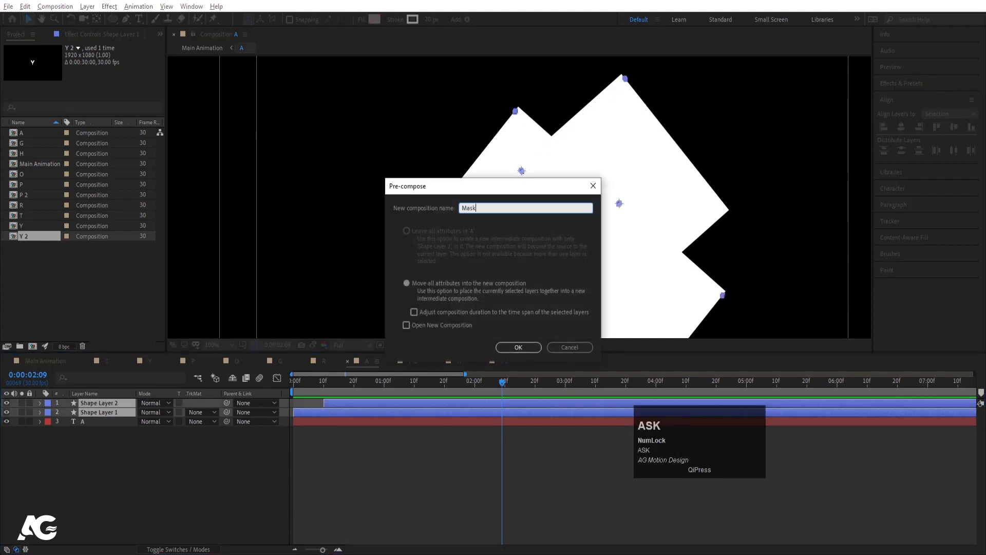
key("Return")
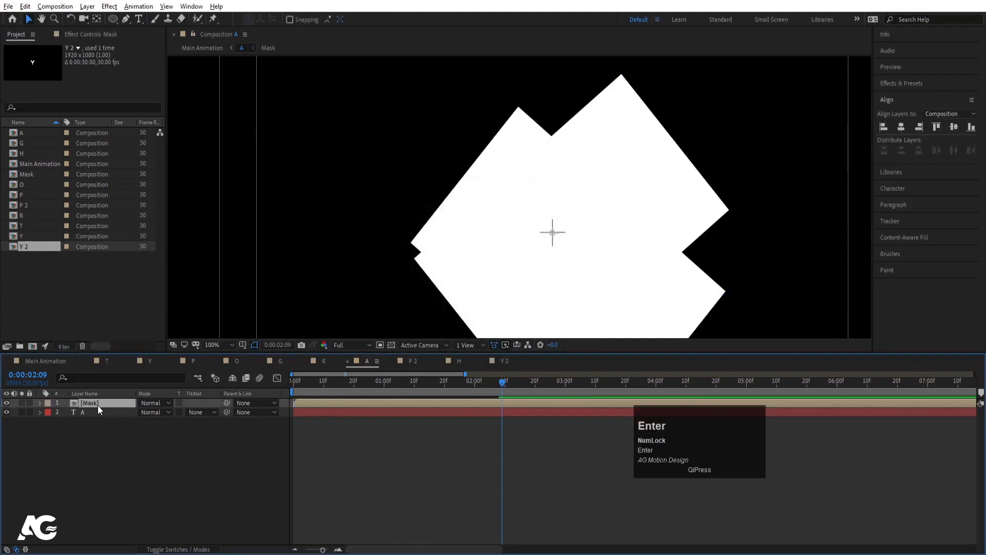
- Set the A text layer's track matte to Alpha Matte "[Mask]" and preview the reveal from the start
left_click(97, 410)
left_click(202, 412)
left_click(205, 440)
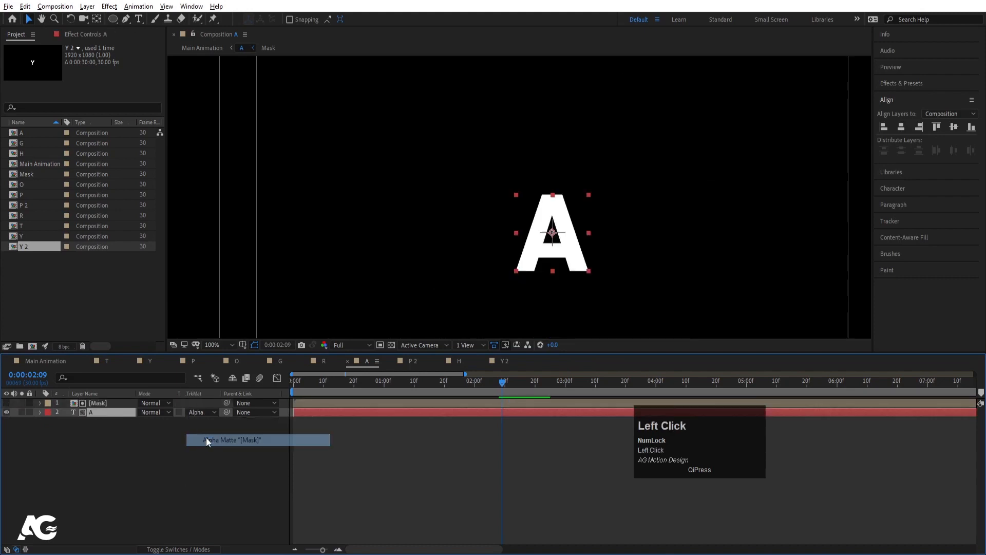
left_click(291, 384)
key("space")
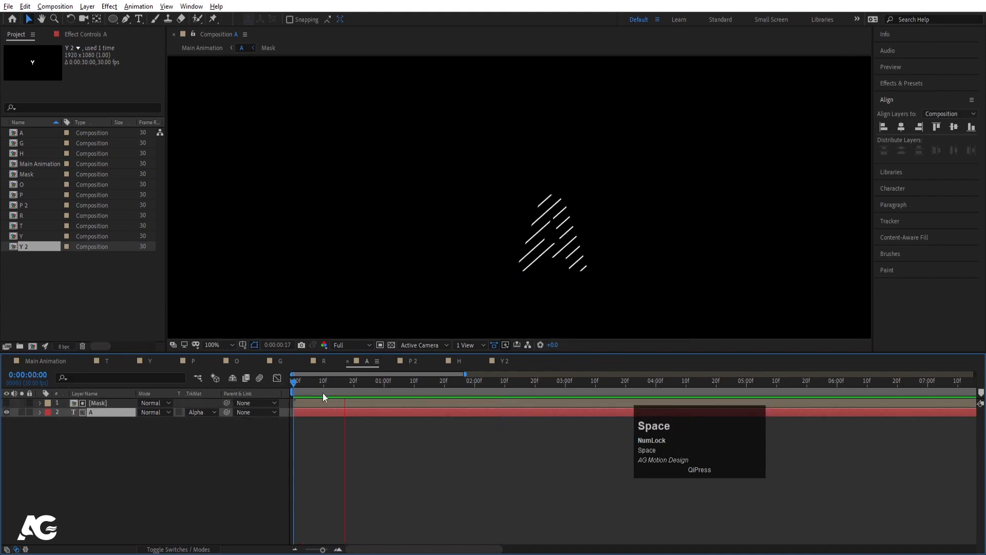
key("space")
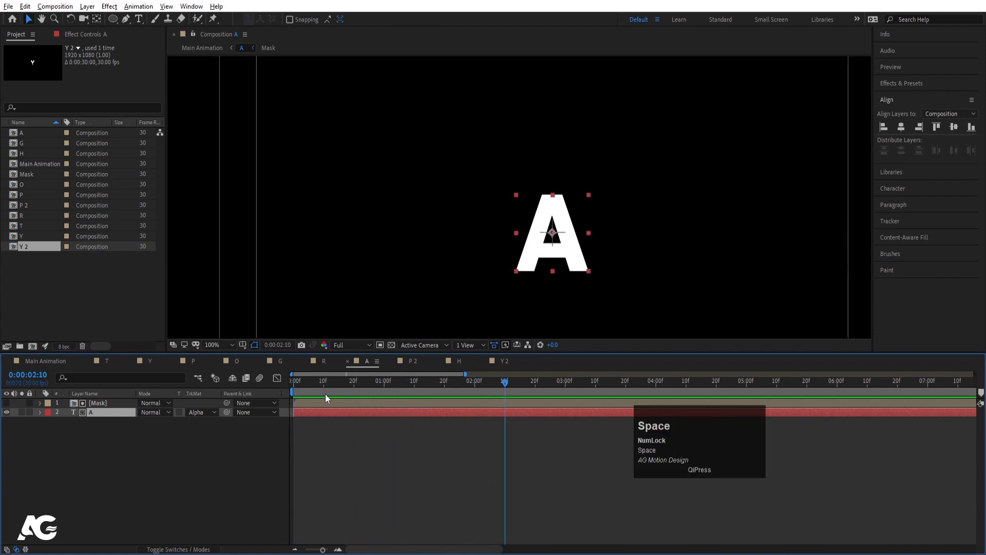
- Pre-compose the Mask and A text layers together into a new composition named "A"
left_click(294, 384)
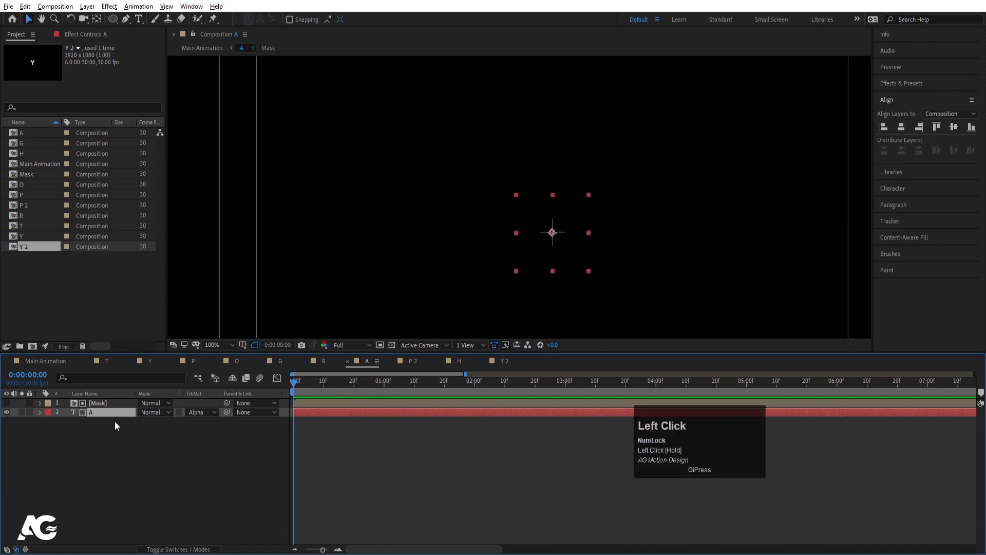
left_click_drag(112, 438, 85, 403)
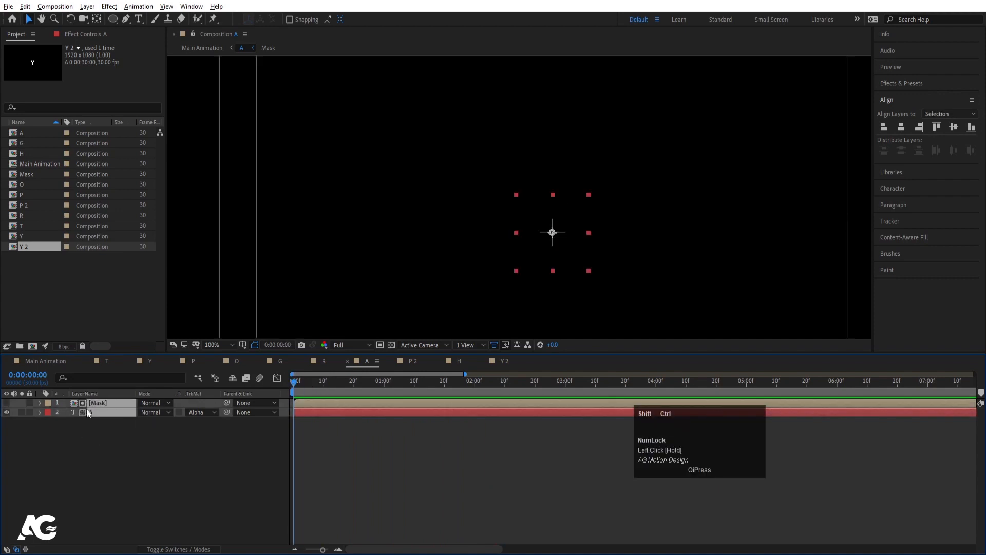
key("ctrl+shift+c")
type("A")
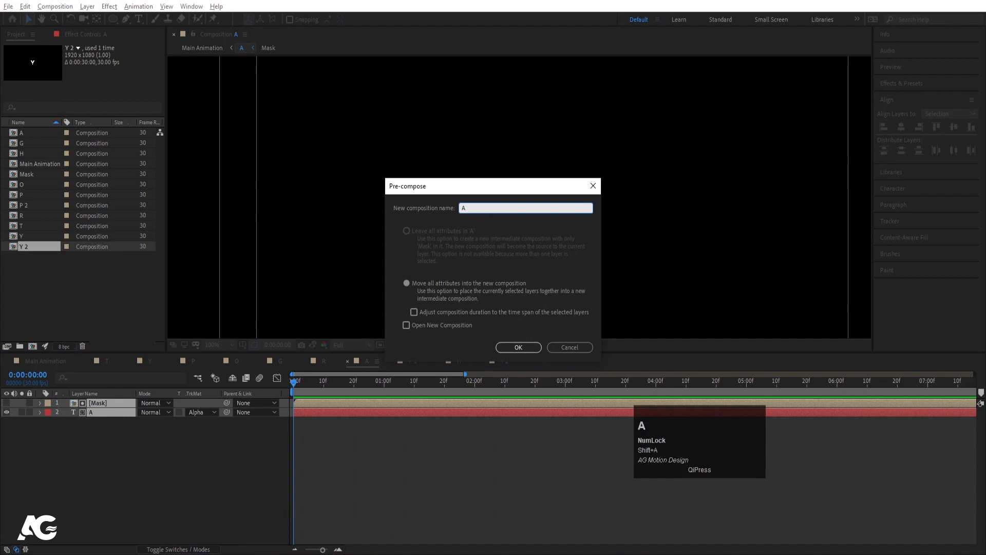
key("Return")
- Duplicate the nested A layer and start the upper copy at 0:00:00:20
left_click(89, 406)
key("ctrl+d")
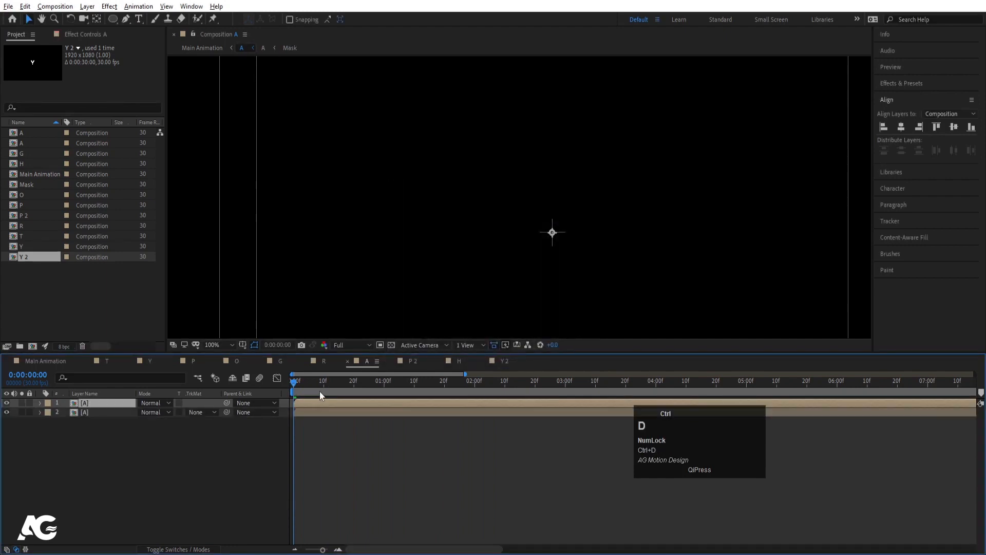
mouse_move(323, 384)
left_mouse_down()
mouse_move(354, 384)
mouse_move(266, 388)
left_mouse_up()
key("[")
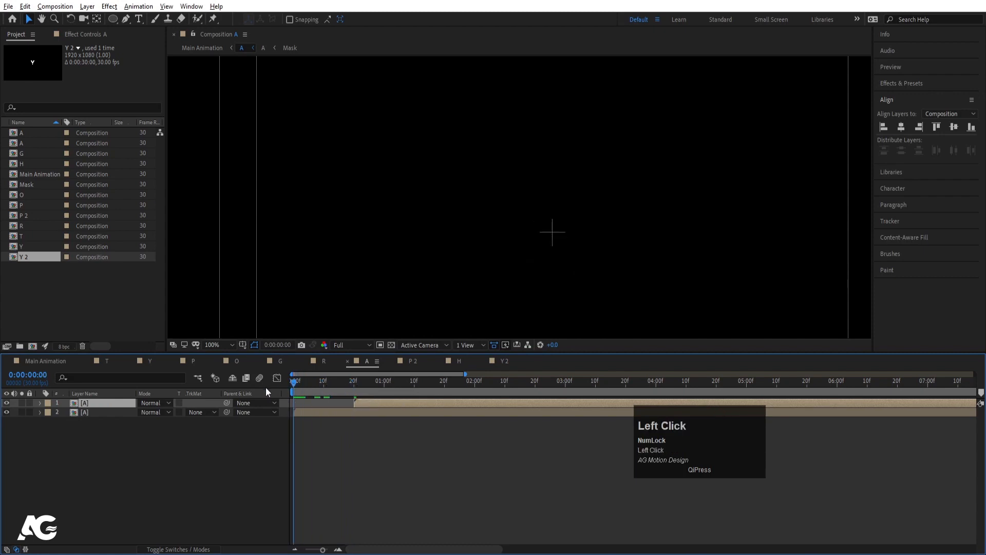
- Apply the Find Edges effect to the lower A layer, enable Invert, and preview the outlined entrance
left_click(100, 412)
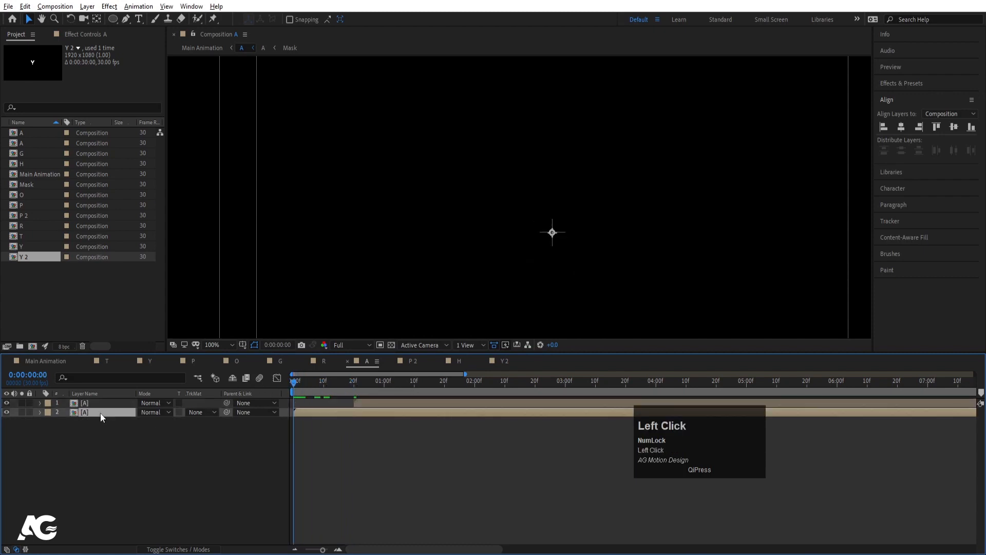
left_click(903, 82)
left_click(912, 96)
key("ctrl+a")
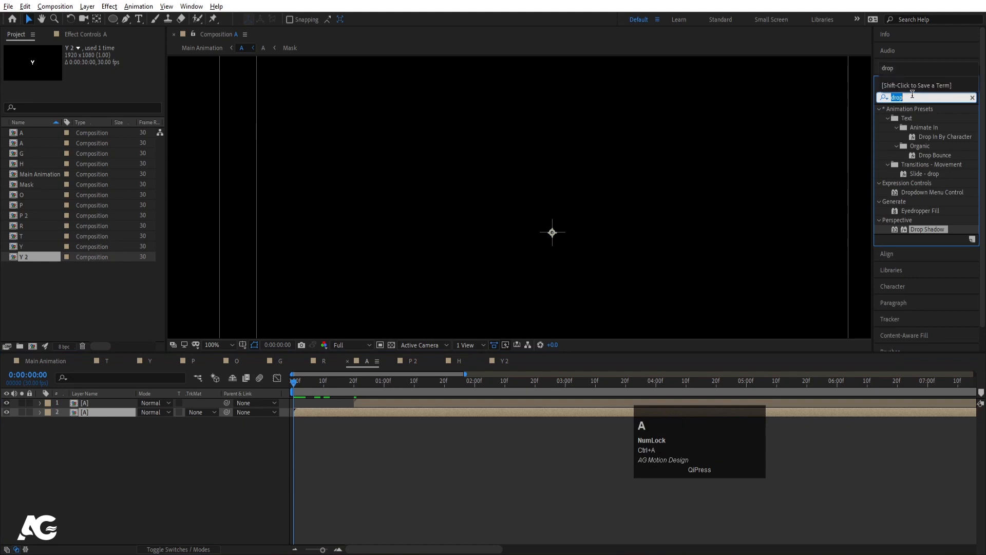
type("ed")
key("ctrl+a")
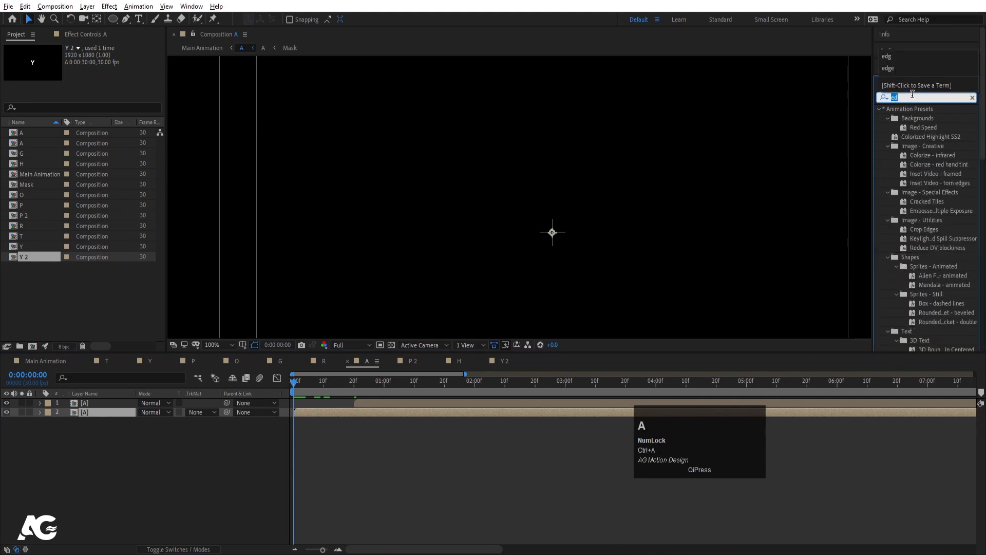
type("find")
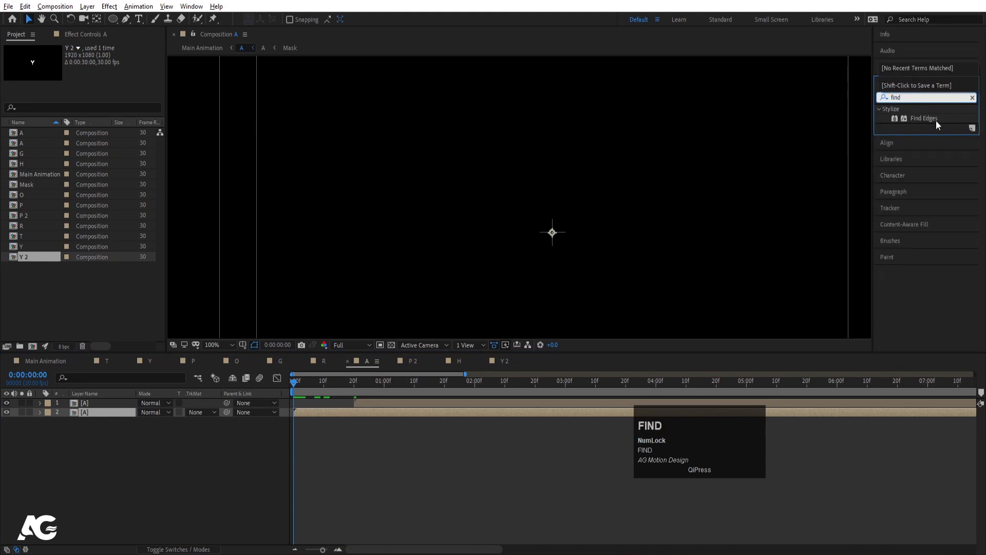
double_click(930, 119)
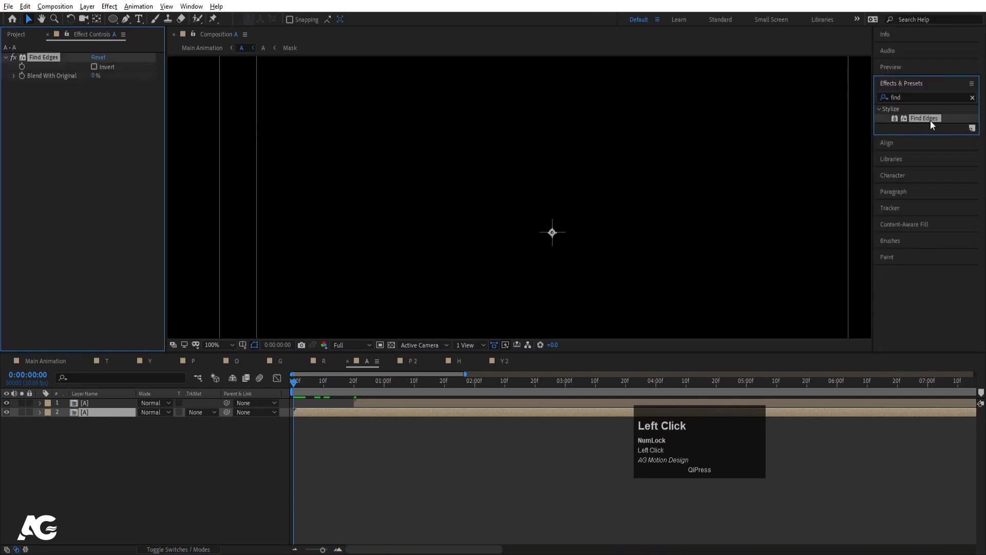
left_click(93, 67)
key("space")
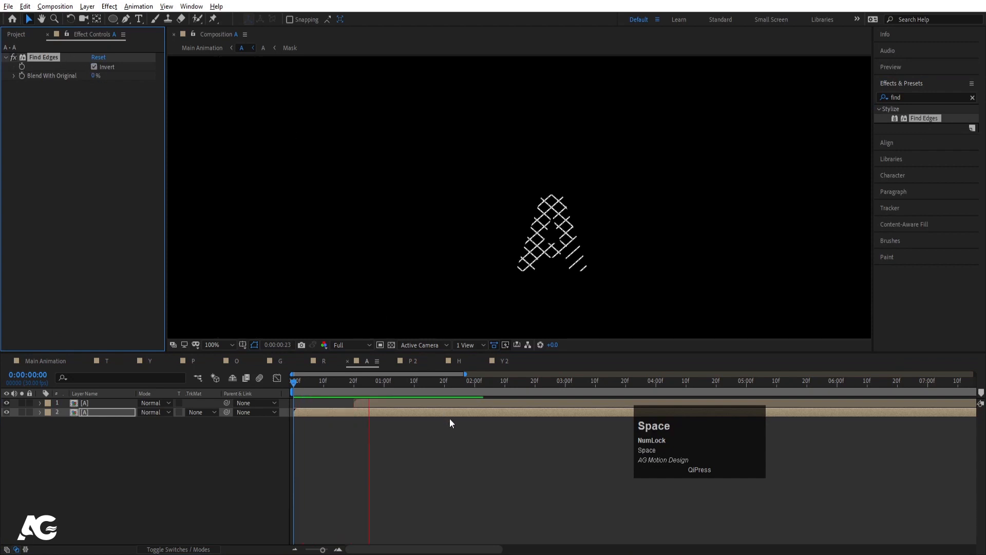
key("minus")
key("space")
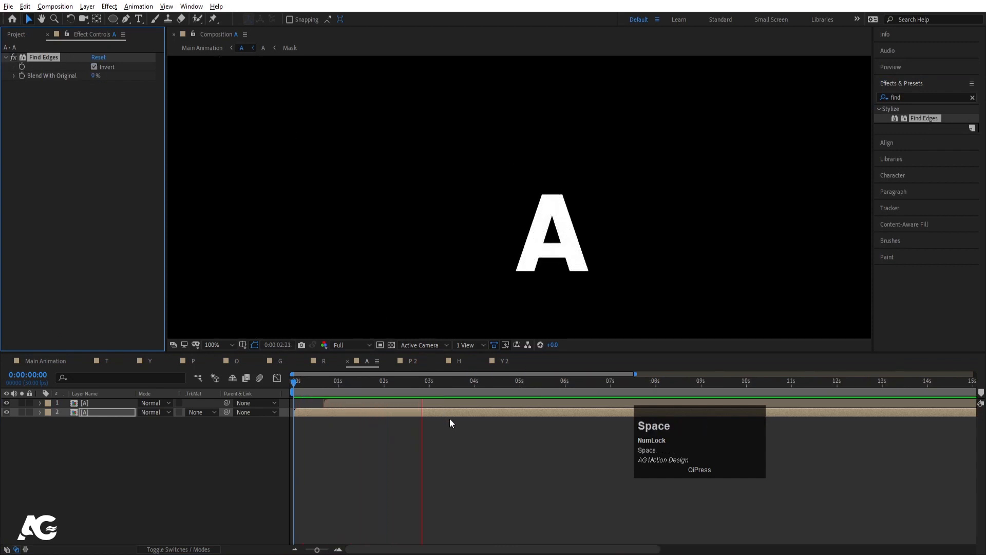
- Check the P 2 composition and close its timeline to continue in the H composition
left_click(413, 362)
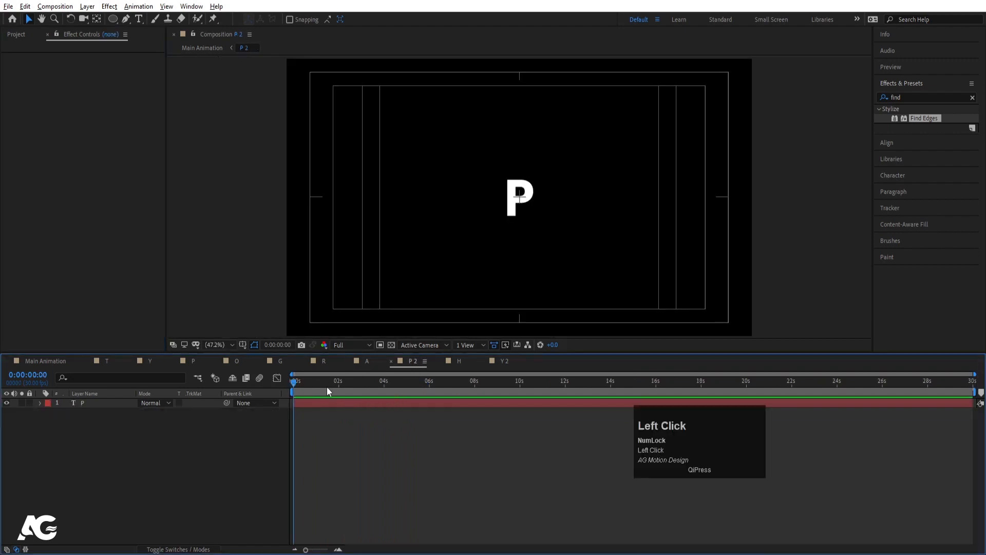
left_click_drag(327, 391, 233, 393)
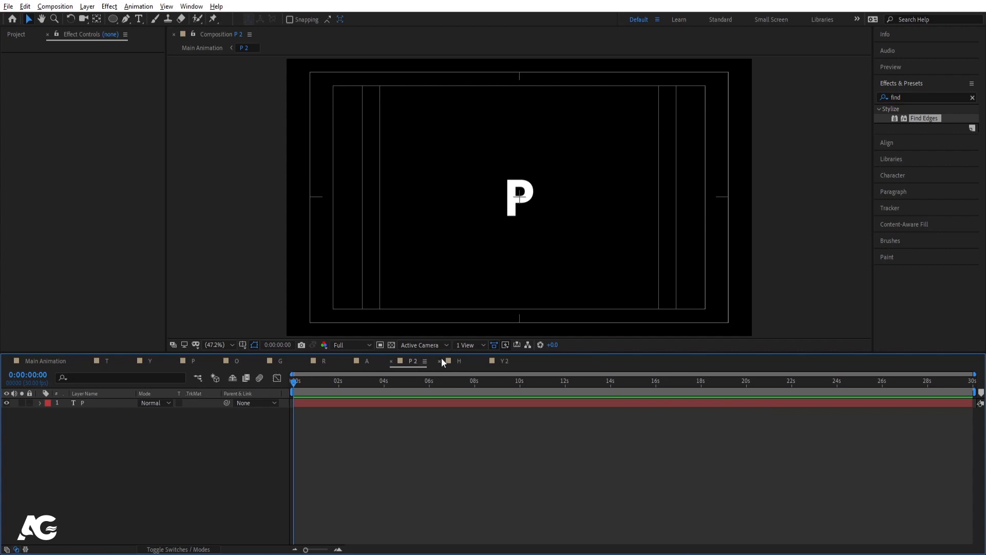
left_click(390, 361)
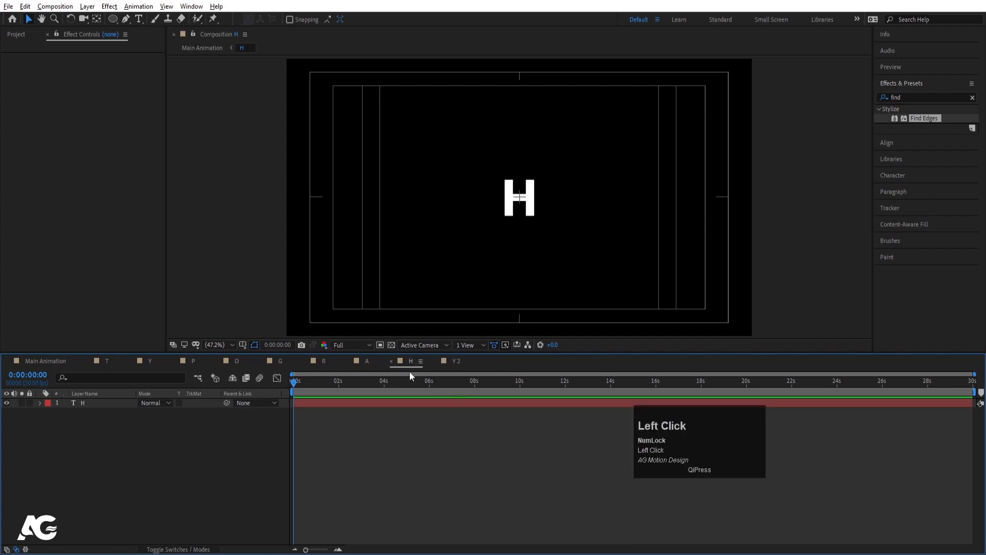
- Create shapes from the H text layer and delete the original text layer
left_click(96, 403)
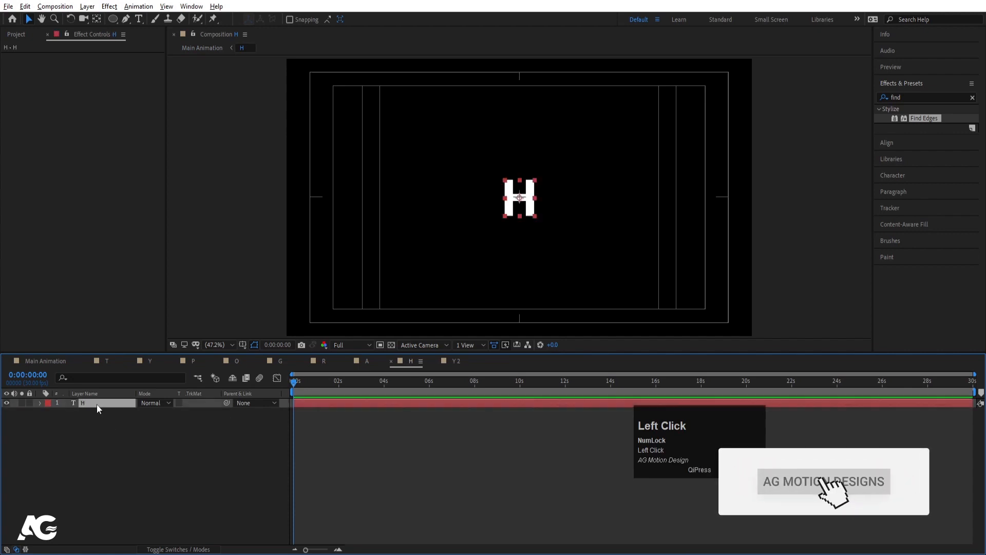
right_click(90, 405)
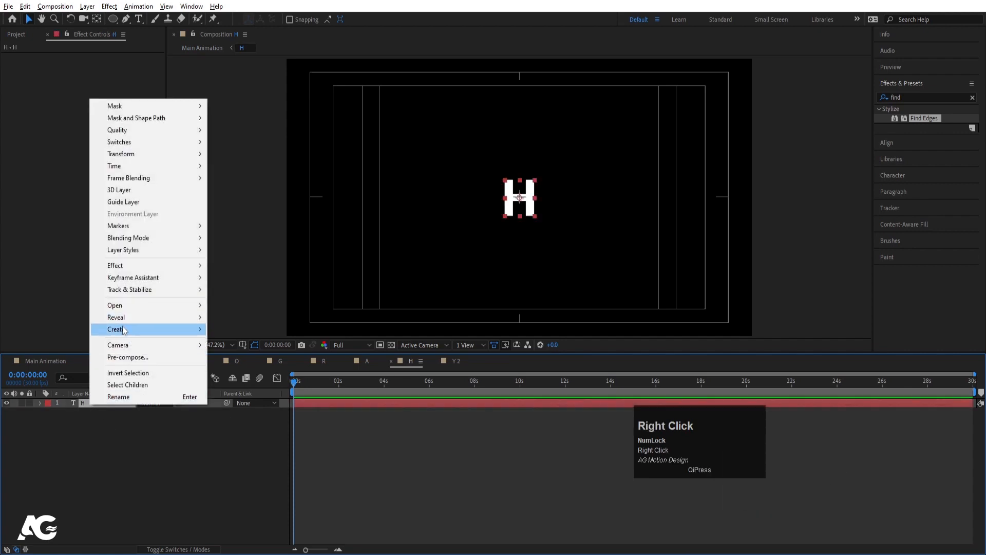
left_click(125, 330)
left_click(251, 341)
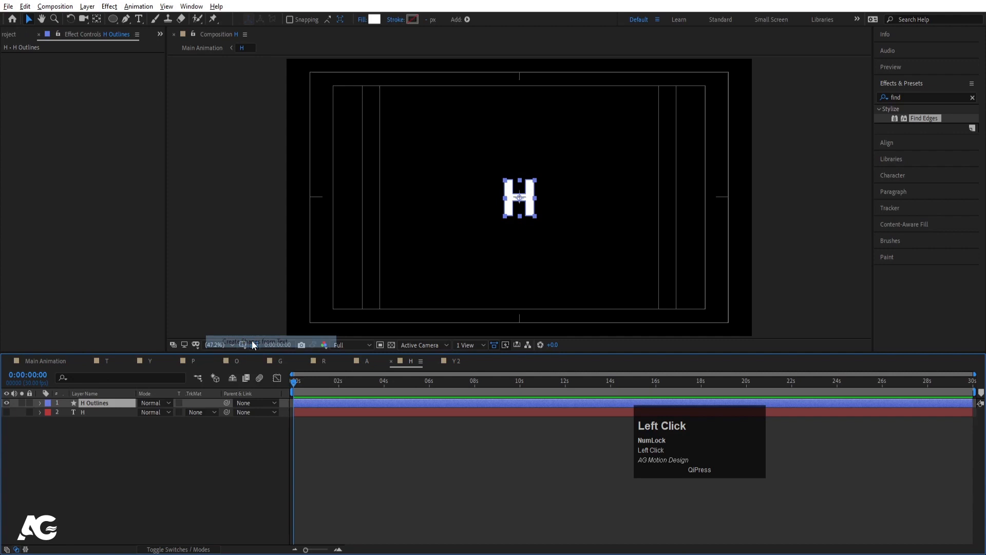
left_click(76, 411)
key("Delete")
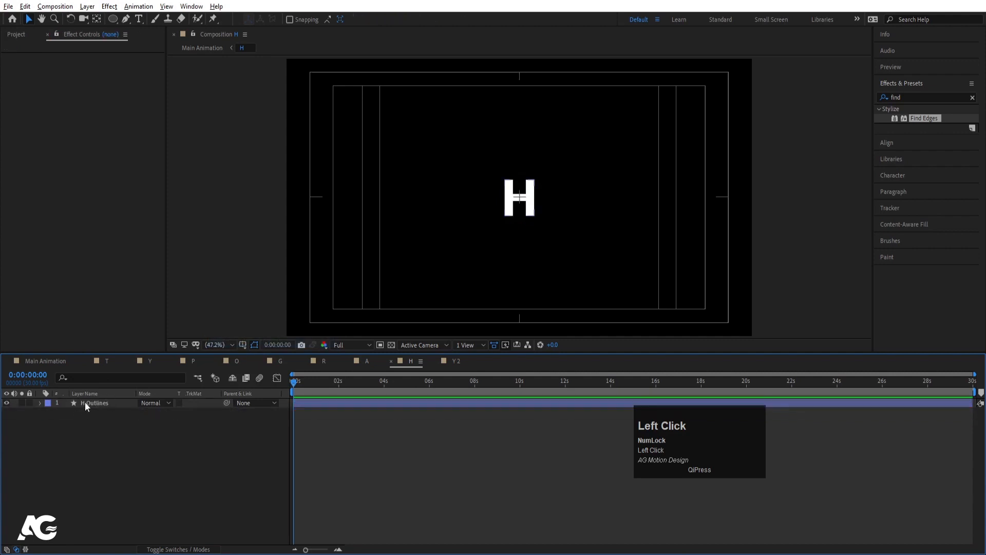
- Filter the H Outlines layer's properties by "pa" and add a Path keyframe at 0:00:00:00
left_click(85, 402)
left_click(77, 373)
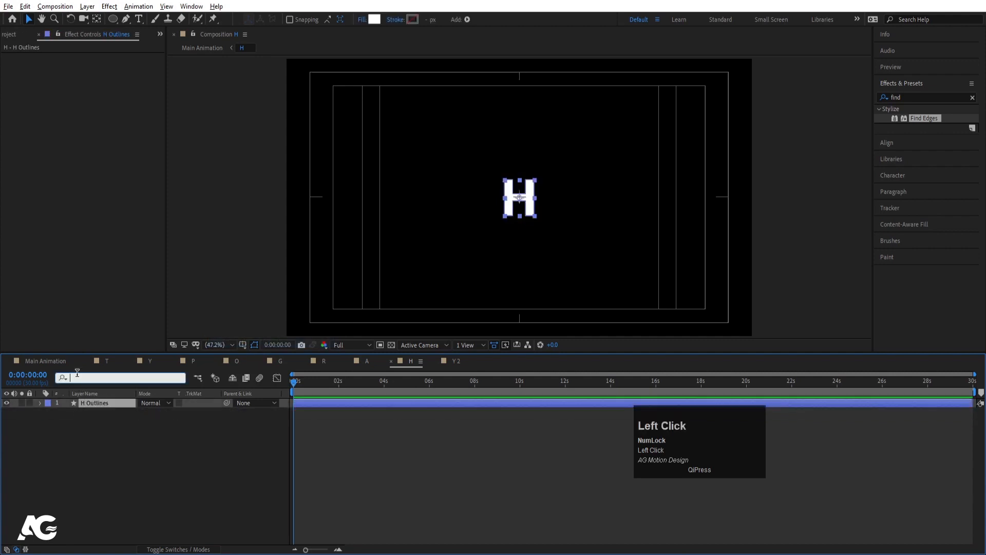
type("pa")
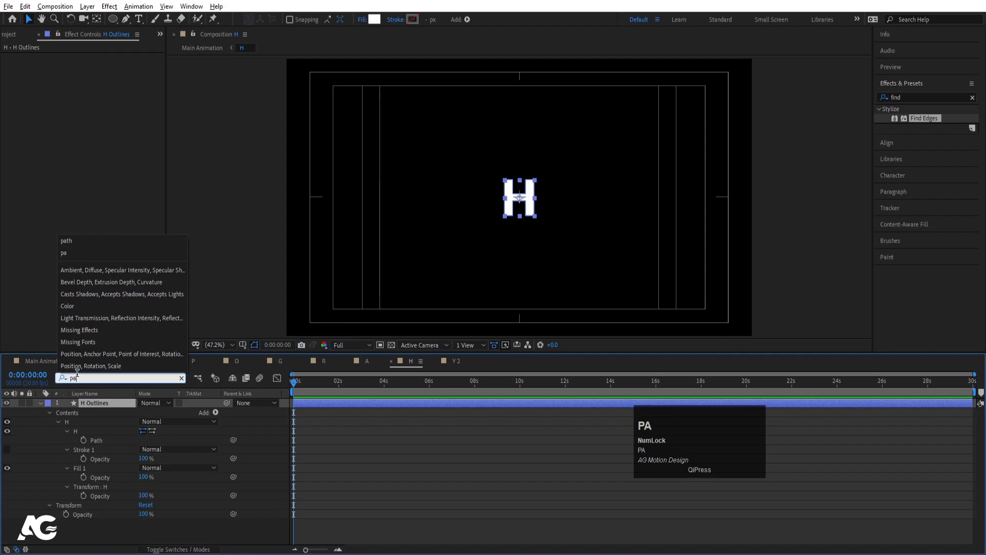
left_click(84, 440)
key("equal")
key("equal")
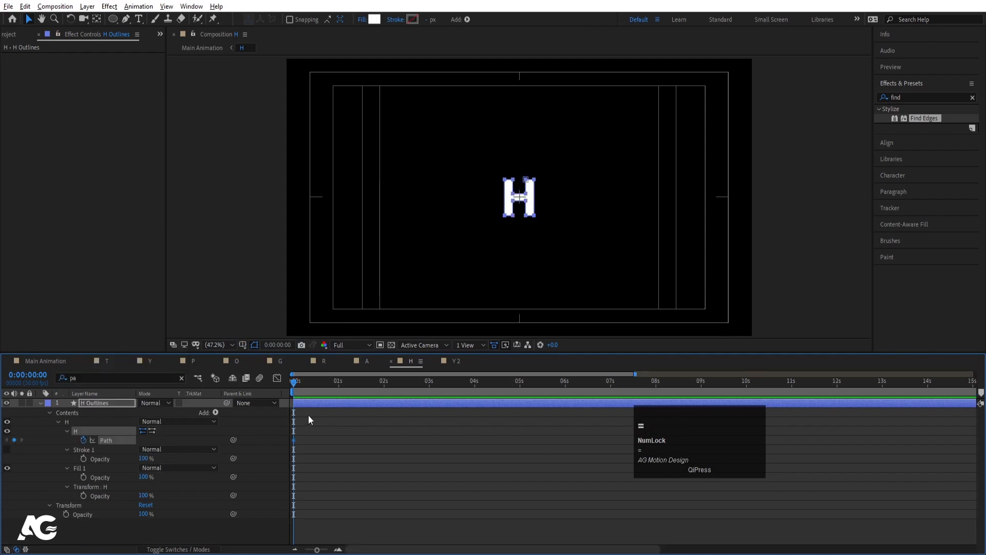
- Show only the animated properties of H Outlines and add a second Path keyframe at 0:00:00:20
left_click(97, 403)
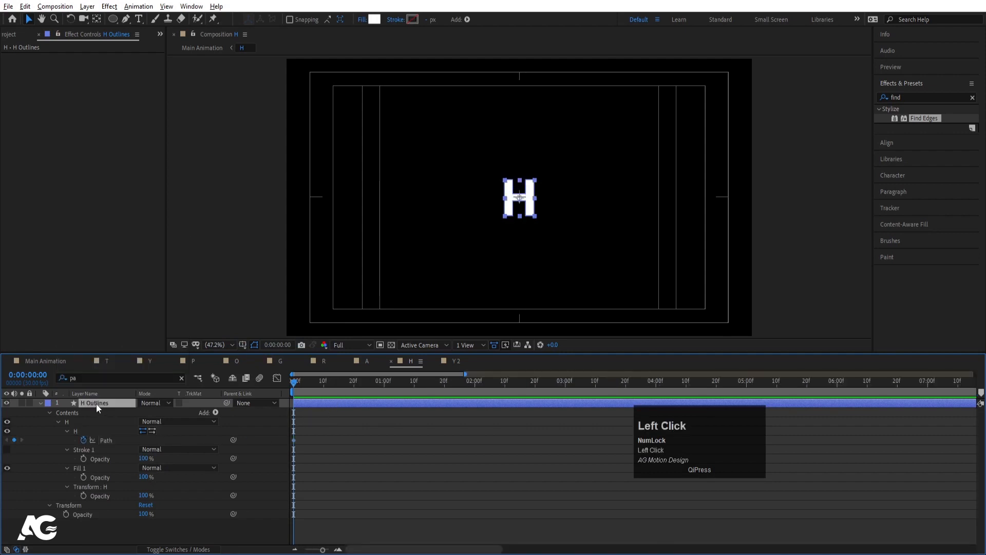
key("u")
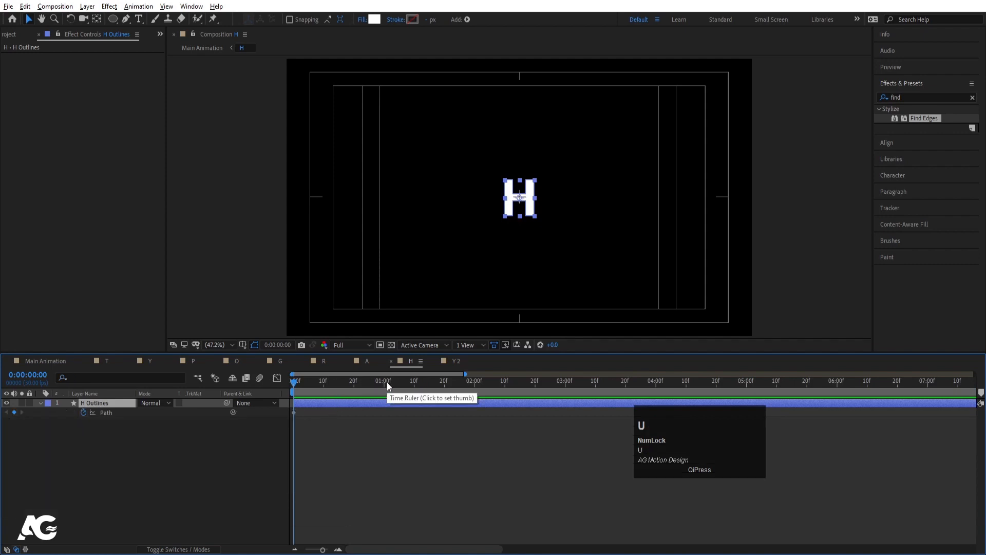
left_click(352, 382)
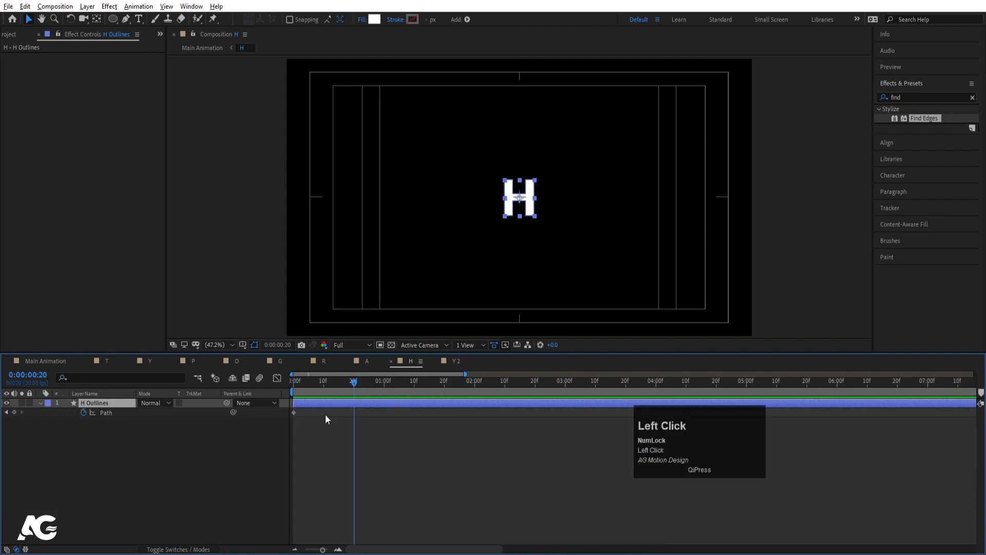
left_click(14, 413)
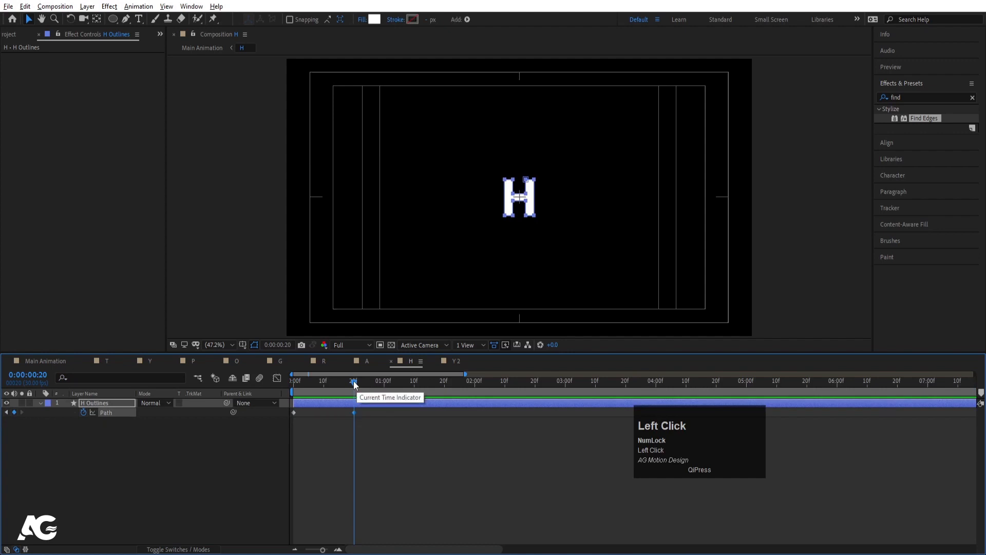
- Add a Path keyframe at 0:00:00:10 with only the H's right stem moved past the frame's right edge, and move the whole H there at 0:00:00:00
left_click(324, 378)
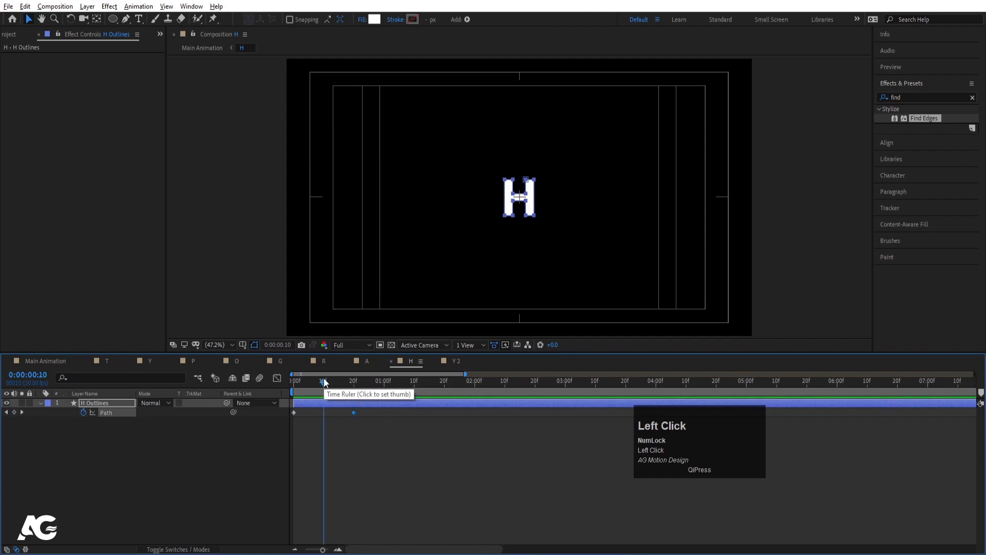
left_click(15, 412)
left_click_drag(523, 163, 796, 218)
left_click_drag(306, 393, 294, 393)
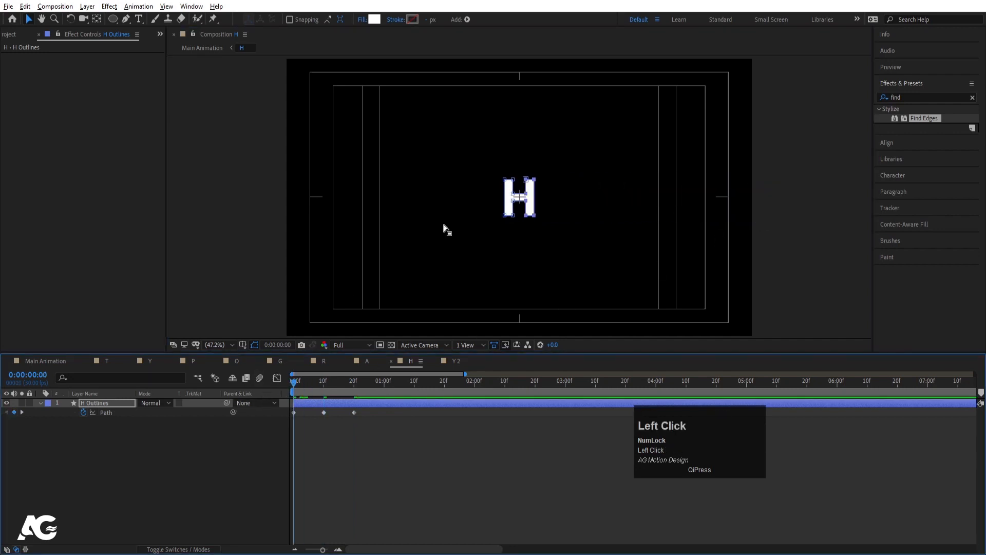
left_click_drag(488, 151, 746, 230)
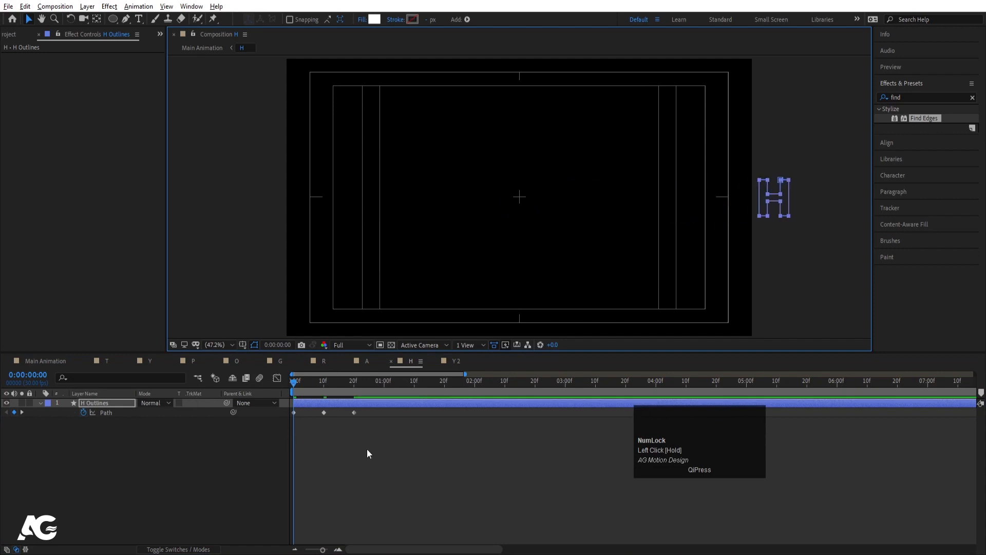
- Easy-ease all three Path keyframes, reshape their speed graph into sharp peaks midway between the keyframes, and preview the animation
left_click_drag(367, 448, 238, 393)
key("F9")
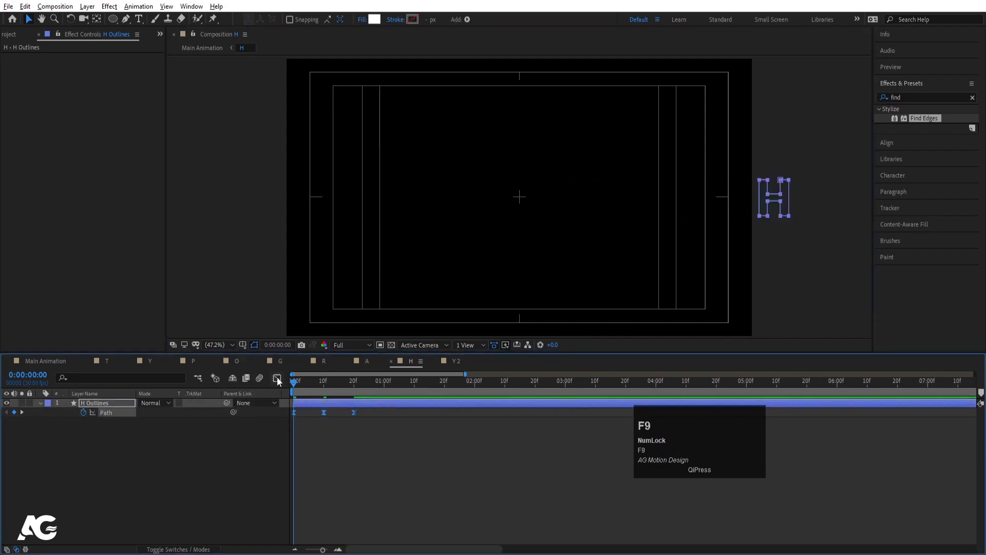
left_click(276, 377)
key("equal")
key("equal")
left_click_drag(589, 466, 282, 535)
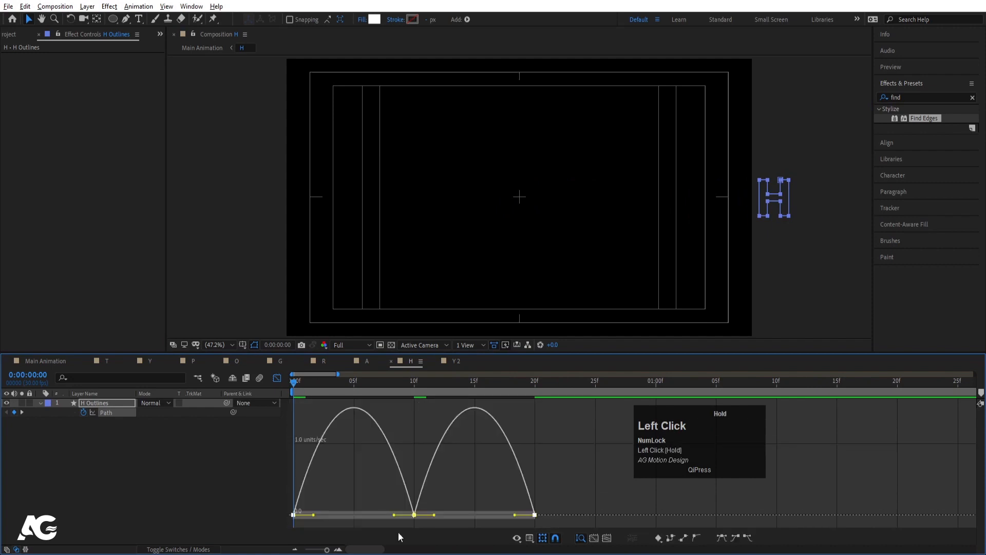
left_click_drag(514, 519, 473, 518)
key("space")
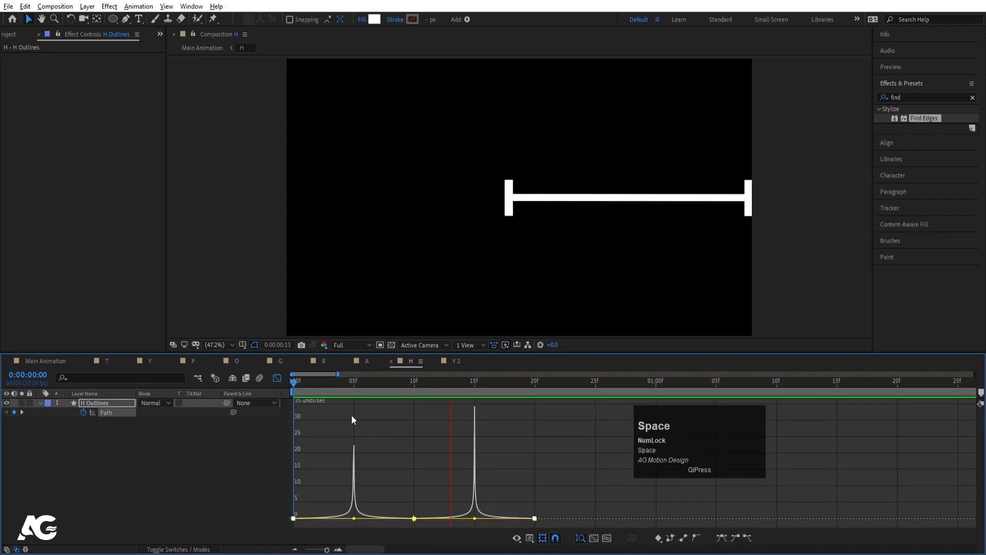
- Stretch the Path keyframes proportionally so the middle one sits at 0:00:00:15 and the last at 0:00:01:00, and preview the slower motion
left_click(277, 378)
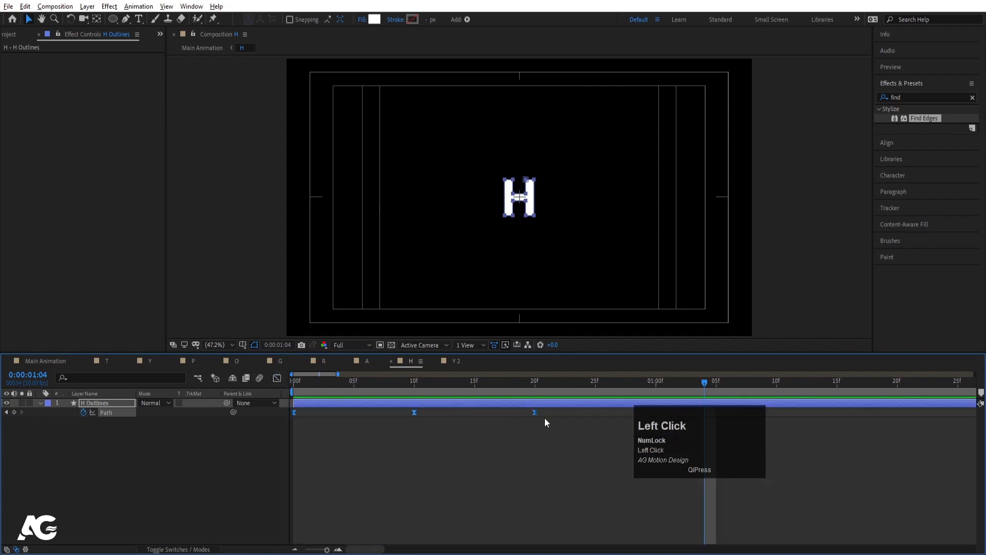
left_click_drag(534, 412, 655, 412, "alt")
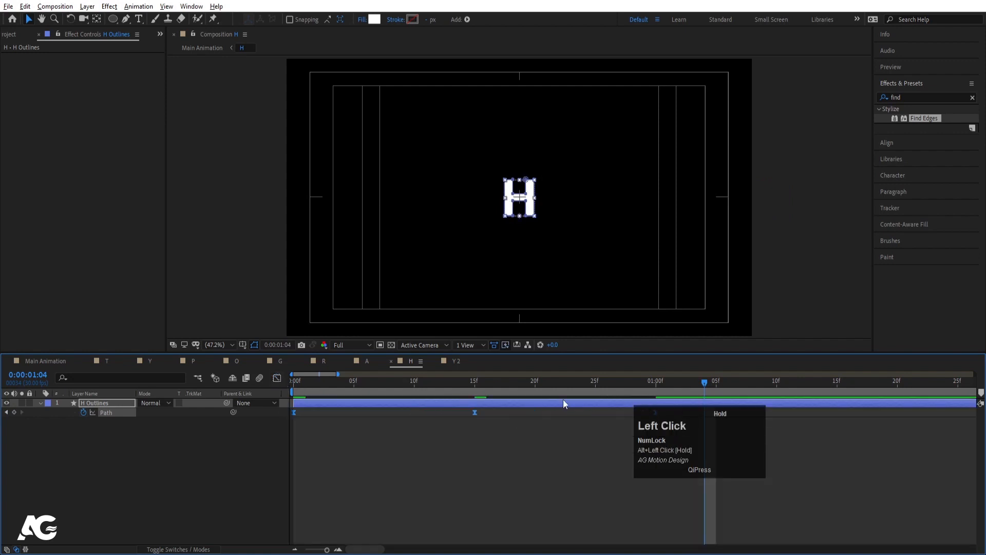
key("space")
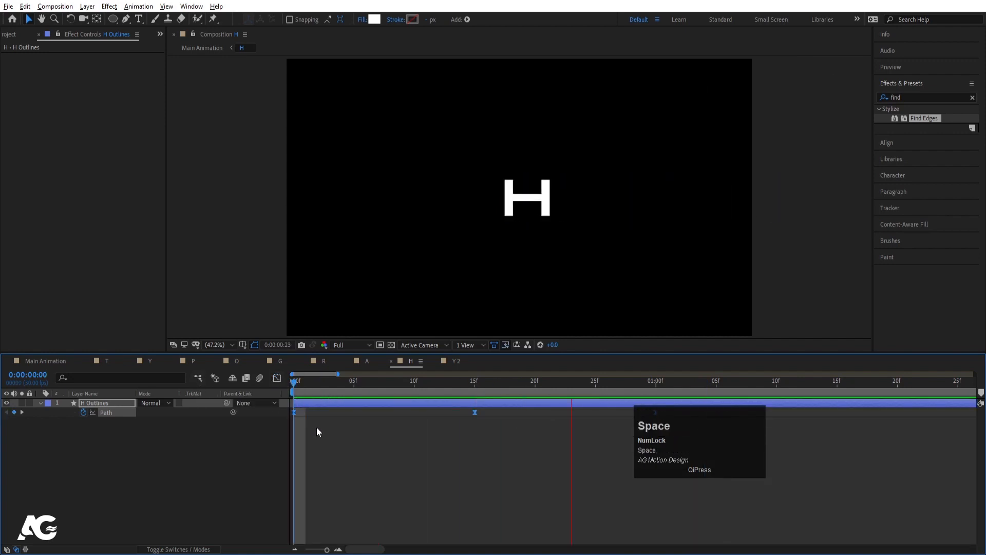
key("space")
key("minus")
key("minus")
key("minus")
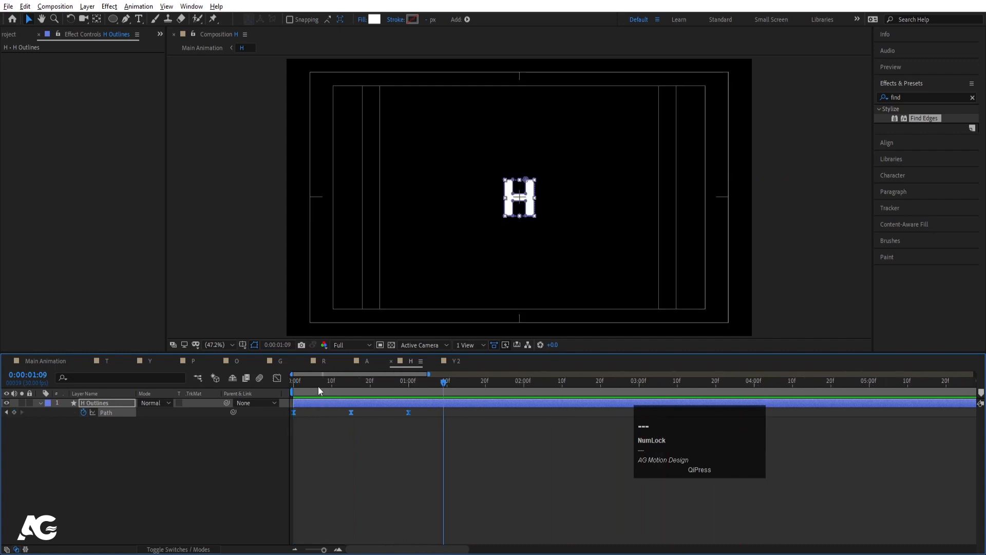
- Enable motion blur for the H Outlines layer and preview the H animation from the start
left_click(293, 390)
left_click(147, 448)
key("F4")
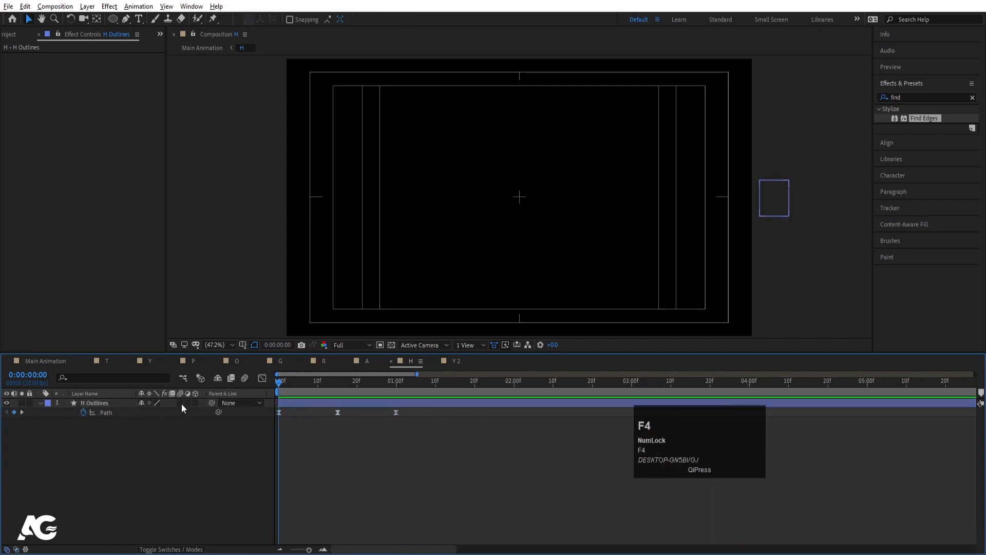
left_click(181, 403)
key("space")
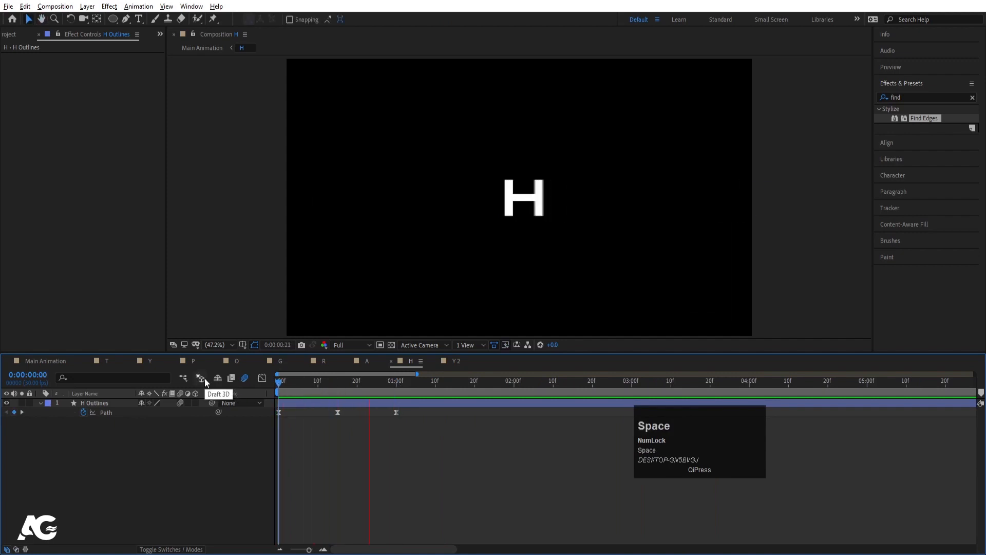
key("space")
- Preview the Y Rotation animation in the Y composition, and select the Y text layer in Y 2
left_click(464, 361)
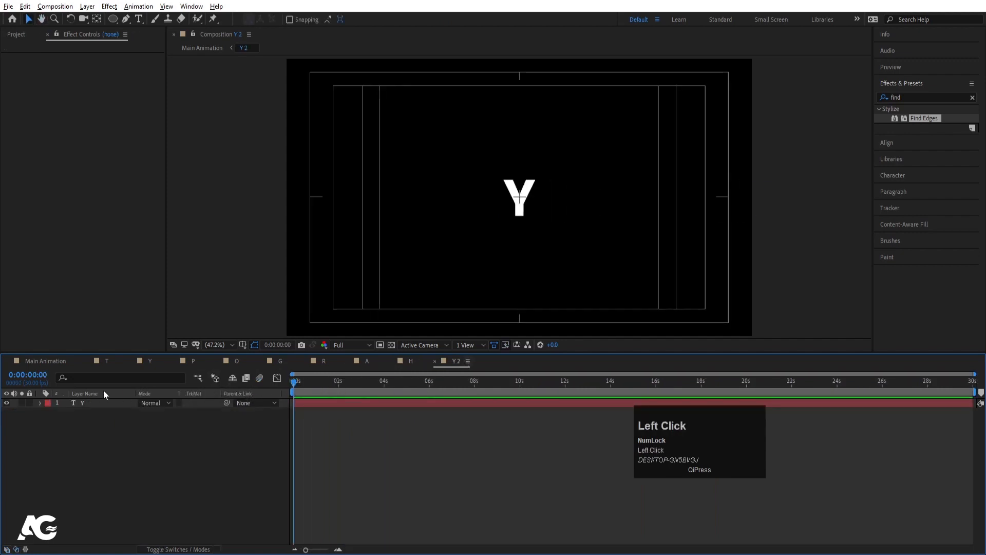
left_click(156, 362)
key("space")
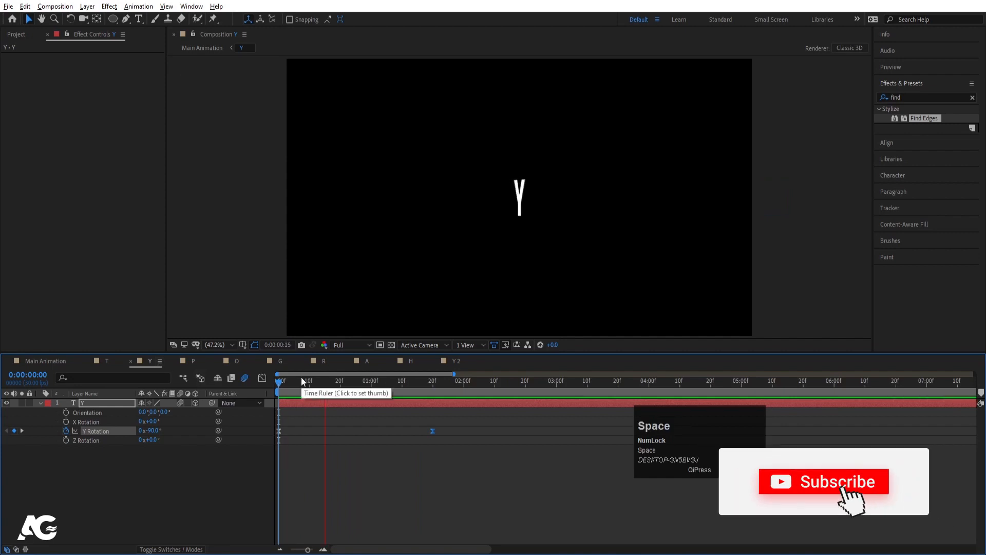
left_click(468, 358)
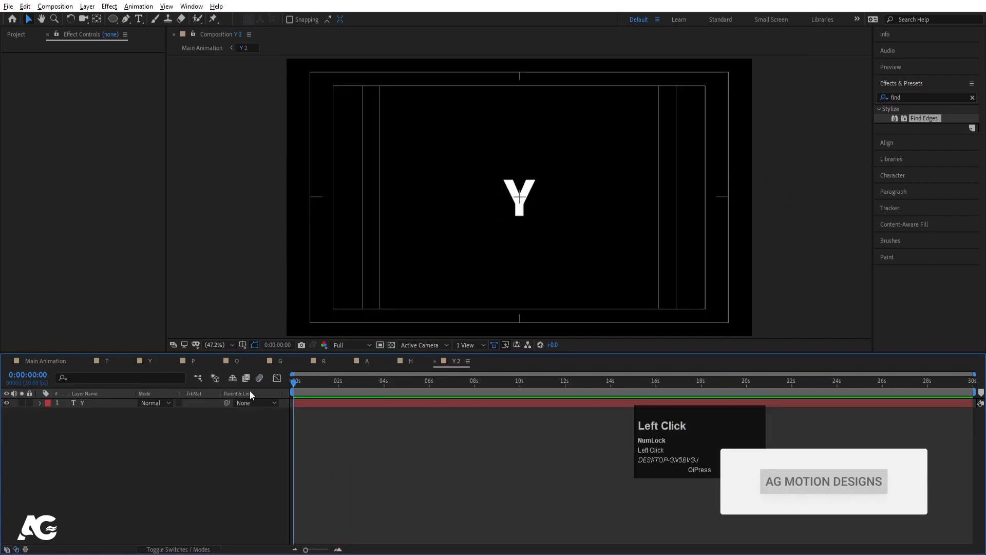
left_click(154, 361)
key("space")
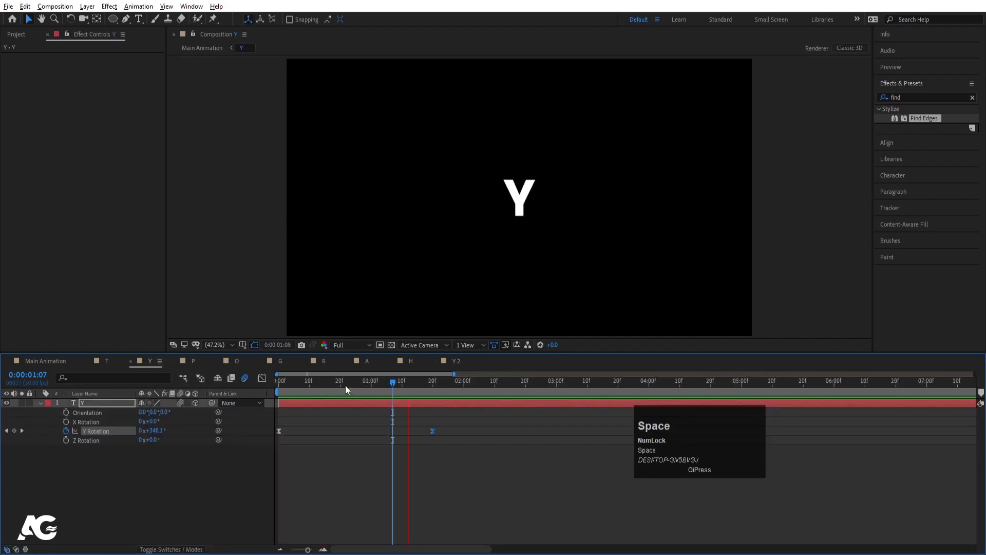
left_click(128, 374)
left_click(453, 363)
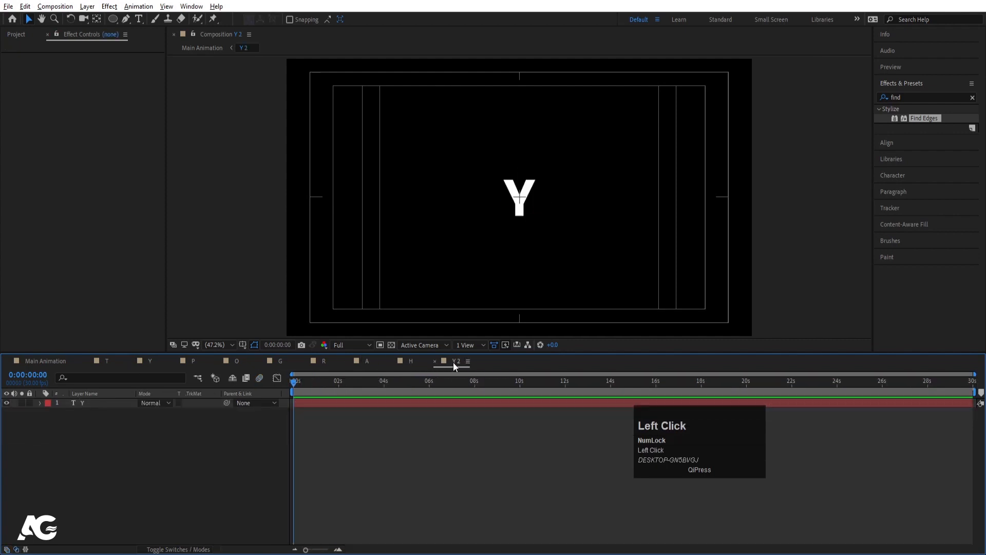
left_click(102, 407)
right_click(103, 407)
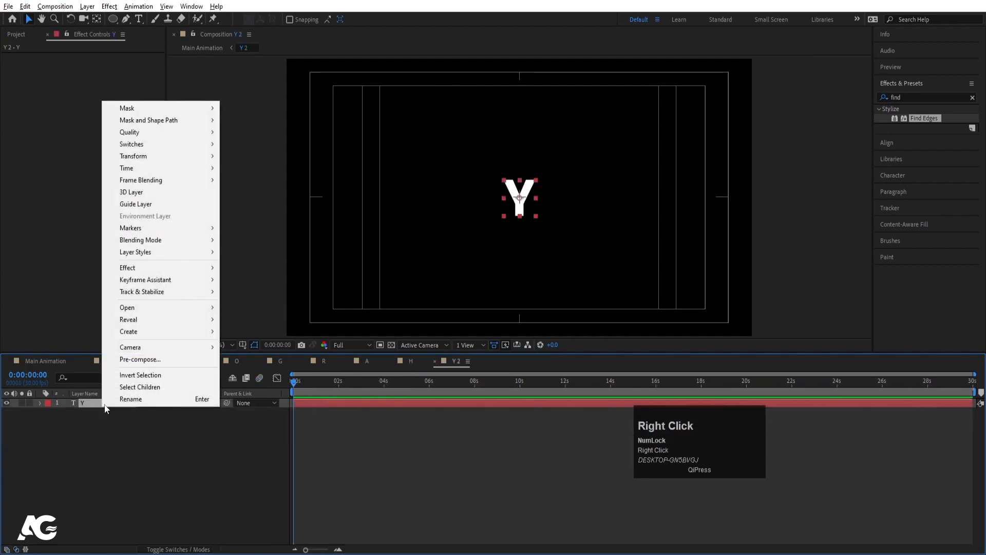
left_click(136, 334)
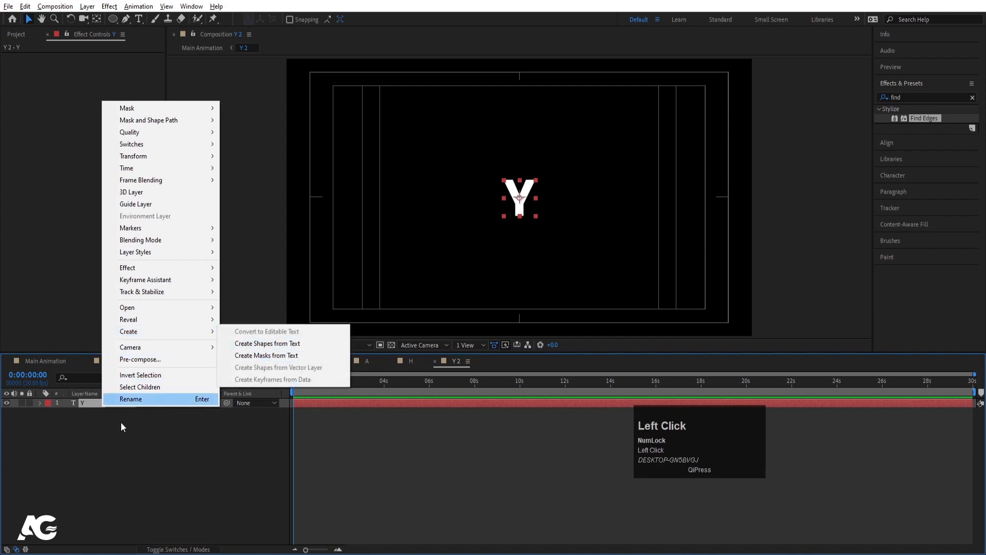
left_click(129, 399)
- Duplicate the Y text layer and give the copy no fill with a 2 px white stroke
key("ctrl+d")
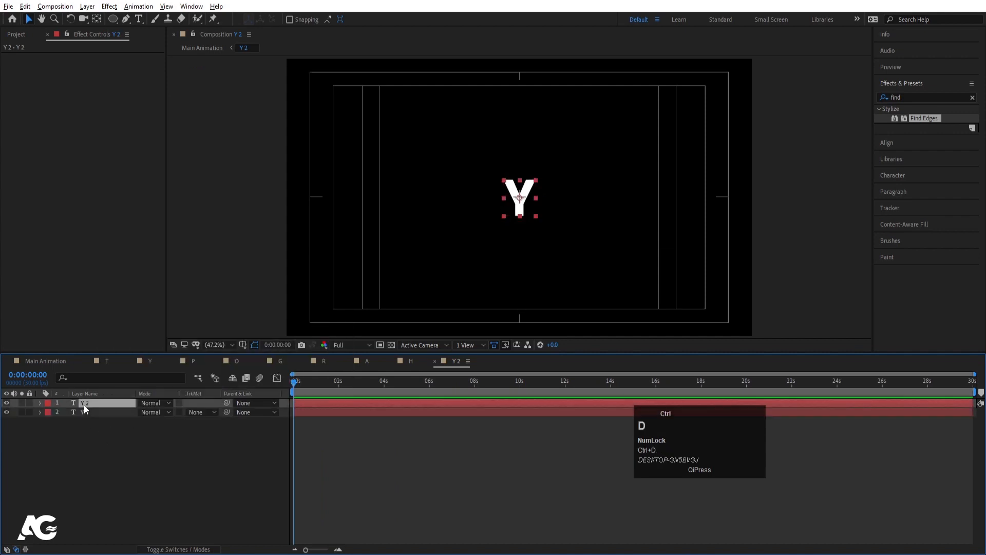
left_click(884, 175)
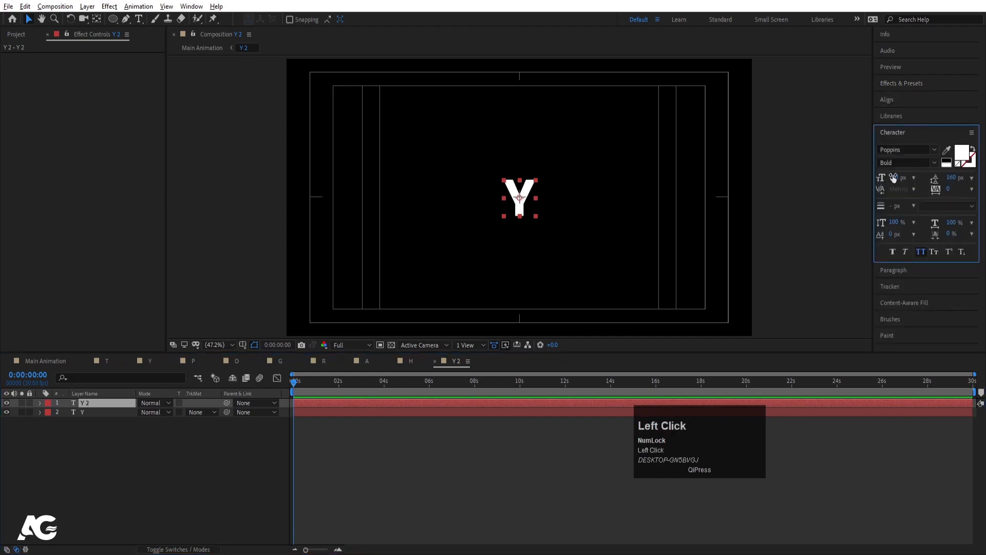
left_click(959, 167)
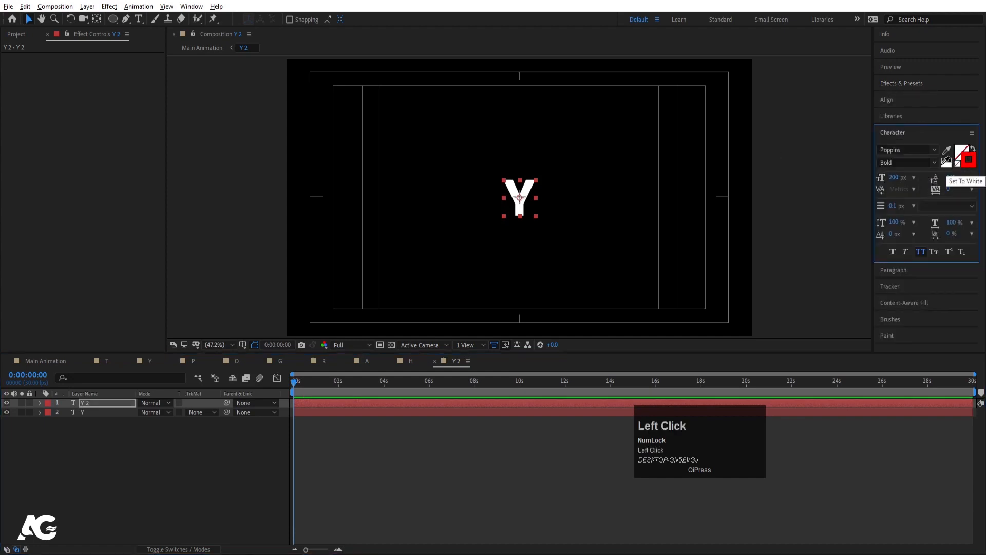
left_click(945, 162)
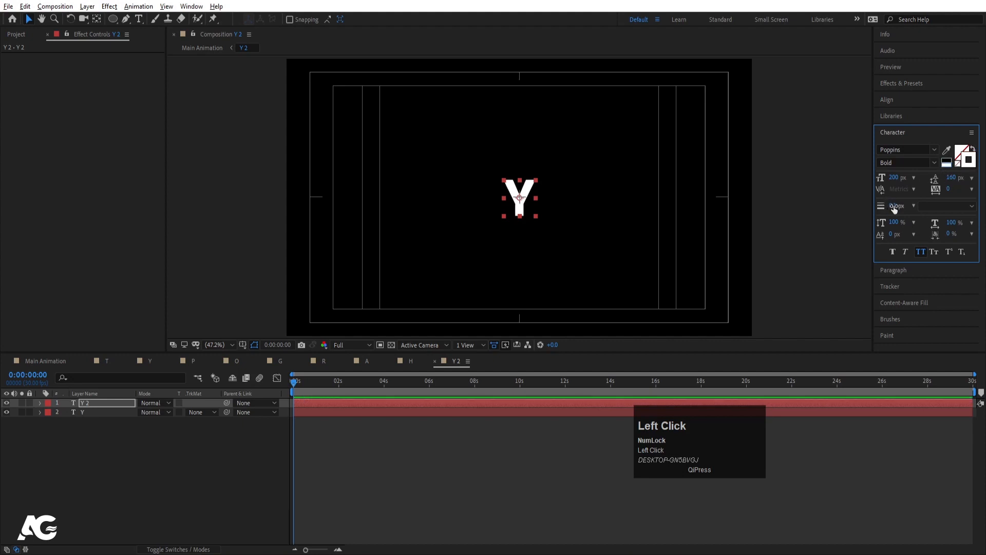
type("2")
key("Return")
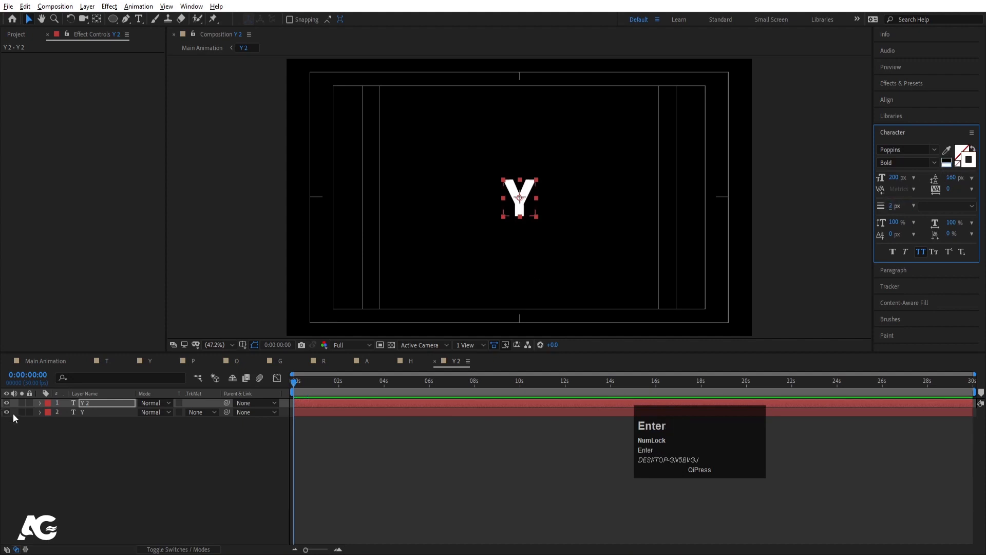
- Create shapes from the stroked Y 2 text layer and delete that text layer
left_click(83, 405)
right_click(81, 403)
left_click(123, 325)
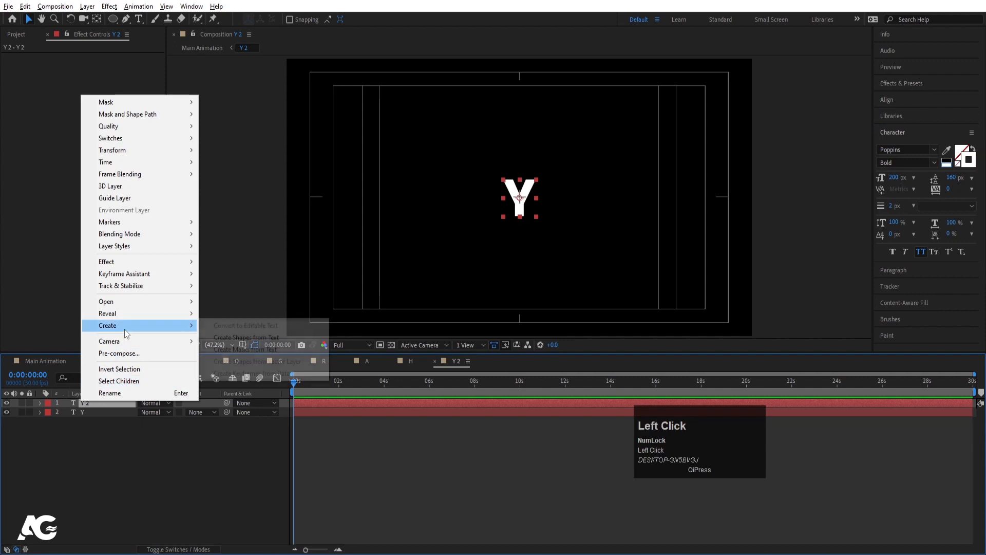
left_click(255, 338)
left_click(89, 414)
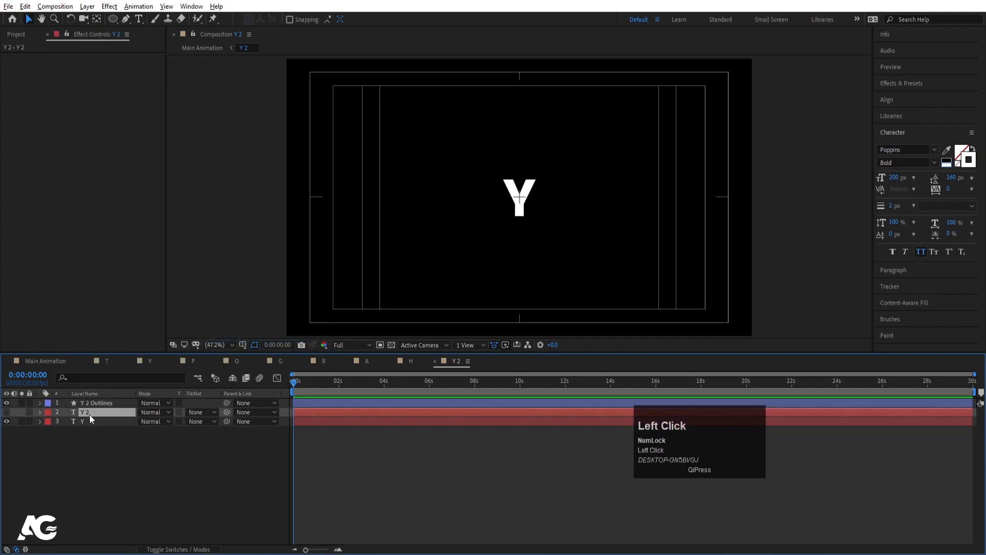
- Hide the solid Y text layer and add Trim Paths to the Y 2 Outlines layer
left_click(6, 413)
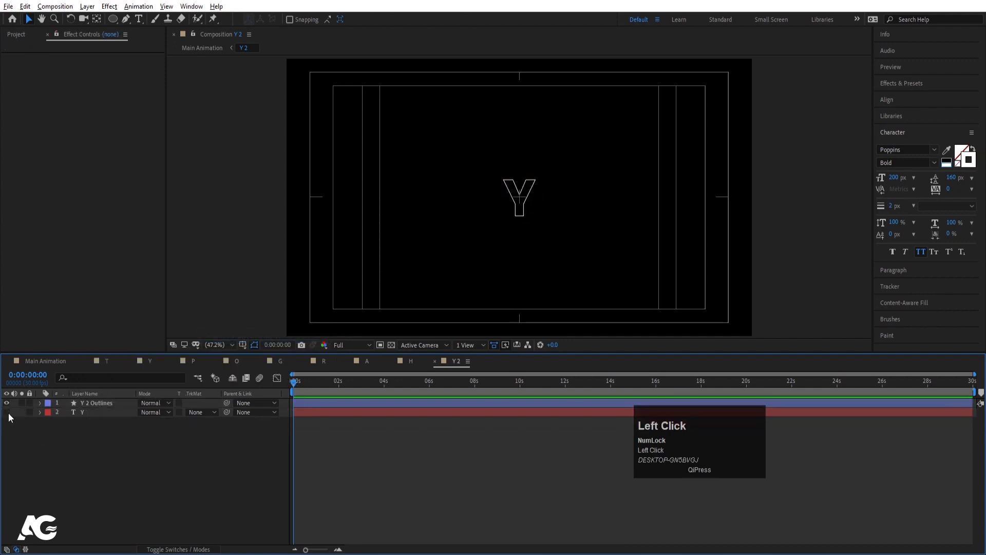
left_click(109, 404)
scroll(522, 199, "up", 3)
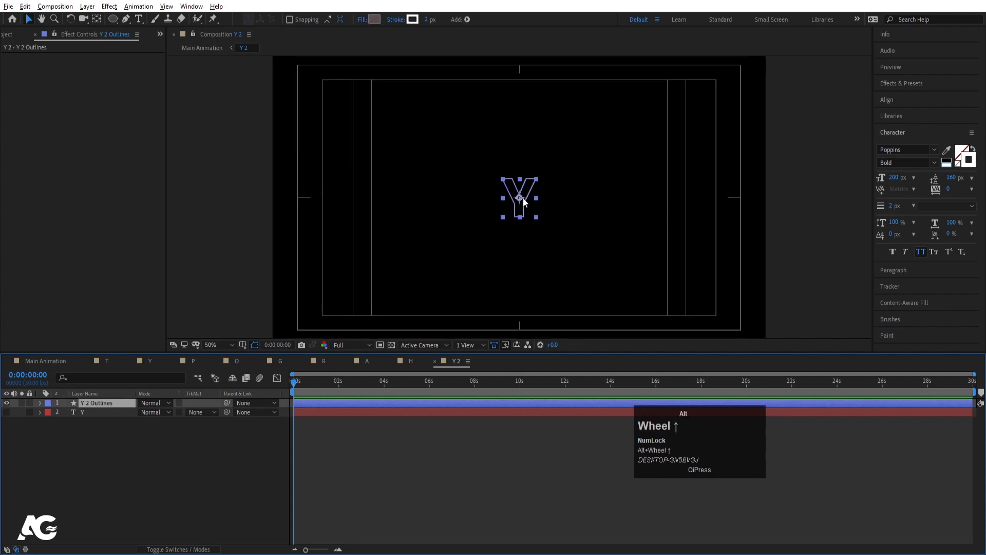
left_click(40, 403)
left_click(215, 412)
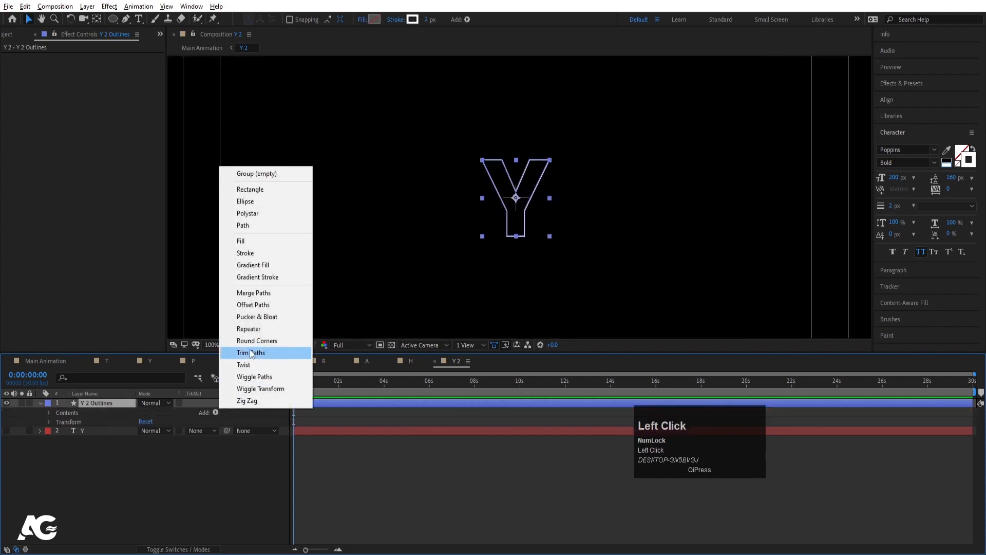
left_click(251, 352)
- Keyframe the Trim Paths End from 0% at 0:00:00:00 to 100% at 0:00:01:00, and preview the outline drawing on
left_click(57, 431)
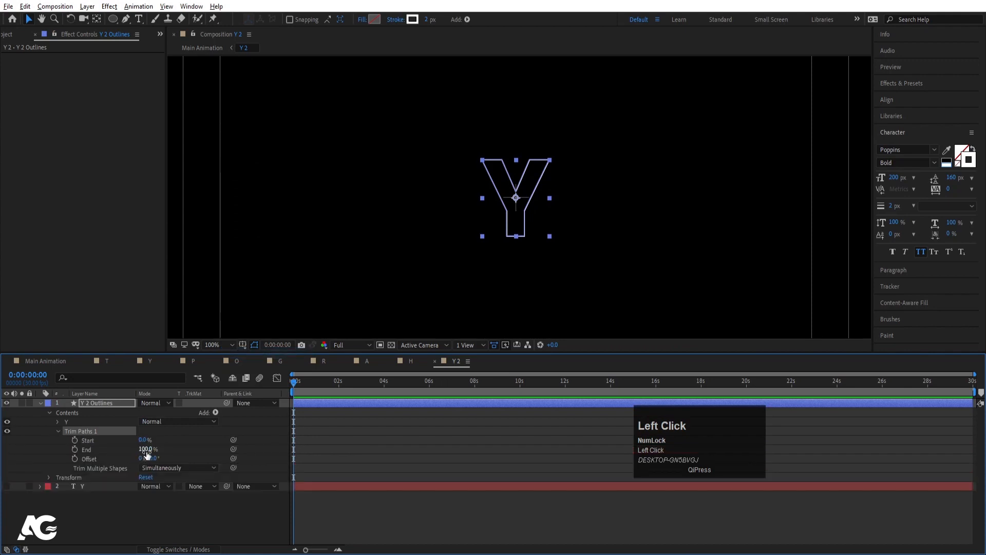
left_click_drag(146, 452, 90, 450)
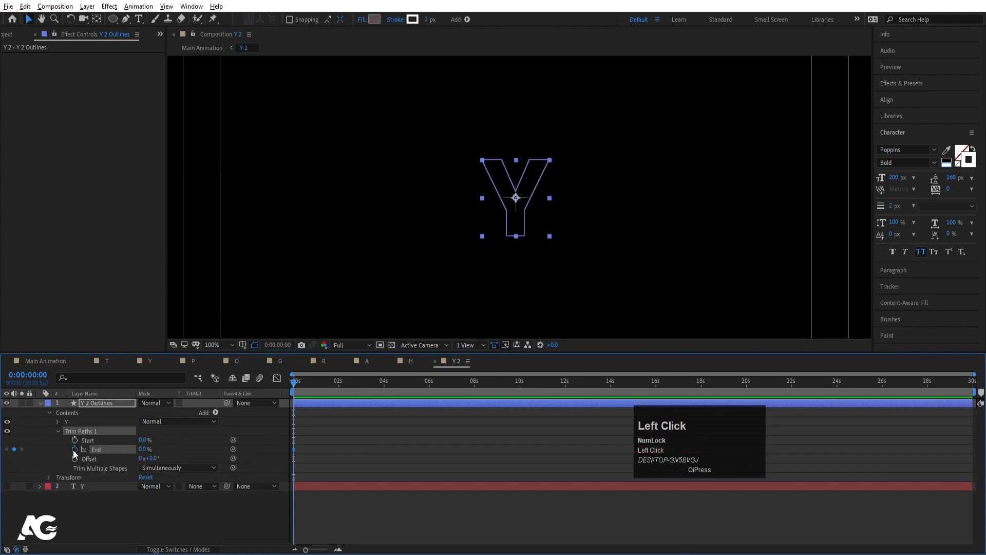
key("equal")
key("equal")
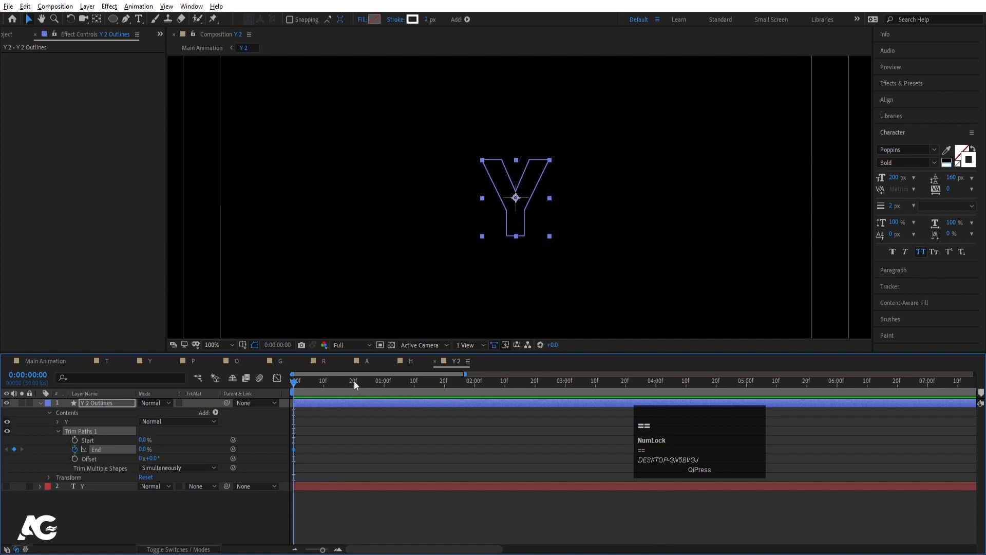
left_click_drag(355, 381, 383, 380)
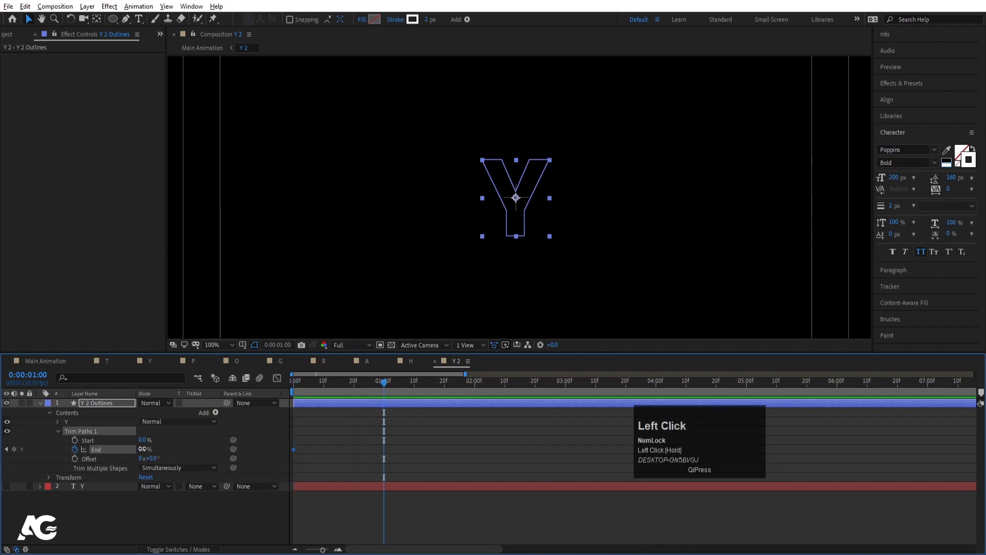
left_click_drag(143, 449, 365, 438)
left_click_drag(355, 383, 267, 395)
key("space")
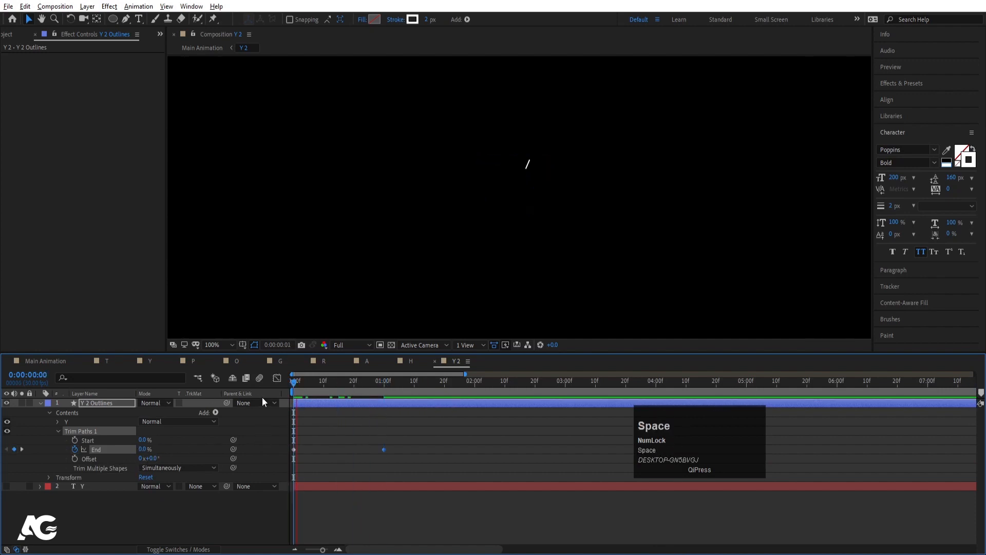
key("space")
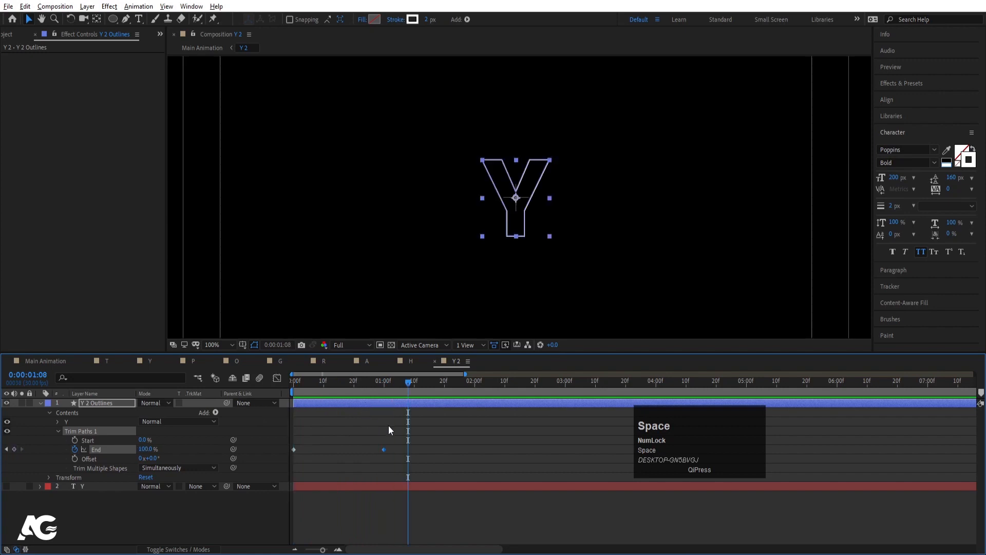
- Show the solid Y text layer again and make it start at 0:00:00:20
left_click_drag(360, 386, 354, 387)
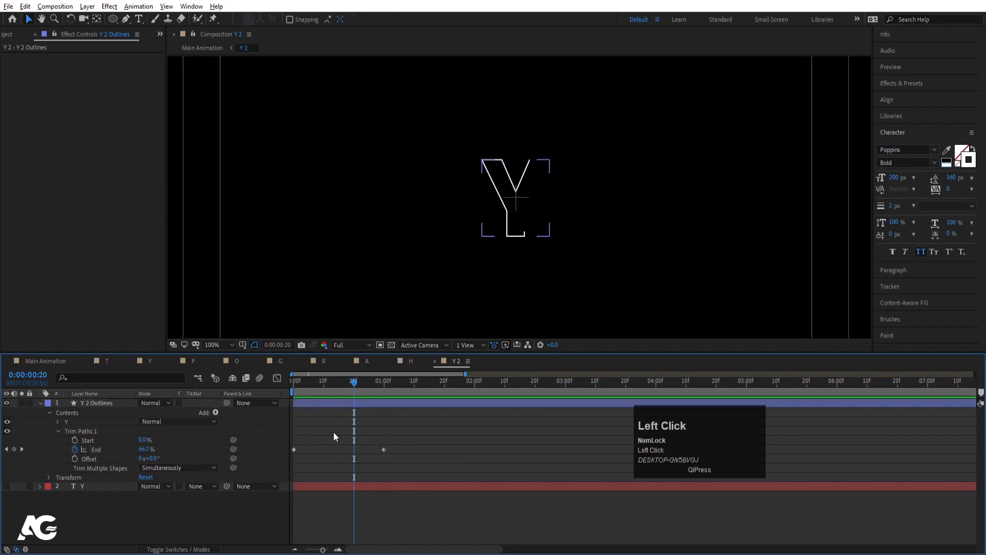
key("u")
left_click(7, 421)
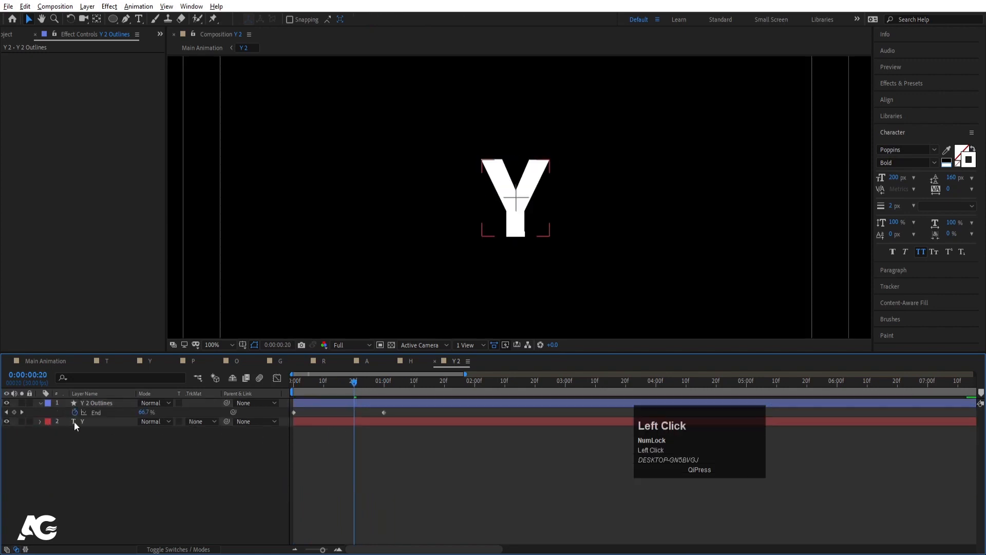
left_click(75, 421)
key("bracketleft")
left_click(96, 464)
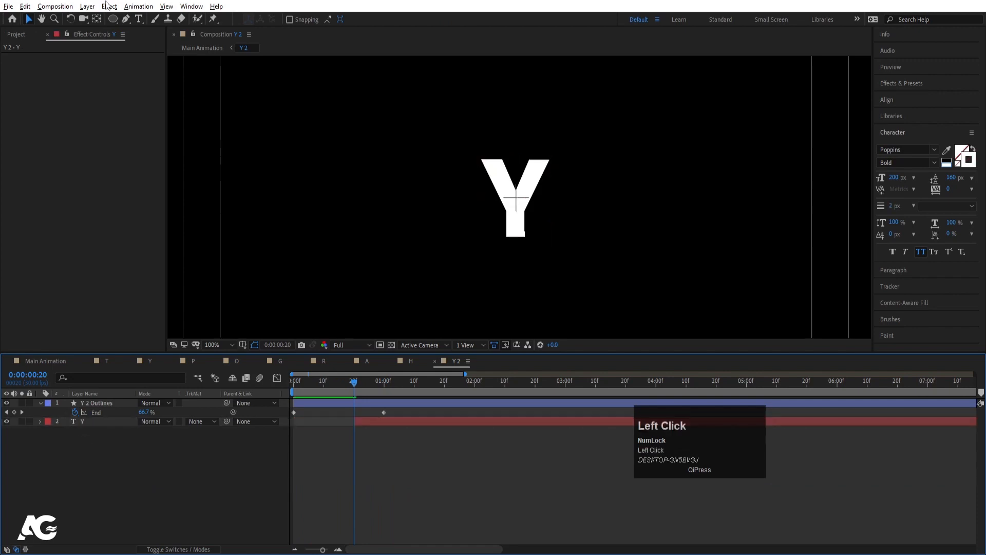
- Draw a rectangle with a white FFFFFF fill and no stroke as a new shape layer covering the whole Y
left_click_drag(112, 19, 147, 16)
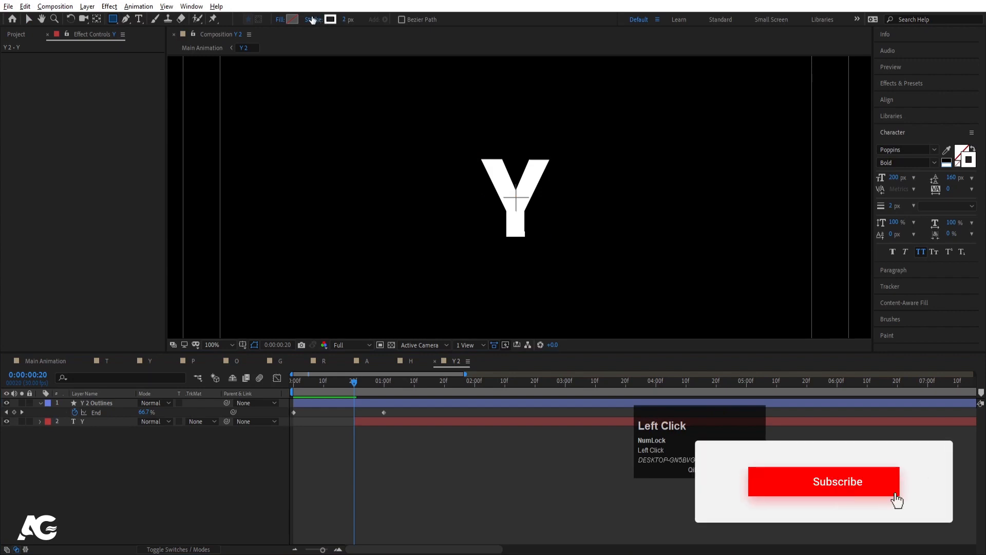
left_click(313, 20)
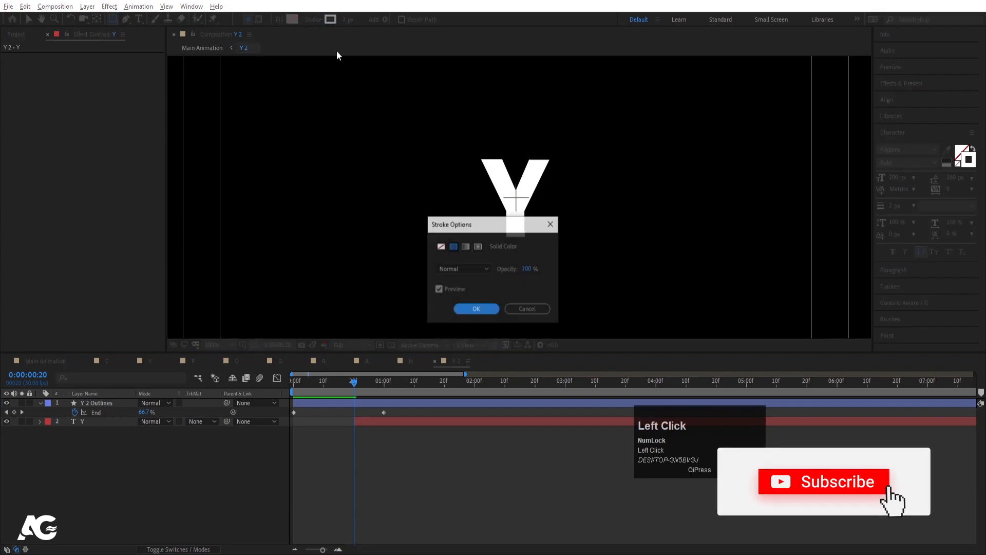
left_click(476, 309)
left_click(292, 20)
type("FFFFFF")
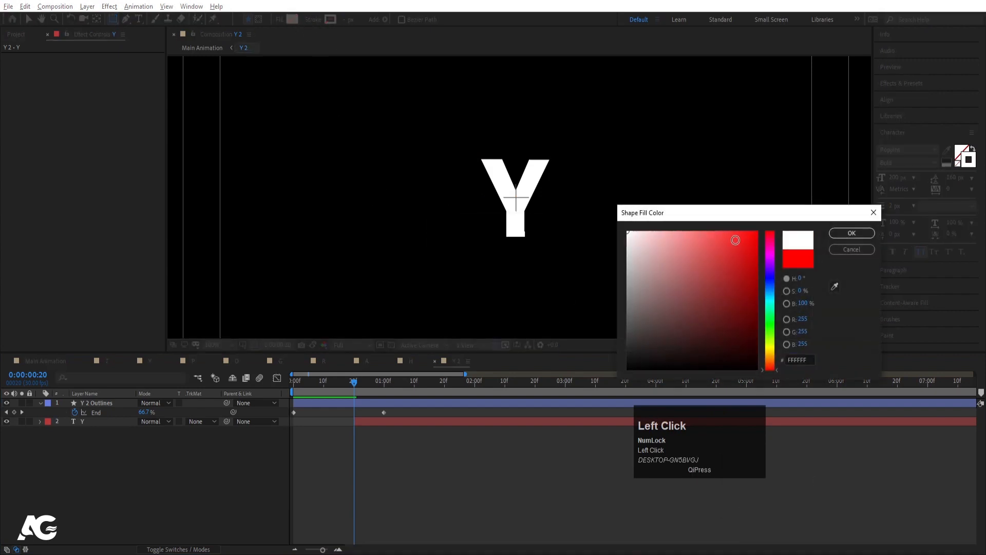
left_click(840, 235)
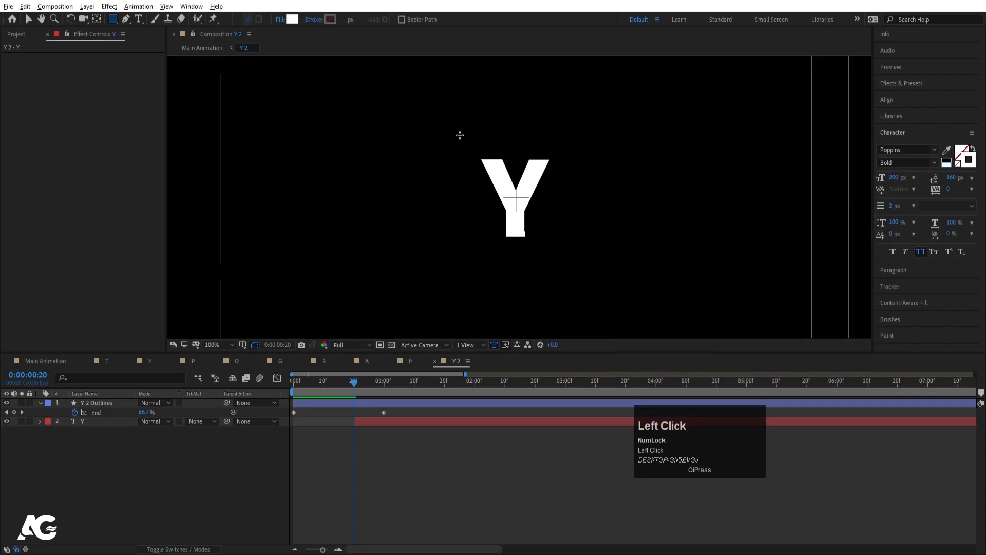
left_click_drag(460, 135, 567, 253)
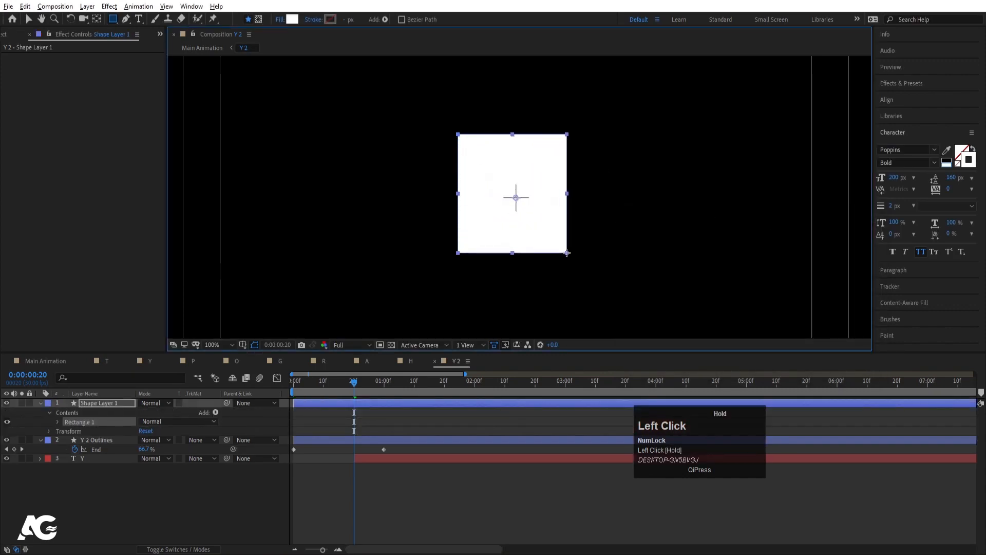
- Start the rectangle layer at 0:00:00:20, place it directly above the Y text layer, and use it as that layer's Alpha Matte
left_click(112, 400)
key("bracketleft")
left_click_drag(106, 405, 123, 451)
left_click(194, 458)
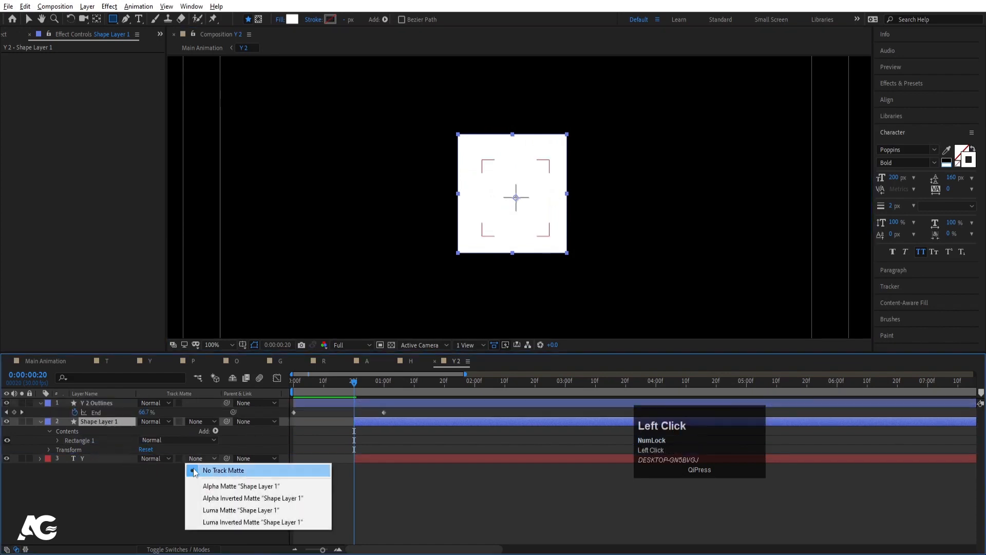
left_click(226, 484)
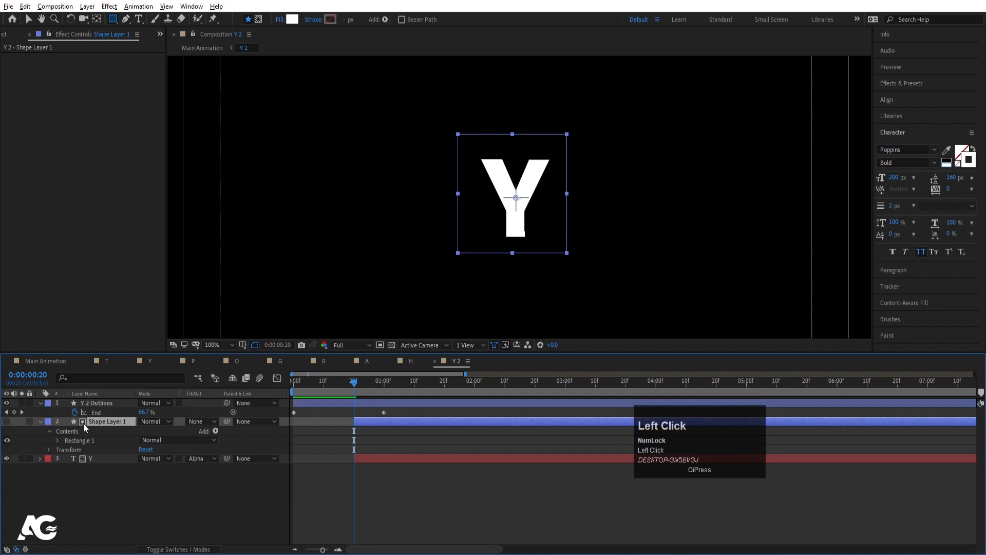
- Keyframe the matte rectangle's Position with Easy Ease, from below the letter at 0:00:00:20 up to 960, 540 at 0:00:01:24
key("p")
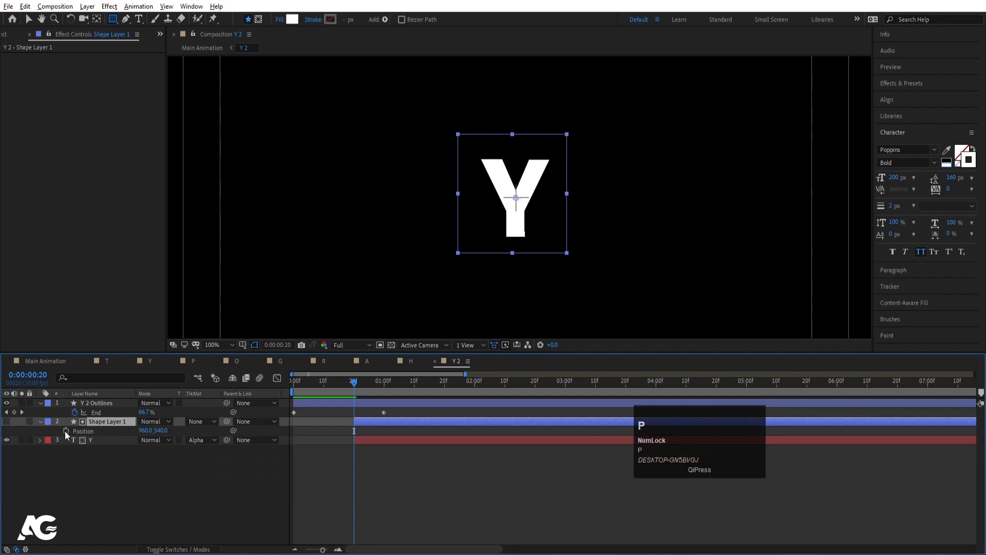
left_click(65, 430)
key("space")
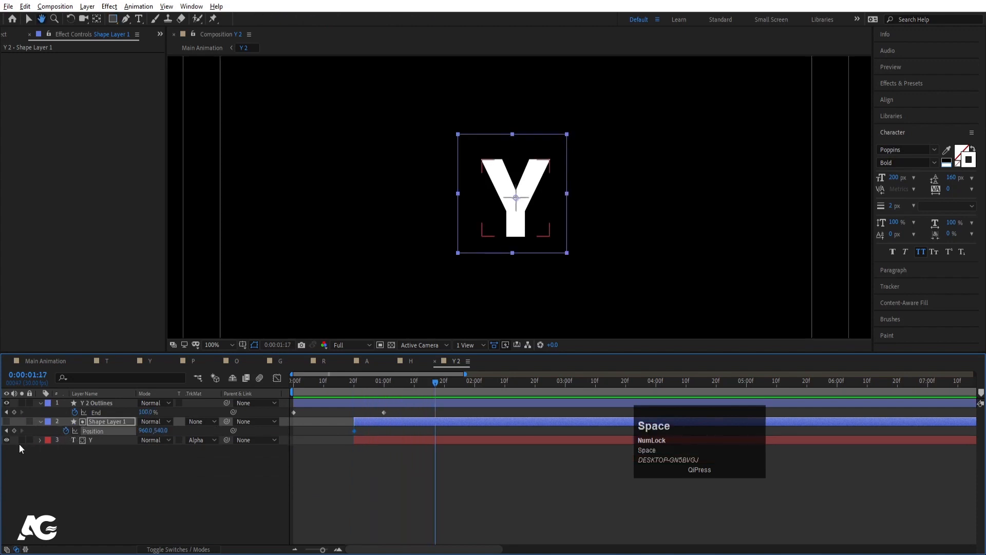
left_click(13, 431)
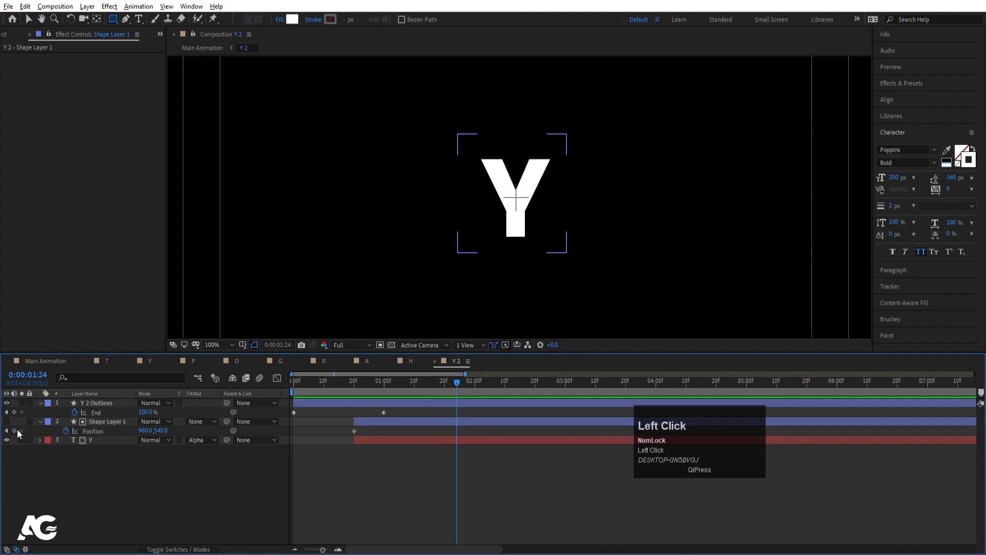
left_click(14, 430)
left_click(354, 385)
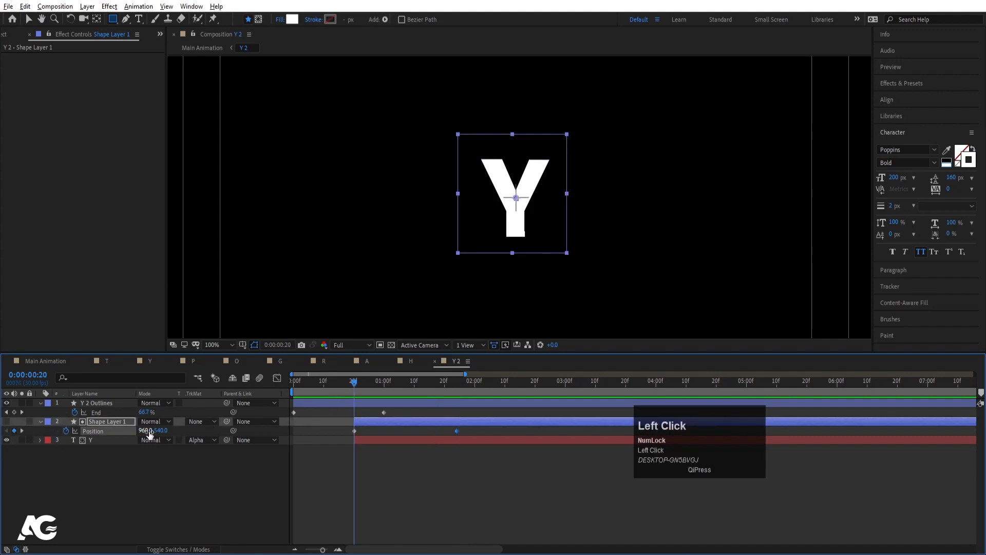
left_click_drag(160, 431, 242, 445)
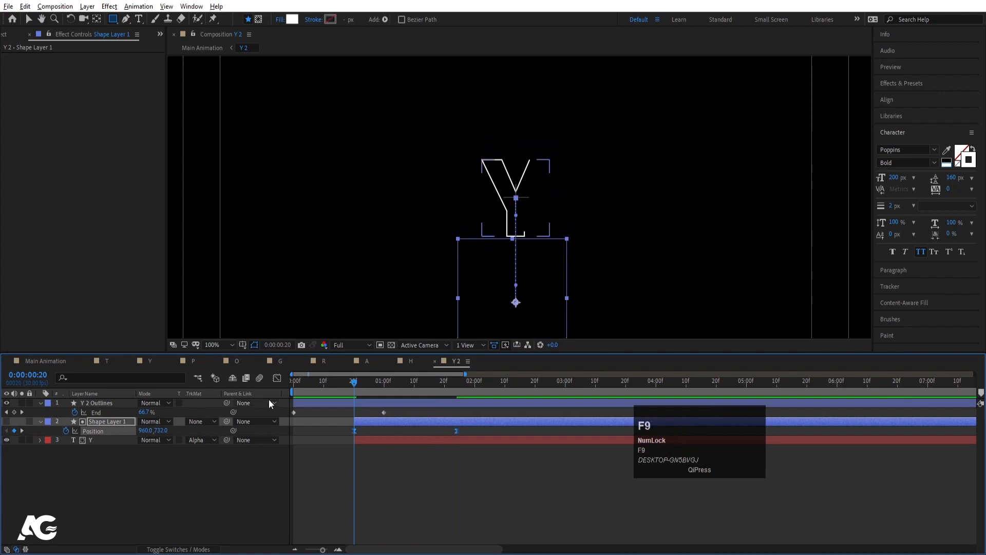
- Preview the Y's outline and fill reveal from the start of the composition
key("space")
left_click(293, 381)
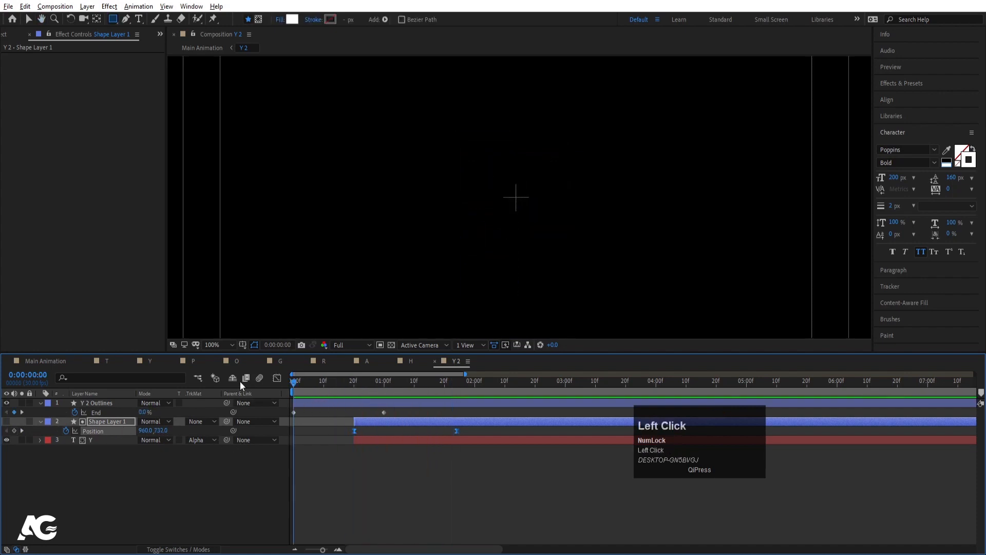
key("space")
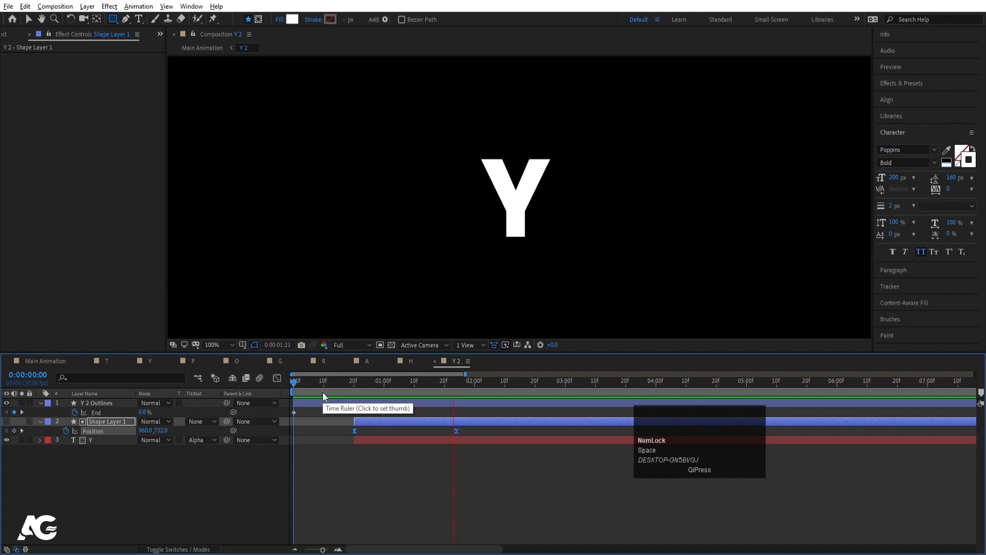
key("space")
left_click(343, 454)
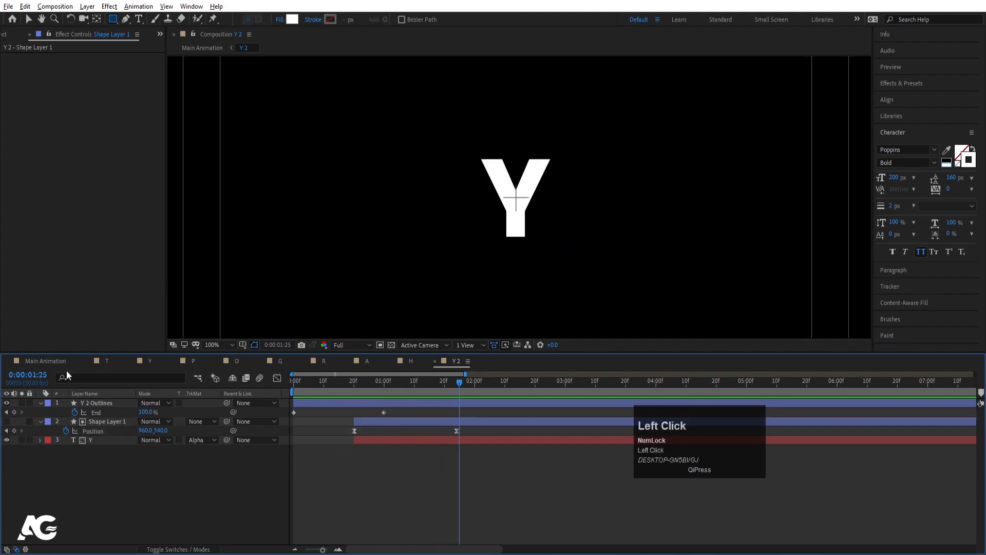
- Open the Main Animation composition, set its preview resolution to Quarter, and play all letters from the start
left_click(52, 364)
left_click_drag(304, 384, 263, 389)
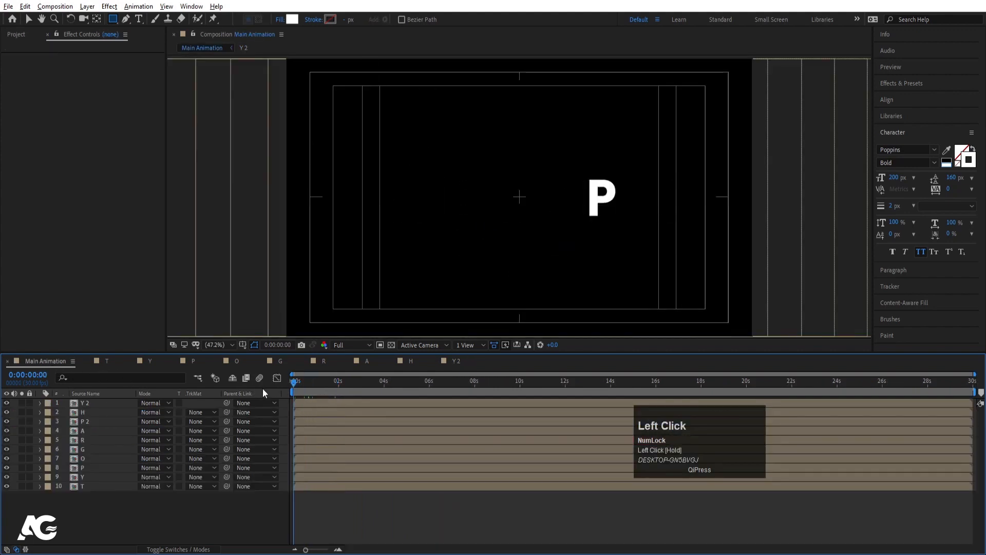
left_click(341, 344)
left_click(343, 406)
key("space")
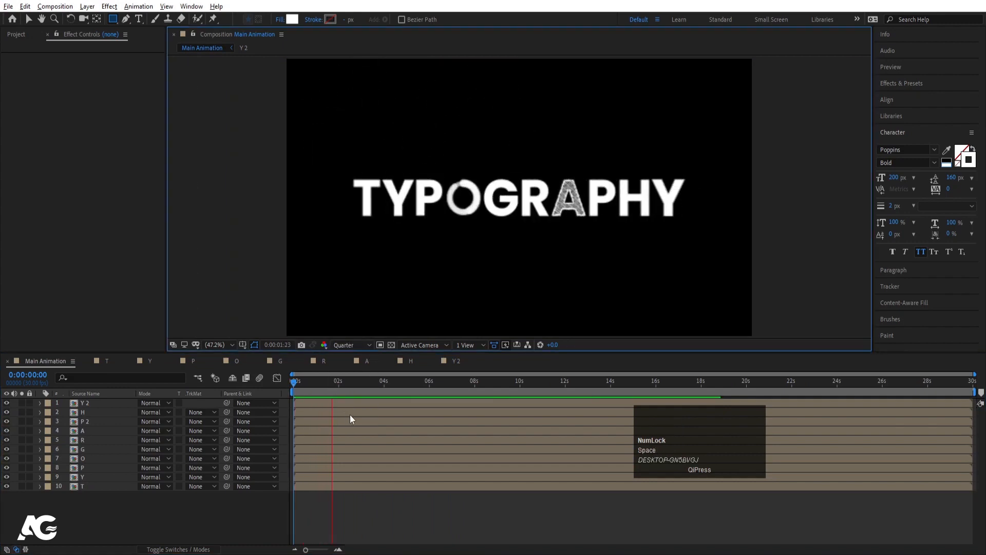
key("space")
key("space")
key("space")
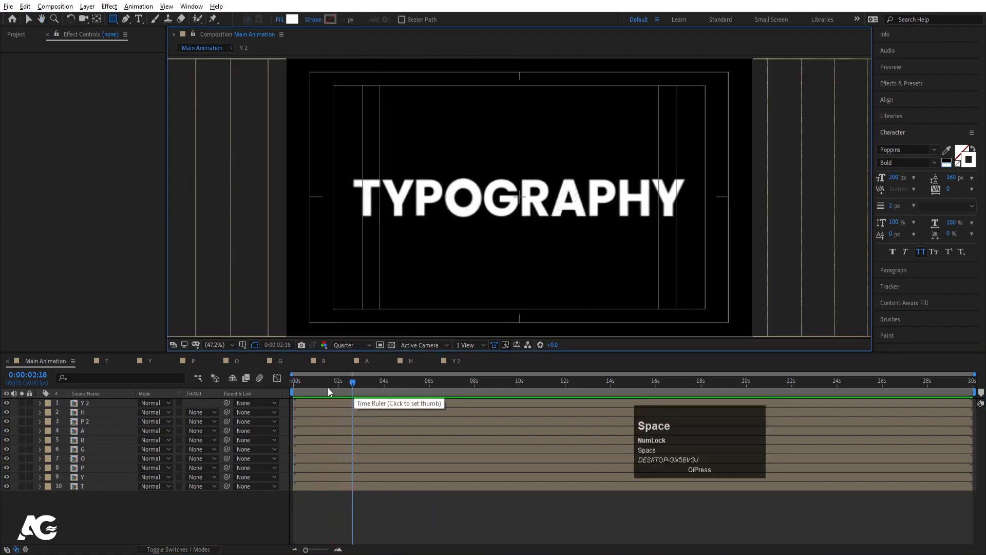
- Replace the unanimated P 2 layer in Main Animation with the animated P composition and preview it
left_click_drag(304, 386, 272, 381)
key("equal")
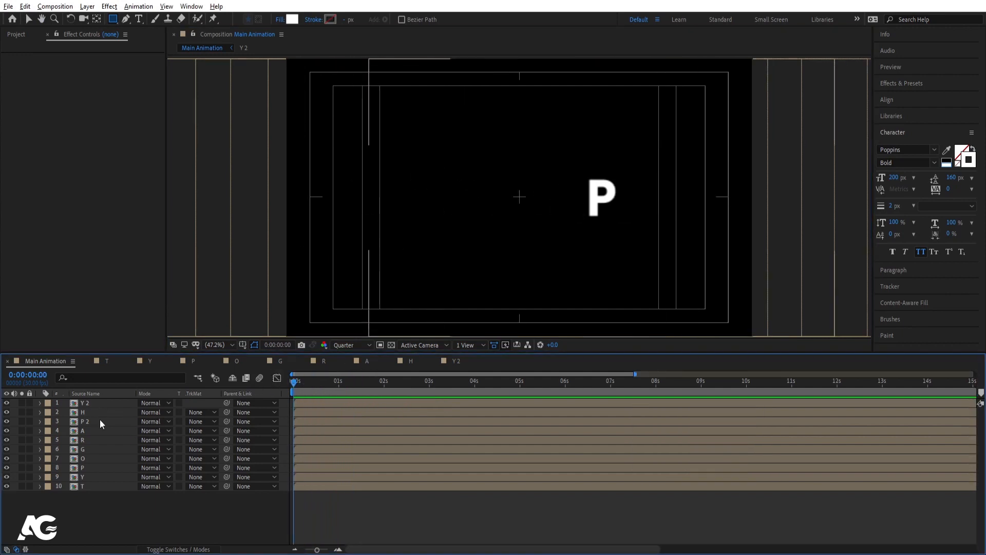
left_click(83, 421)
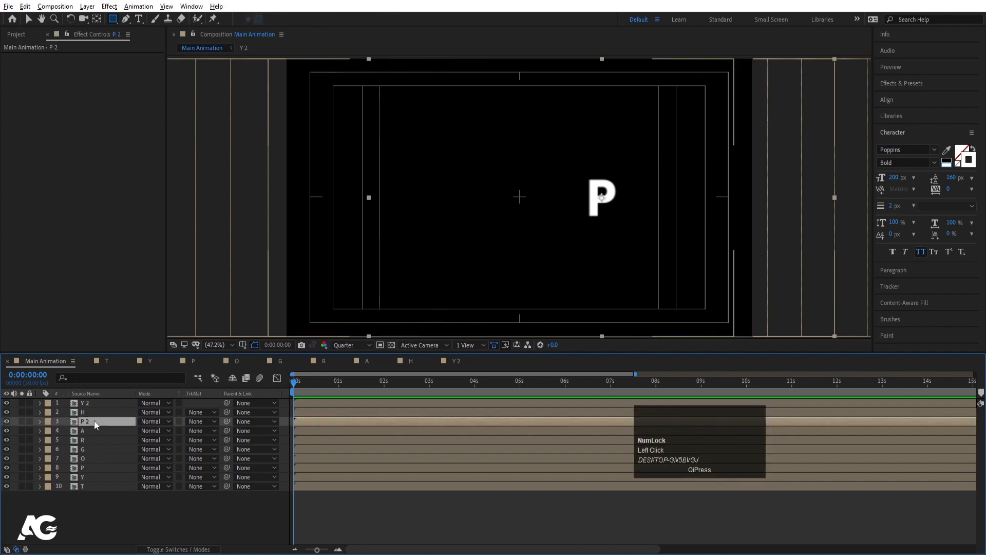
key("ctrl+0")
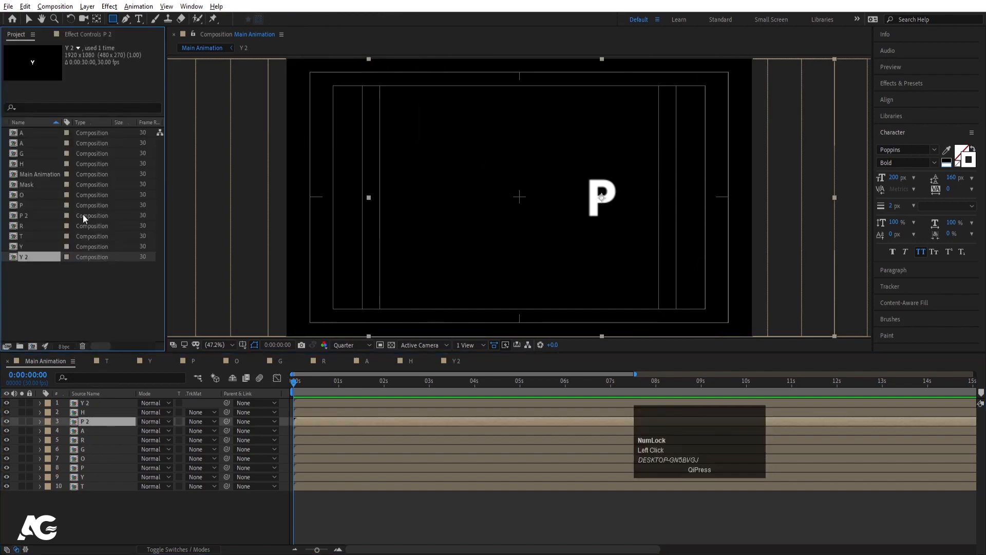
left_click(38, 206)
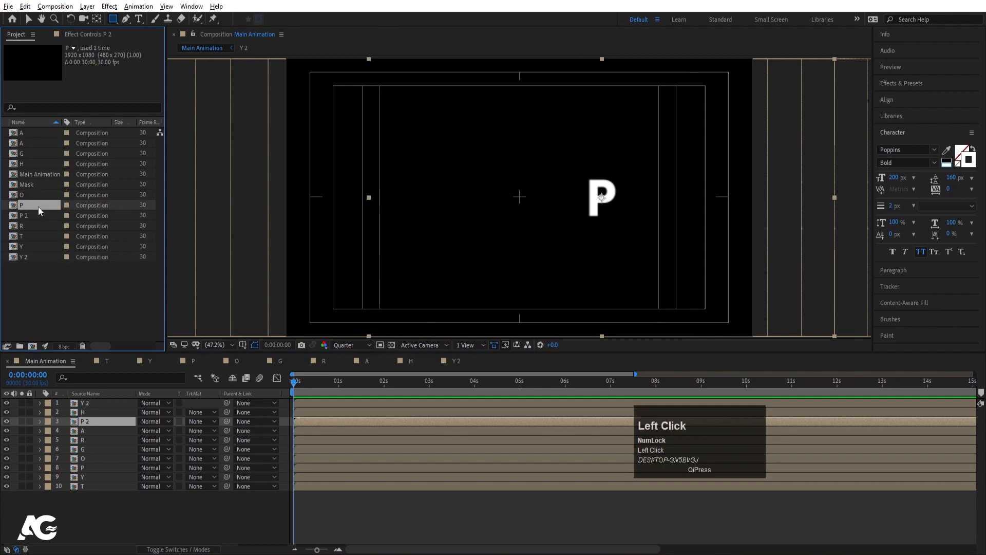
left_click(38, 206, "alt")
left_click_drag(94, 421, 94, 421)
key("space")
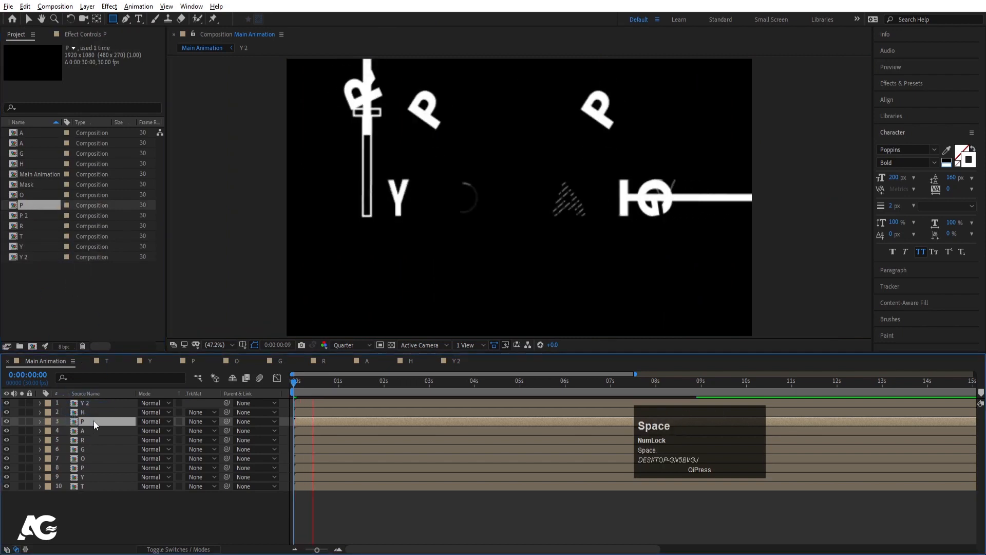
- Shift the first Y layer in Main Animation to start at 0:00:00:10
left_click_drag(334, 381, 264, 380)
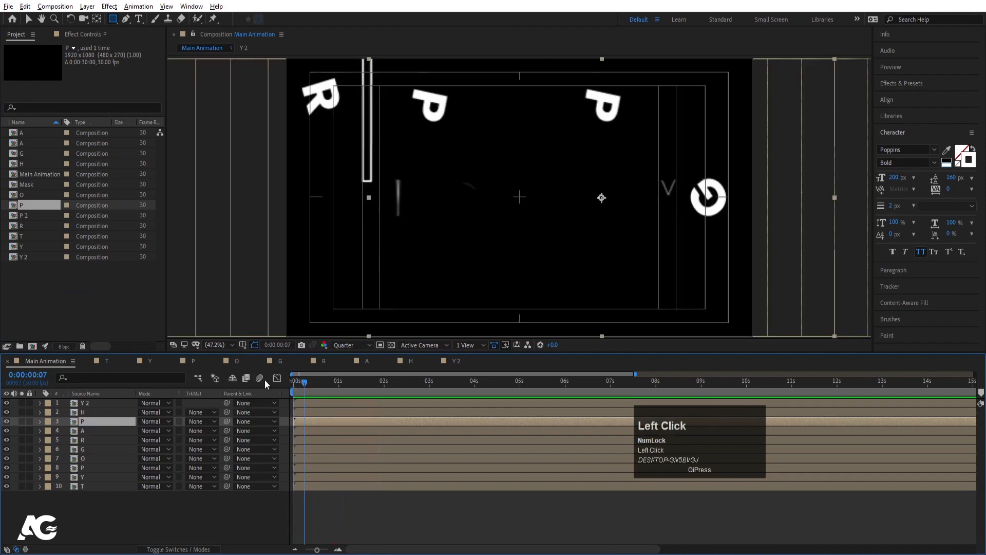
key("equal")
key("equal")
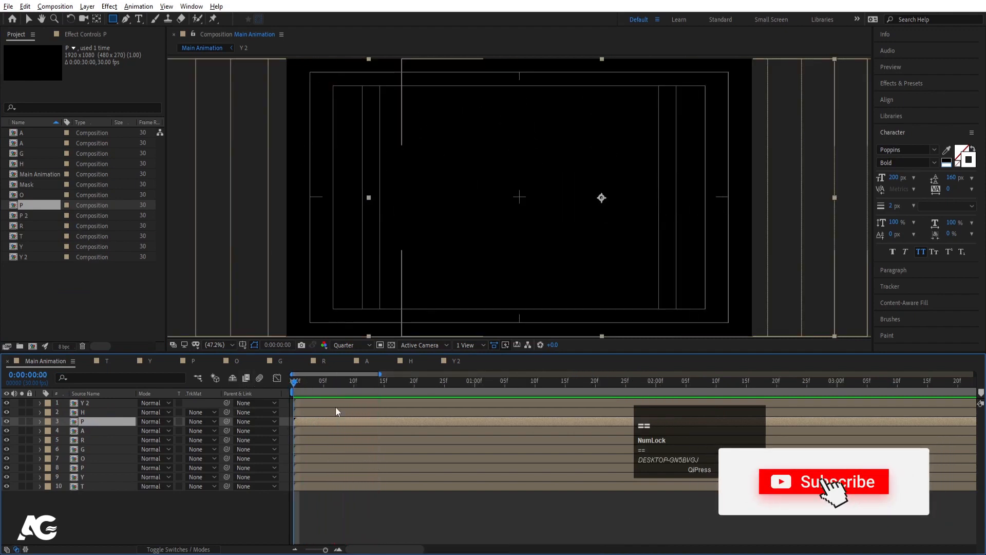
left_click(325, 386)
left_click(354, 386)
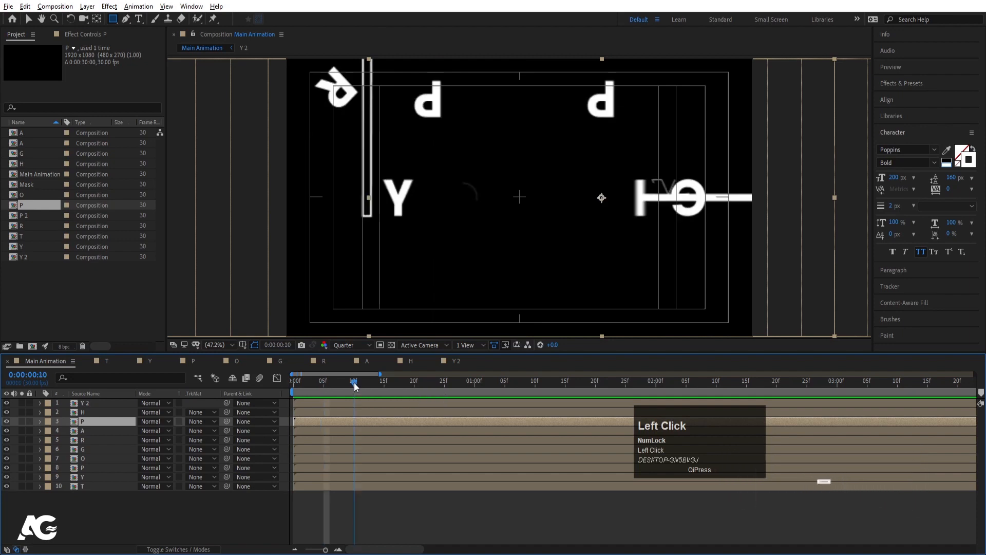
left_click(354, 477)
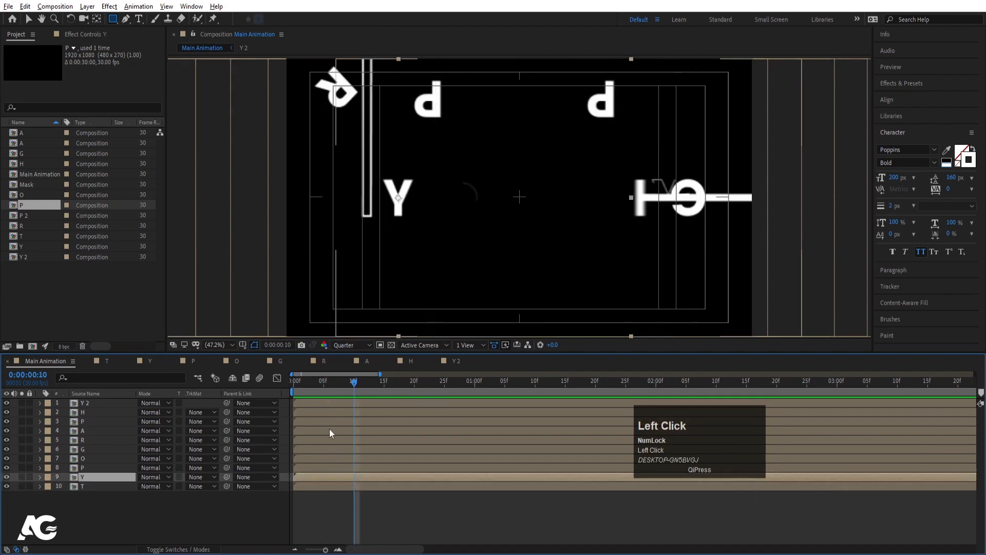
key("bracketleft")
- Shift the first P layer to start at 0:00:00:20 and the O layer to start at 0:00:01:00
left_click(406, 384)
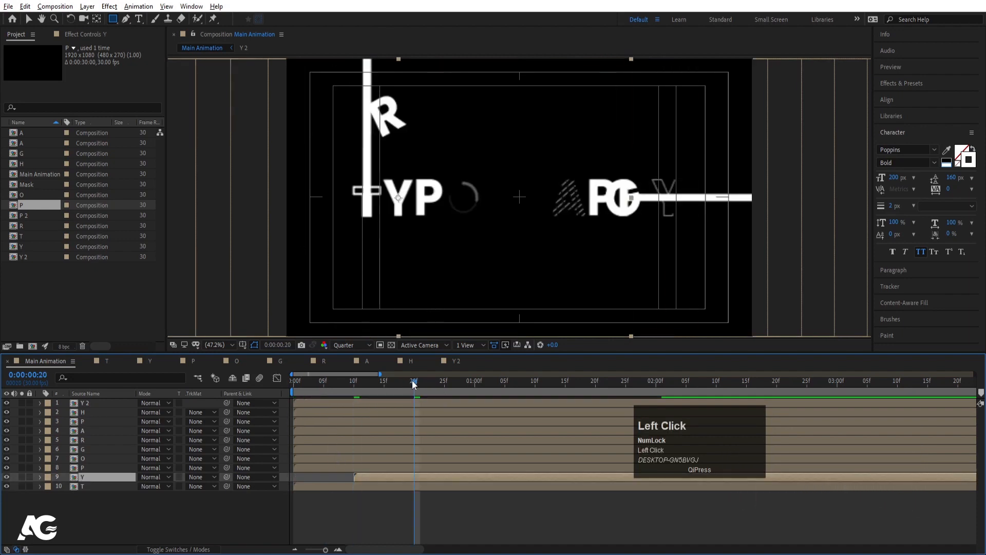
left_click(407, 465)
key("bracketleft")
left_click(473, 383)
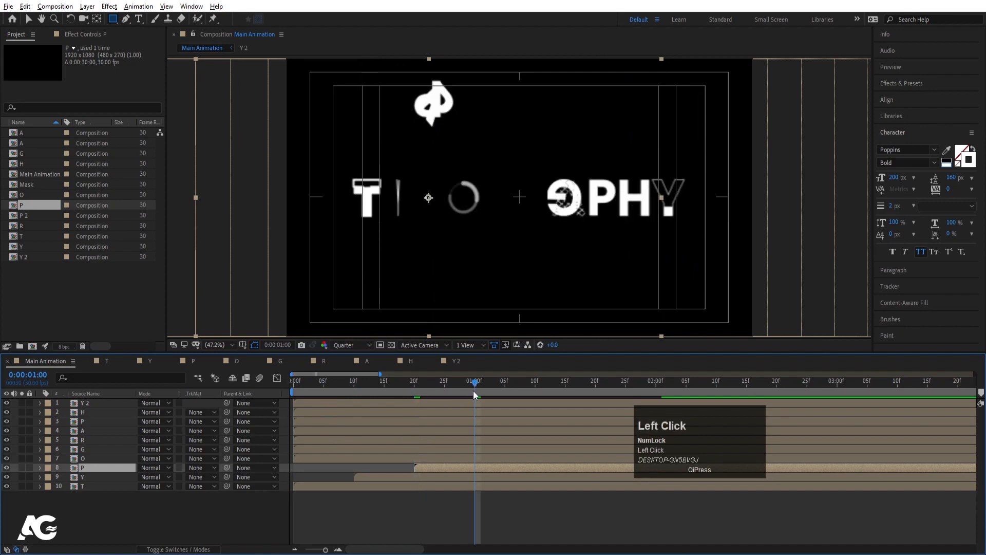
left_click(468, 458)
key("bracketleft")
- Shift the G layer to start at 0:00:01:10 and the R layer to start at 0:00:01:20
left_click(534, 381)
left_click(531, 448)
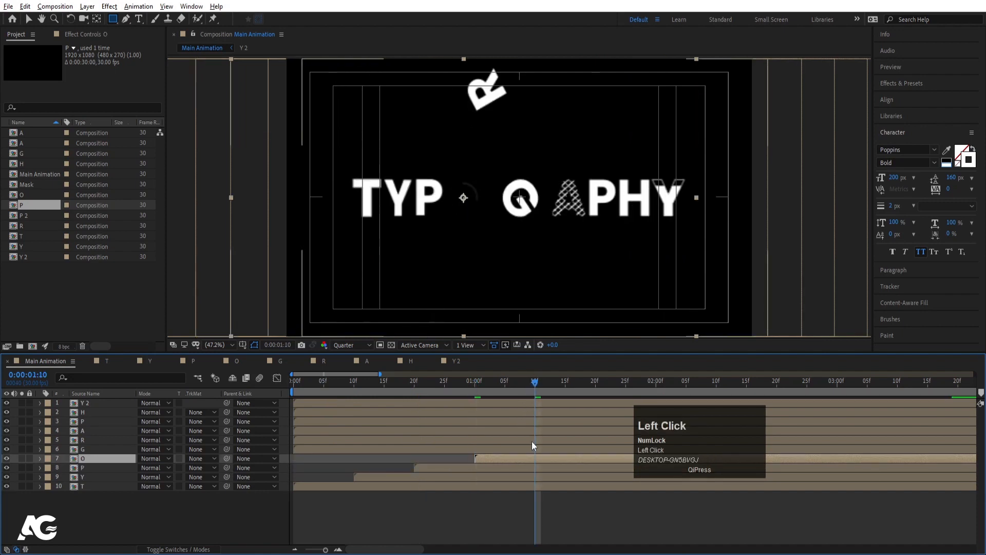
key("bracketleft")
left_click(594, 383)
left_click(584, 437)
key("bracketleft")
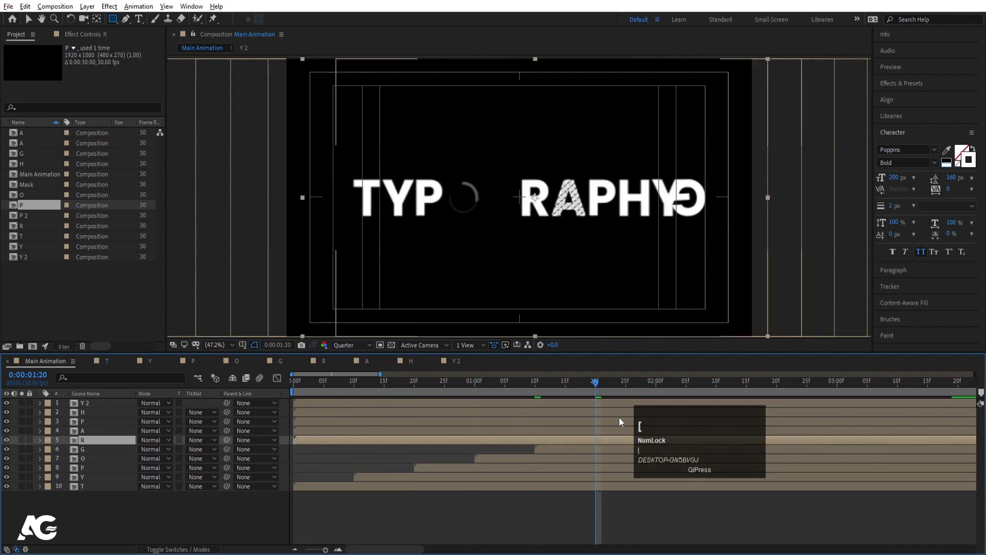
- Shift the A layer to start at 0:00:02:00
left_click(656, 383)
left_click(612, 431)
key("bracketleft")
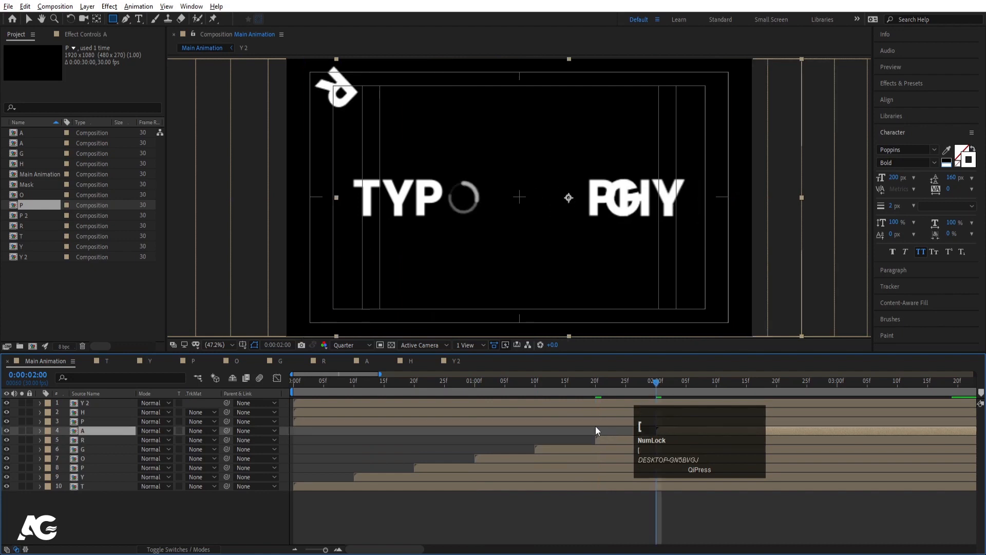
- Preview the staggered letters from the start and shift the second P layer to start at 0:00:02:10
left_click(294, 382)
key("space")
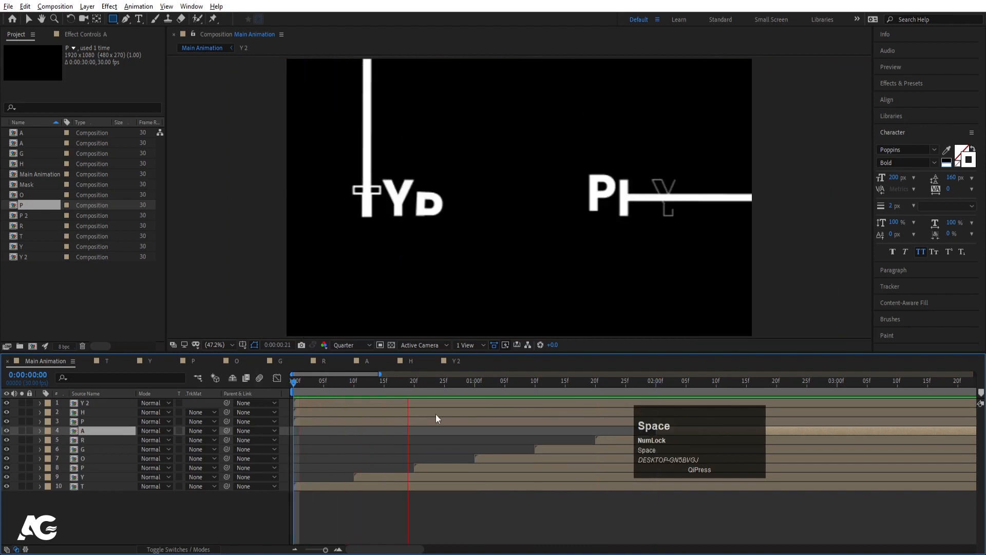
key("space")
left_click_drag(735, 381, 716, 379)
left_click(509, 423)
key("bracketleft")
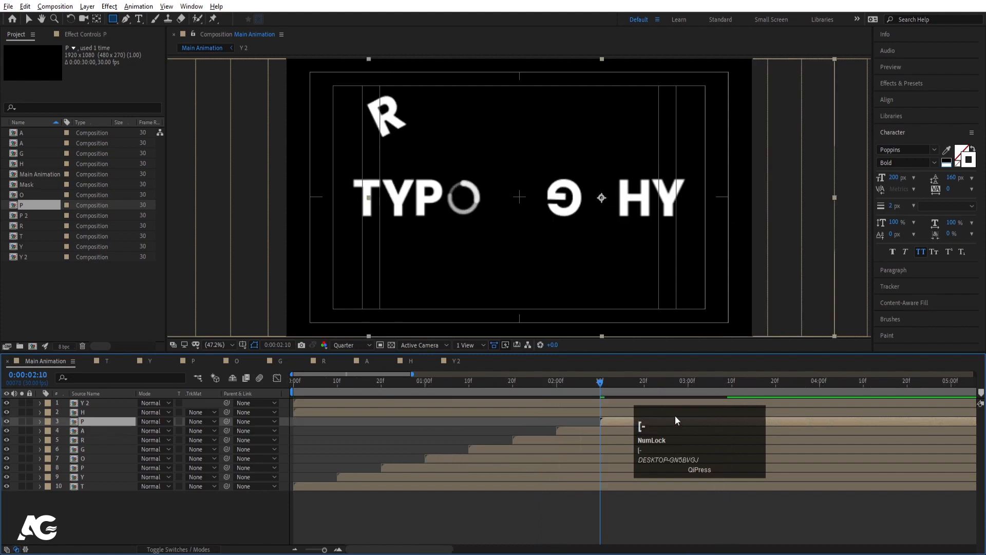
- Shift the H layer to start at 0:00:02:19 and the Y 2 layer to start at 0:00:03:00
key("minus")
left_click(518, 383)
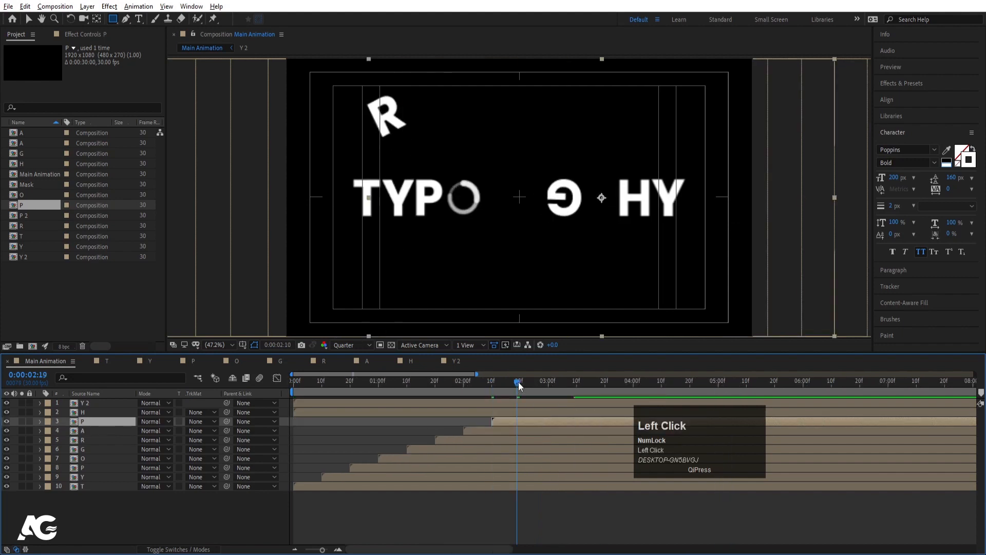
left_click(519, 409)
key("minus")
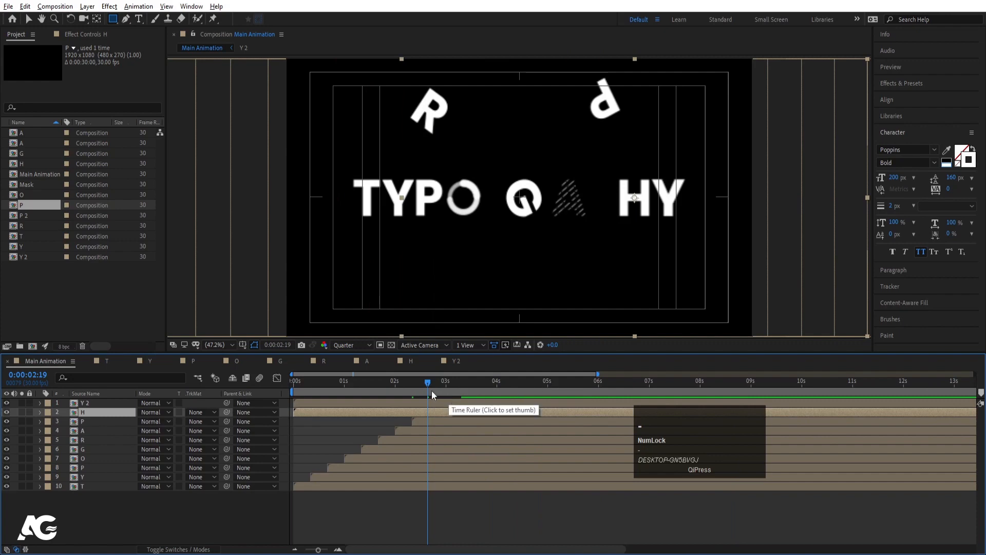
key("bracketleft")
left_click(447, 384)
left_click(445, 400)
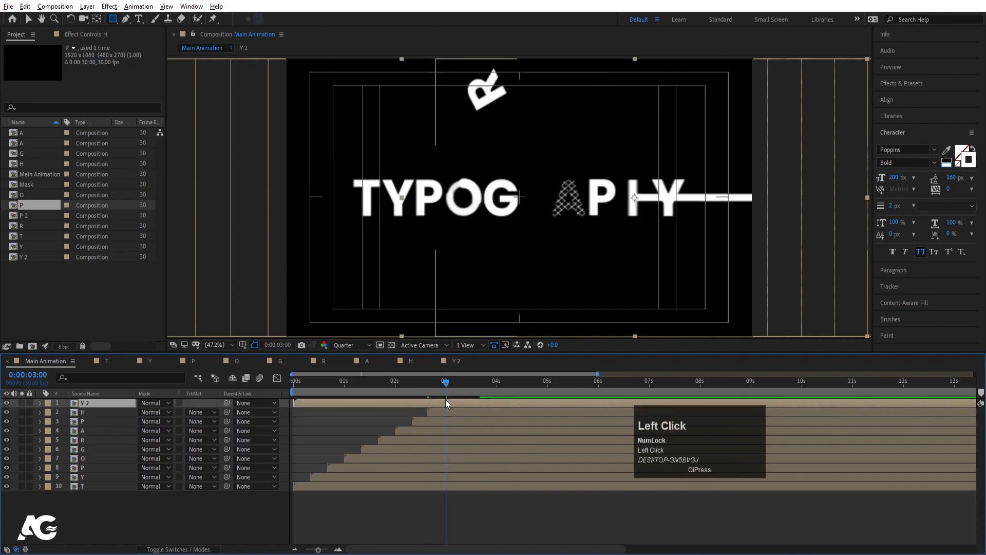
key("bracketleft")
- Play back the fully staggered Main Animation from the first frame
left_click(295, 383)
key("space")
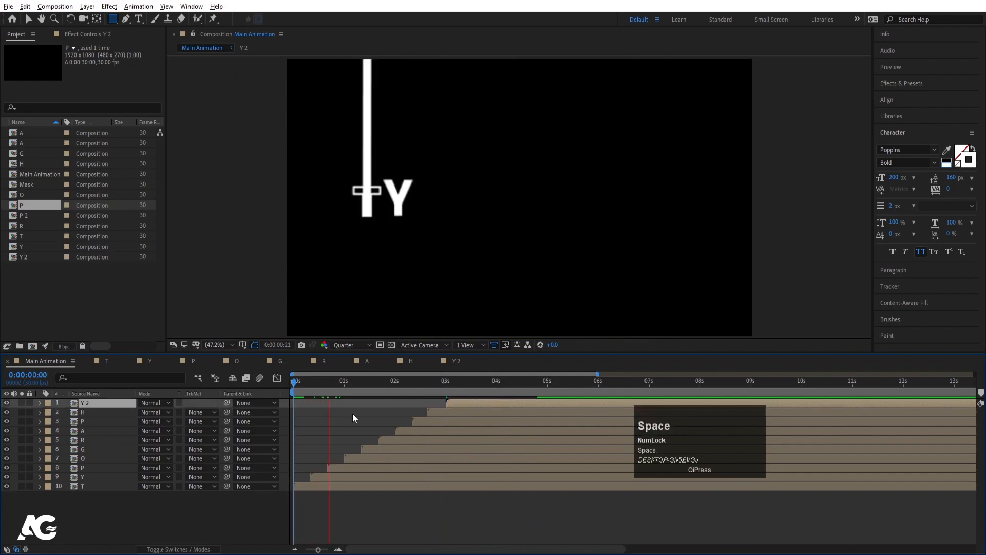
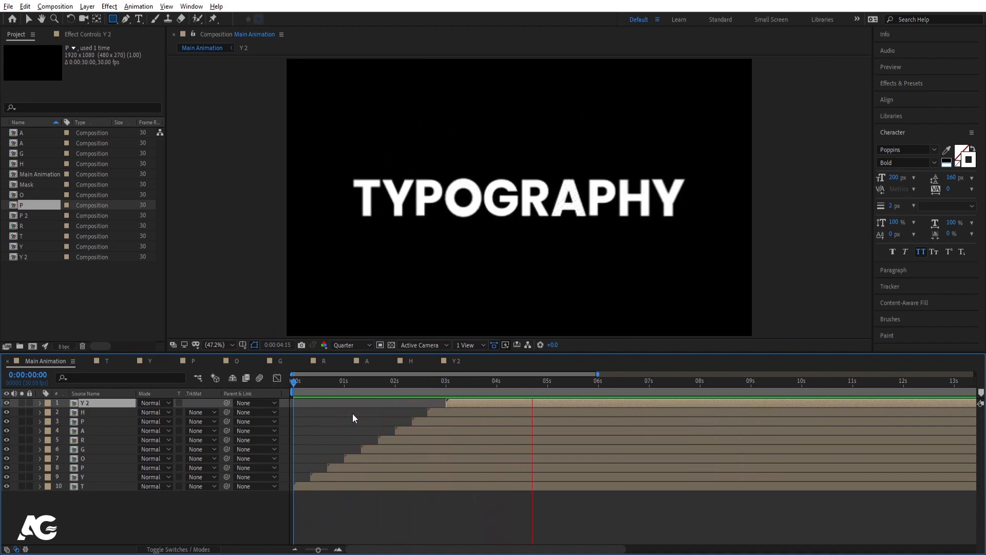
key("space")
left_click(272, 396)
key("space")
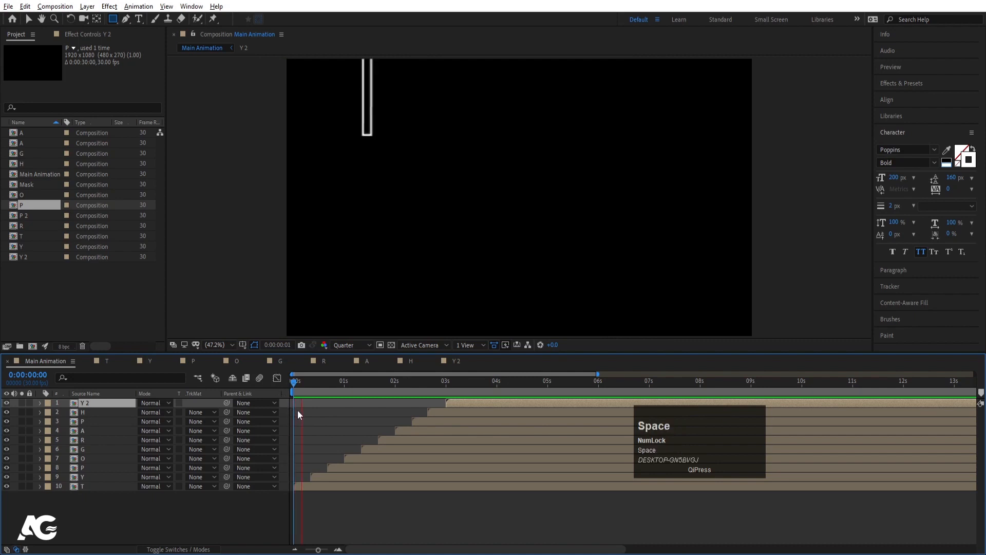
key("space")
- Align the start of all ten letter layers to 0:00:00:00
key("=")
left_click_drag(299, 384, 293, 385)
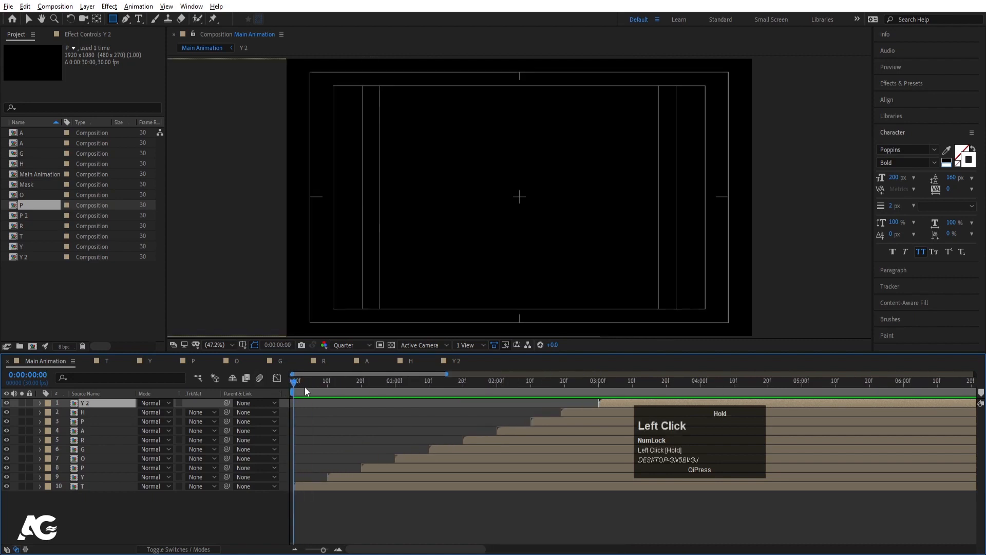
key("ctrl+a")
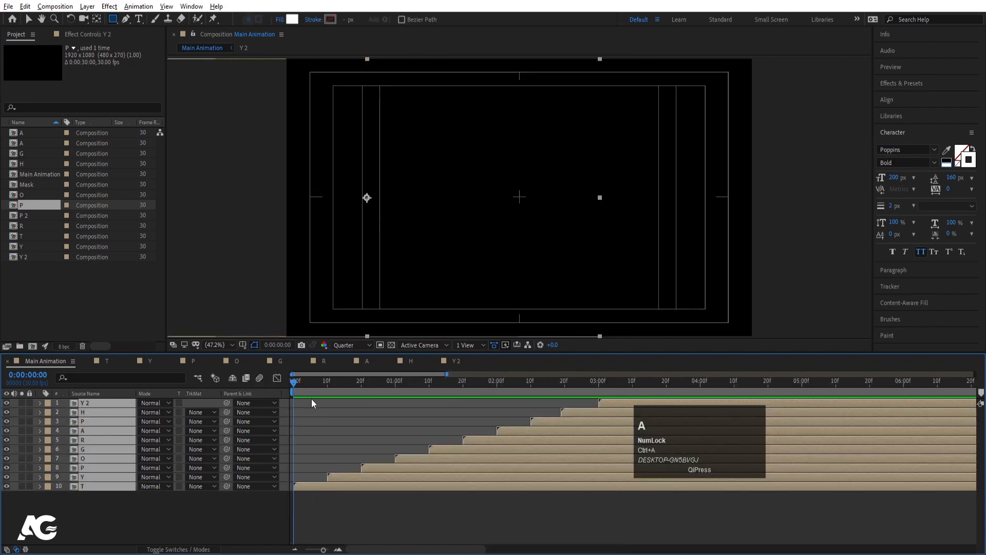
key("[")
- Trim the ends of all ten letter layers at 0:00:00:05
key("=")
key("=")
key("-")
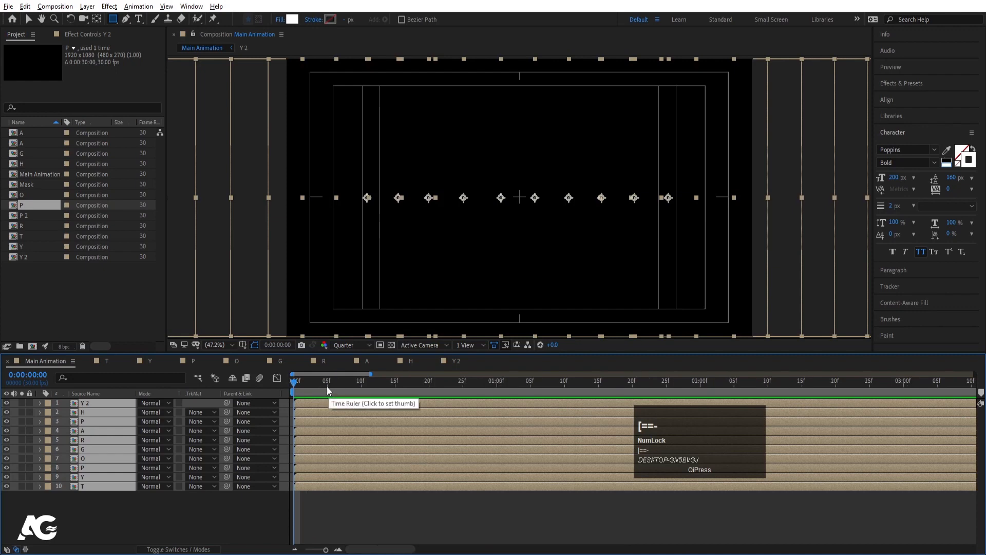
left_click(327, 388)
key("alt+bracketright")
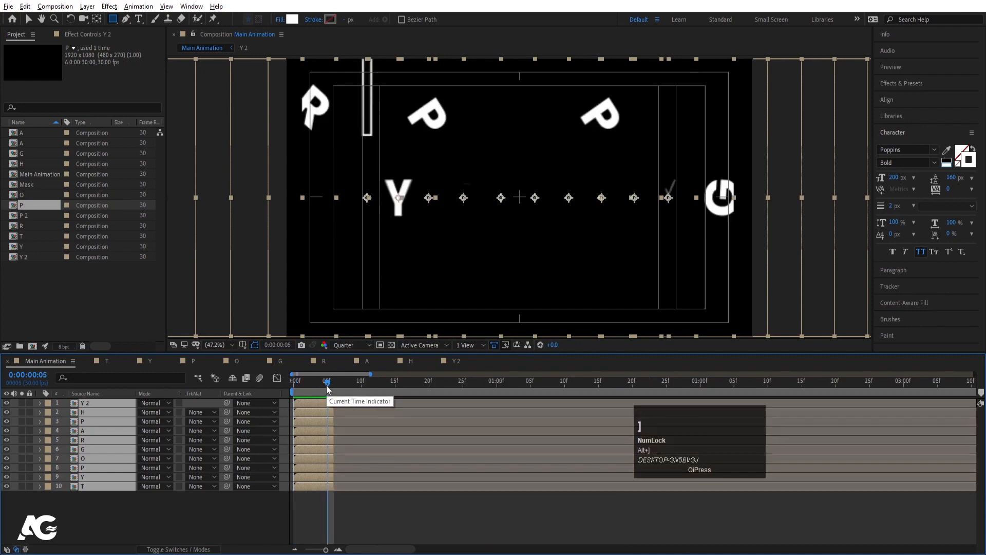
- Try sequencing the selected letter layers with Y 2 first, and undo the sequence
right_click(325, 410)
left_click(380, 283)
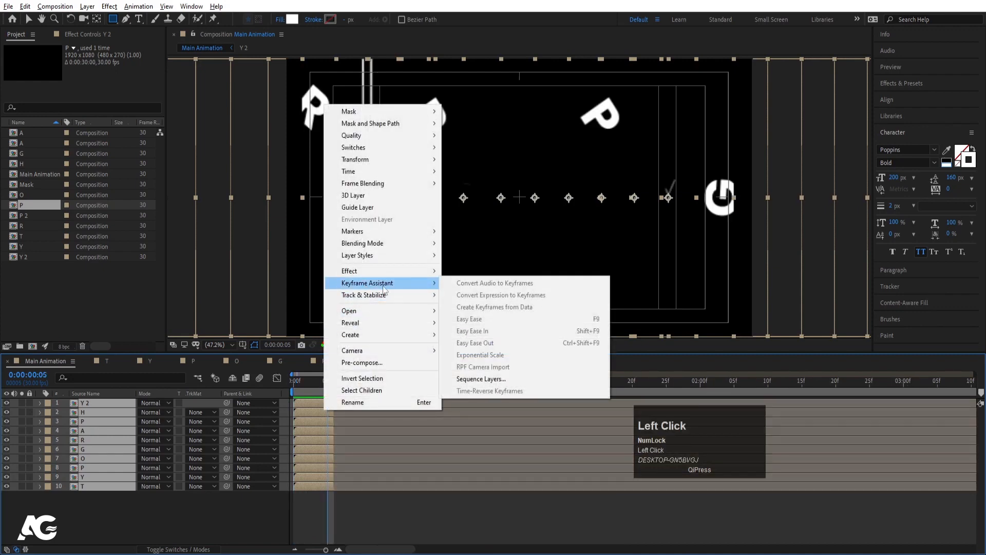
left_click(534, 378)
left_click(516, 307)
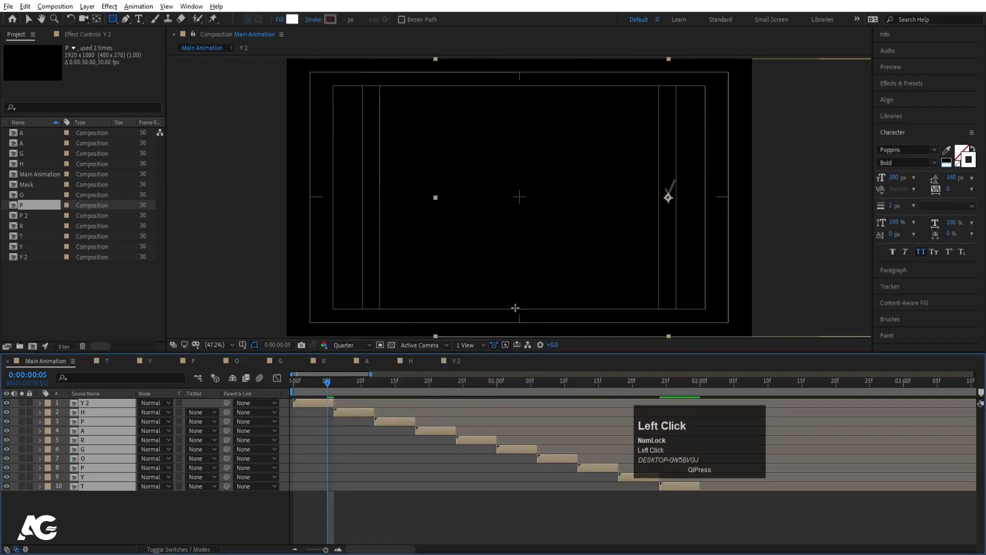
key("ctrl+z")
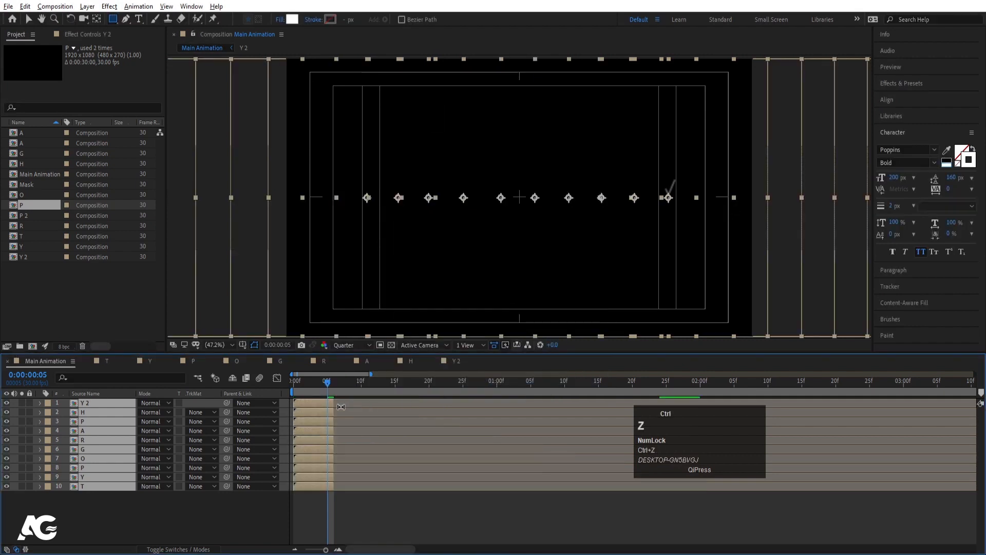
- Select the letter layers in order from T up to Y 2 and arrange them with Sequence Layers
left_click(341, 407)
left_click(278, 515)
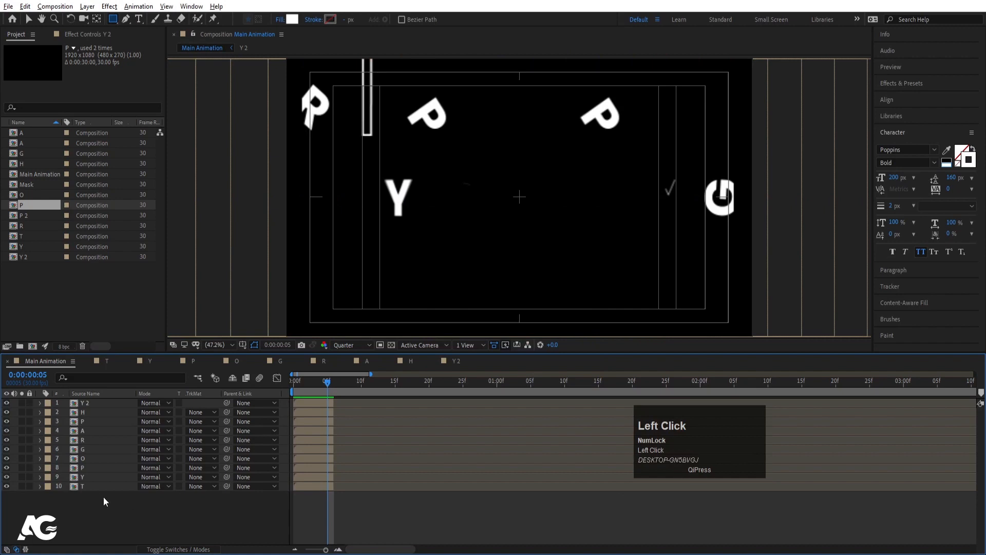
left_click(94, 486)
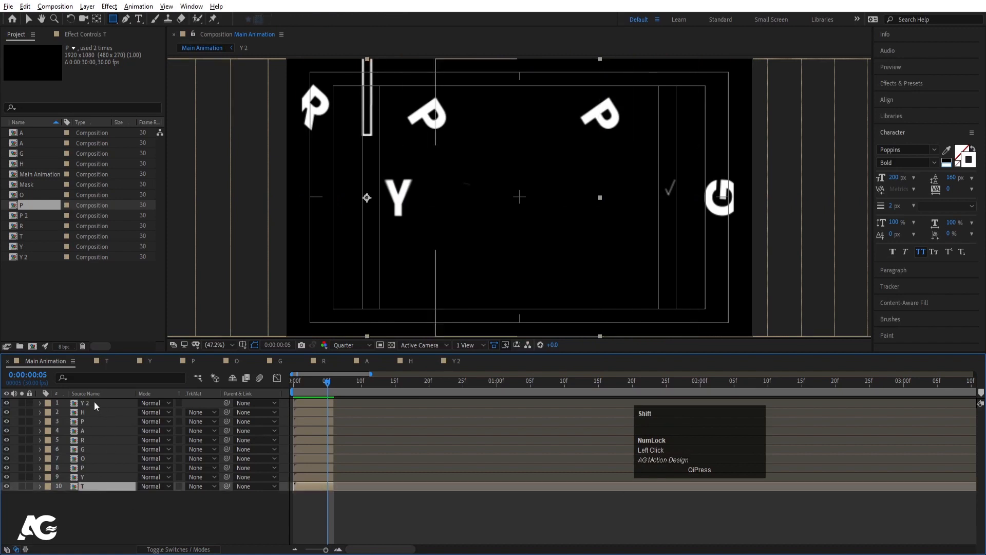
left_click(94, 403, "shift")
right_click(313, 400)
left_click(380, 273)
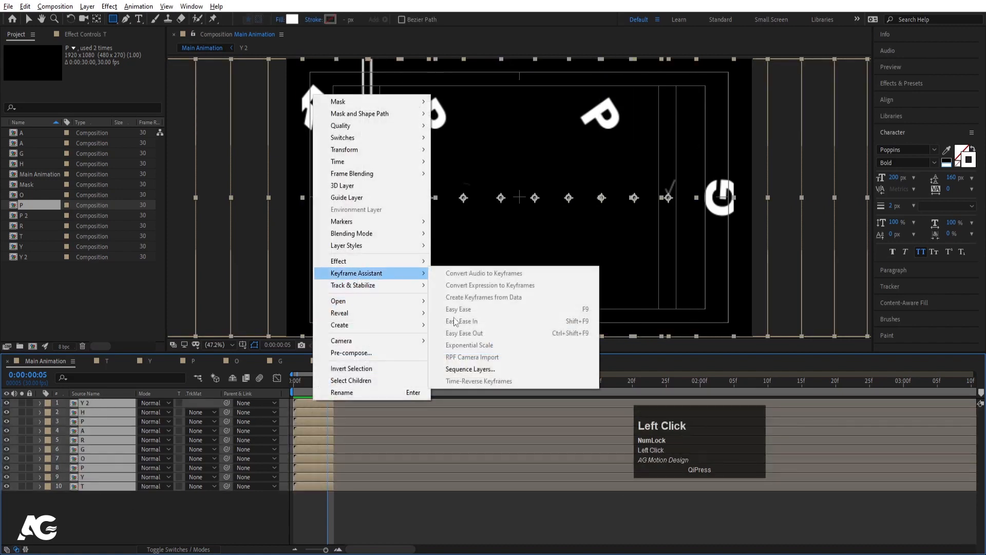
left_click(496, 369)
left_click(508, 305)
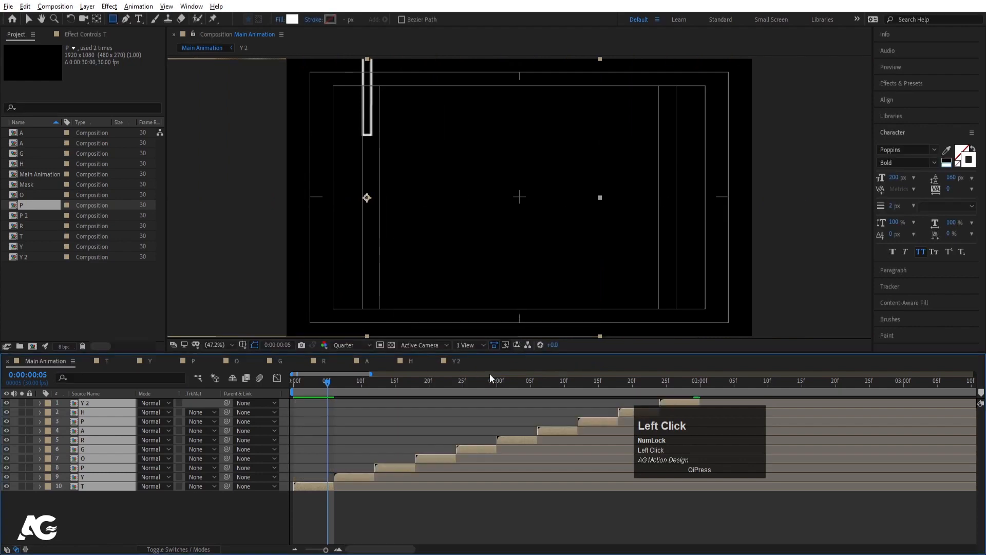
- Extend the ends of all letter layers together so Y 2 runs to about 20 seconds, and preview the animation
key("minus")
key("minus")
key("minus")
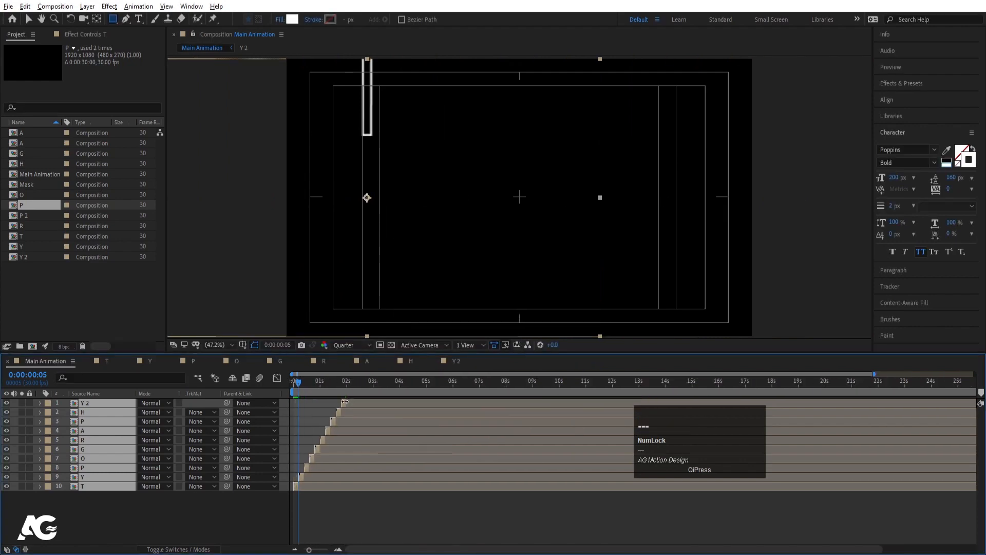
left_click(347, 406)
key("space")
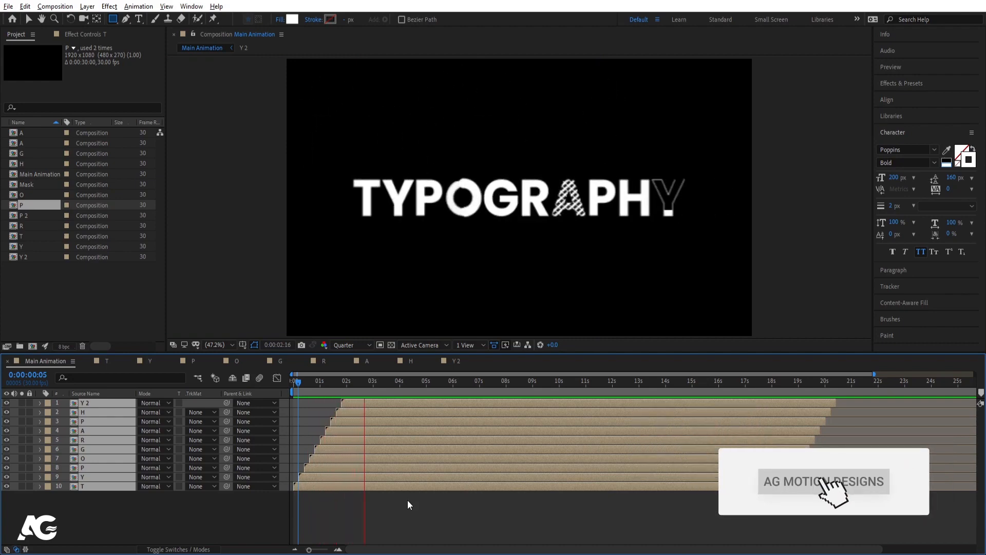
key("space")
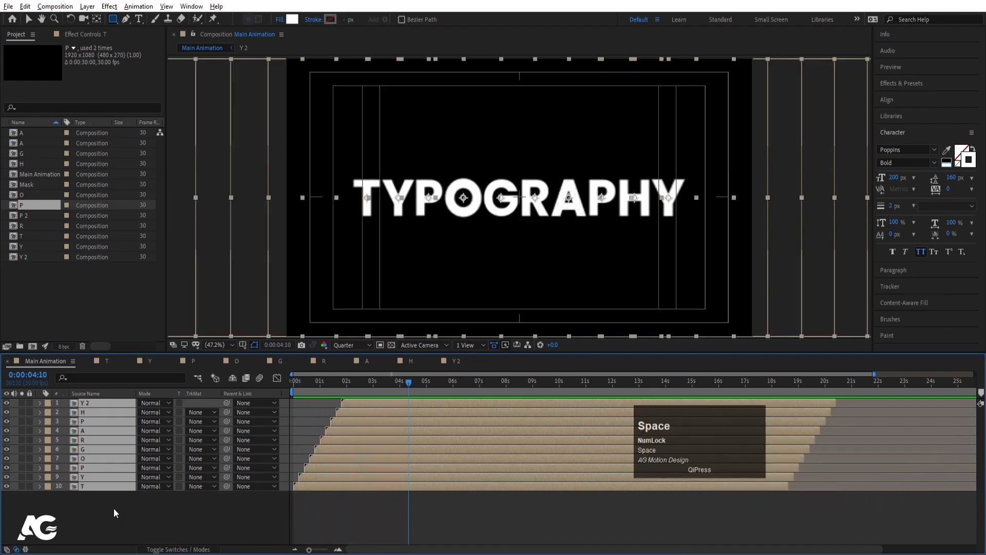
- Pre-compose all ten letter layers into a new composition named Text Animation
left_click(113, 508)
key("ctrl+a")
key("ctrl+shift+c")
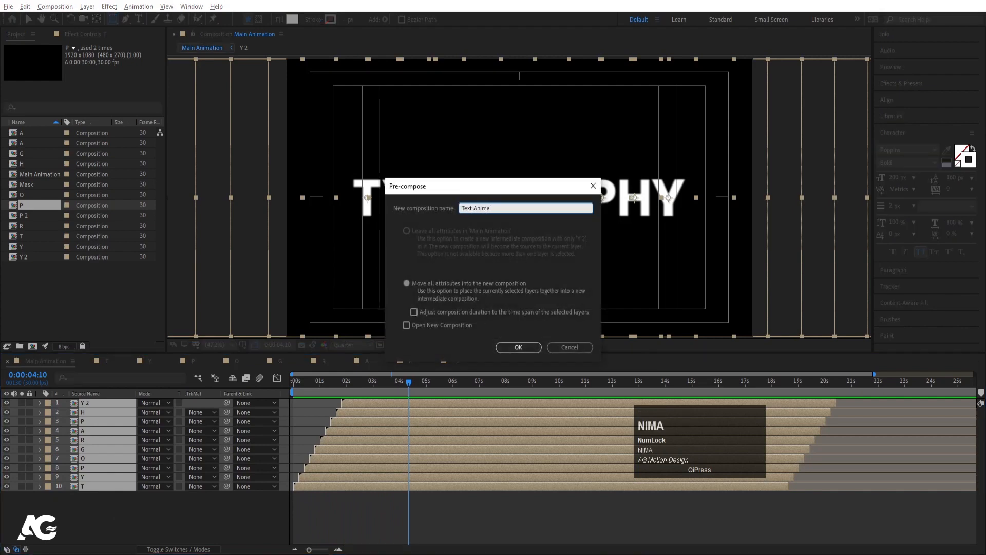
key("Return")
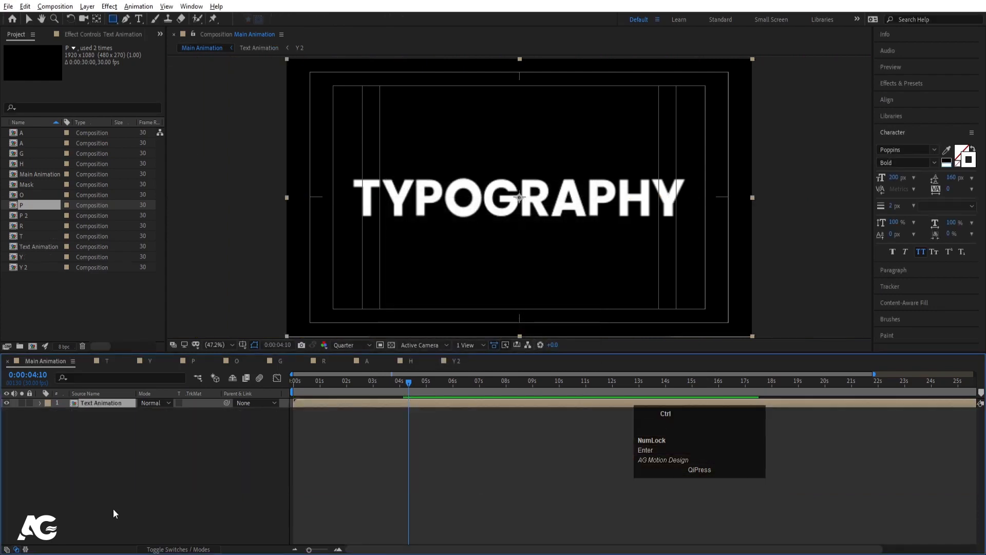
- Duplicate the Text Animation layer and flip the upper copy vertically with an unlinked vertical scale of -100%
key("ctrl+d")
key("s")
left_click(142, 412)
left_click(166, 412)
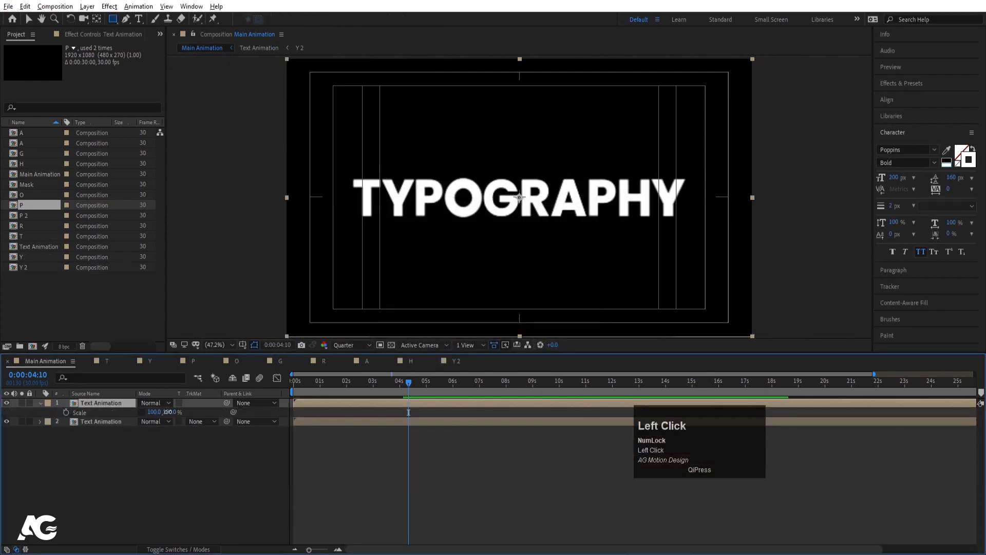
type("-")
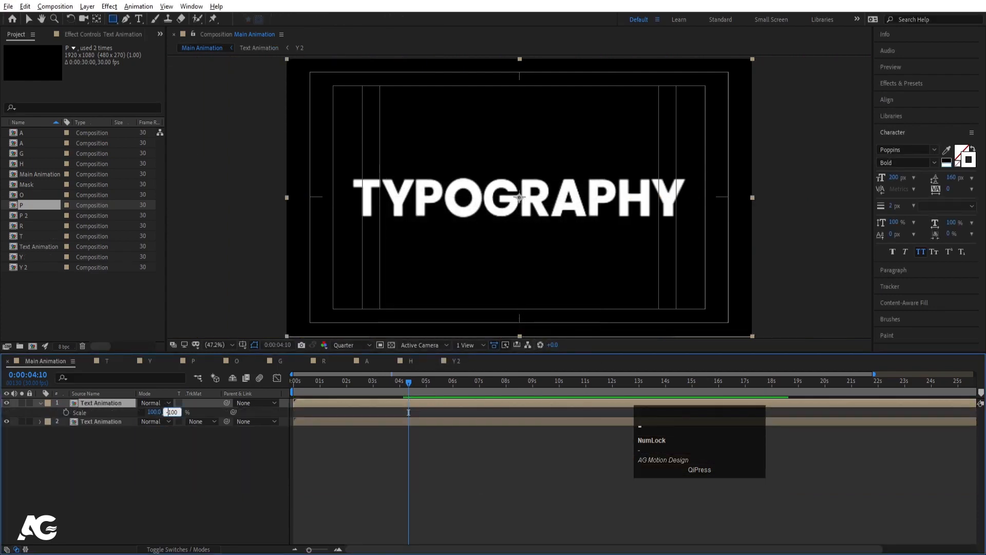
key("Return")
- Move the flipped copy down to meet the original text's baseline and set its opacity to 40%
key("p")
left_click_drag(161, 412, 230, 419)
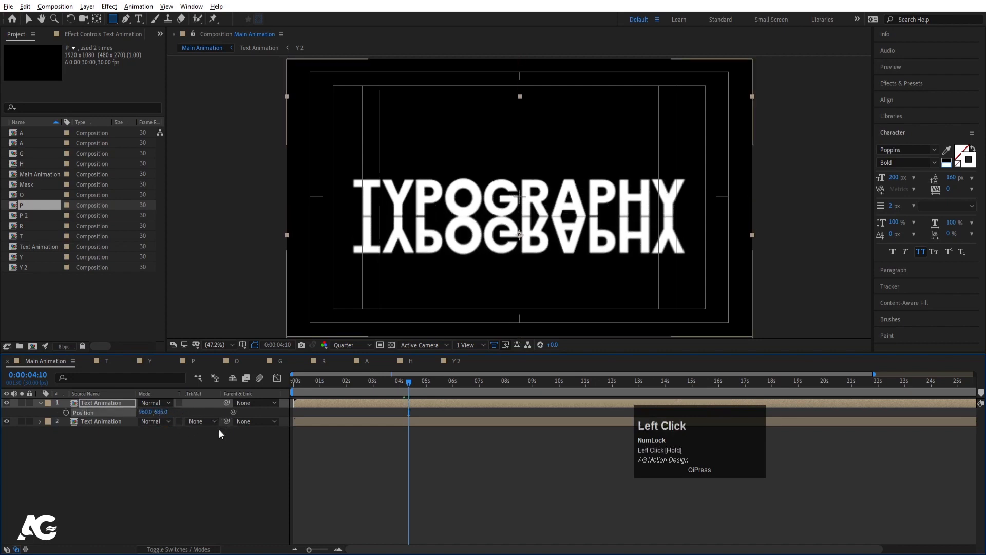
key("t")
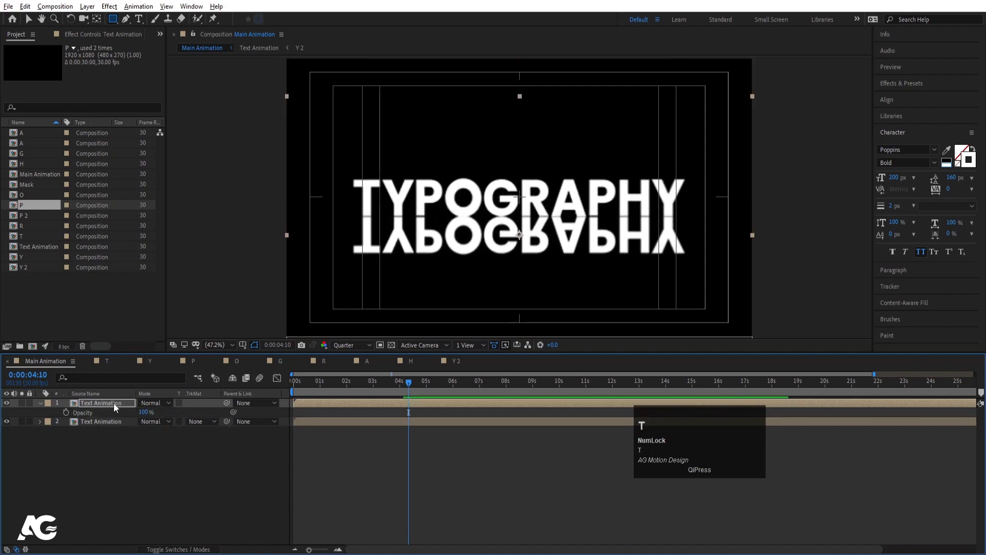
left_click(142, 411)
type("40")
key("Return")
left_click(161, 480)
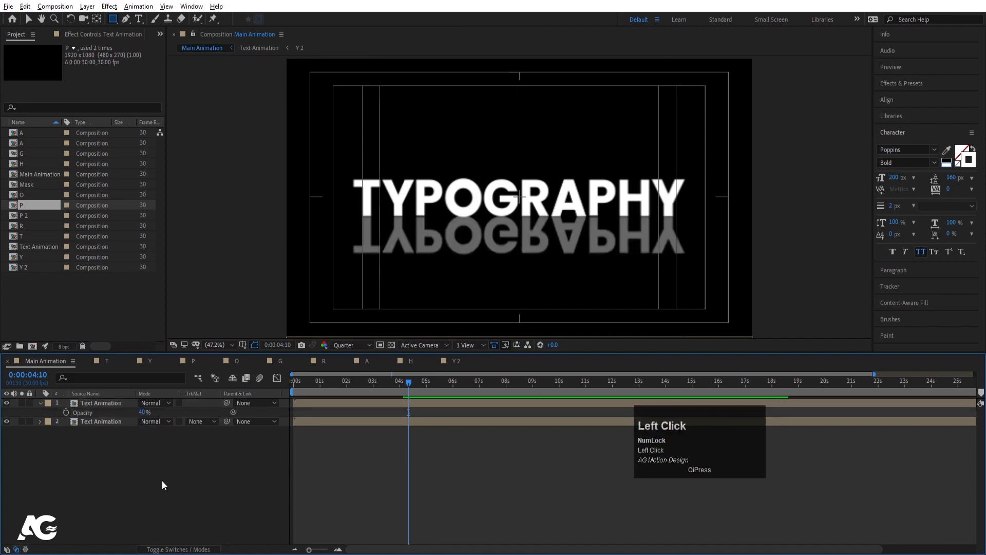
- Draw a wide rectangular mask over the part of the flipped copy nearest the baseline and feather it 77 pixels
left_click(104, 404)
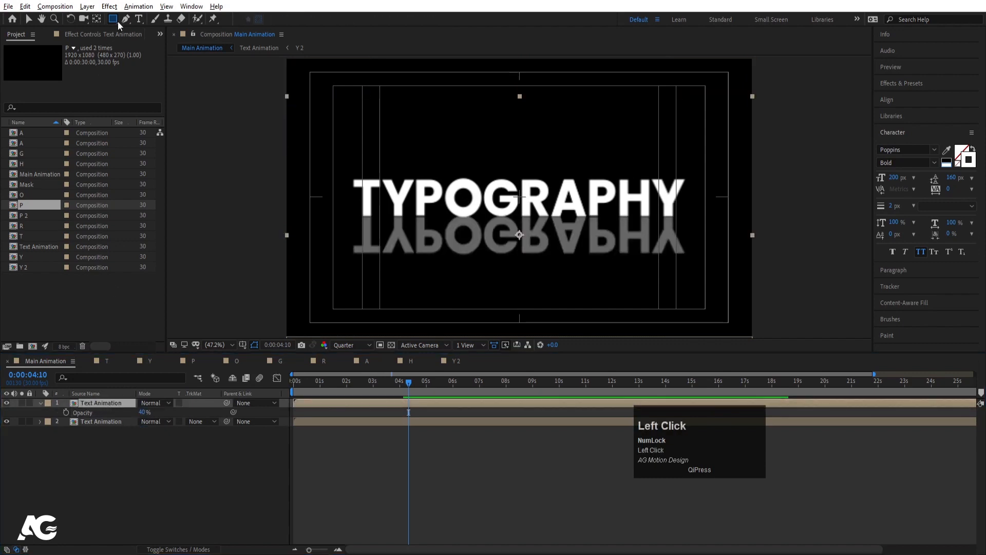
left_click_drag(300, 186, 723, 226)
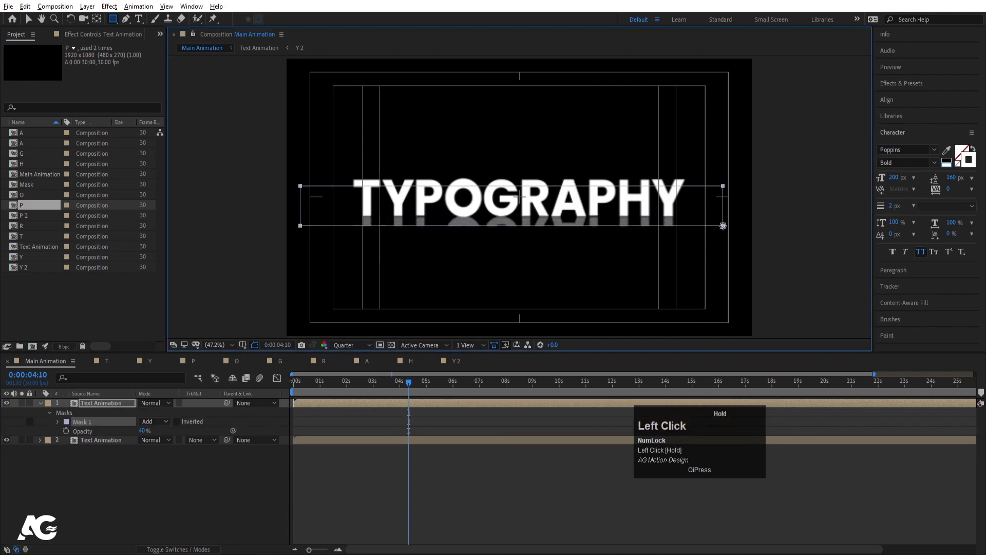
left_click(58, 421)
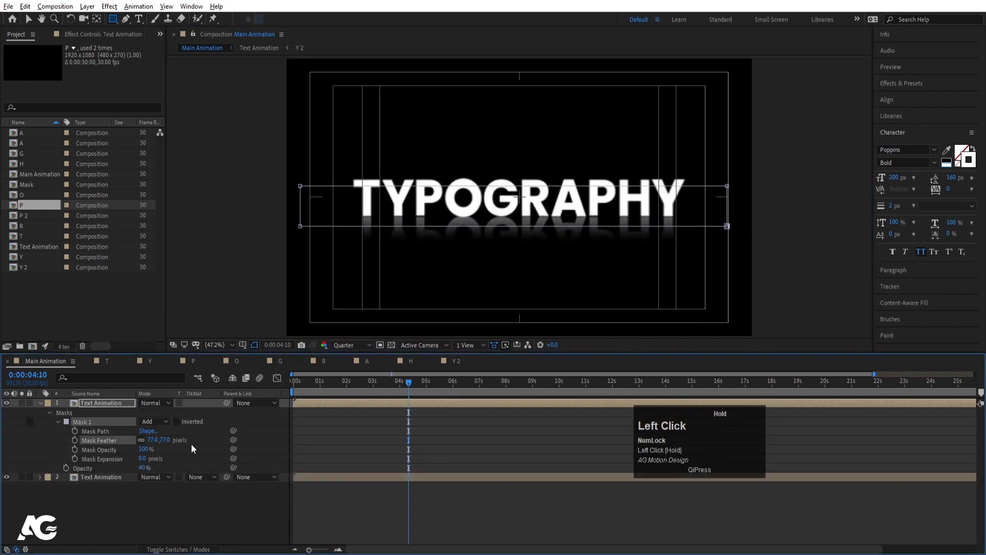
left_click(306, 440)
left_click(319, 403)
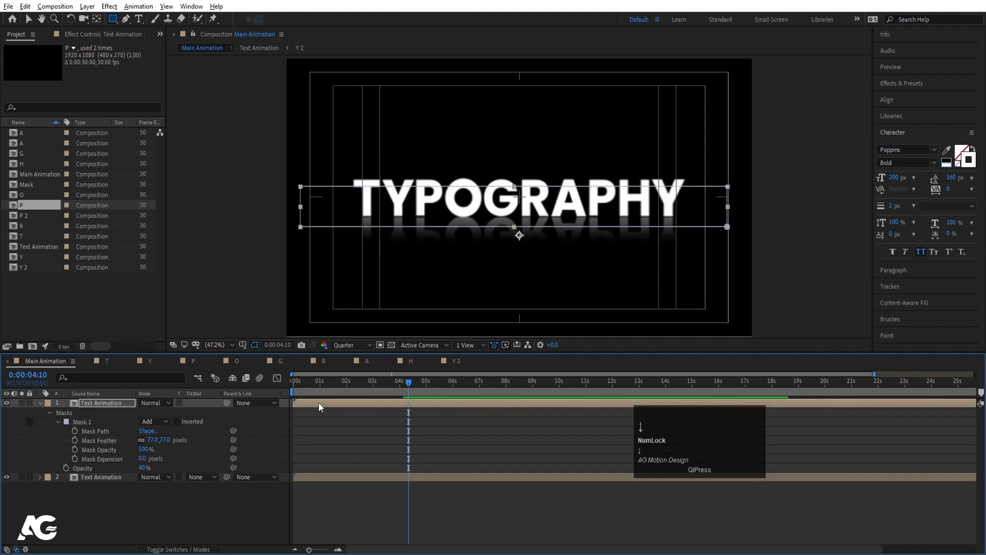
left_click(318, 418)
- Collapse the layer properties and preview the reflected text animation from the first frame
key("i")
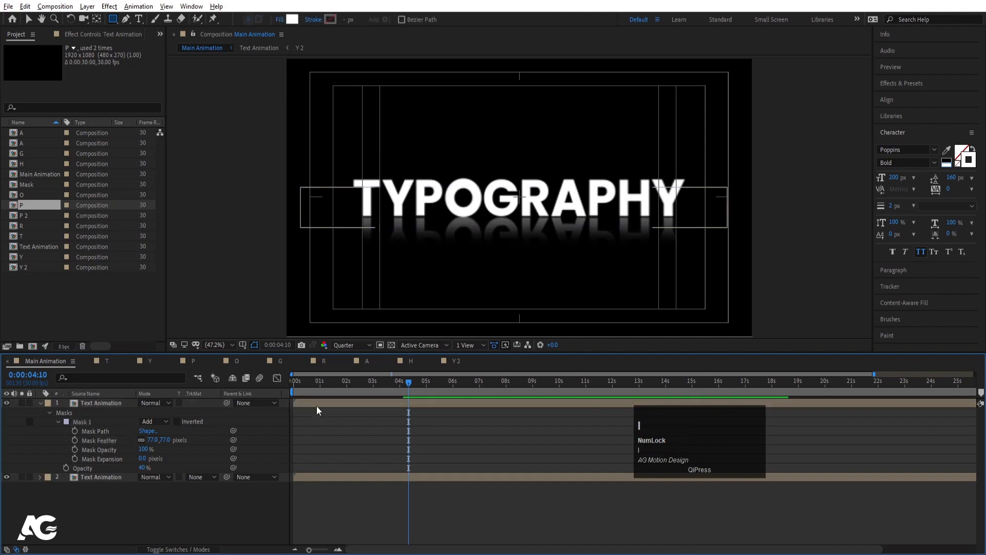
key("u")
left_click_drag(312, 383, 269, 389)
key("space")
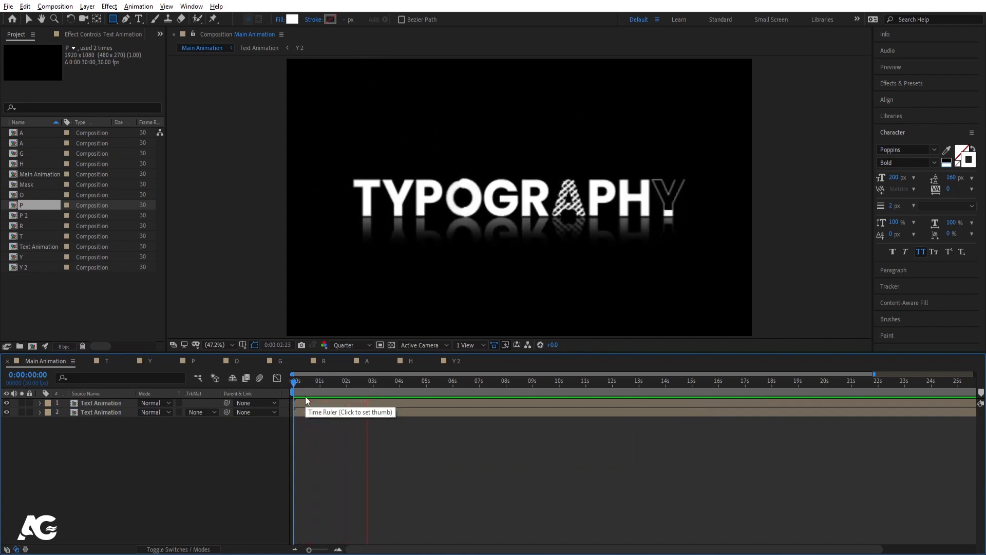
key("space")
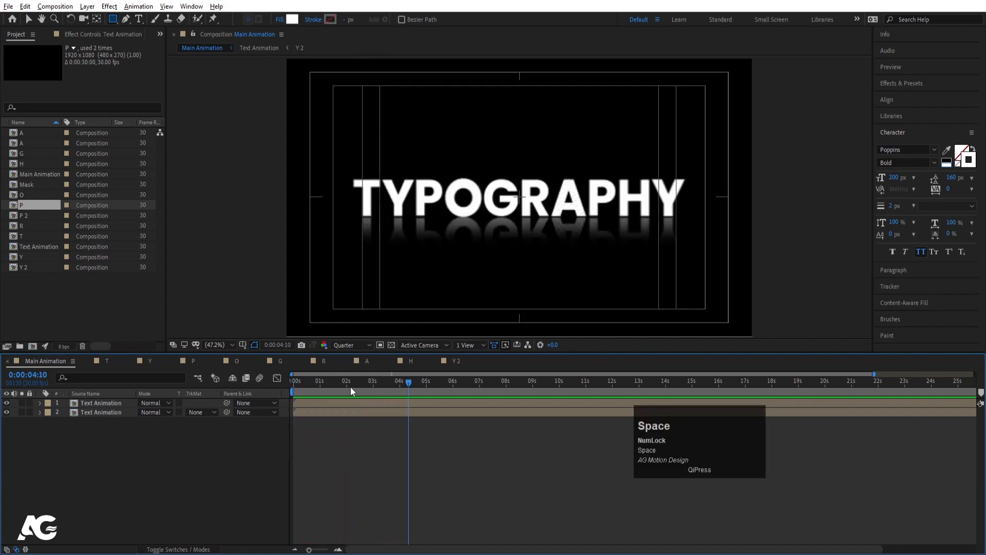
- Set the work area to end at 0:00:04:15 and preview the finished animation
key("n")
key("Num_Lock")
key("space")
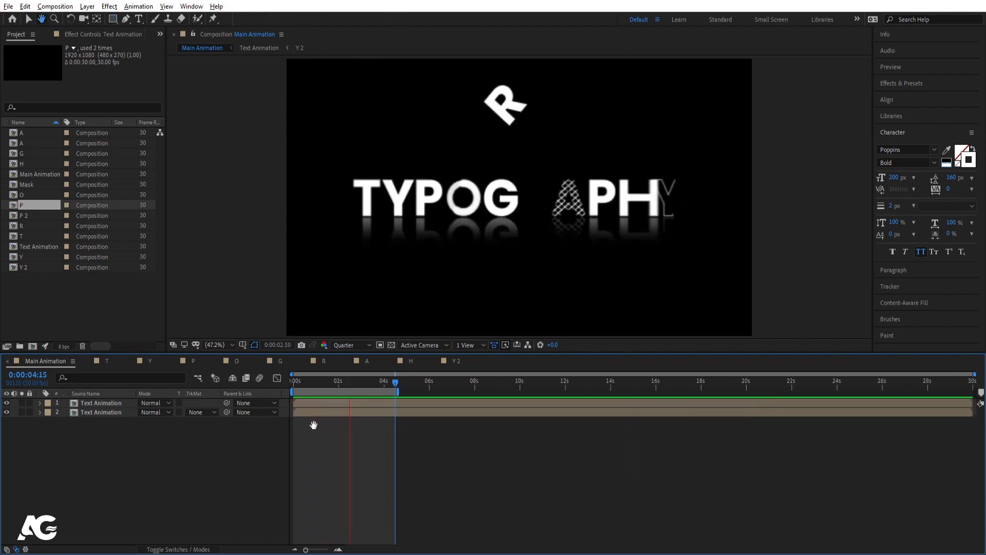
key("space")
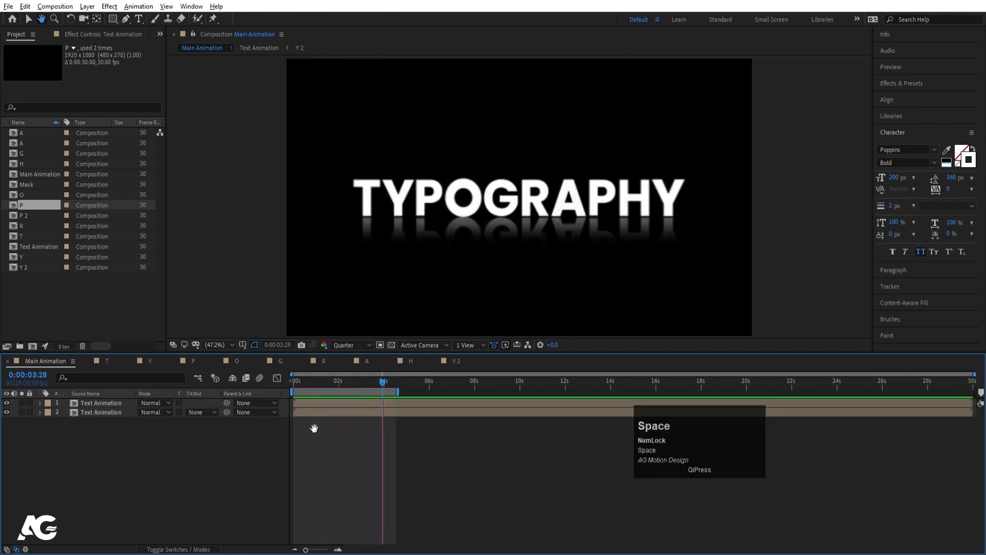